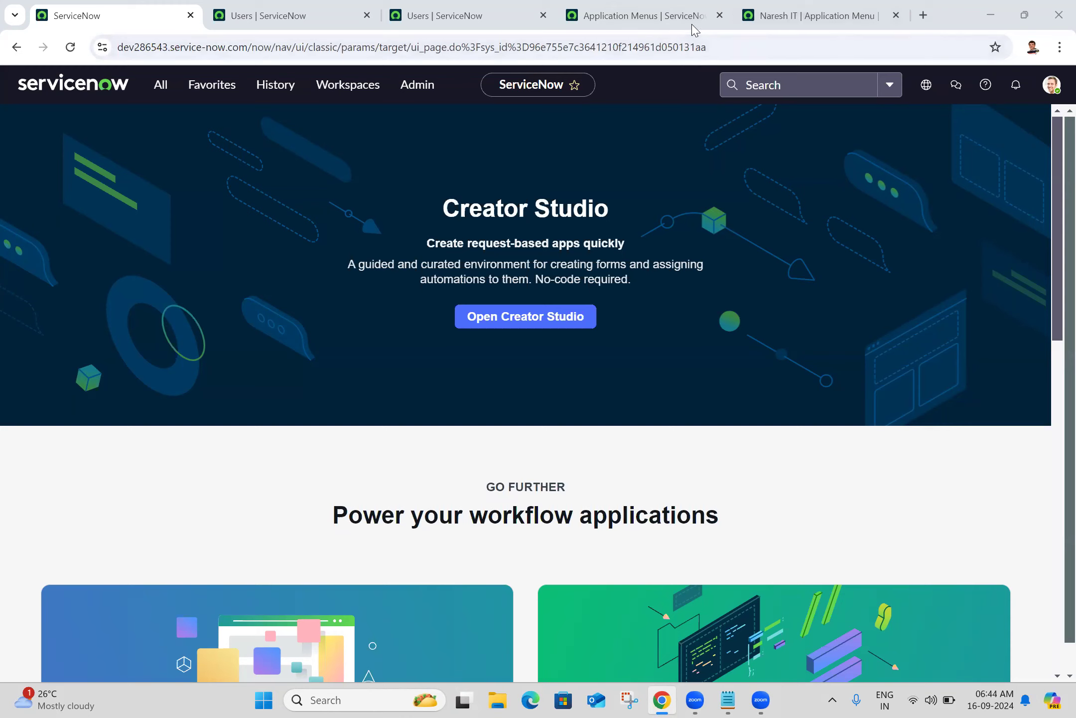
# Close the leftover Users list tabs and the Application Menus list tab
pyautogui.click(349, 16)
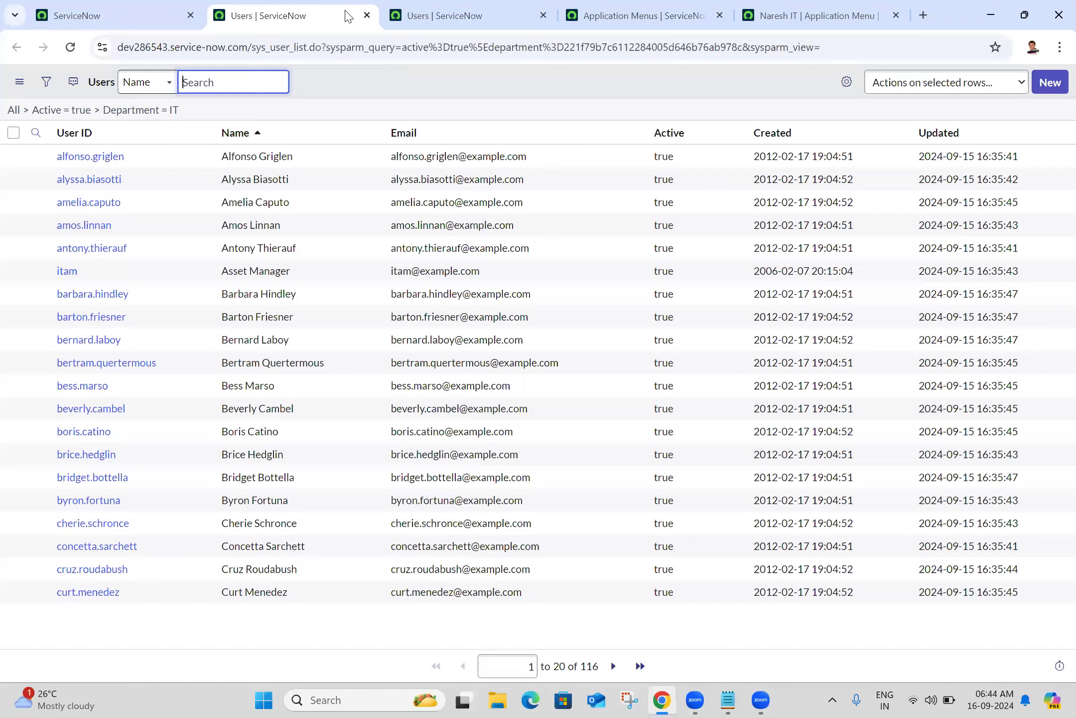
pyautogui.click(366, 15)
pyautogui.click(367, 16)
pyautogui.click(367, 16)
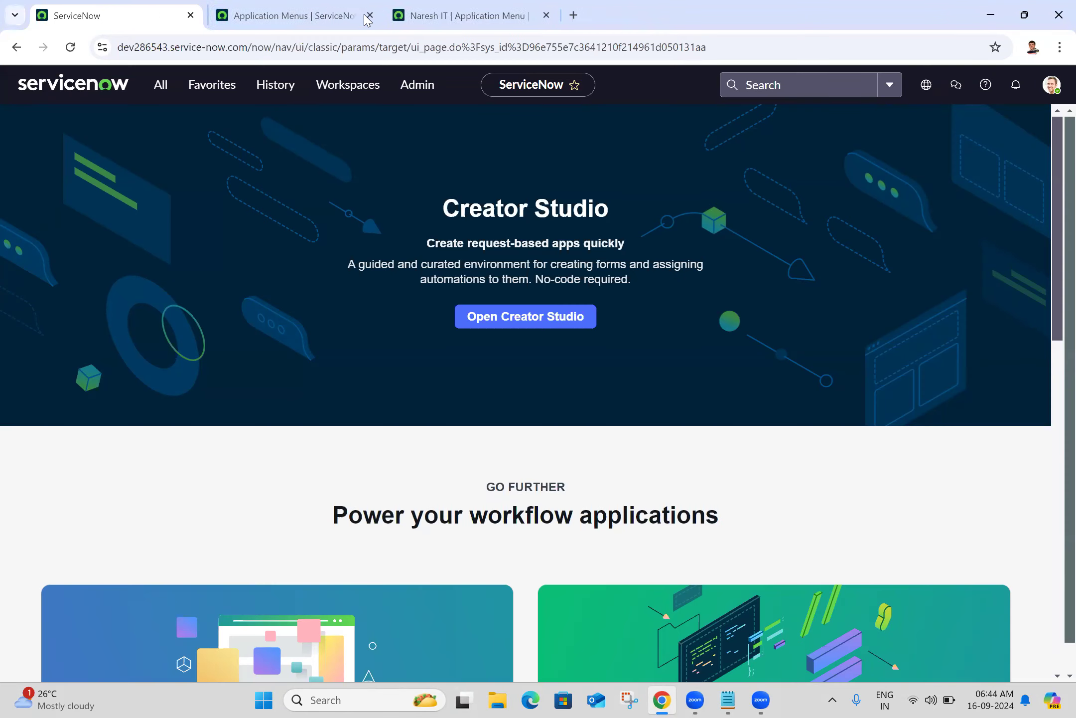
pyautogui.click(461, 5)
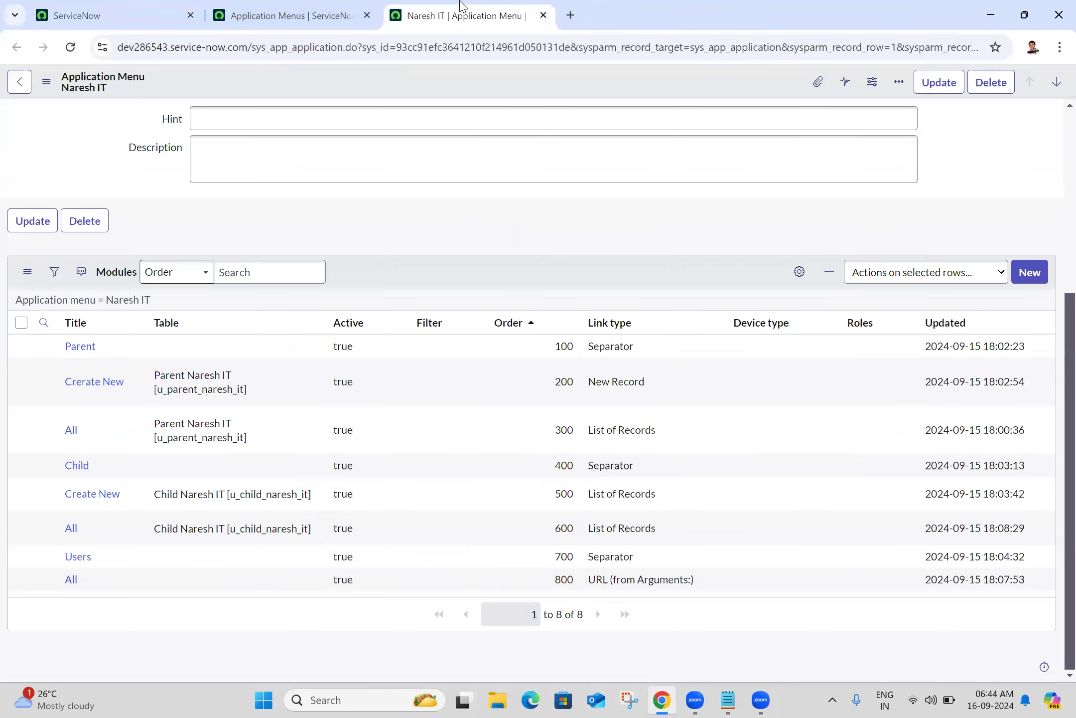
pyautogui.click(331, 12)
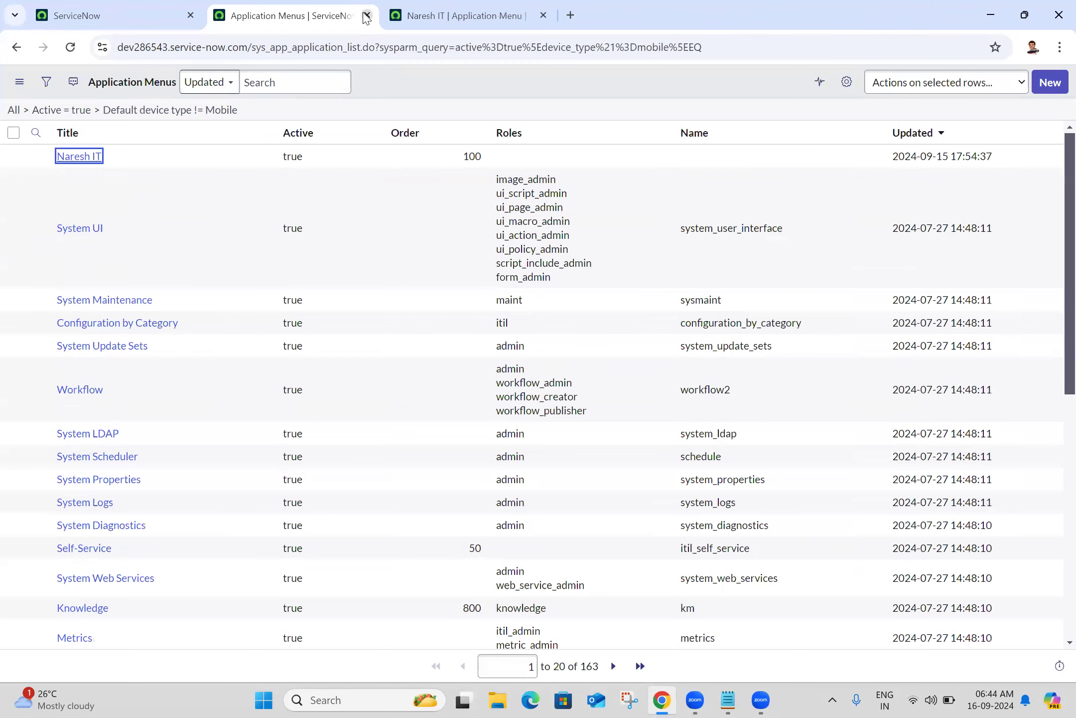
pyautogui.click(367, 15)
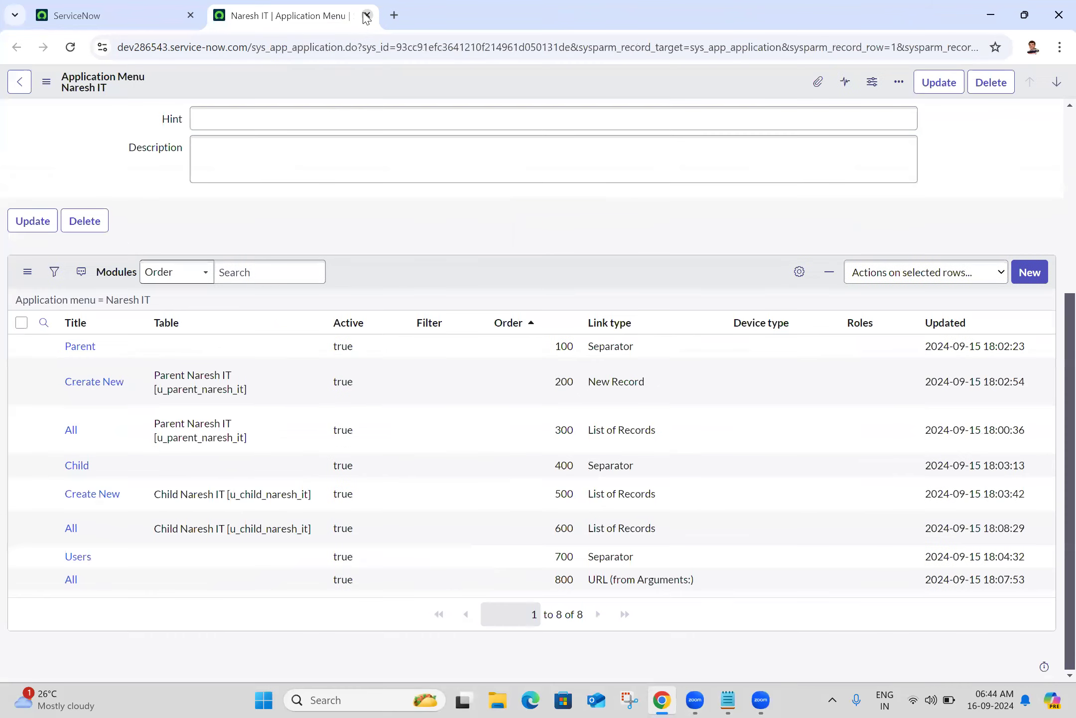
# Open the Parent, Create New and three All module records in separate tabs, viewing Parent
pyautogui.keyDown('ctrl'); pyautogui.click(80, 354); pyautogui.keyUp('ctrl')
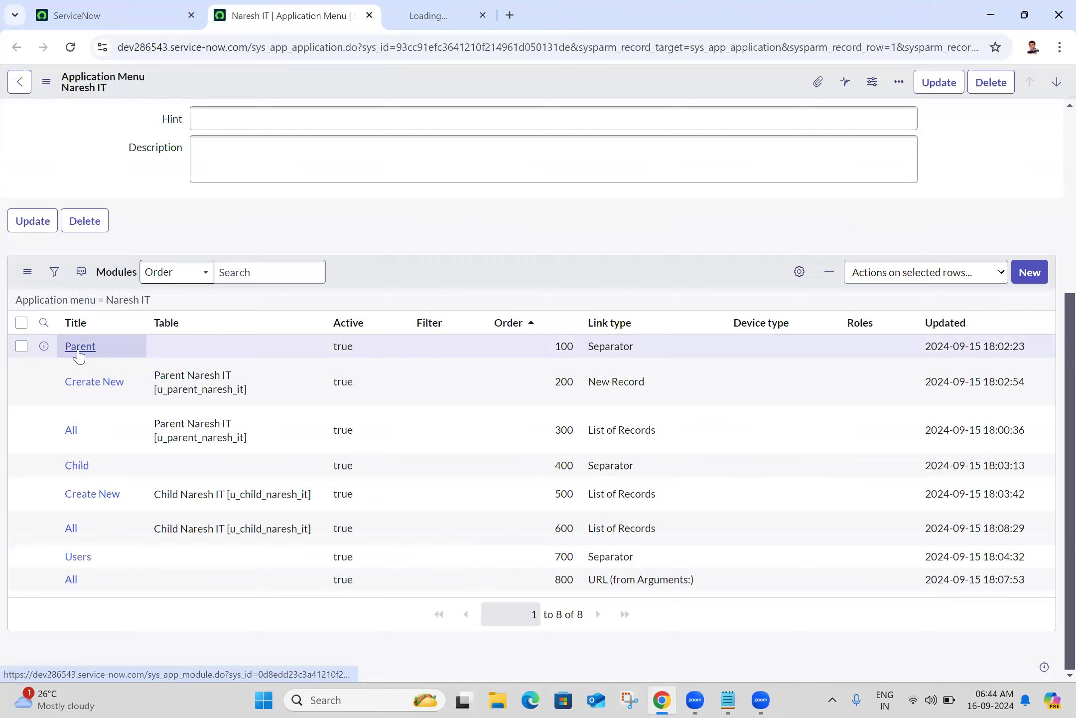
pyautogui.keyDown('ctrl'); pyautogui.click(80, 385); pyautogui.keyUp('ctrl')
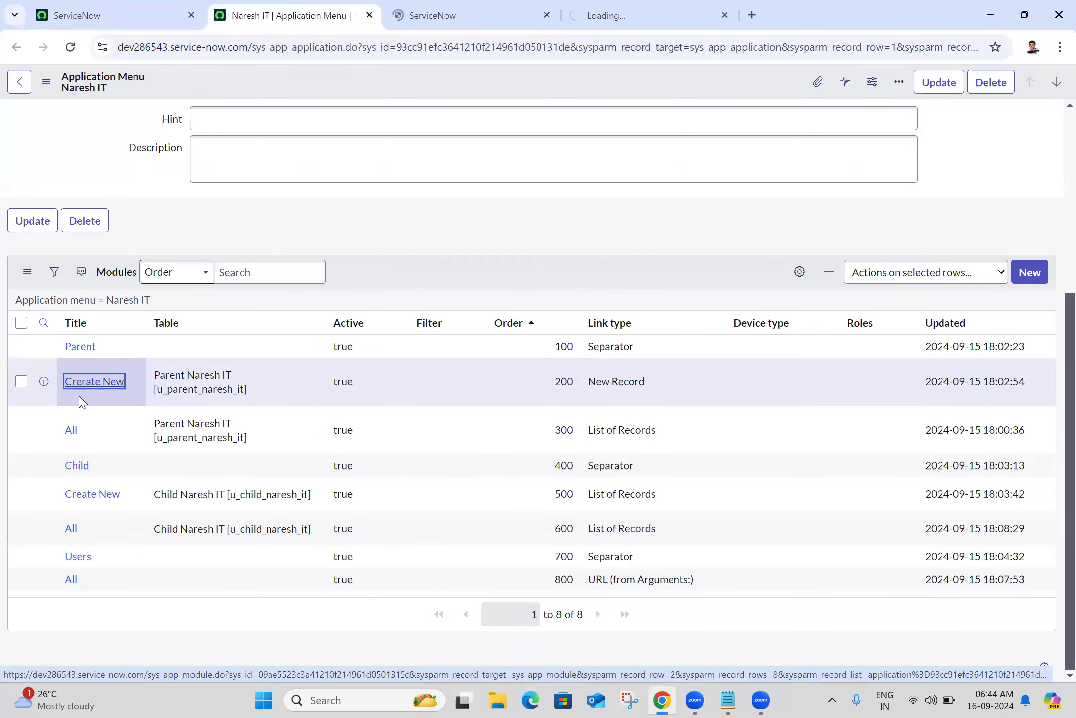
pyautogui.keyDown('ctrl'); pyautogui.click(70, 432); pyautogui.keyUp('ctrl')
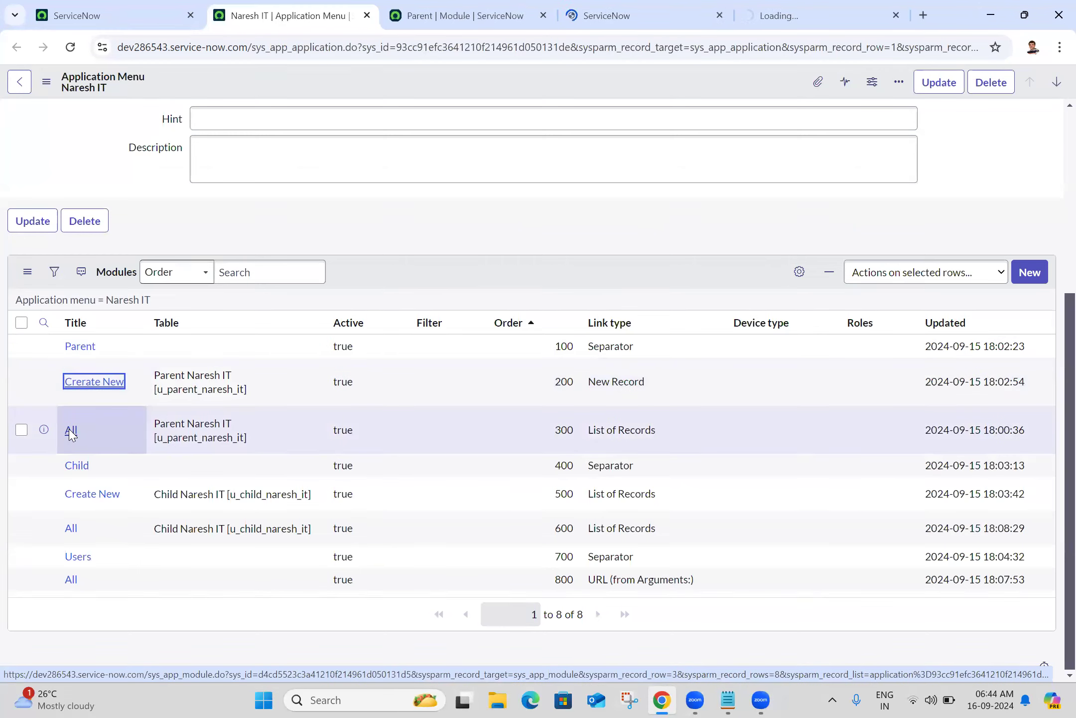
pyautogui.keyDown('ctrl'); pyautogui.click(72, 431); pyautogui.keyUp('ctrl')
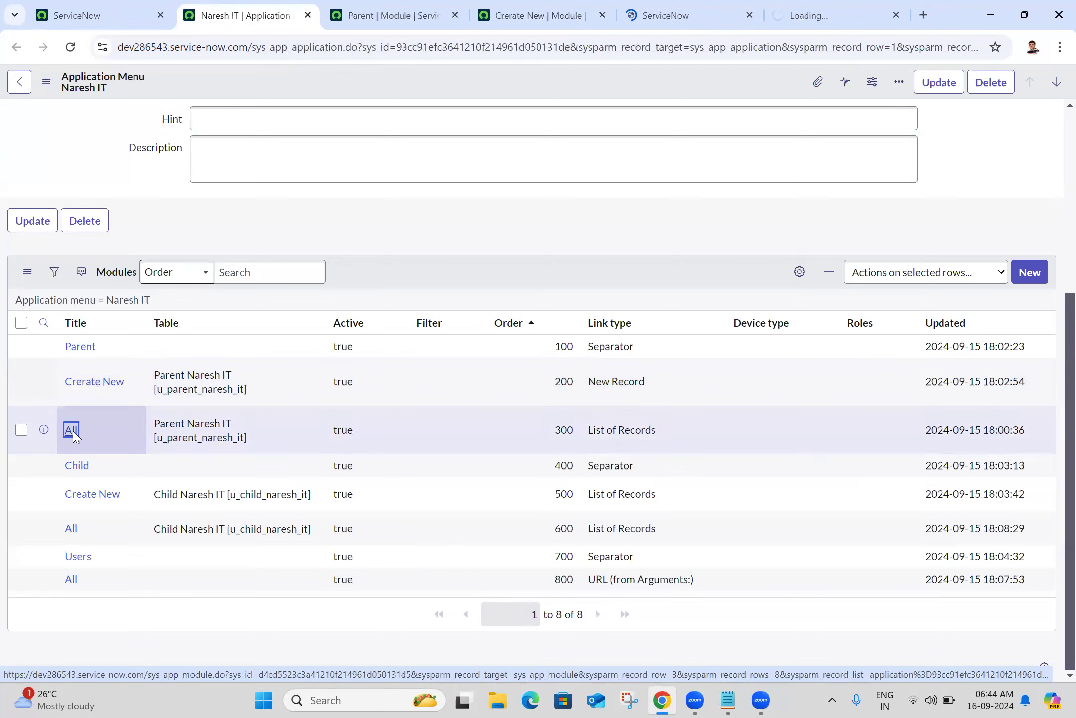
pyautogui.keyDown('ctrl'); pyautogui.click(70, 579); pyautogui.keyUp('ctrl')
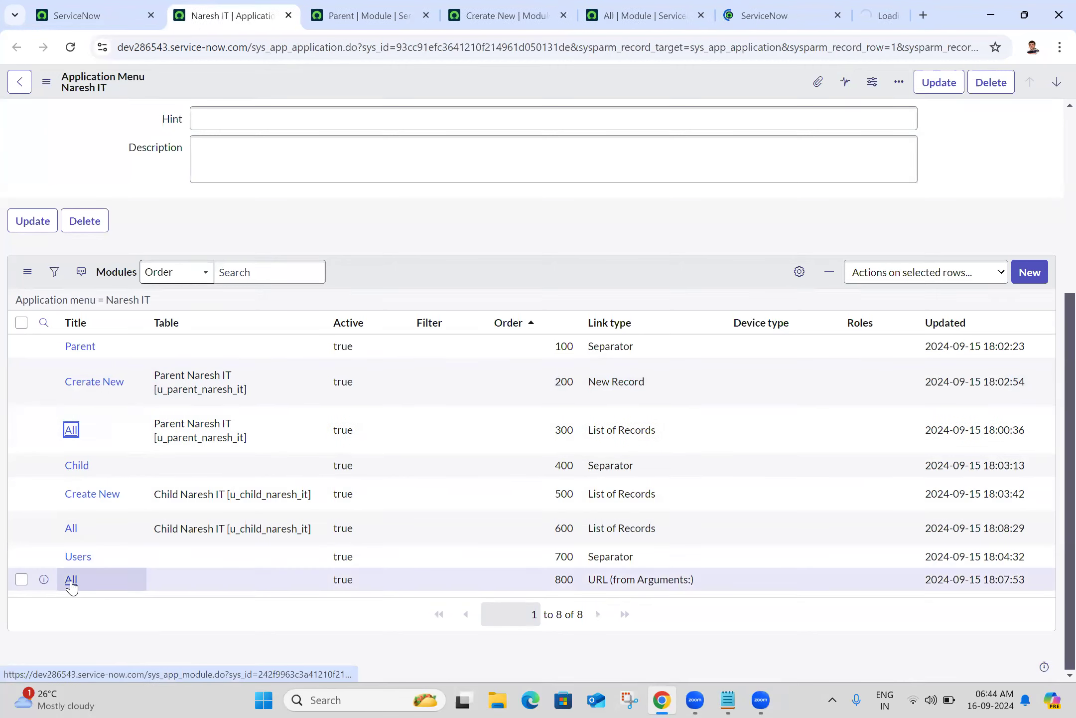
pyautogui.click(349, 14)
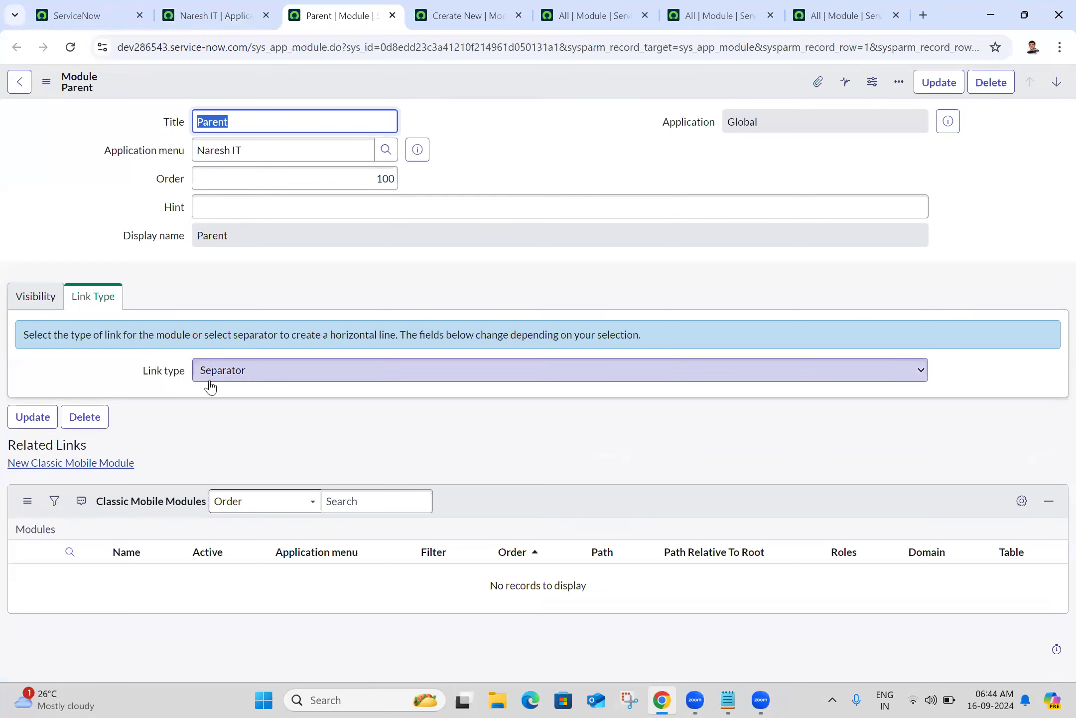
pyautogui.click(227, 7)
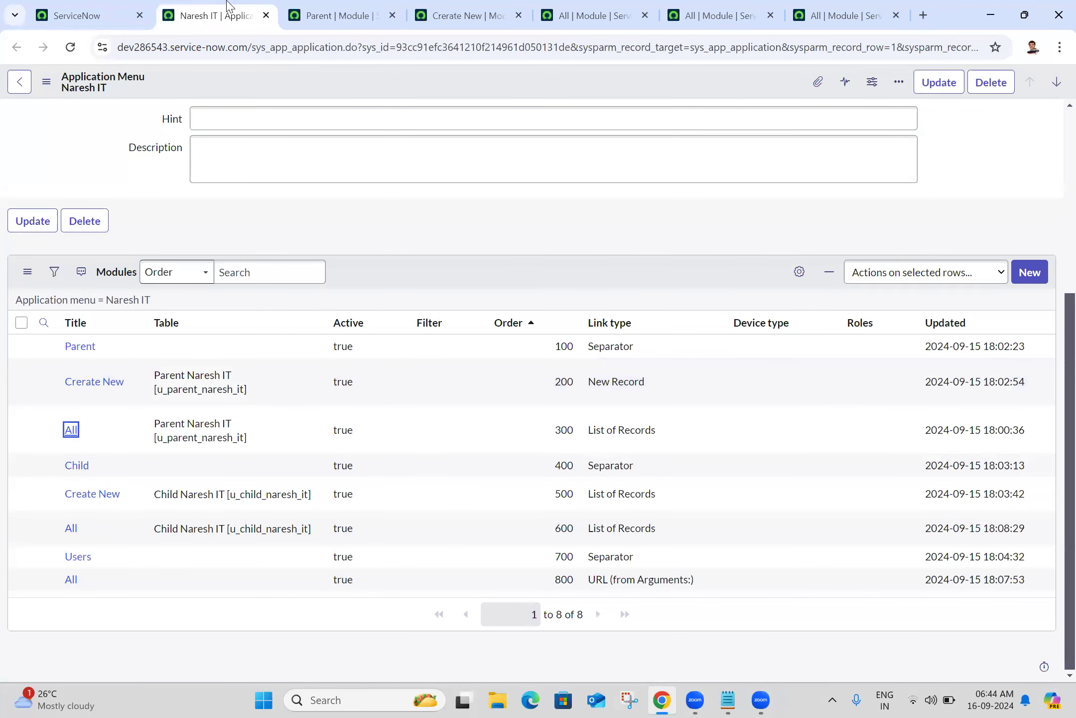
pyautogui.click(113, 7)
pyautogui.click(154, 89)
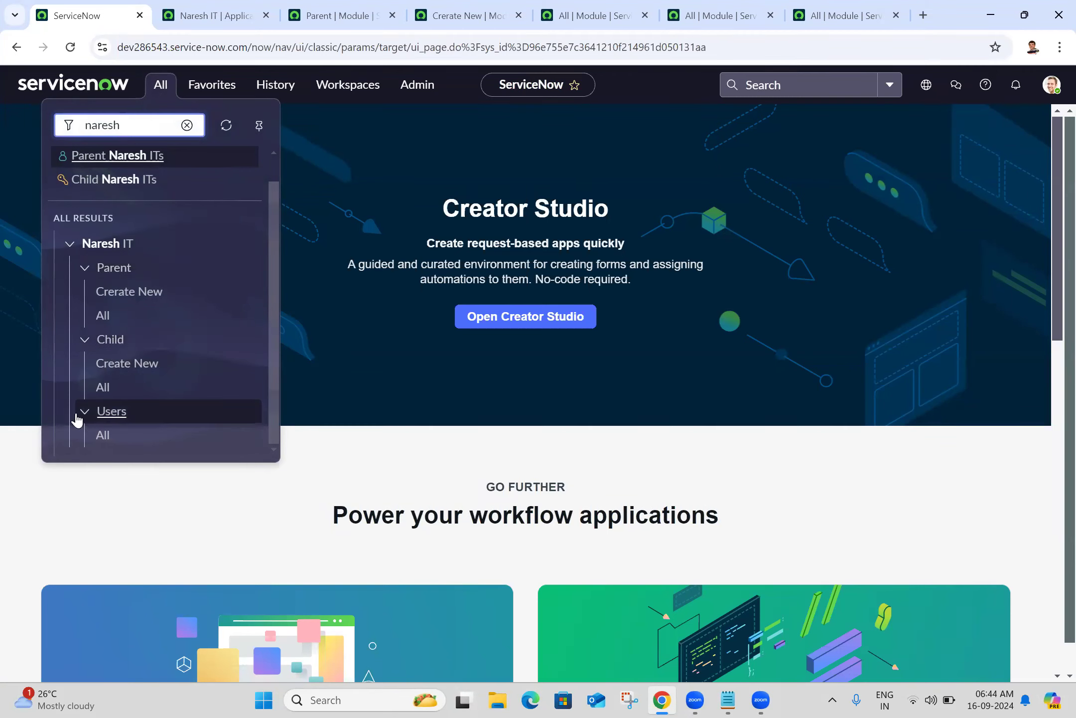
pyautogui.click(83, 271)
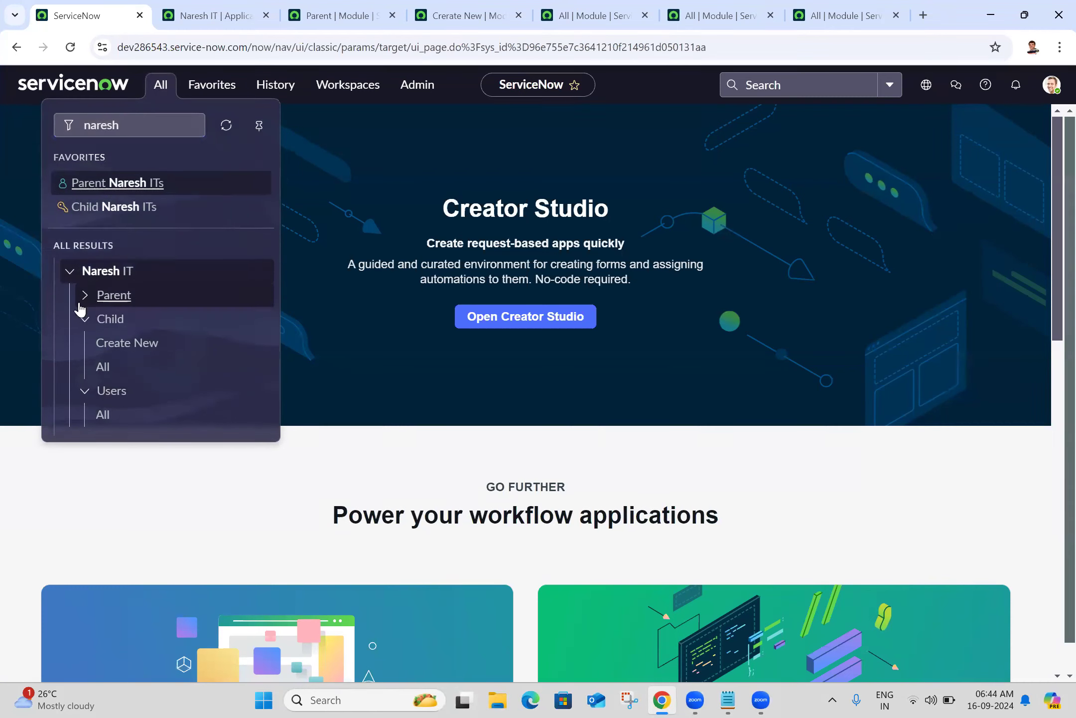
pyautogui.click(86, 319)
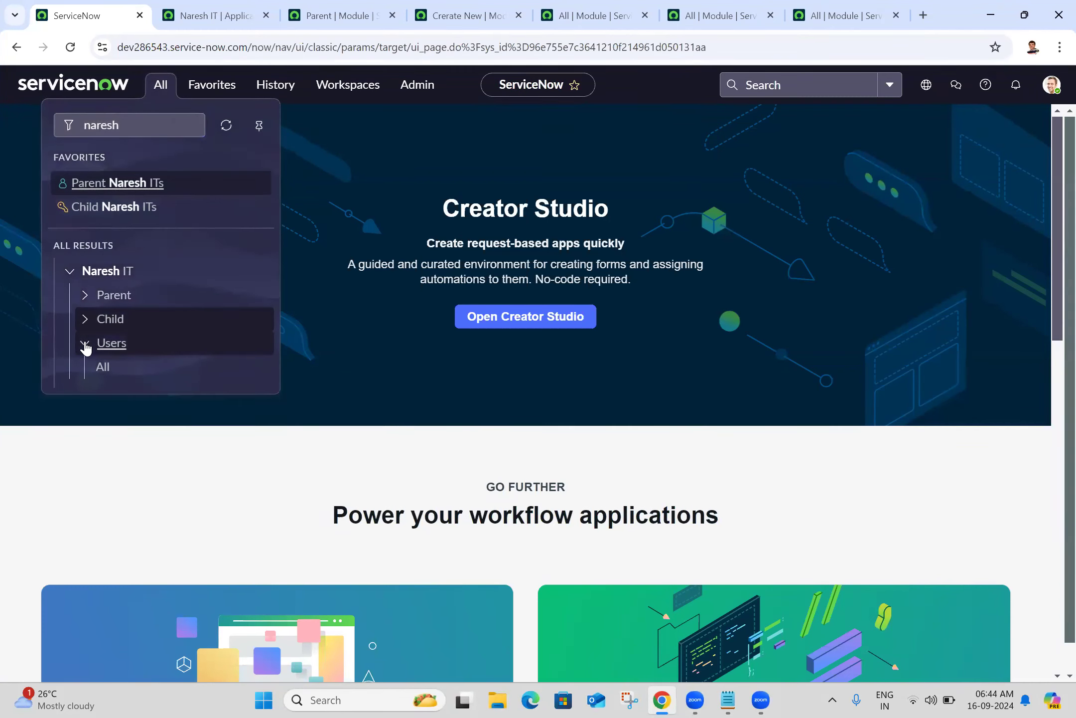
pyautogui.click(85, 344)
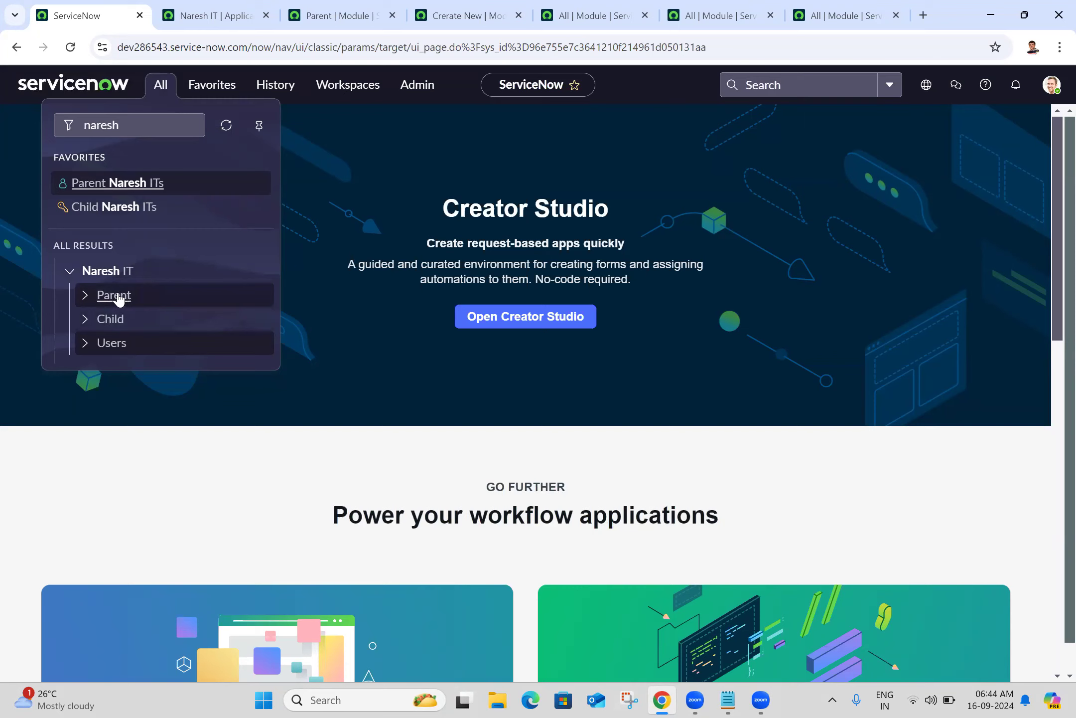
pyautogui.click(86, 298)
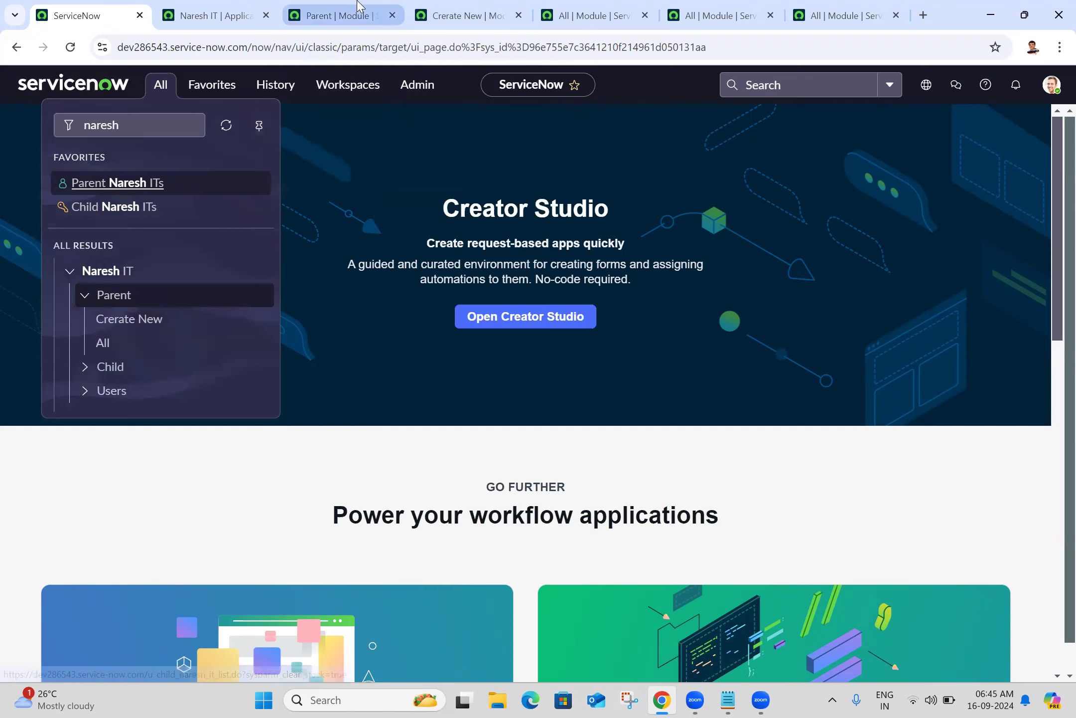
pyautogui.click(344, 15)
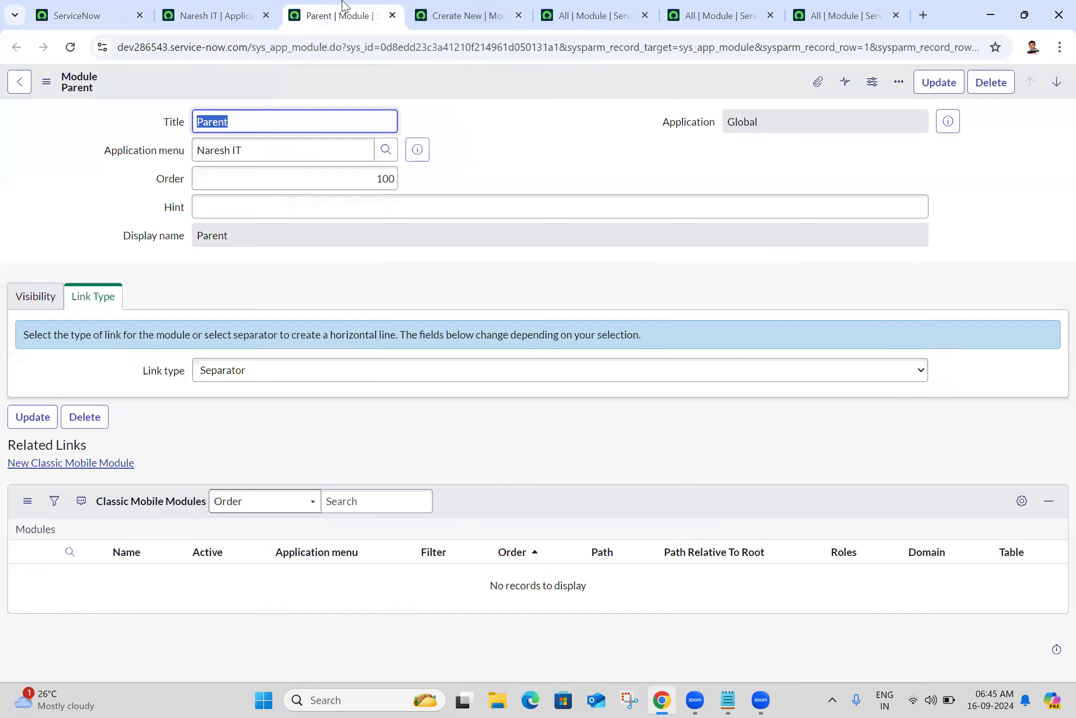
# Close the Parent module record and open the navigator from the ServiceNow home page
pyautogui.click(393, 16)
pyautogui.click(501, 151)
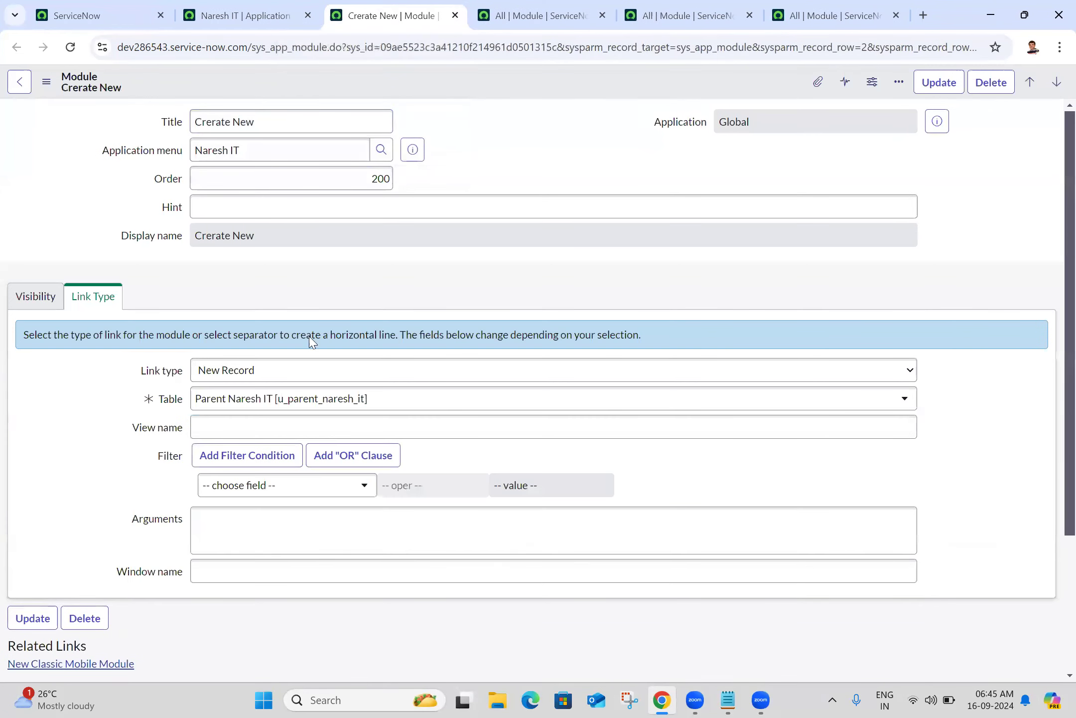
pyautogui.scroll(-2, 1053, 229)
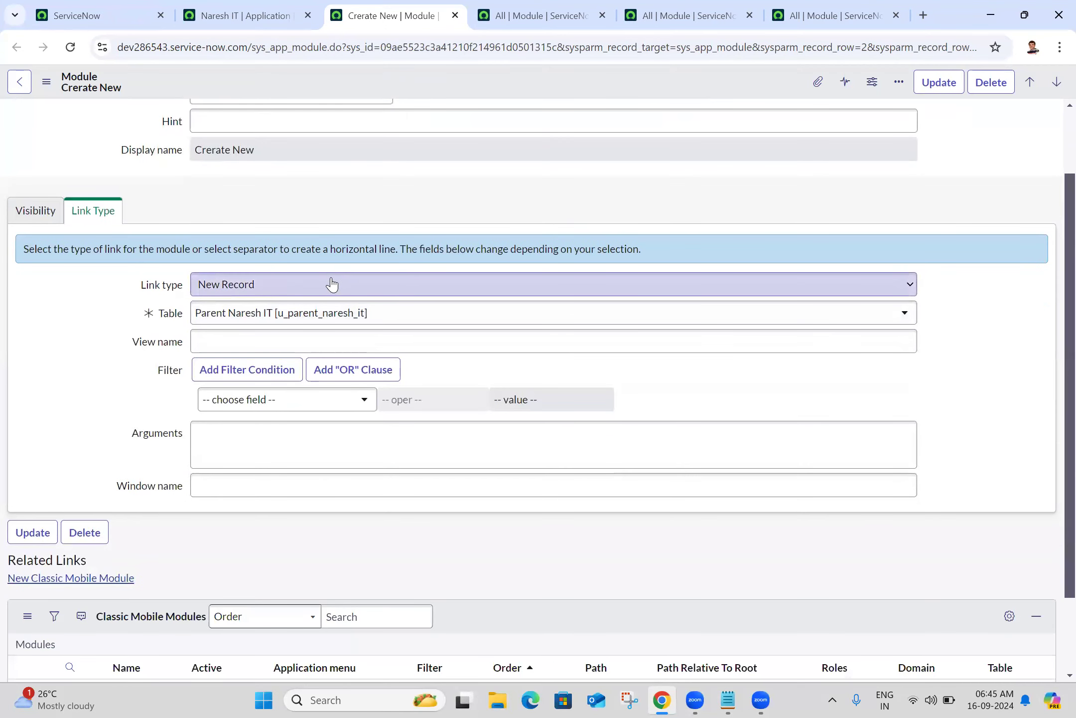
pyautogui.scroll(2, 1052, 151)
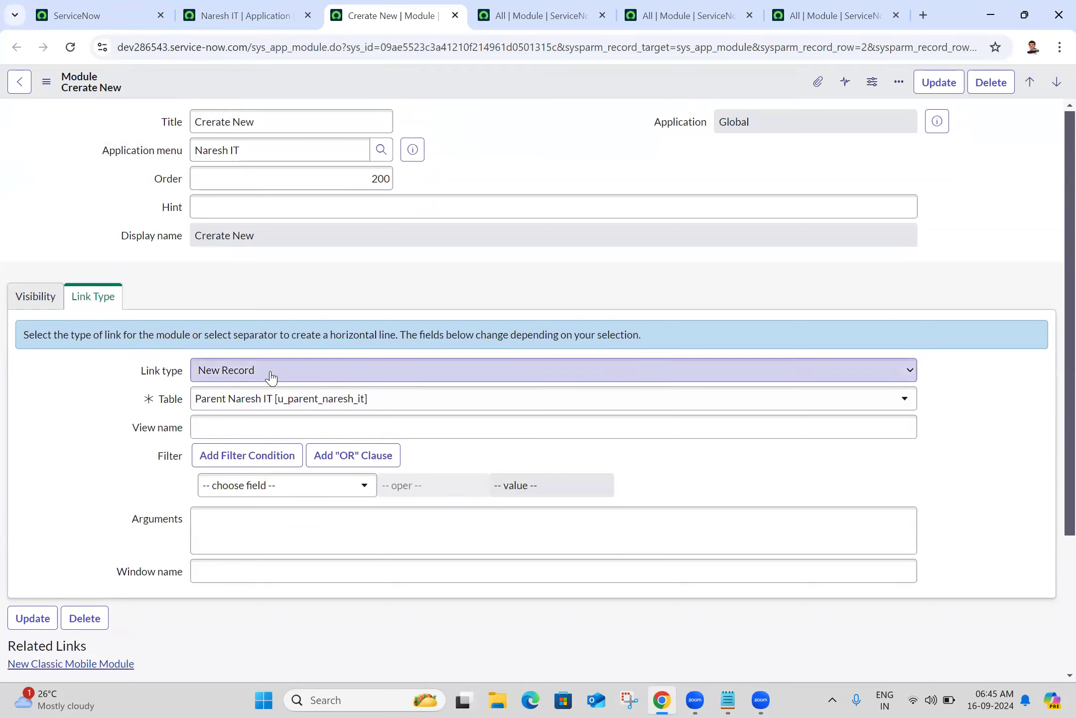
pyautogui.click(271, 11)
pyautogui.click(85, 10)
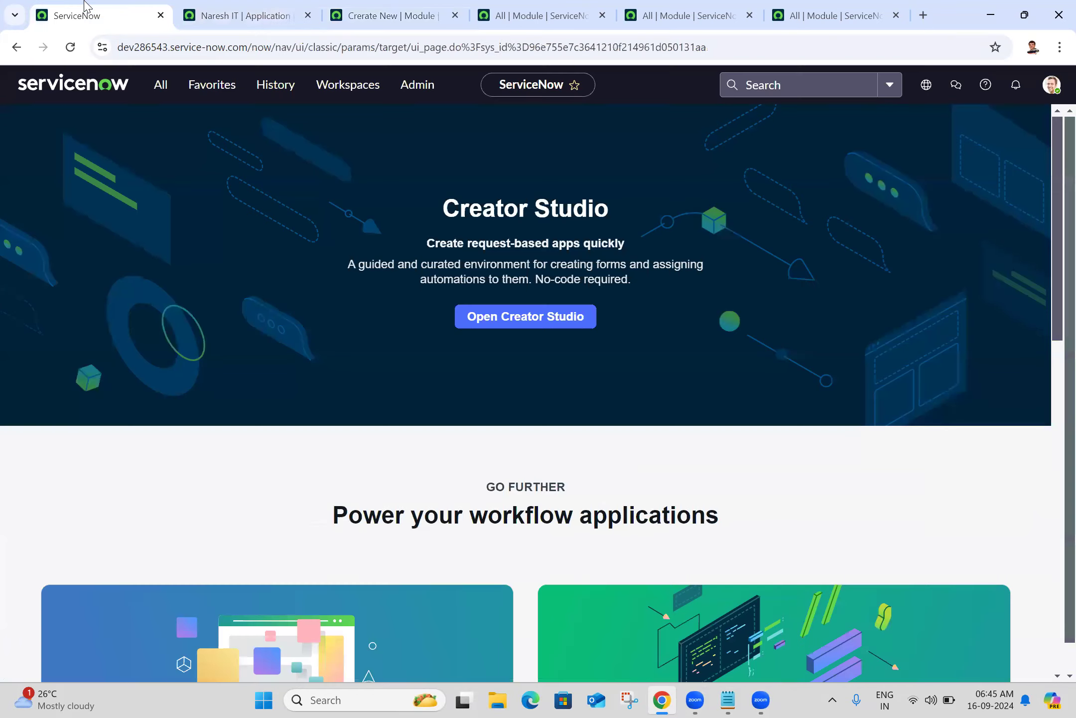
pyautogui.click(161, 86)
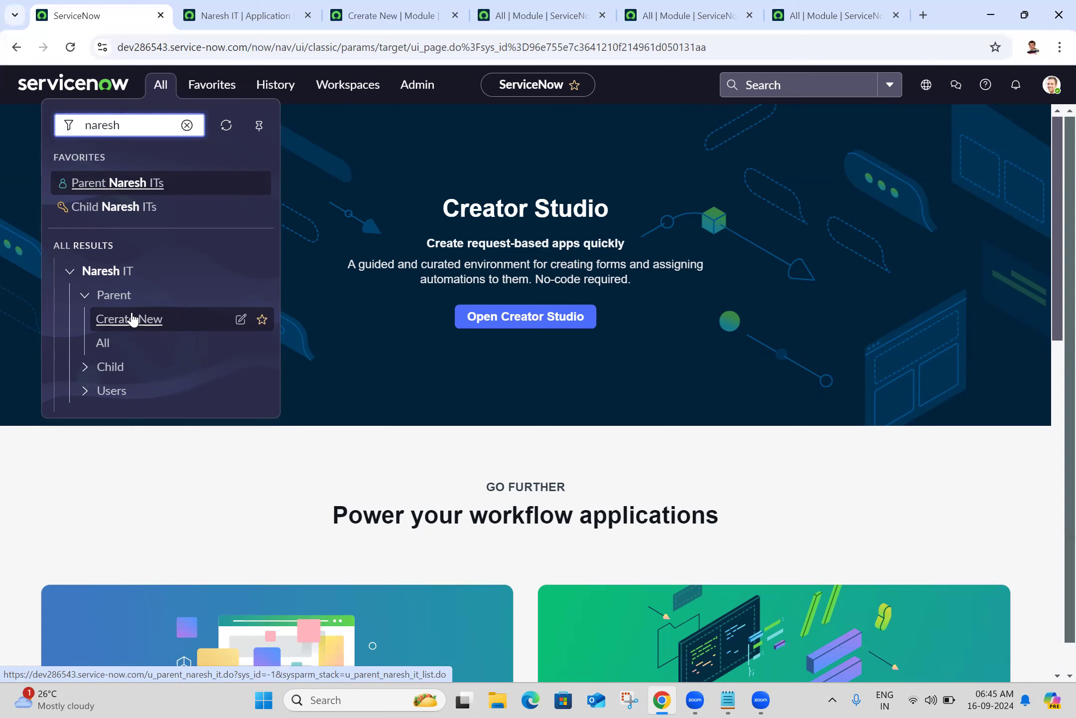
# Close the Create New module record and open the Parent Naresh ITs list from the navigator
pyautogui.click(427, 7)
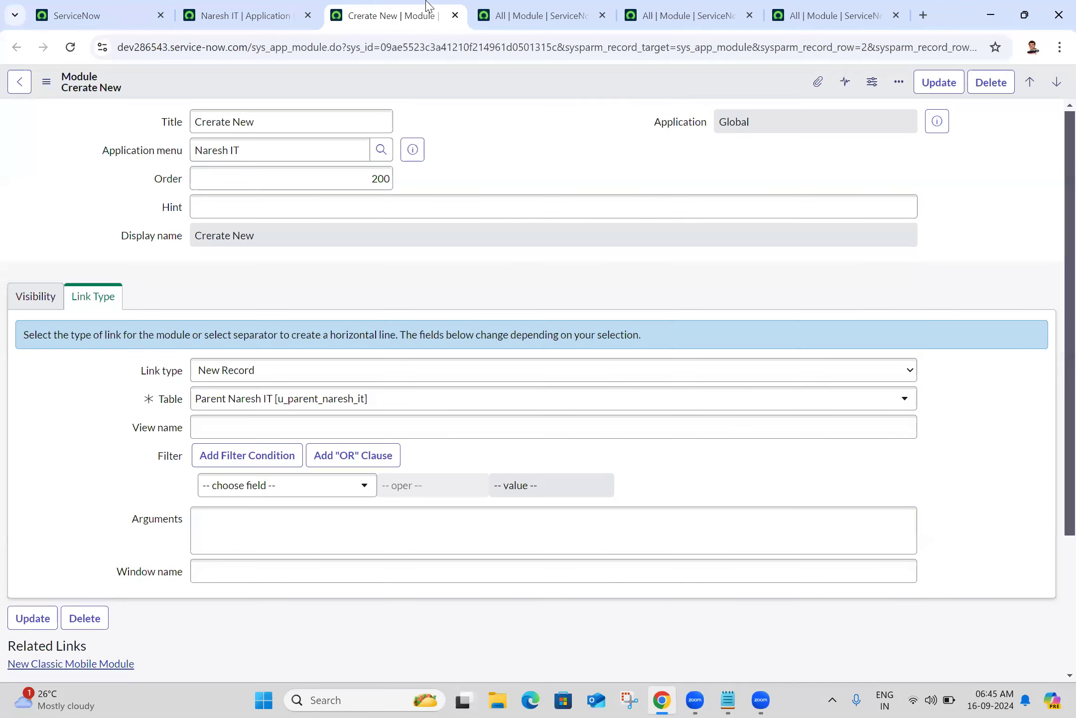
pyautogui.click(456, 16)
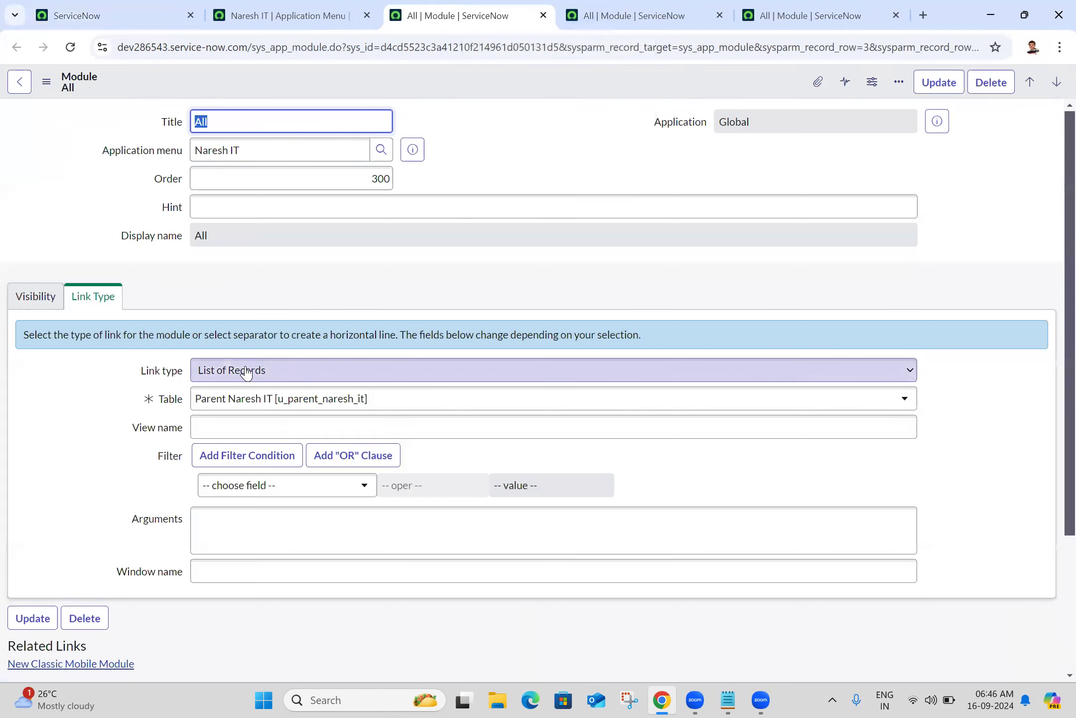
pyautogui.click(151, 9)
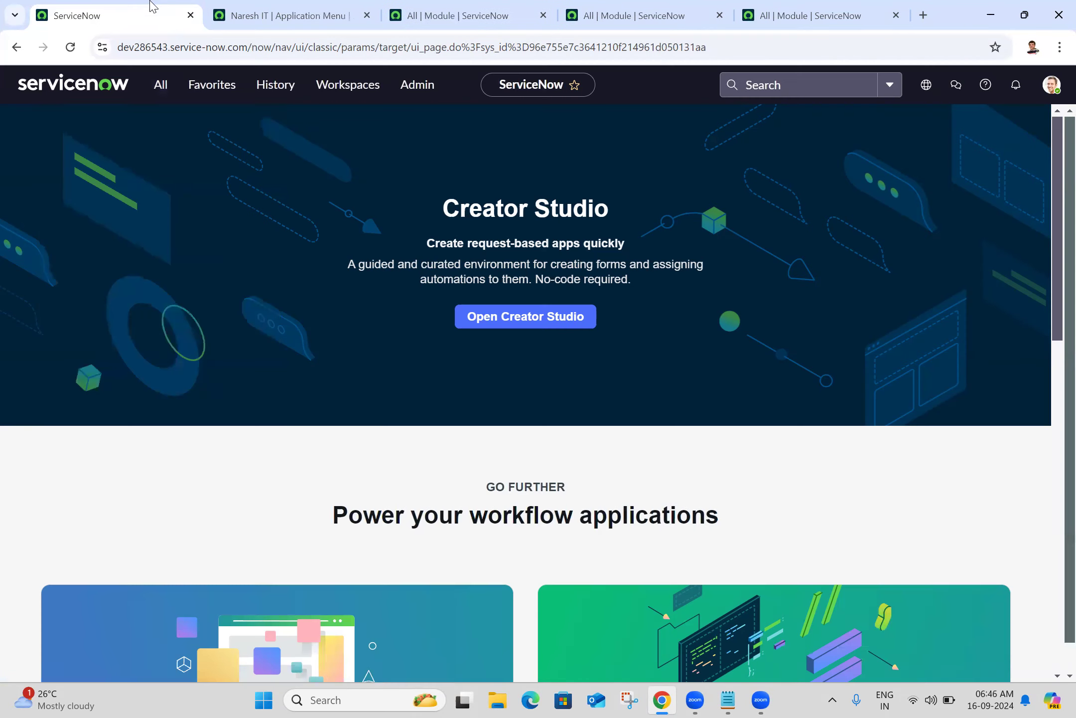
pyautogui.click(151, 85)
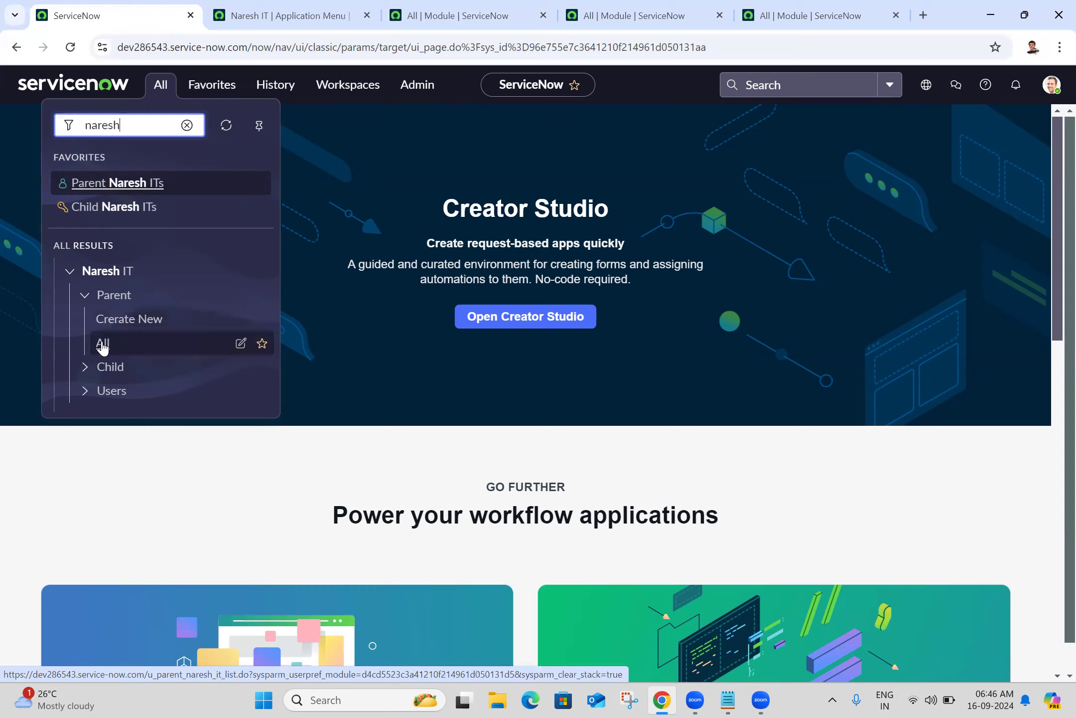
pyautogui.click(102, 344)
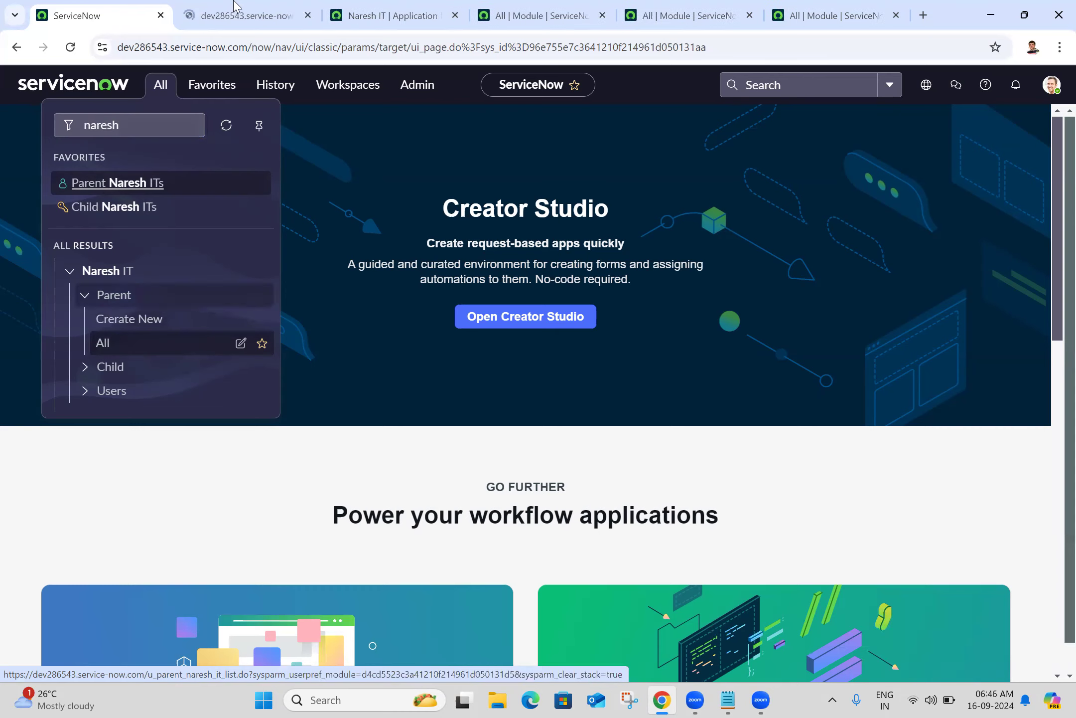
pyautogui.click(243, 176)
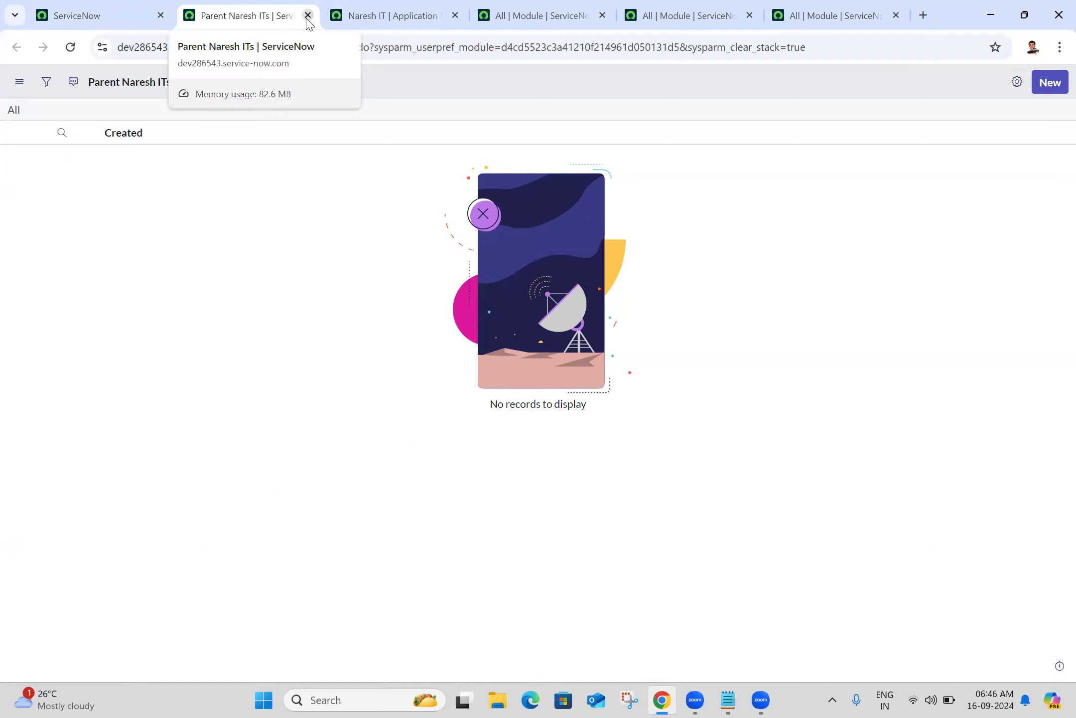
# Expand and collapse the Parent, Child and Users groups under Naresh IT in the navigator
pyautogui.click(78, 7)
pyautogui.click(164, 96)
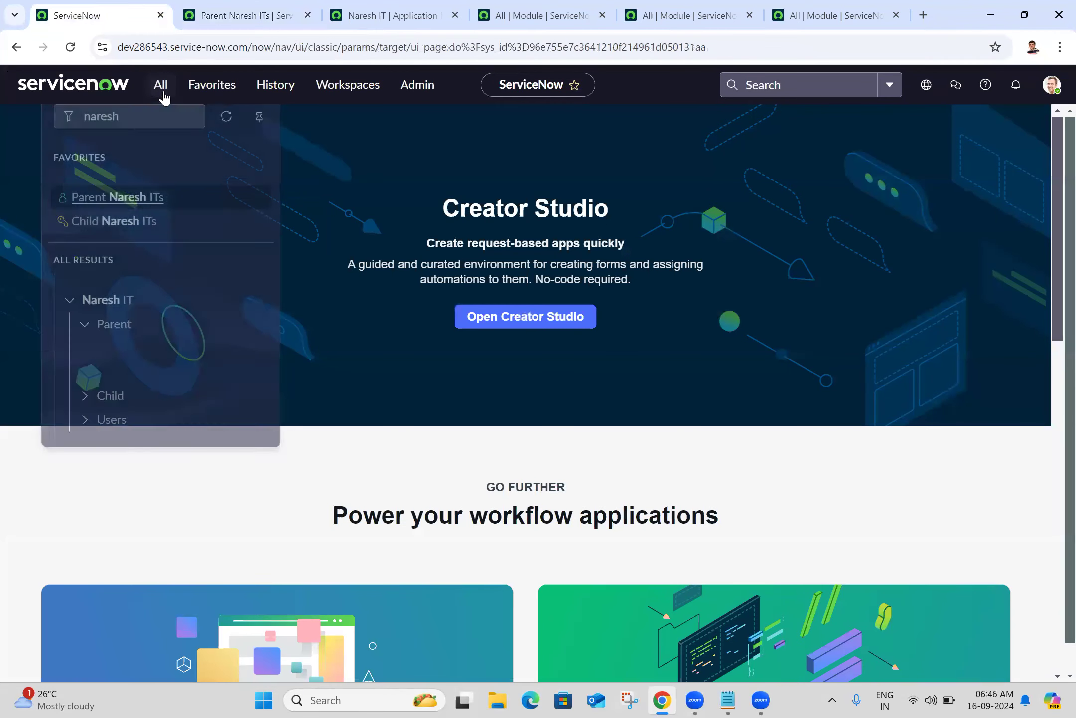
pyautogui.click(87, 375)
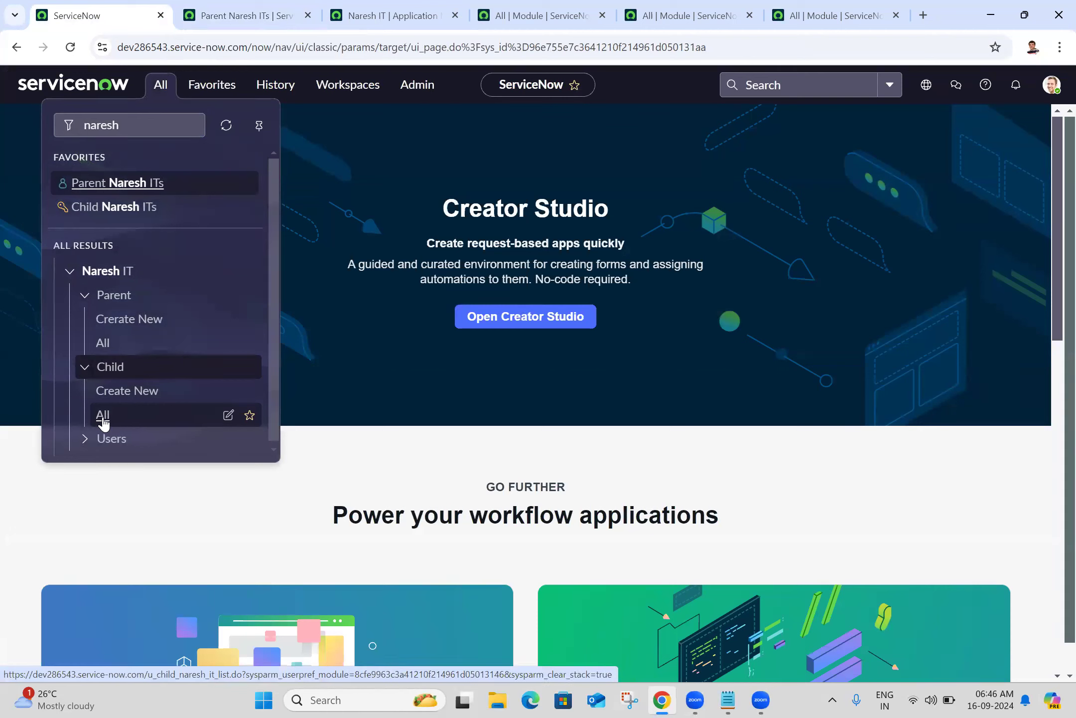
pyautogui.click(86, 300)
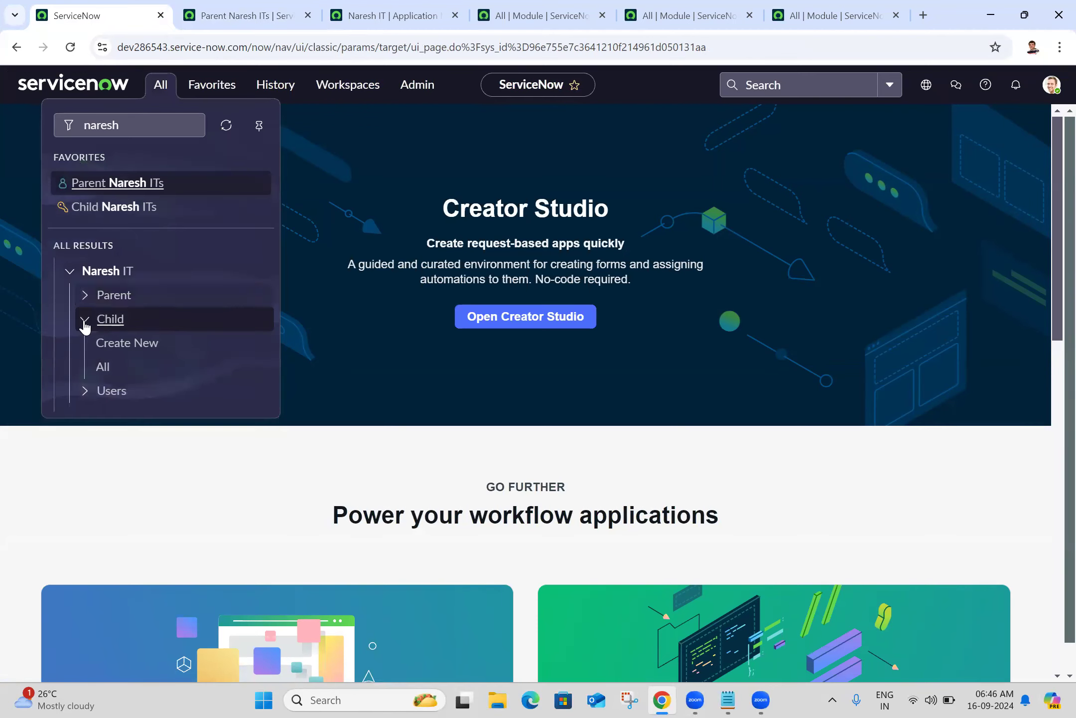
pyautogui.click(85, 321)
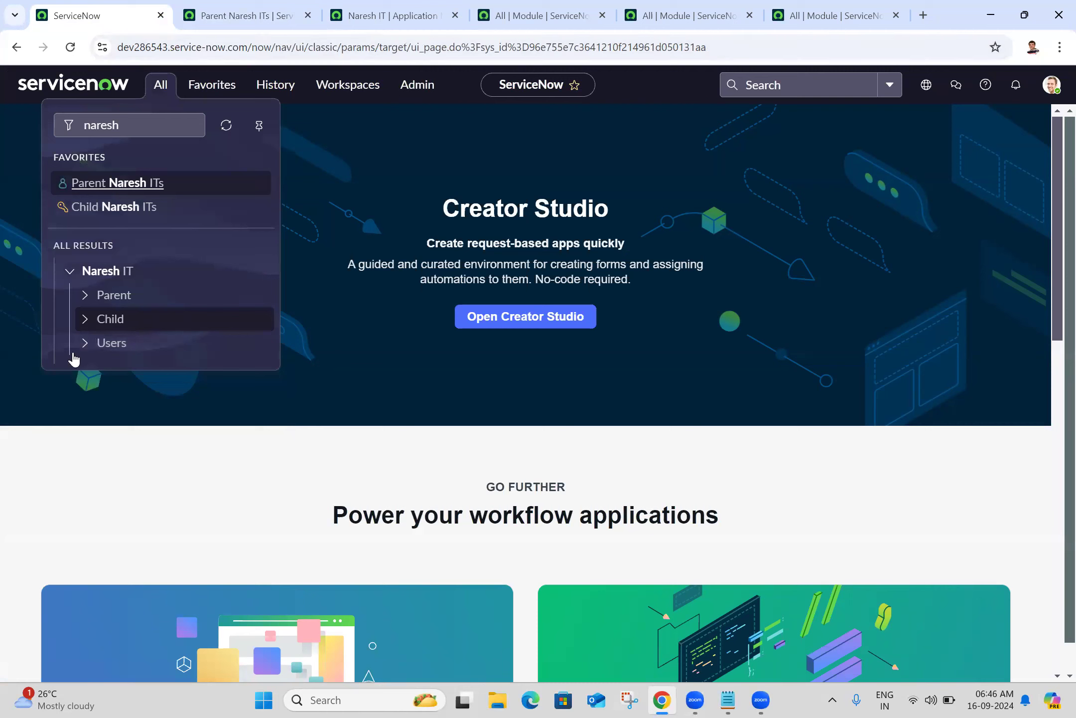
pyautogui.click(83, 346)
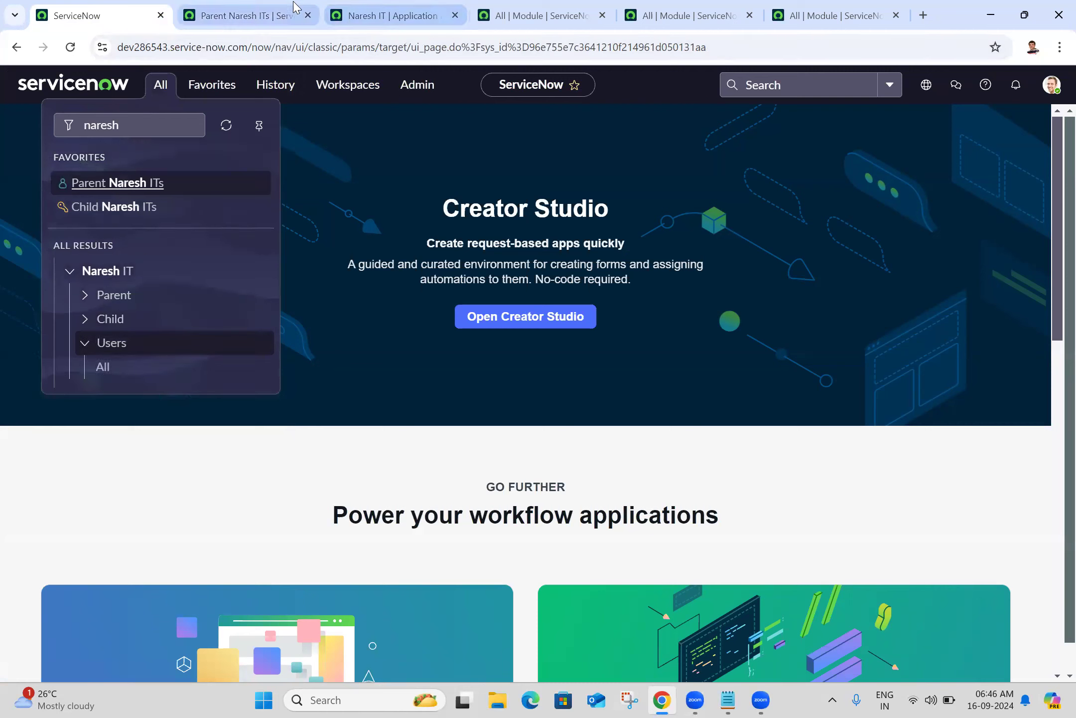
pyautogui.click(393, 13)
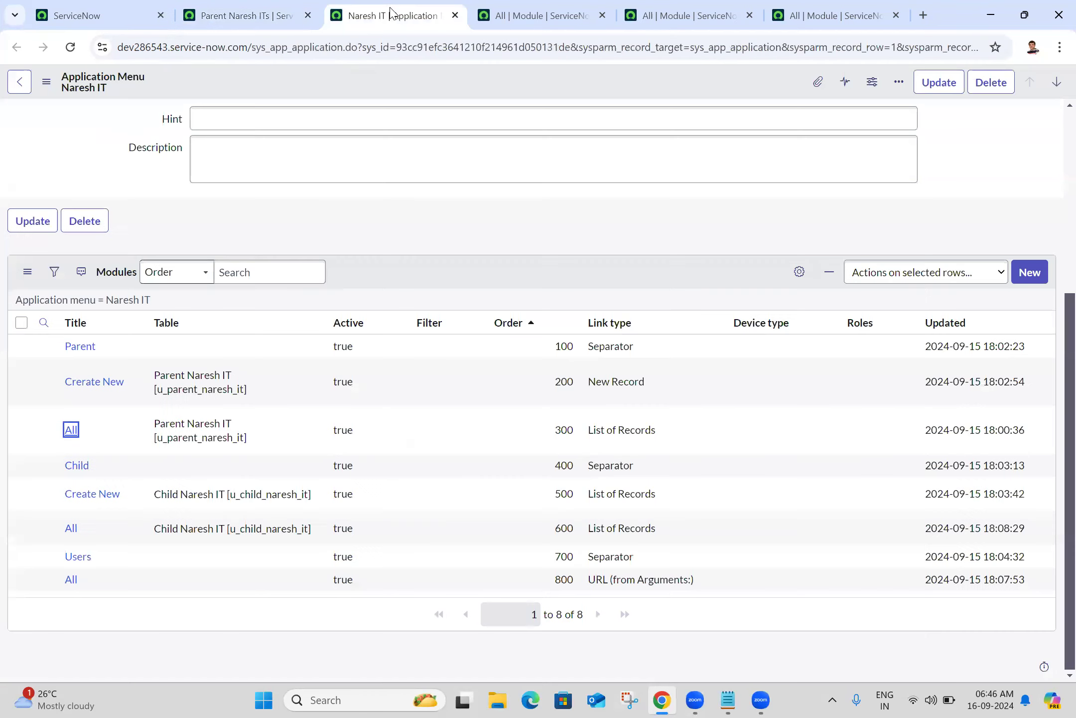
# Close the two extra All module records and filter the home navigator by 'users'
pyautogui.click(508, 17)
pyautogui.click(603, 16)
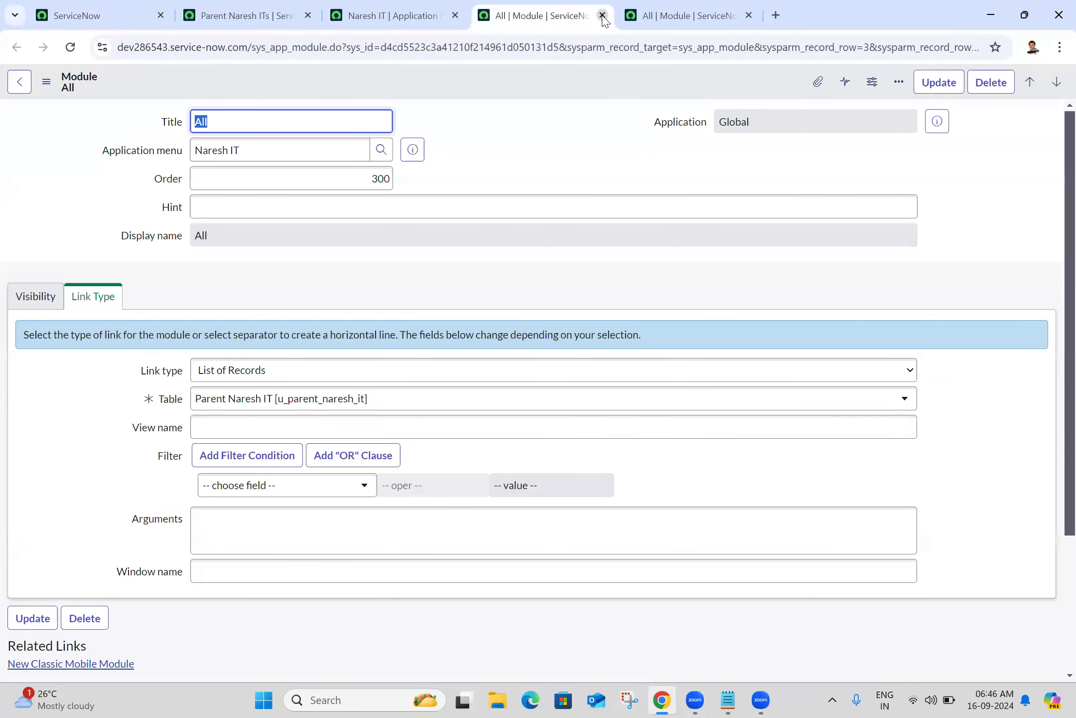
pyautogui.click(603, 17)
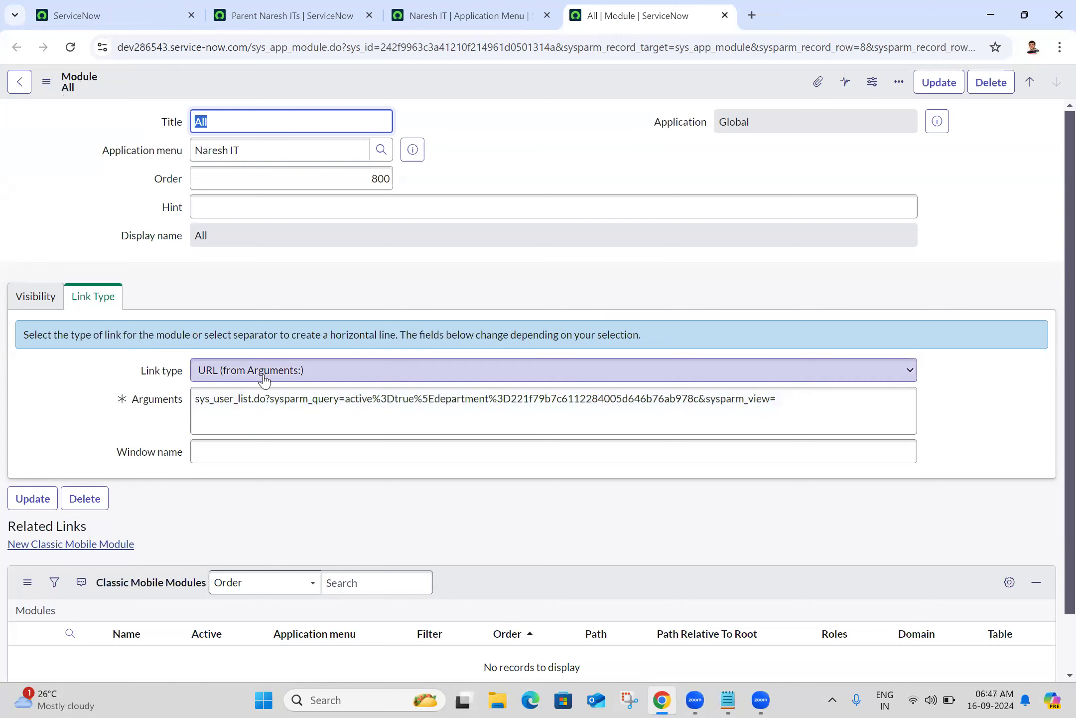
pyautogui.click(114, 9)
pyautogui.click(166, 94)
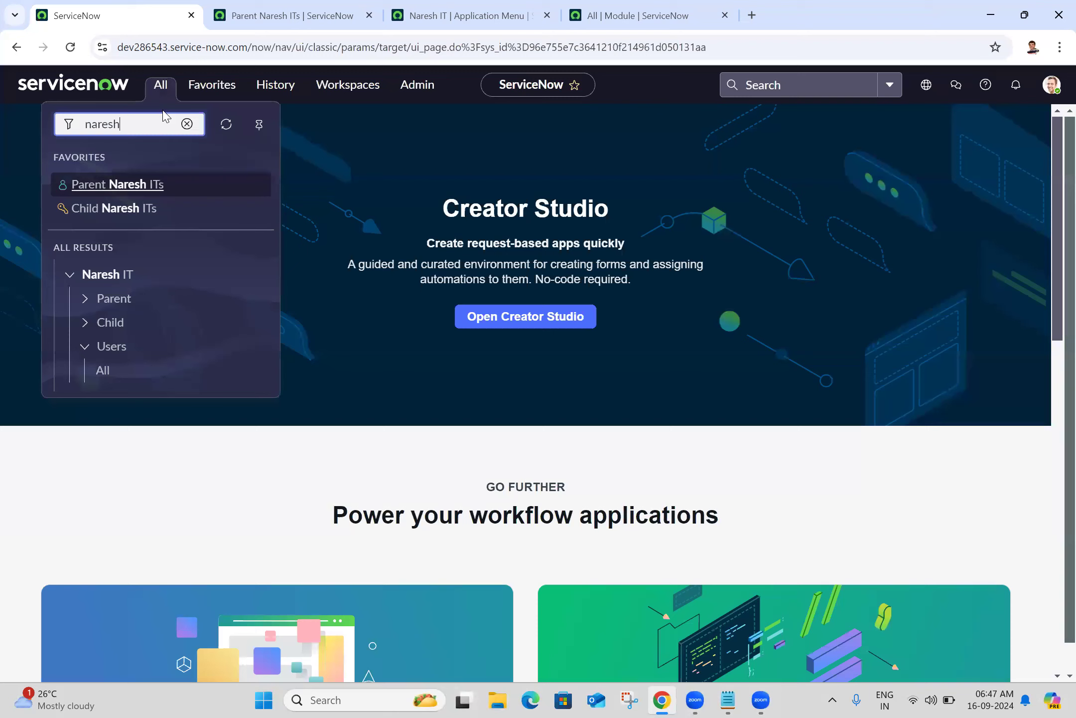
pyautogui.doubleClick(163, 116)
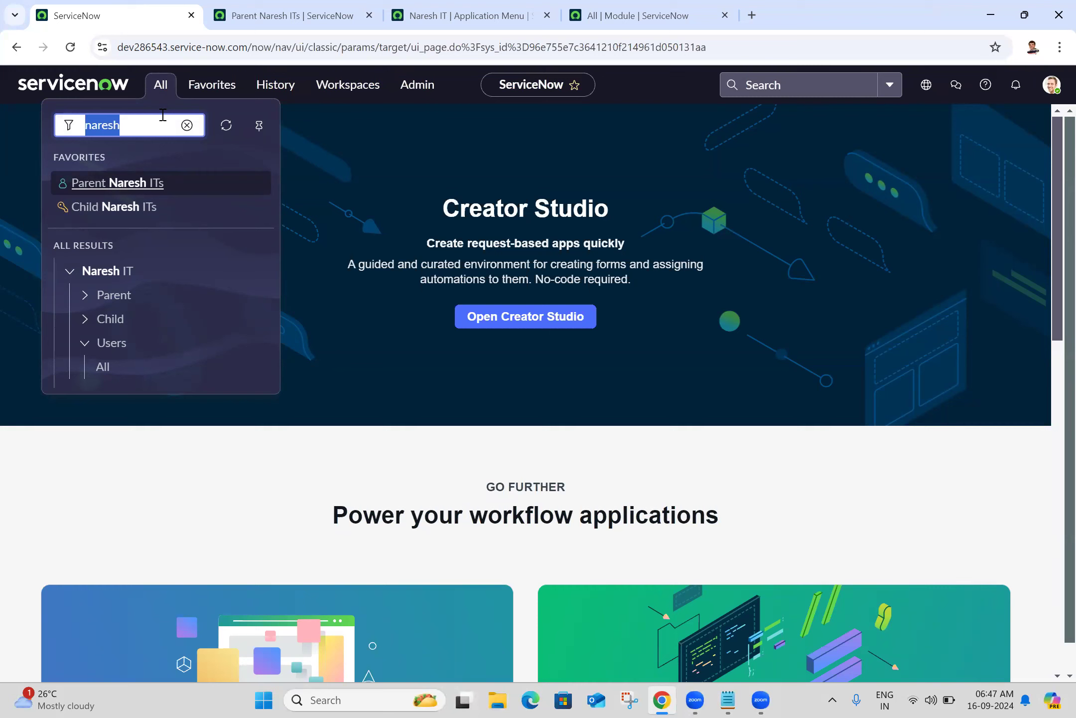
pyautogui.write('users')
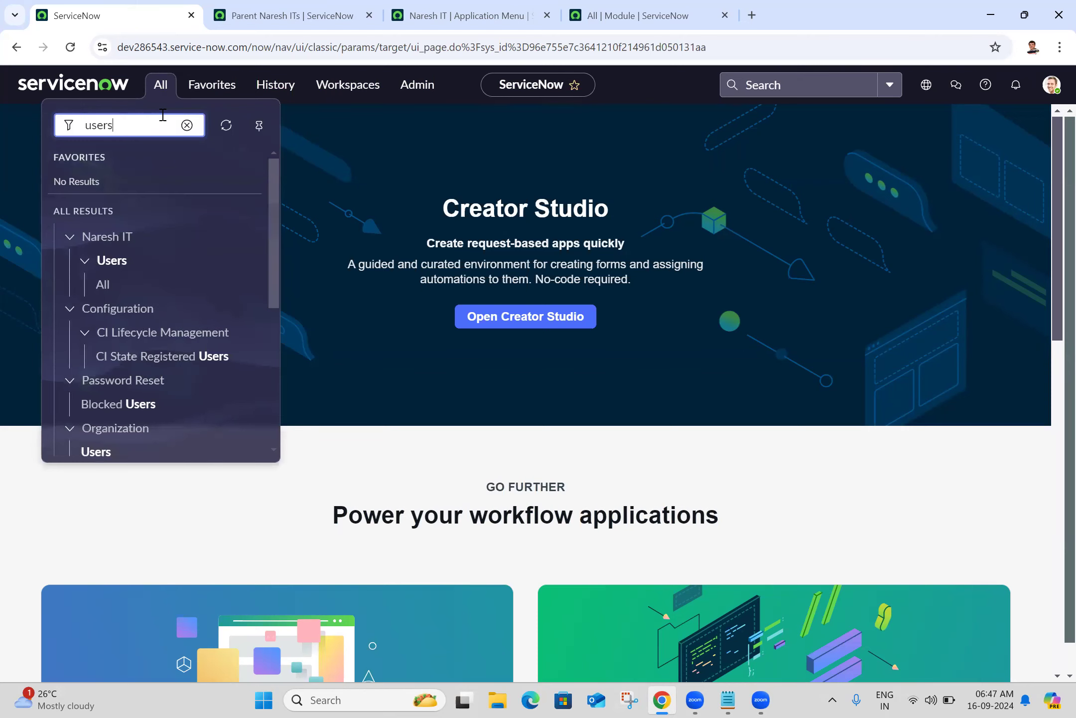
# Open User Administration > Users in its own tab and close the Parent Naresh ITs list
pyautogui.click(273, 357)
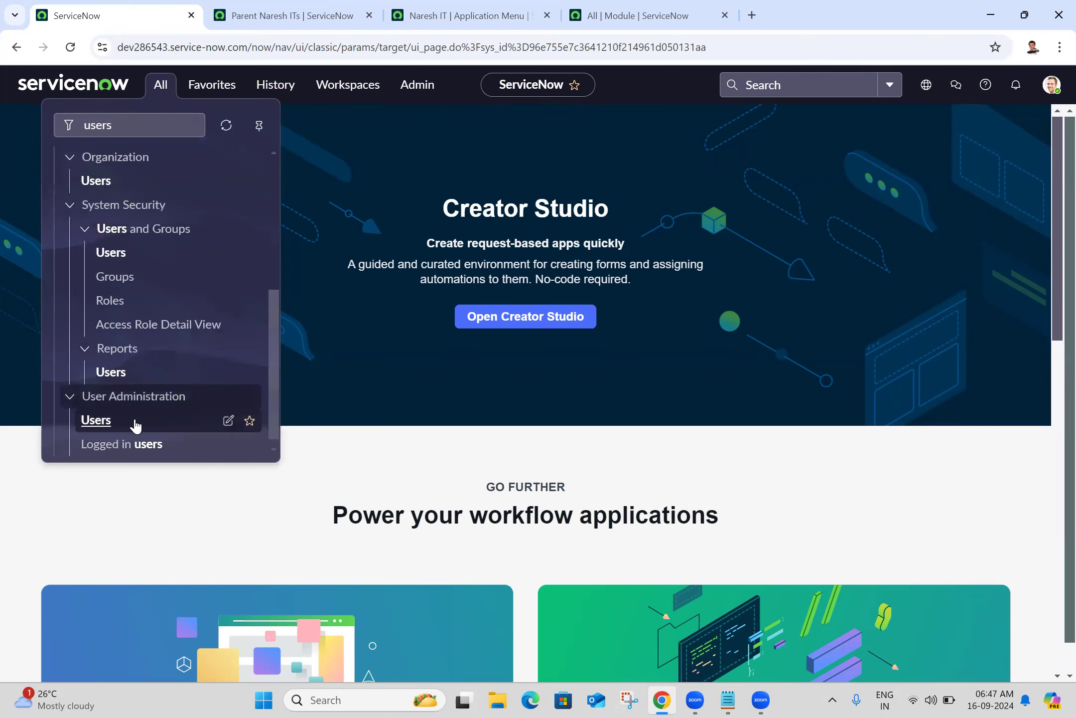
pyautogui.middleClick(97, 421)
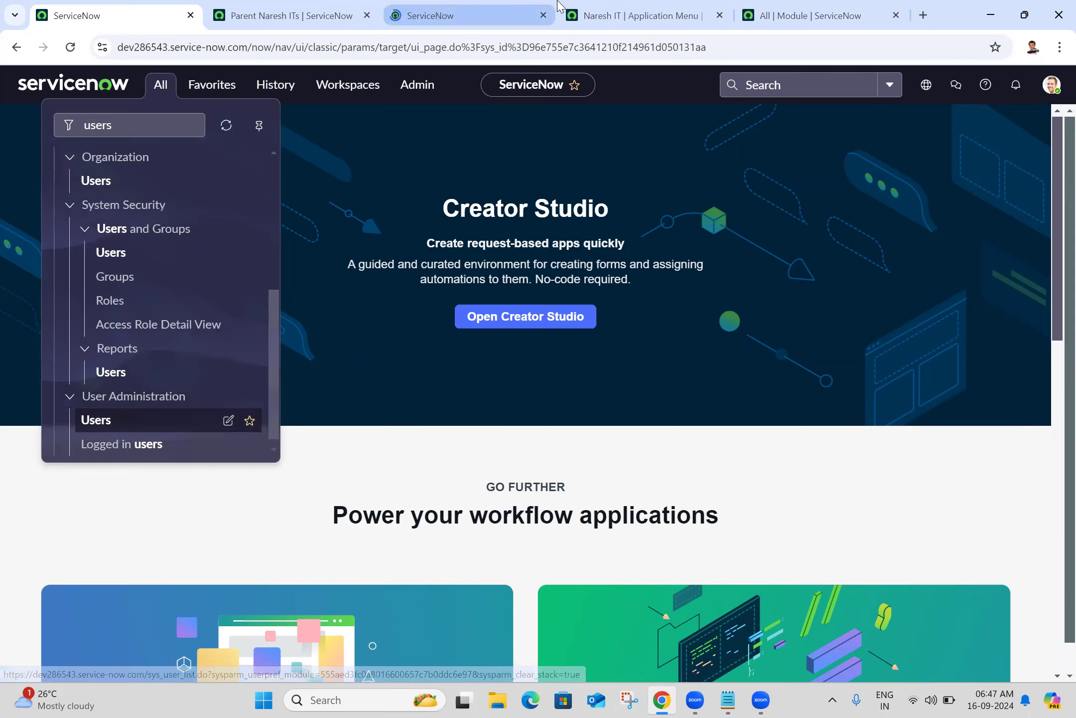
pyautogui.click(344, 10)
pyautogui.moveTo(340, 2); pyautogui.dragTo(271, 6)
pyautogui.click(445, 7)
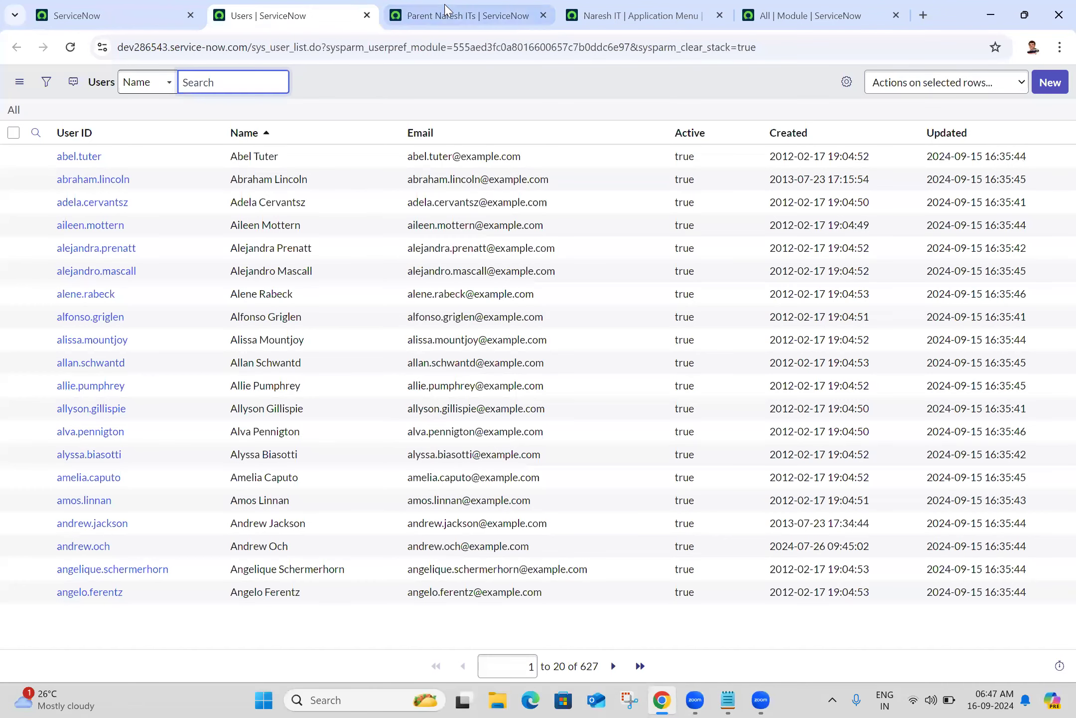
pyautogui.click(543, 15)
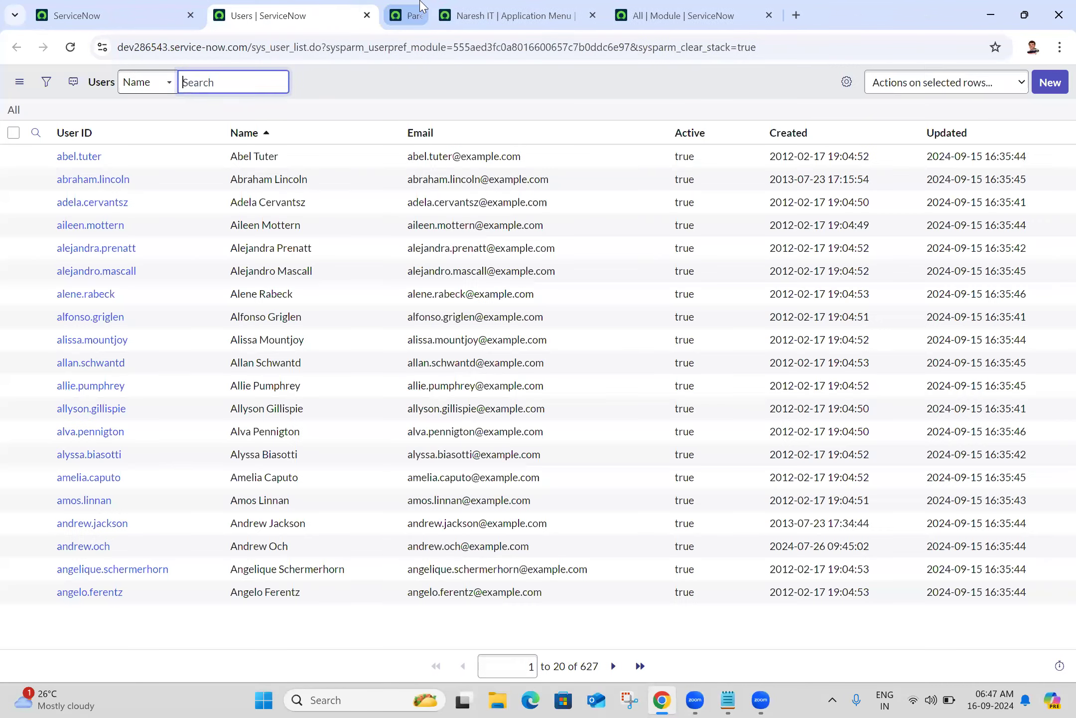
# Filter the Users list to Active is true AND Department is IT, and run it
pyautogui.click(46, 82)
pyautogui.click(132, 149)
pyautogui.write('acti')
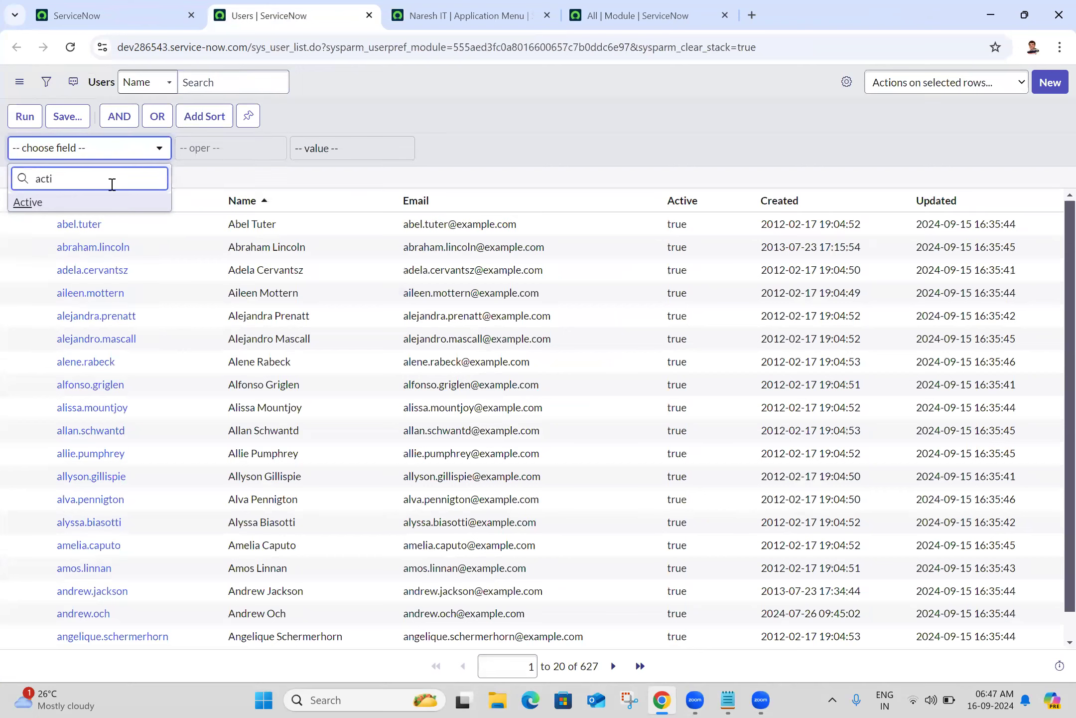
pyautogui.click(114, 202)
pyautogui.click(481, 148)
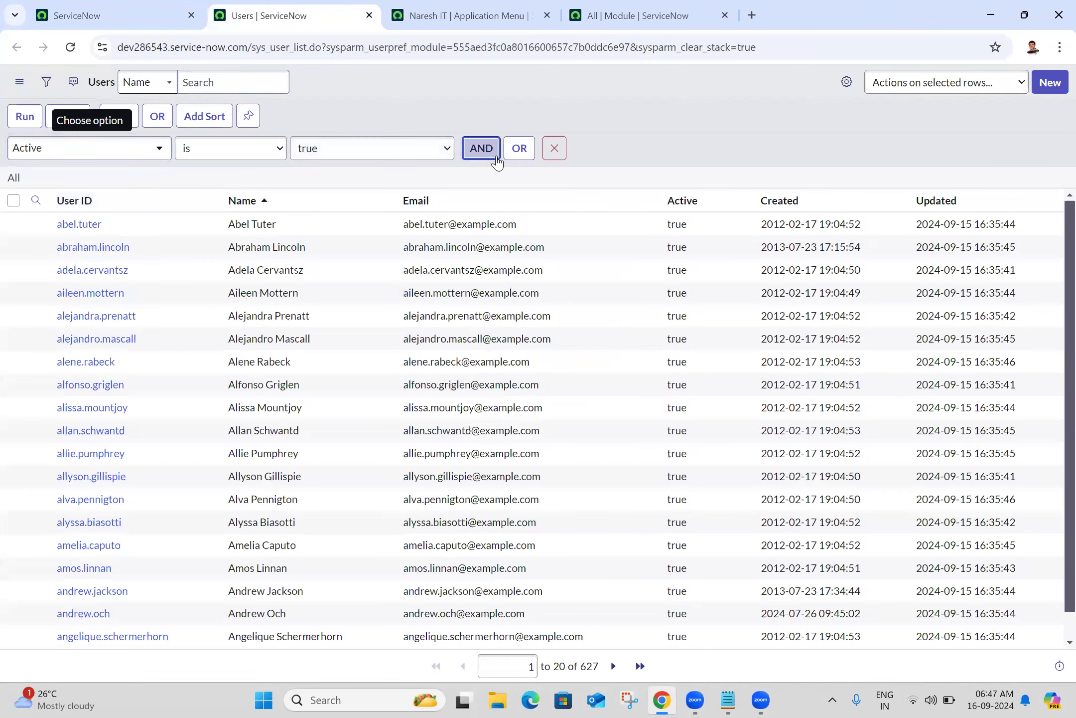
pyautogui.click(143, 202)
pyautogui.write('dep')
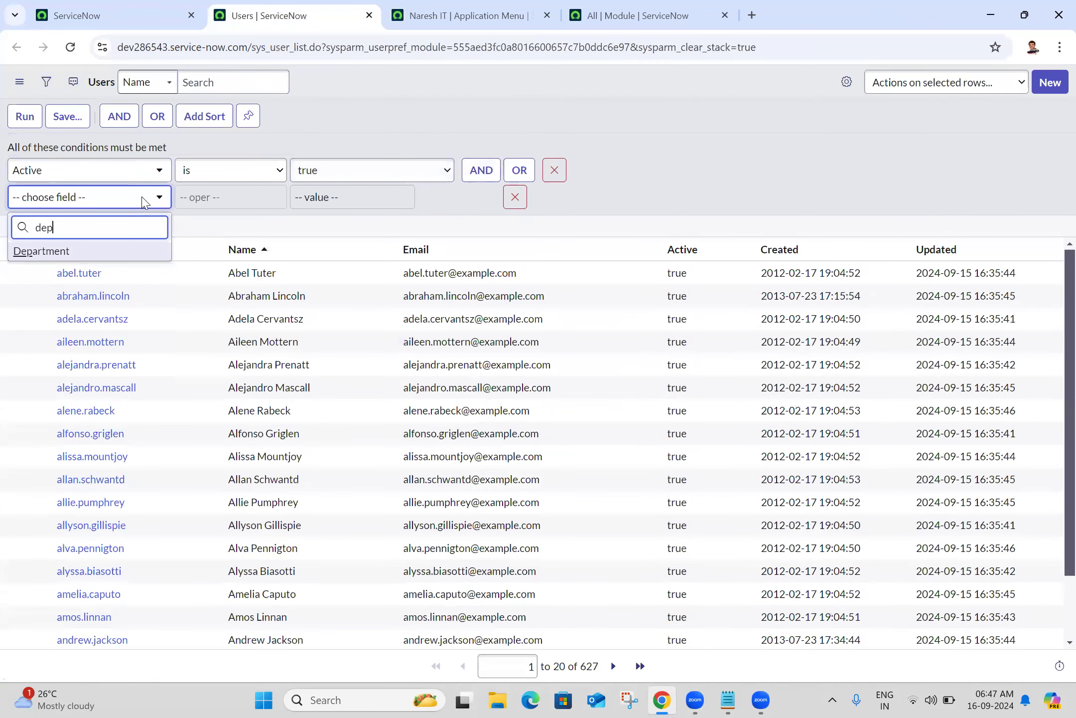
pyautogui.click(94, 251)
pyautogui.click(317, 199)
pyautogui.write('it')
pyautogui.click(322, 224)
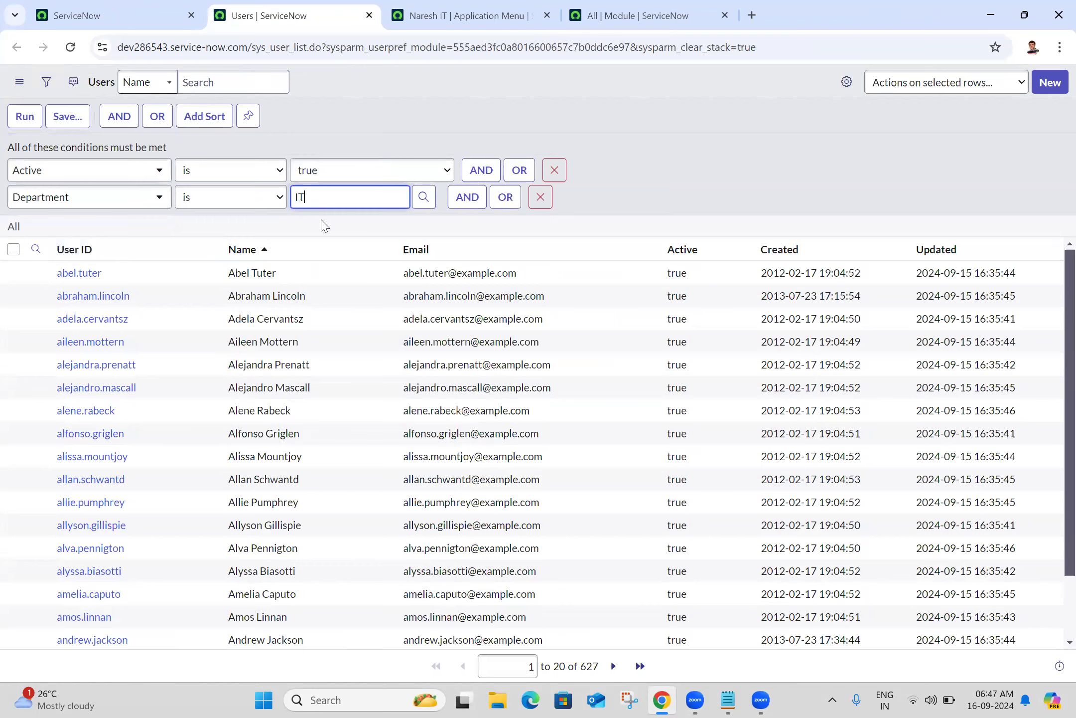
pyautogui.click(25, 120)
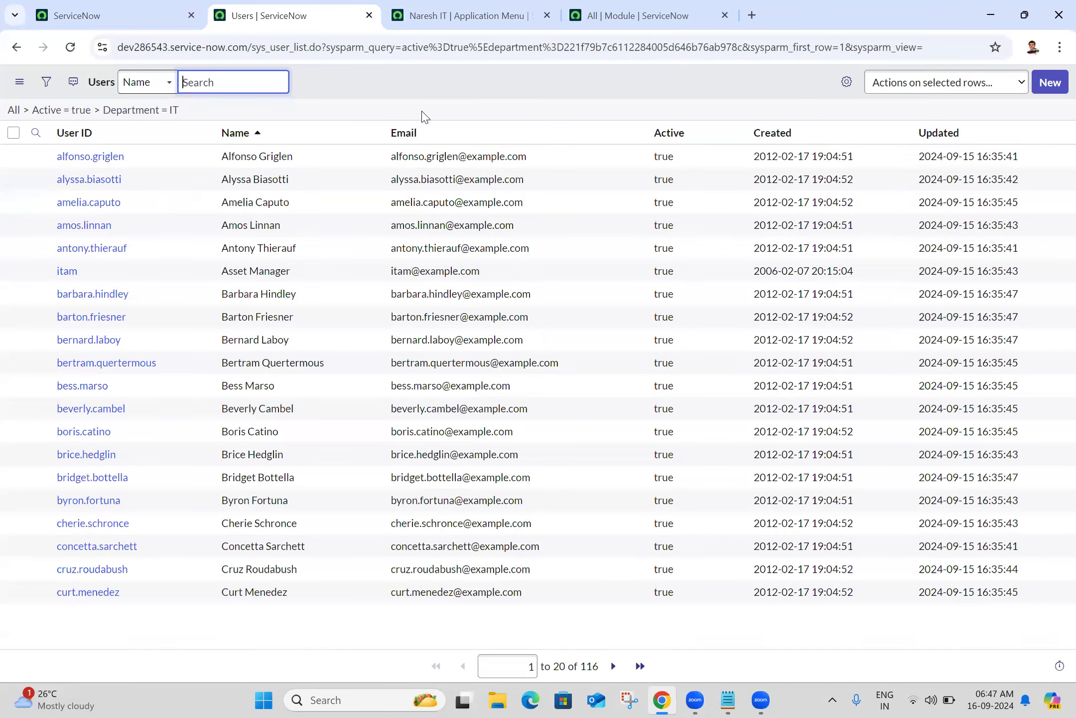
# Copy the URL of the Users list filtered to Department = IT (116 active users)
pyautogui.click(484, 87)
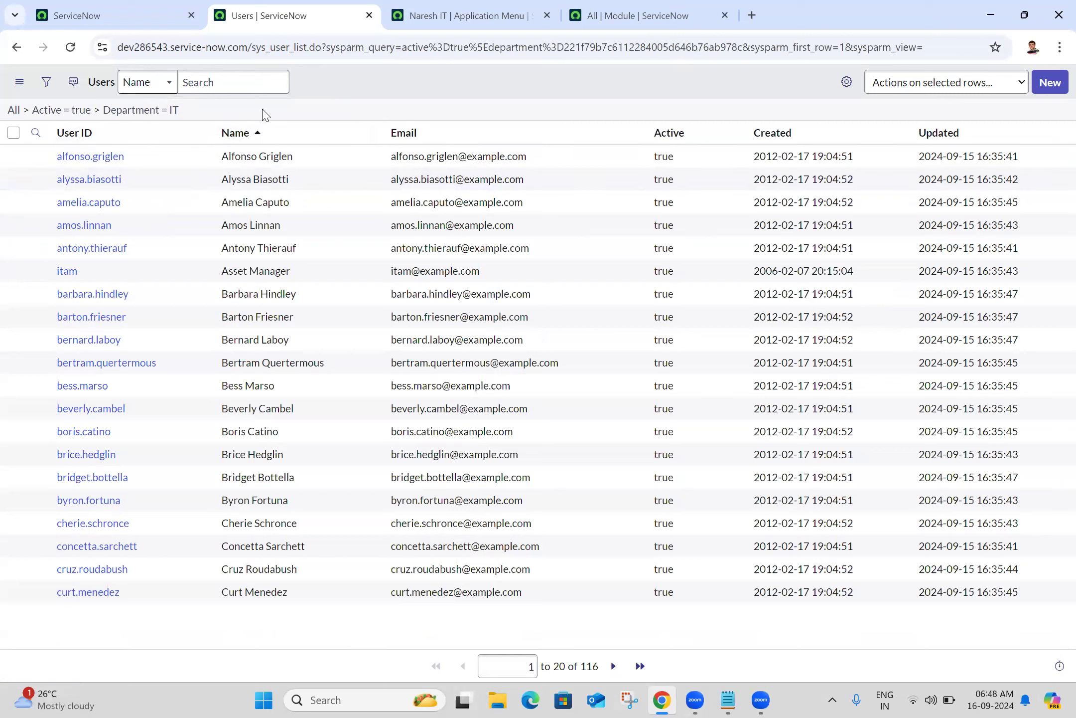
pyautogui.rightClick(165, 114)
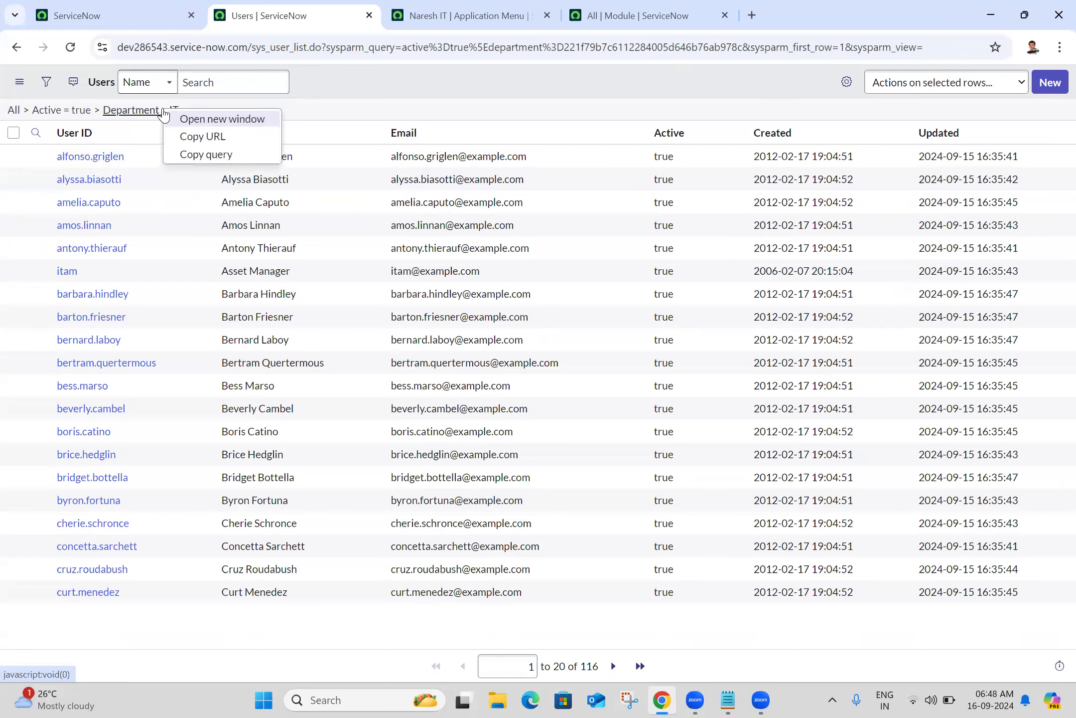
pyautogui.click(225, 139)
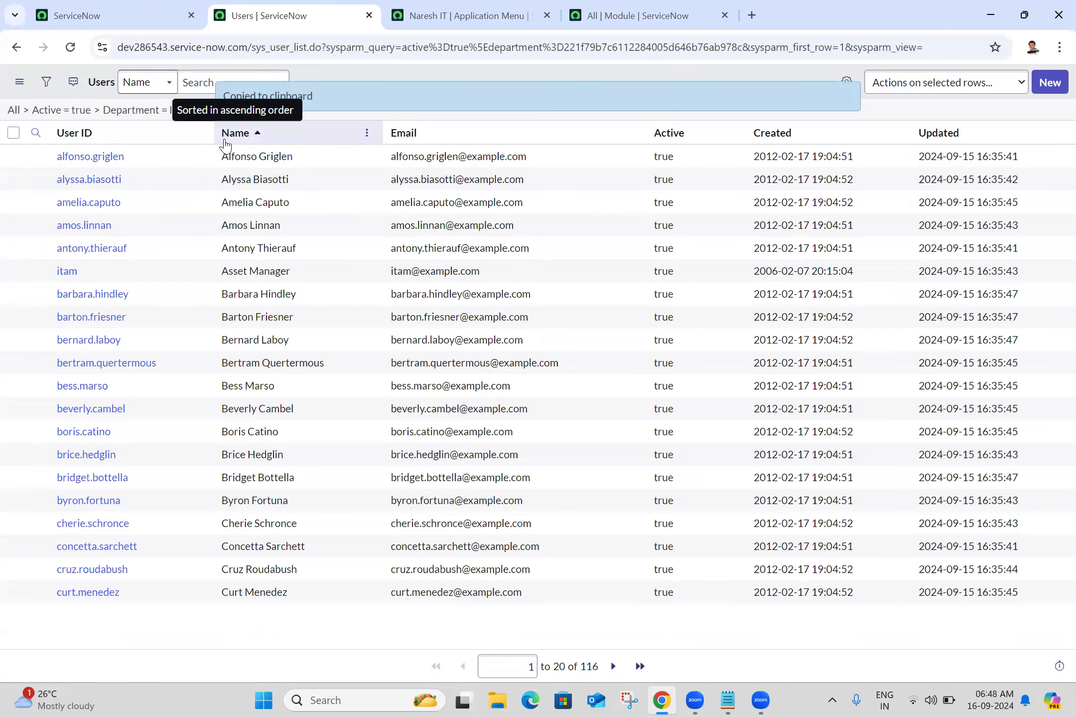
# Replace the All module's Arguments with the copied list link minus the instance address, and save
pyautogui.click(631, 7)
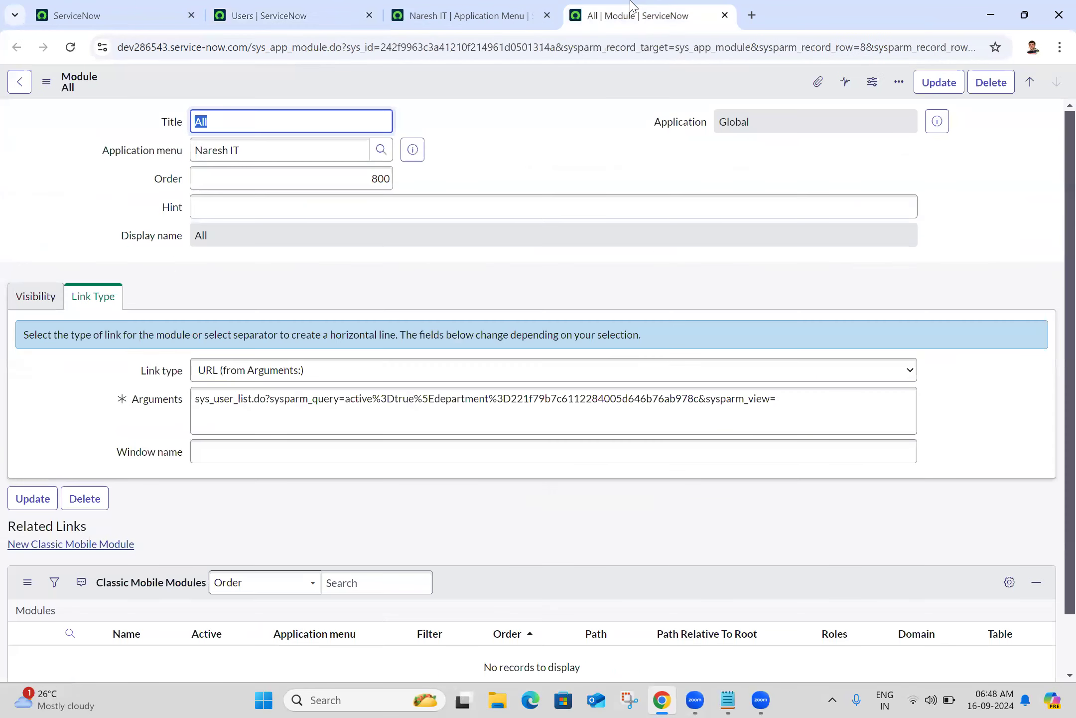
pyautogui.click(367, 397)
pyautogui.hotkey('ctrl', 'a')
pyautogui.press('BackSpace')
pyautogui.hotkey('ctrl', 'v')
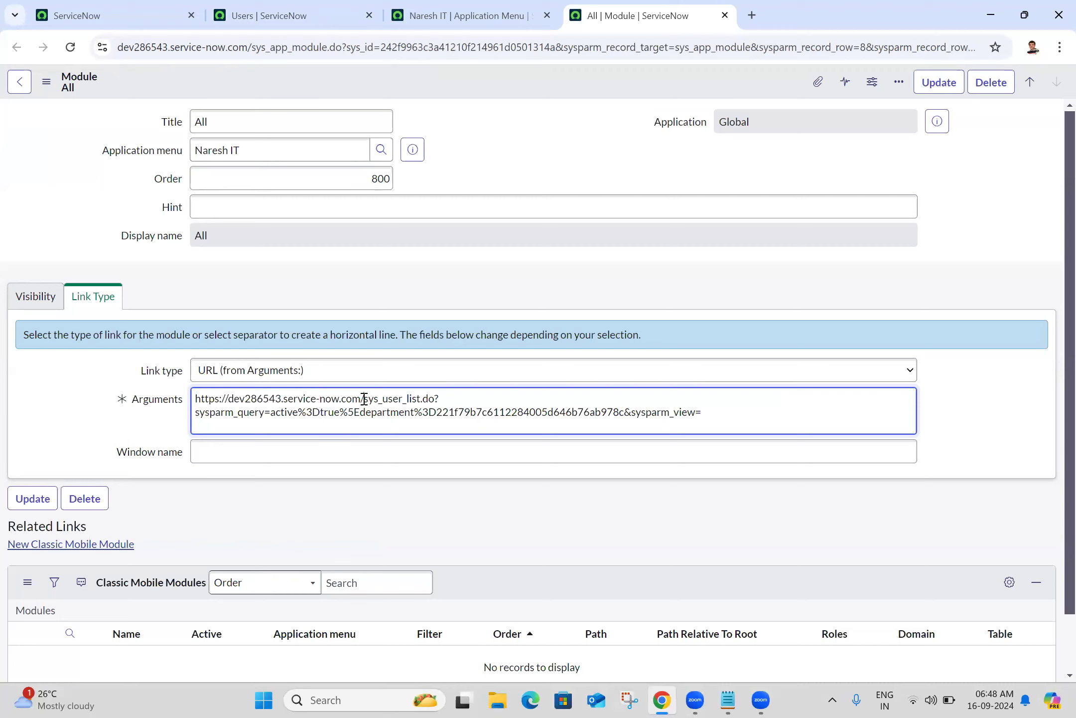
pyautogui.moveTo(360, 398); pyautogui.dragTo(172, 401)
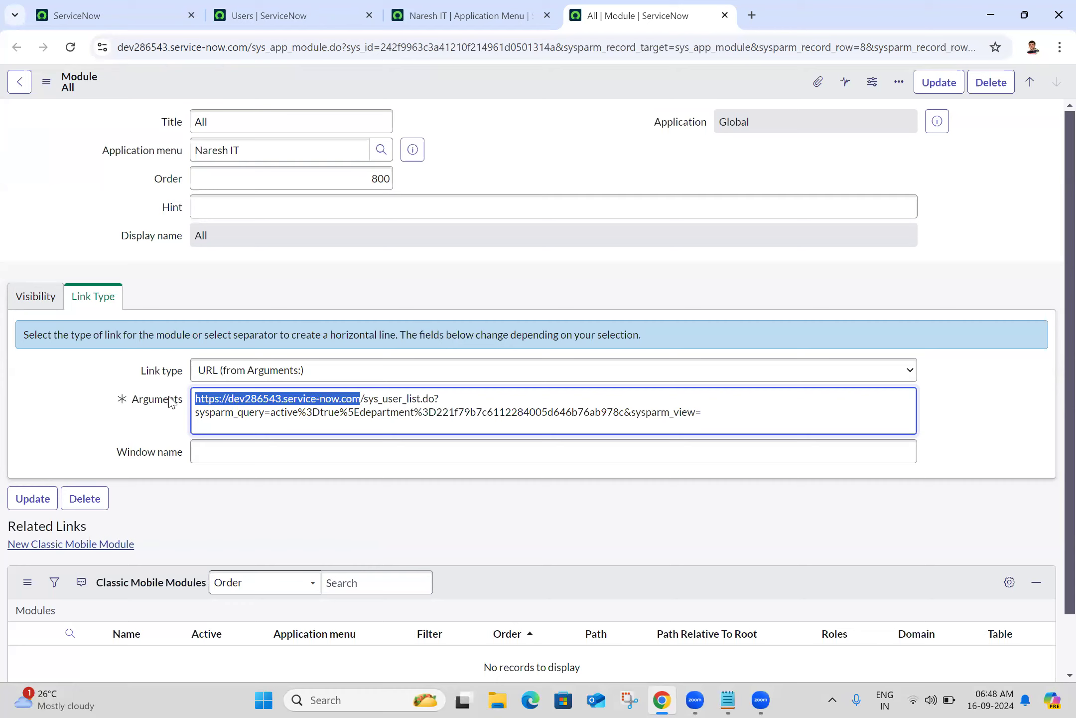
pyautogui.press('BackSpace')
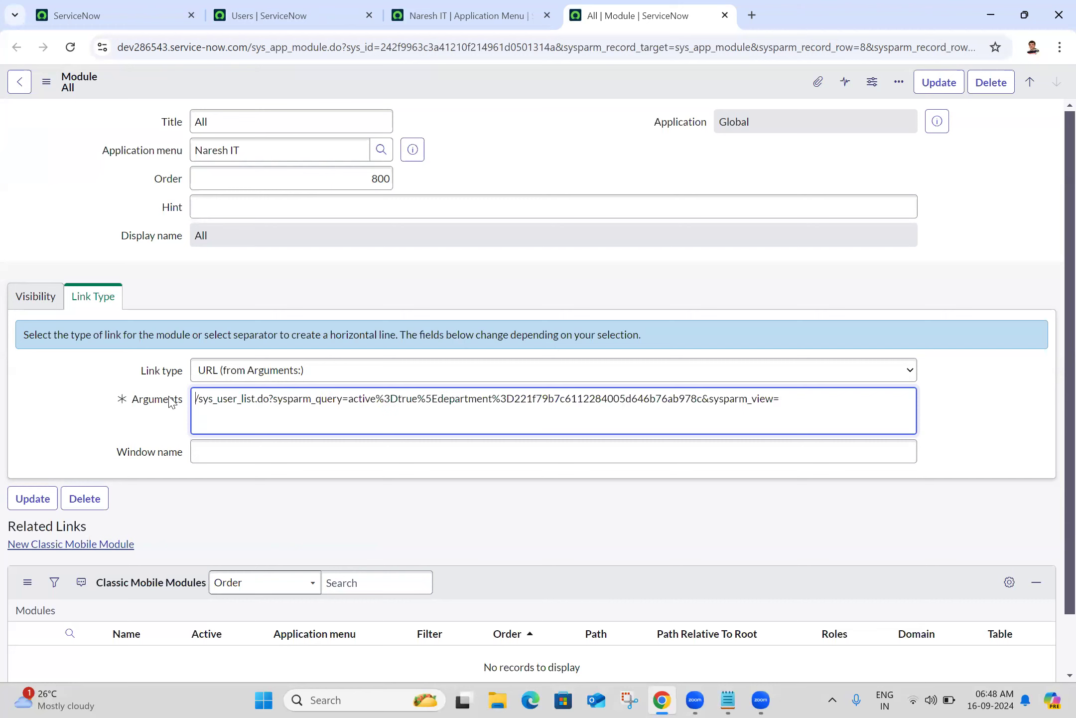
pyautogui.click(45, 81)
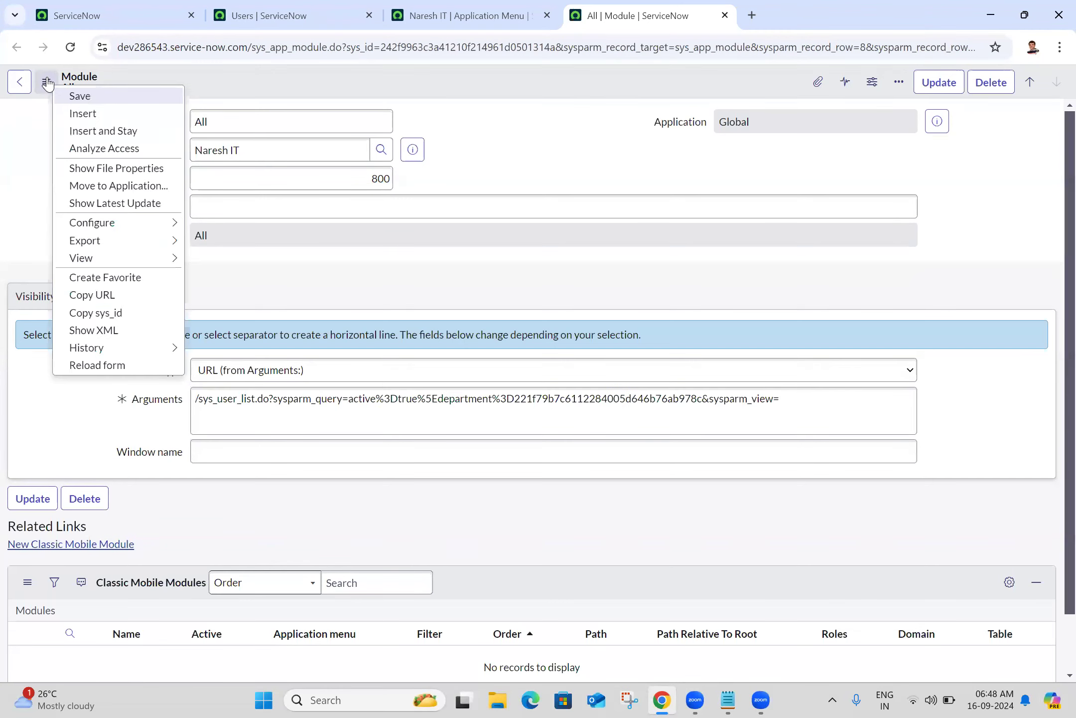
pyautogui.click(81, 95)
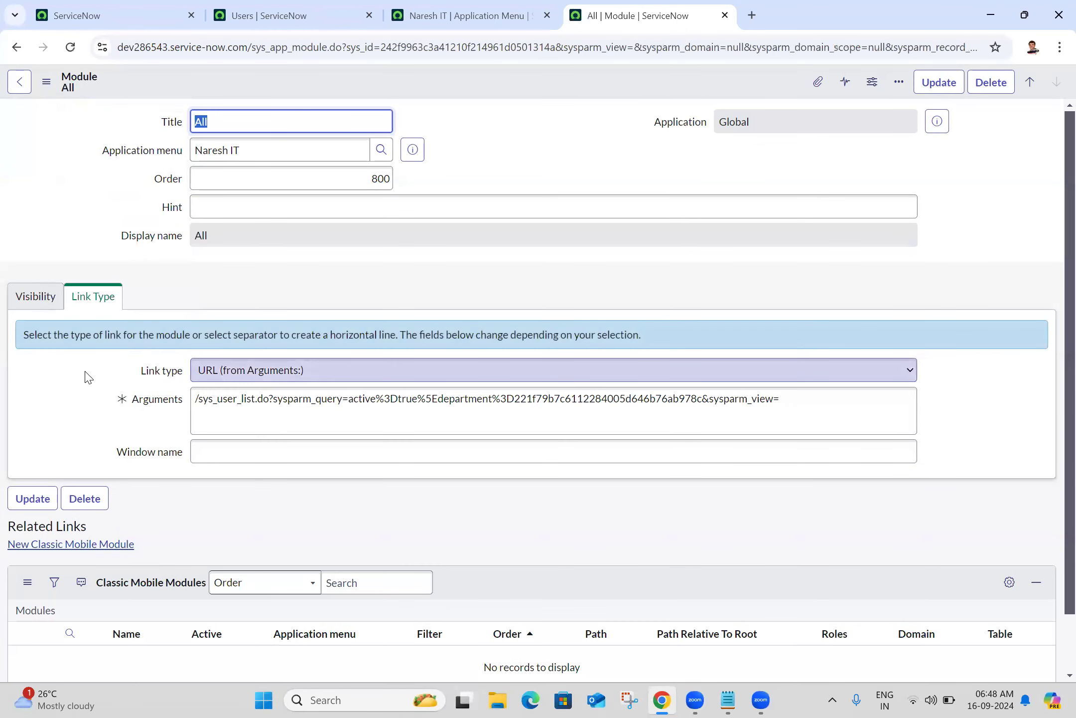
pyautogui.tripleClick(359, 405)
pyautogui.click(107, 396)
pyautogui.hotkey('ctrl', 'a')
# Filter the navigator by 'naresh it' and open Users > All in a new tab showing 116 users
pyautogui.click(153, 7)
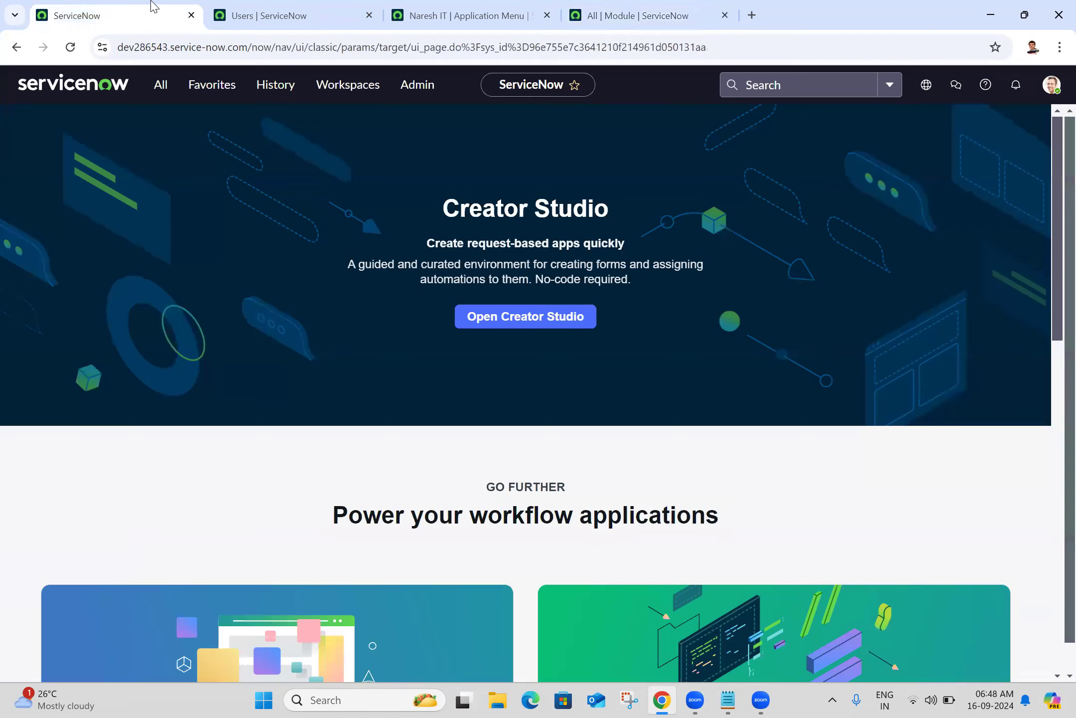
pyautogui.click(160, 85)
pyautogui.hotkey('ctrl', 'a')
pyautogui.write('naresh')
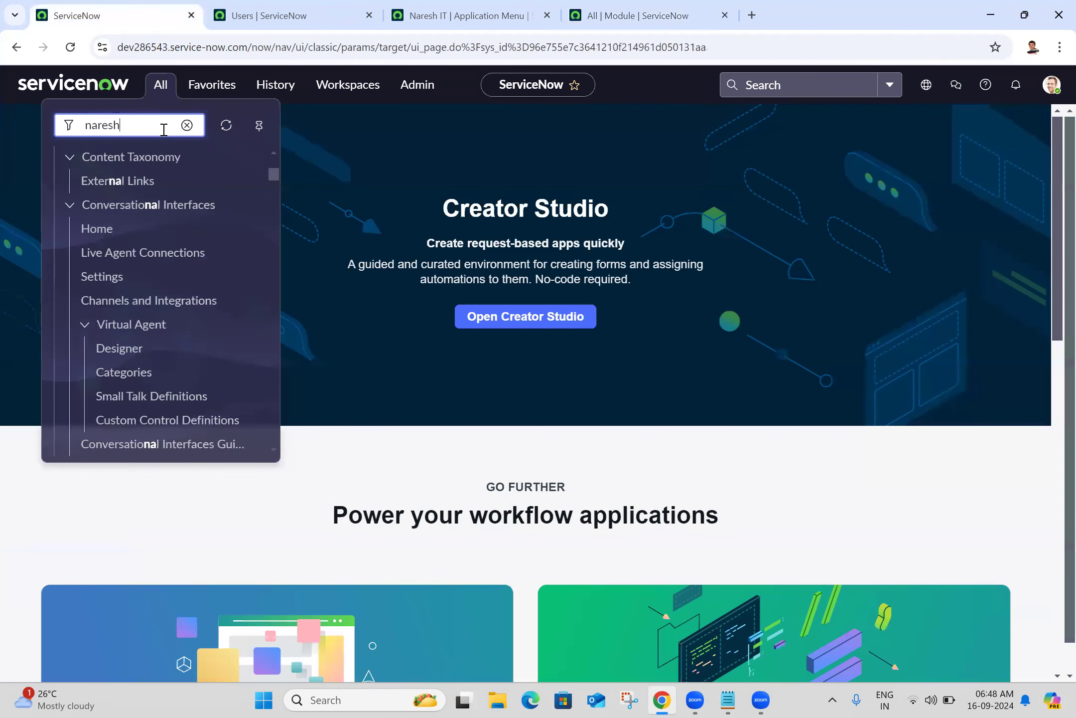
pyautogui.write(' it')
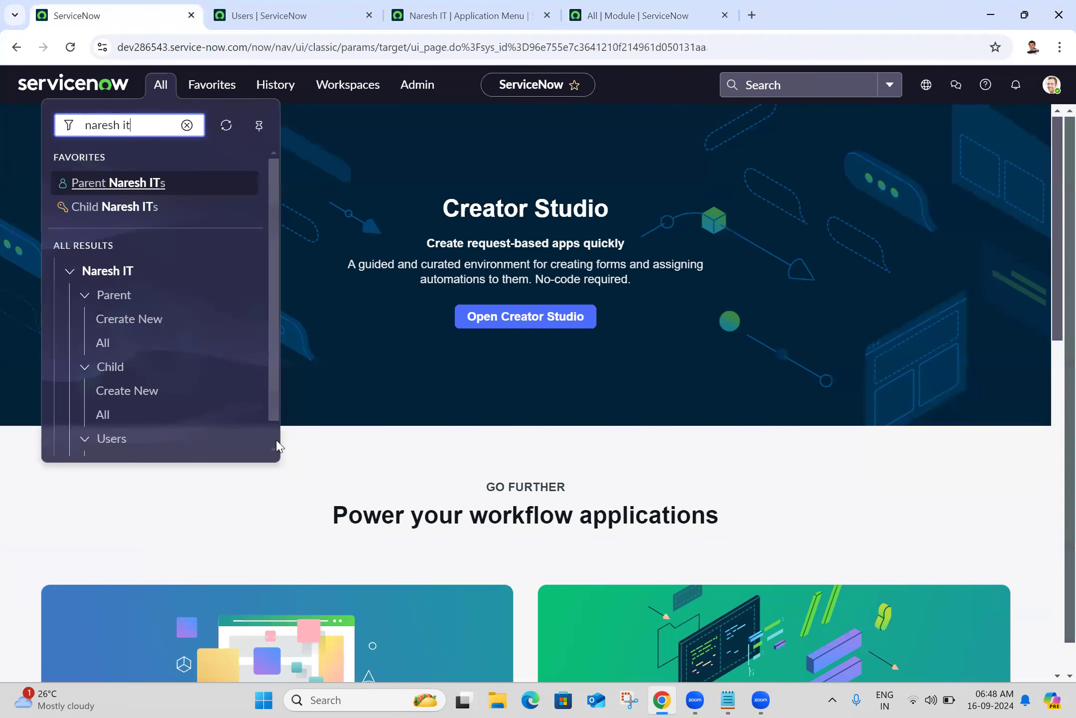
pyautogui.click(277, 445)
pyautogui.middleClick(102, 438)
pyautogui.click(291, 7)
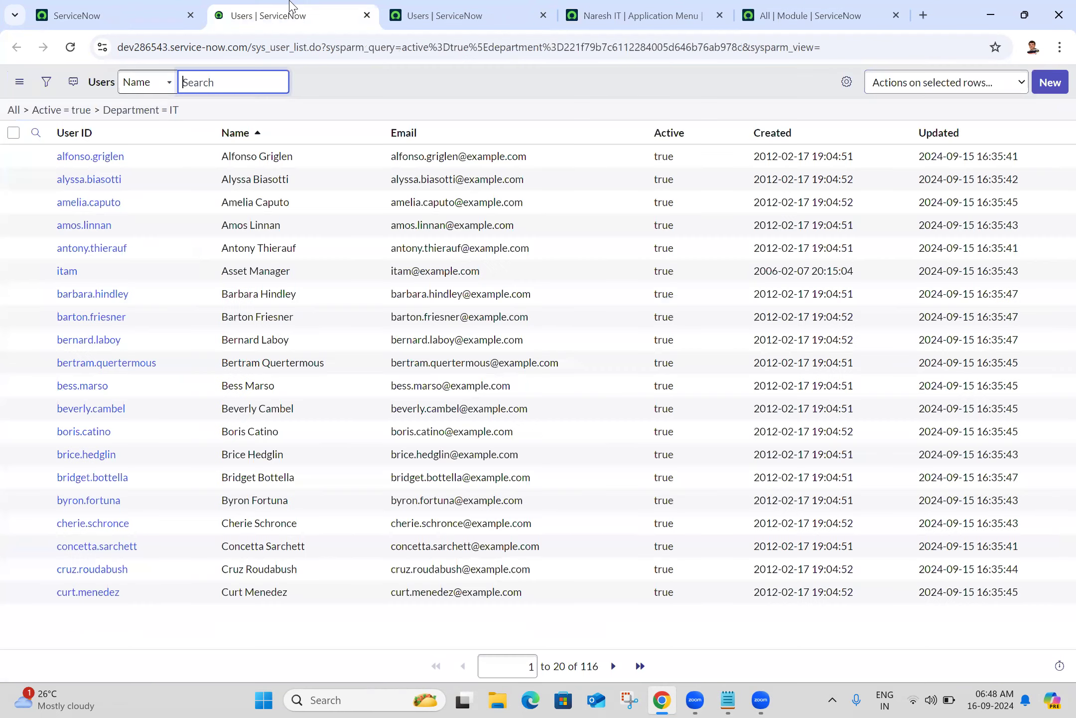
pyautogui.click(250, 637)
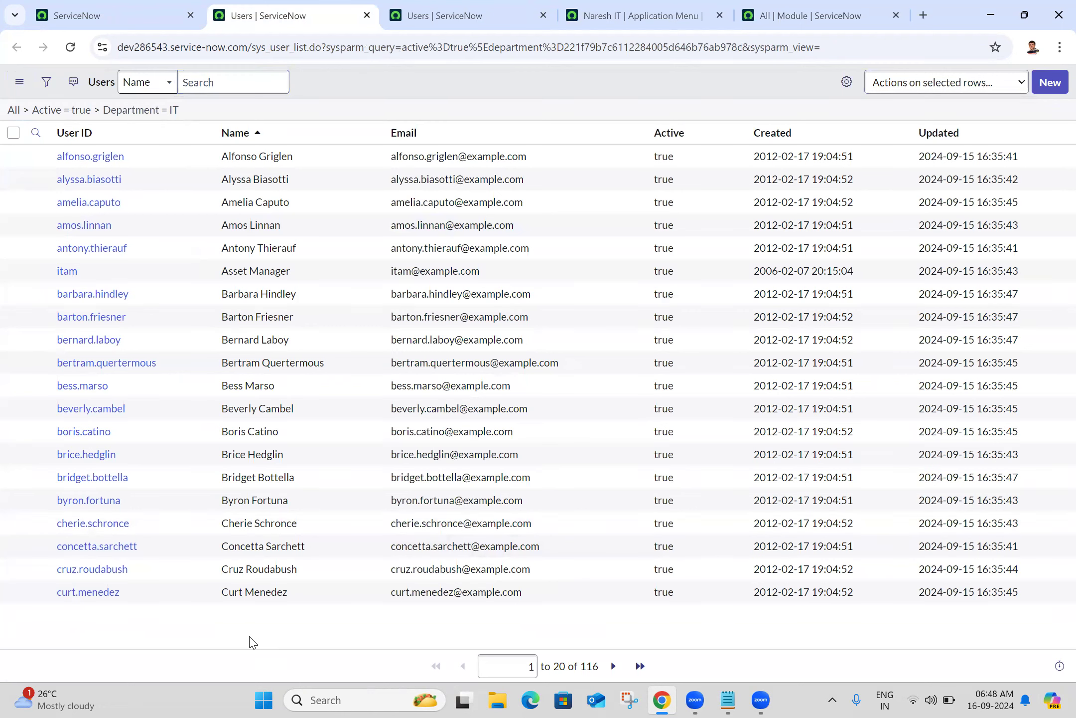
pyautogui.click(561, 691)
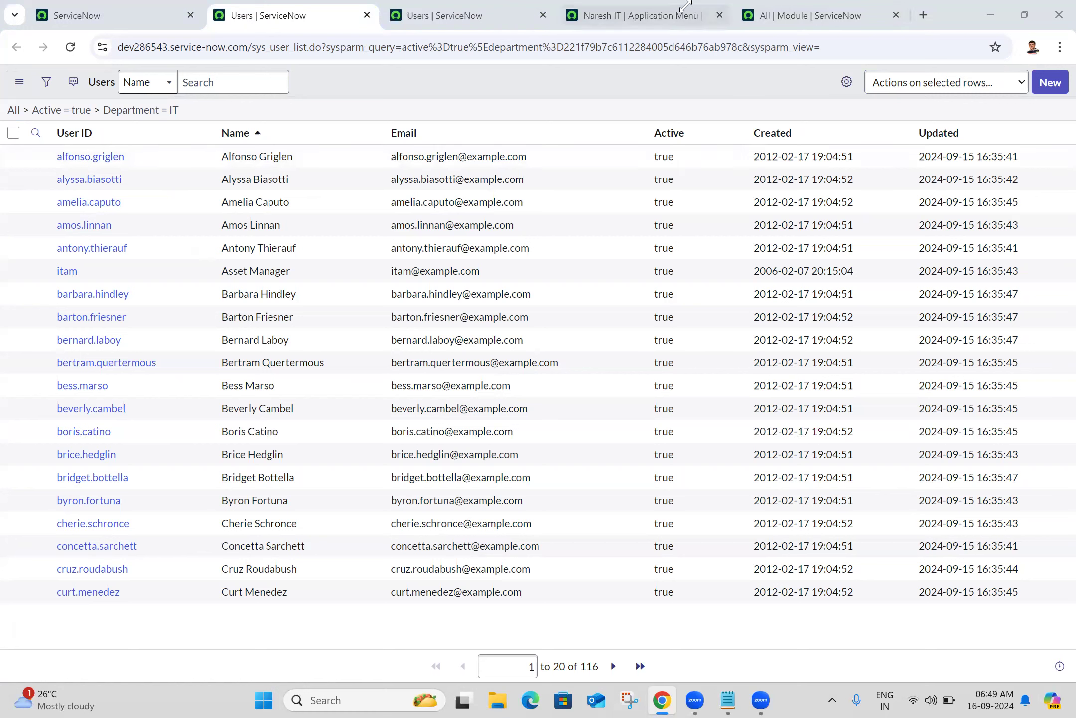
# Close all tabs to the right of Creator Studio and filter the navigator by 'naresh it'
pyautogui.click(147, 14)
pyautogui.rightClick(150, 14)
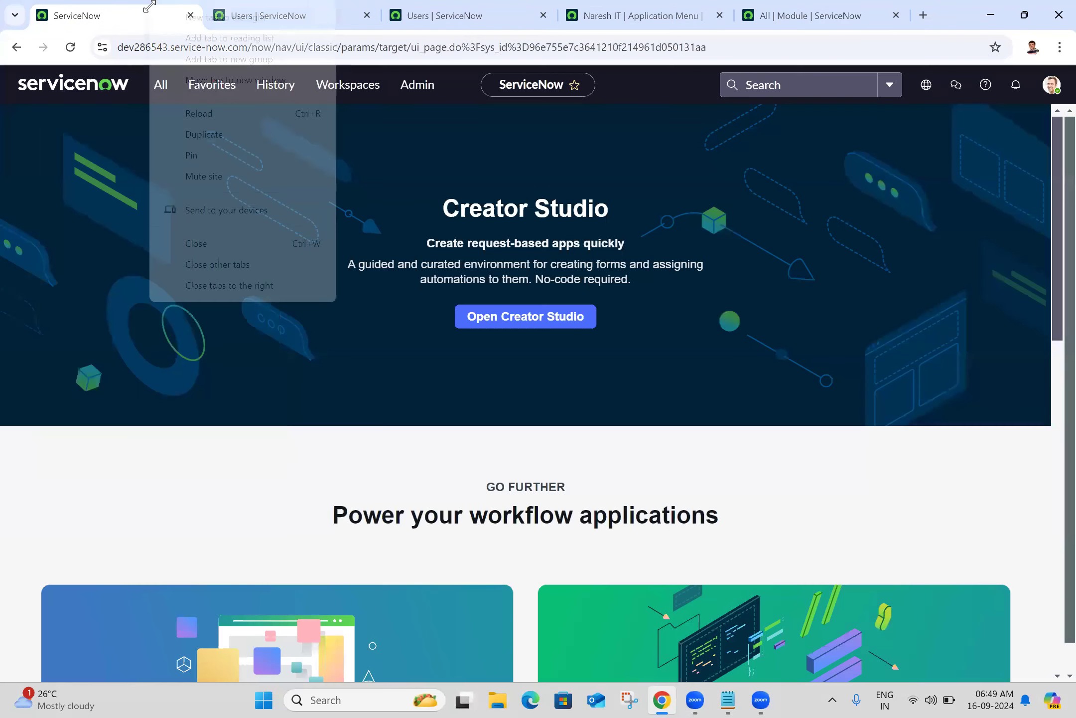
pyautogui.click(218, 285)
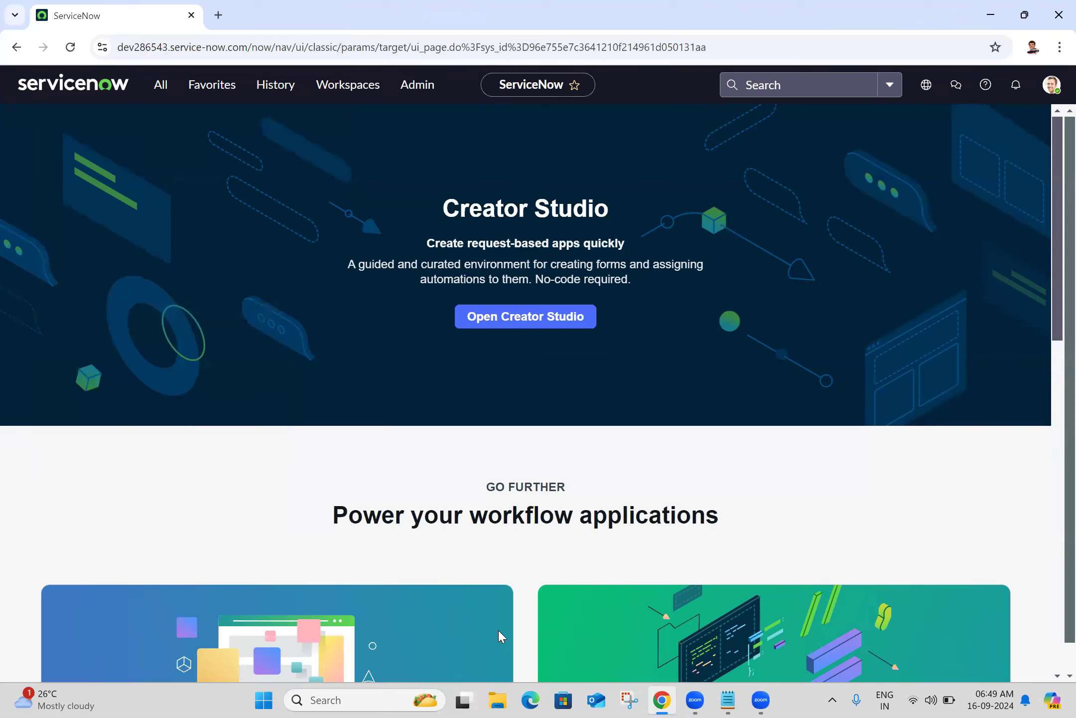
pyautogui.click(167, 98)
pyautogui.hotkey('ctrl', 'shift', 'Left')
pyautogui.hotkey('ctrl', 'a')
pyautogui.write('app')
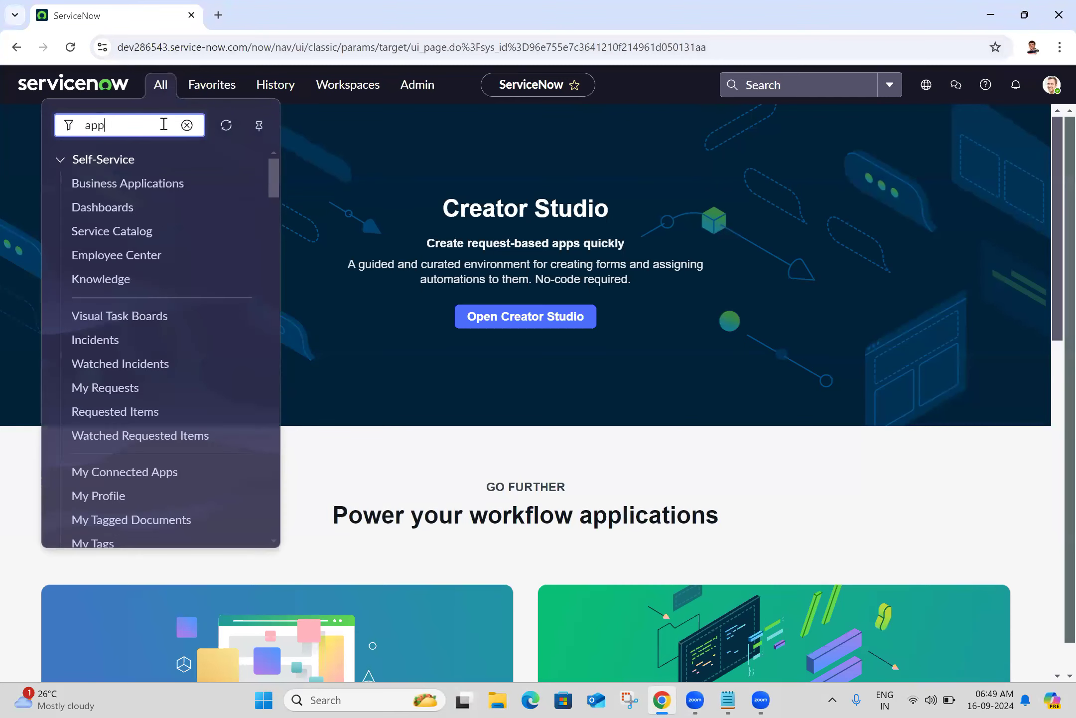
pyautogui.write('lic')
pyautogui.press('BackSpace')
pyautogui.press('BackSpace')
pyautogui.press('BackSpace')
pyautogui.press('BackSpace')
pyautogui.press('BackSpace')
pyautogui.press('BackSpace')
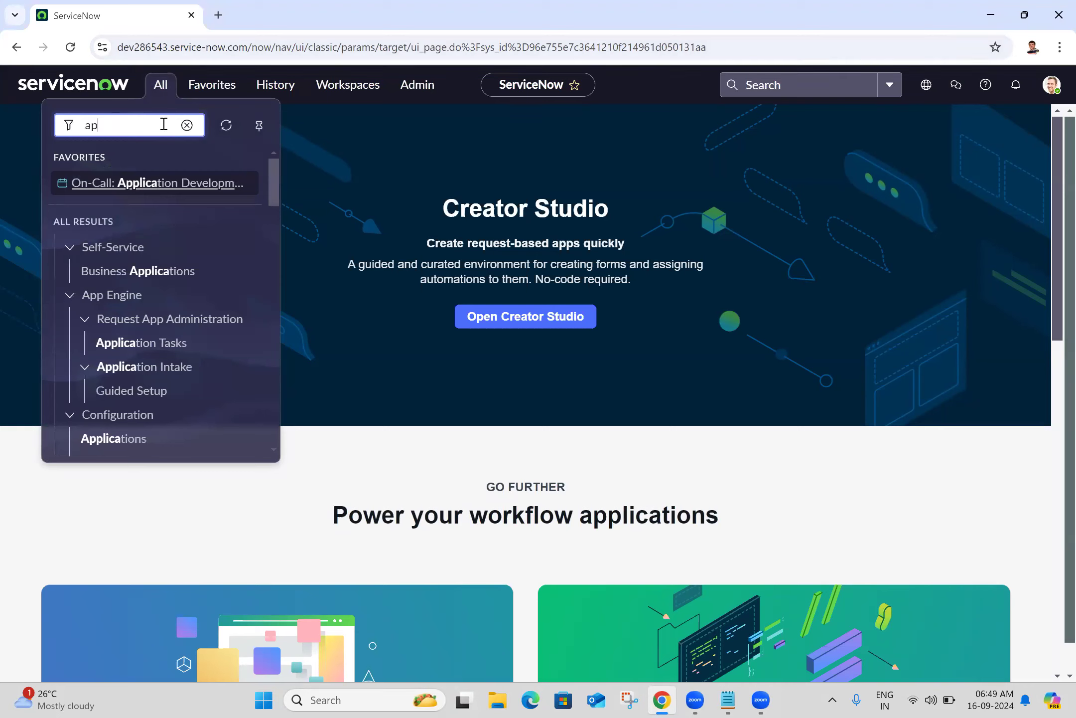
pyautogui.write('naresh it')
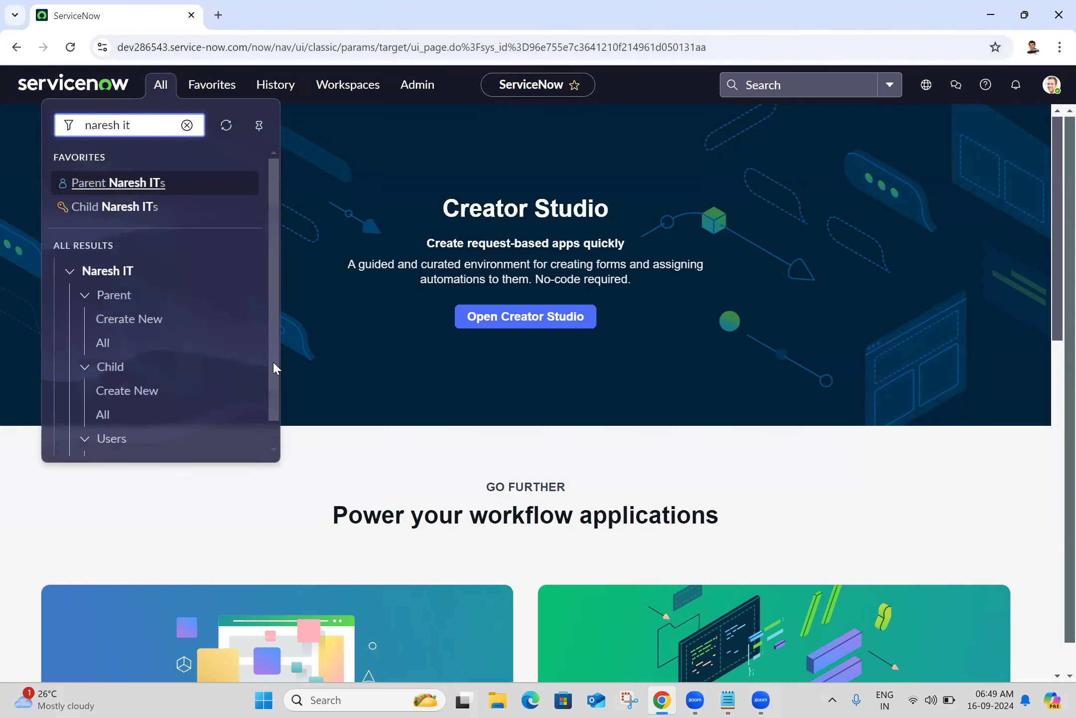
pyautogui.moveTo(273, 360); pyautogui.dragTo(277, 411)
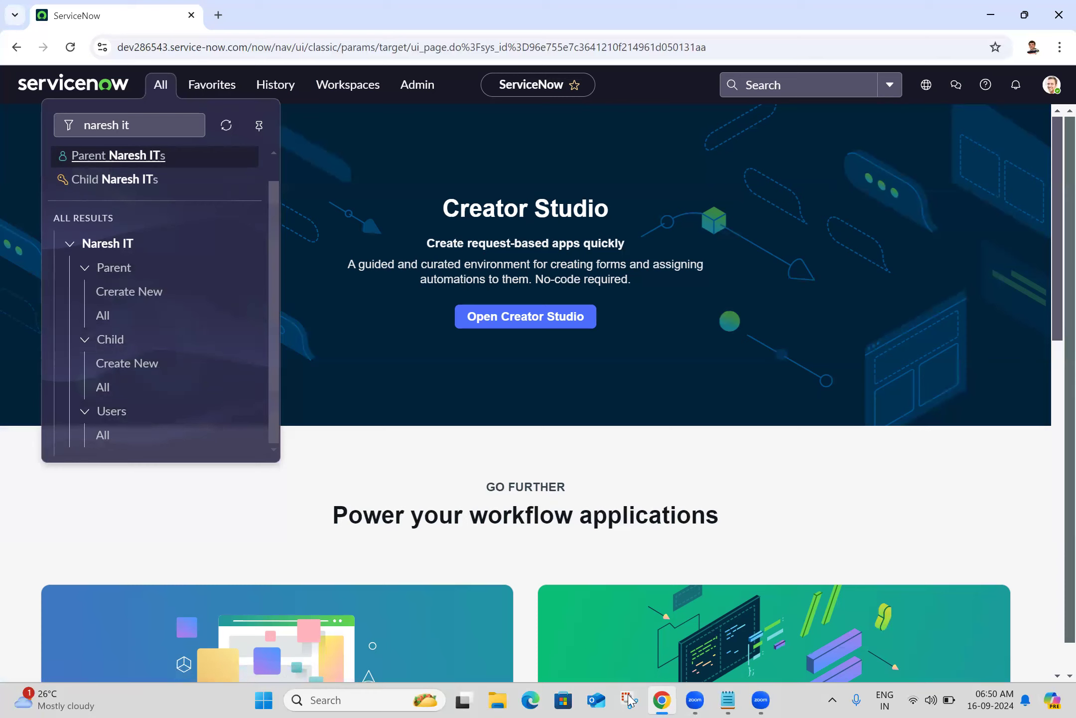
# Pin the navigator, snip a screenshot of the Naresh IT menu, then unpin it
pyautogui.click(159, 85)
pyautogui.click(160, 85)
pyautogui.click(259, 125)
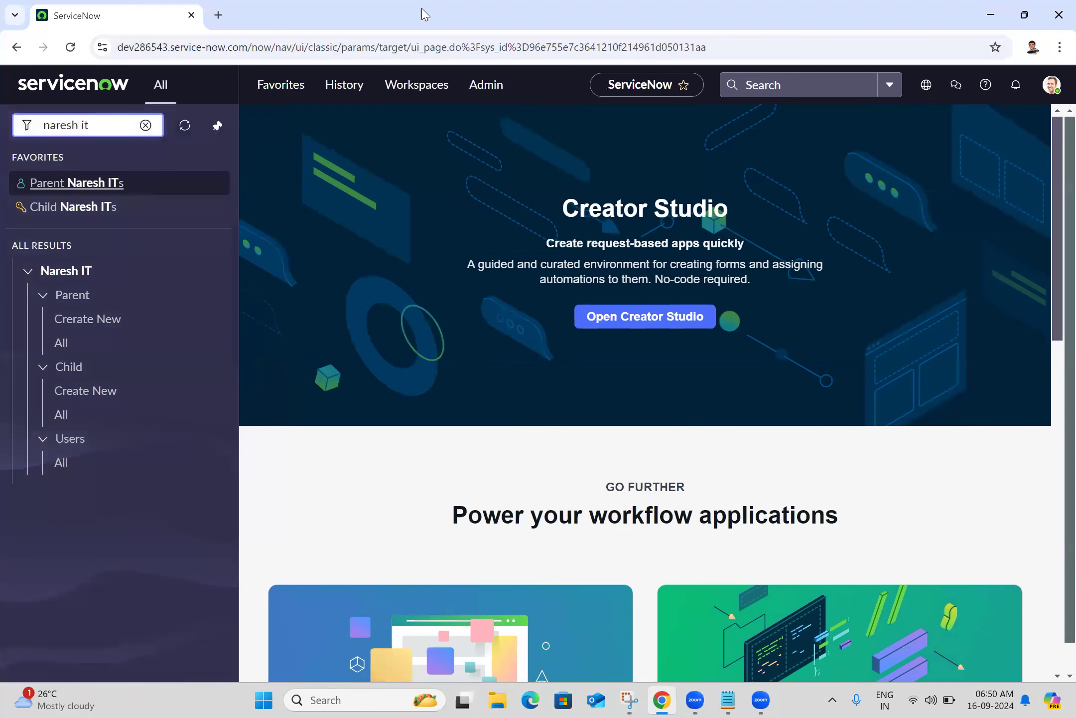
pyautogui.press('super+shift+s')
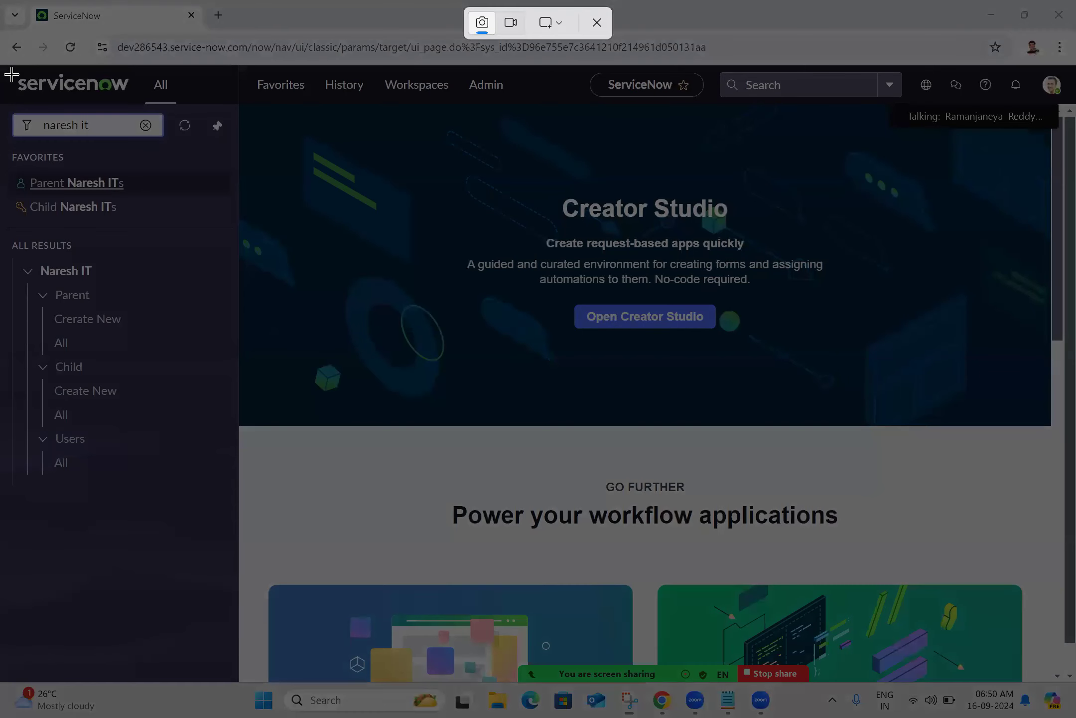
pyautogui.moveTo(1, 65); pyautogui.dragTo(238, 536)
pyautogui.click(371, 487)
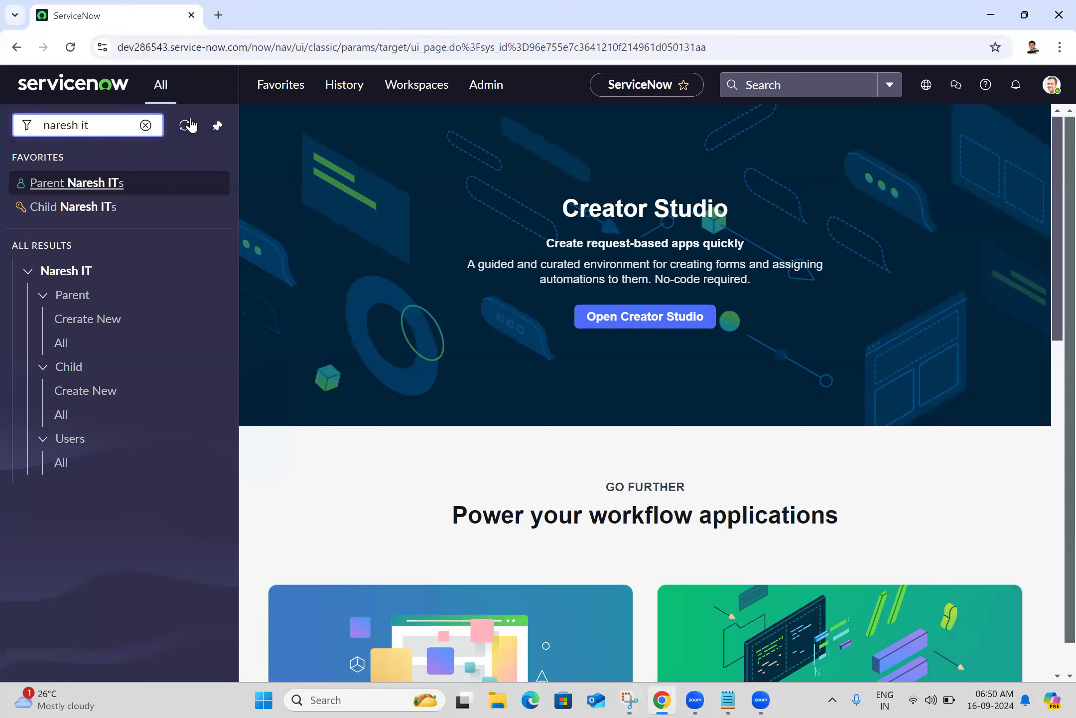
pyautogui.click(220, 127)
# Search 'application menu', open Application Menus, then the Naresh IT record with its 8 modules
pyautogui.tripleClick(163, 121)
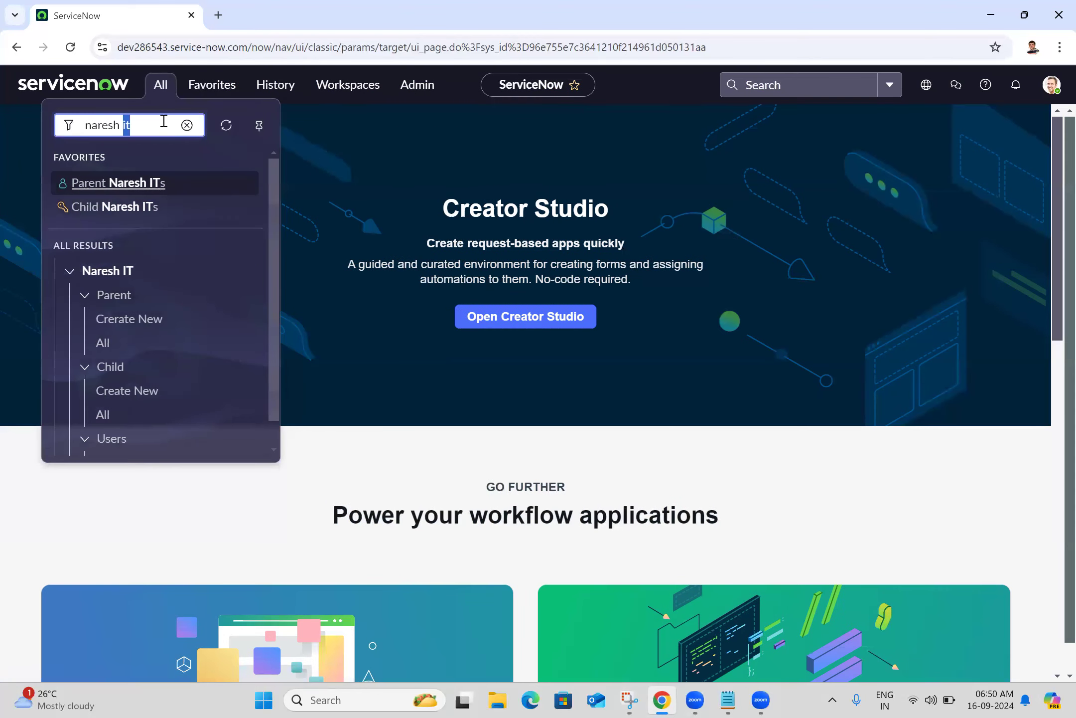
pyautogui.write('applic')
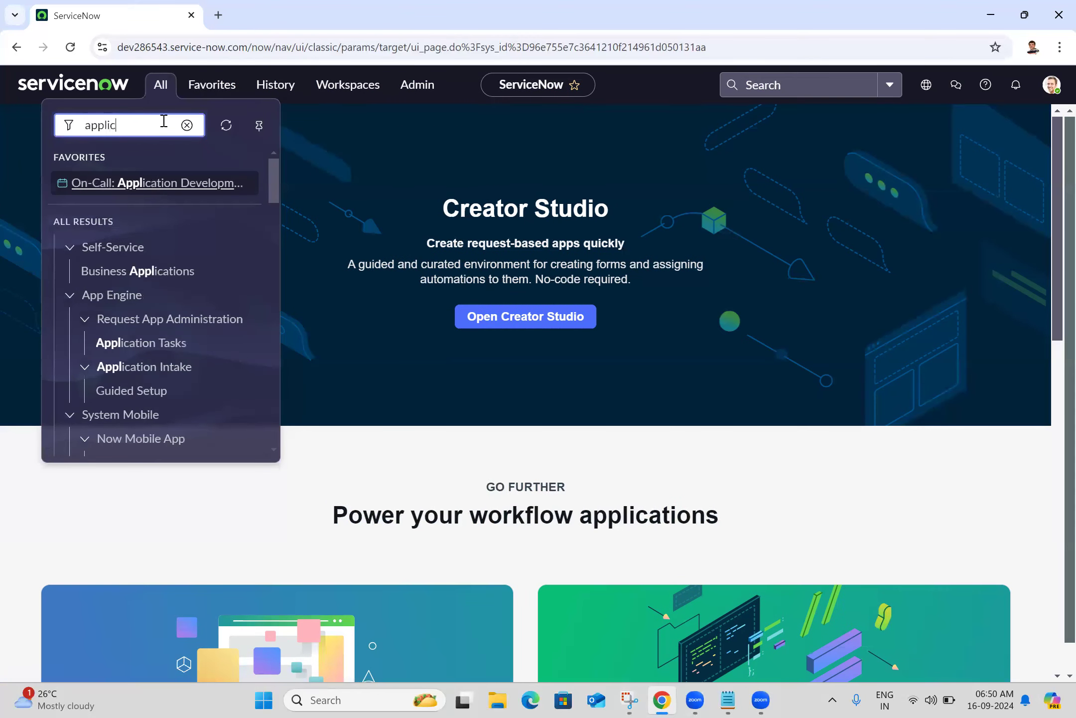
pyautogui.write('ation menu')
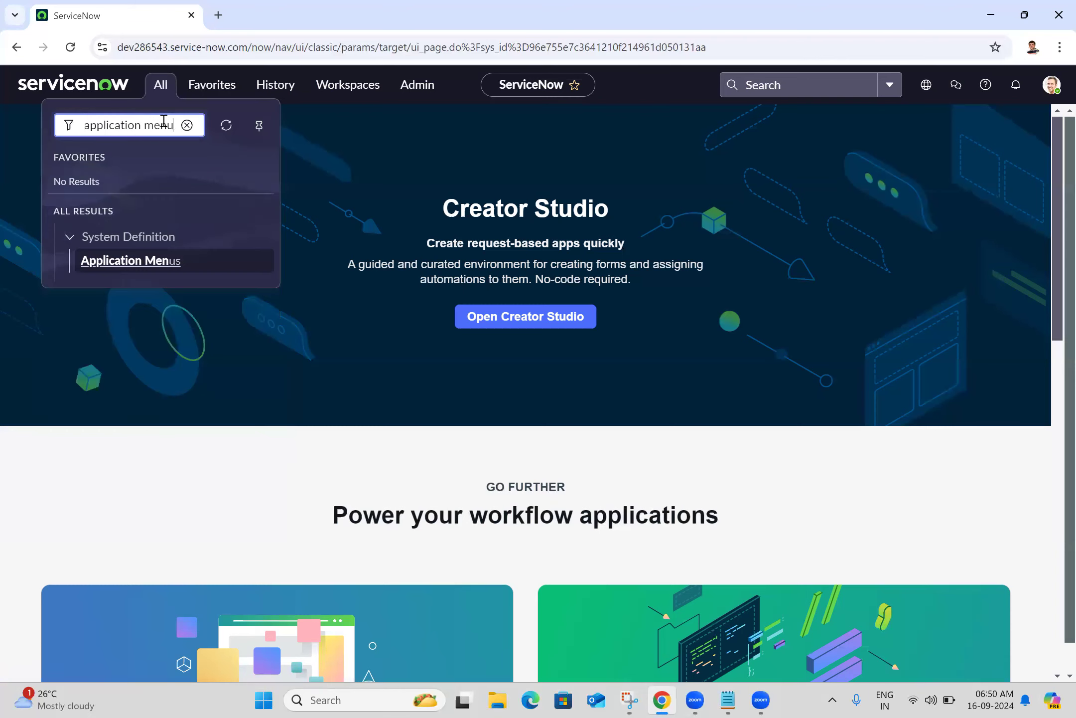
pyautogui.middleClick(144, 268)
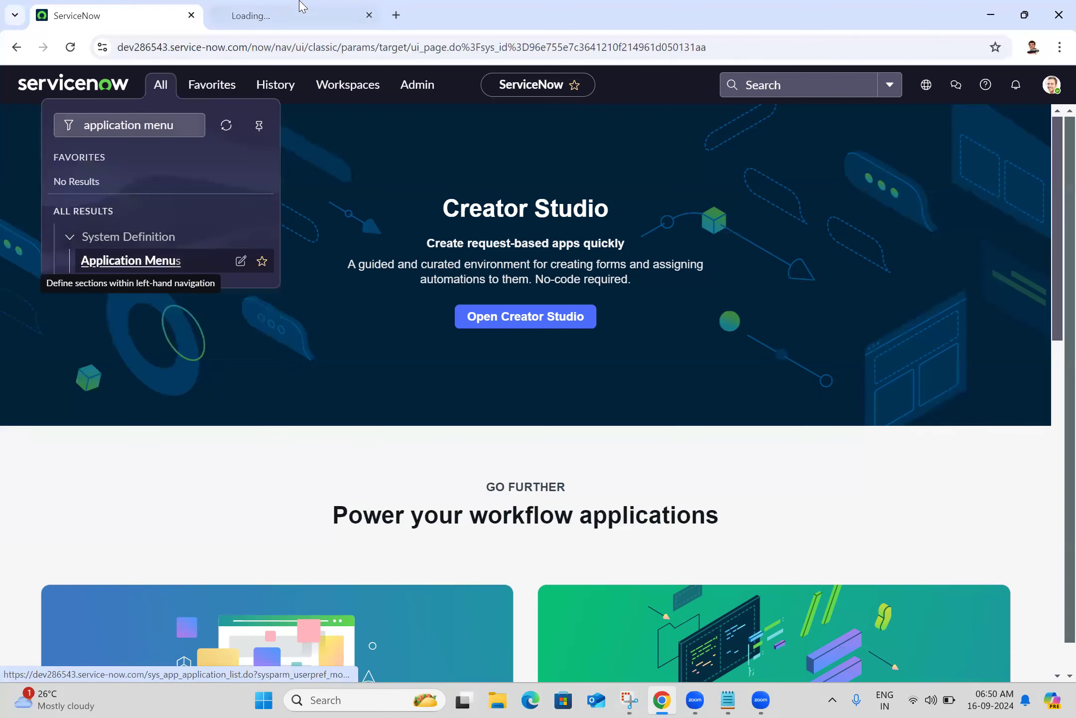
pyautogui.click(302, 7)
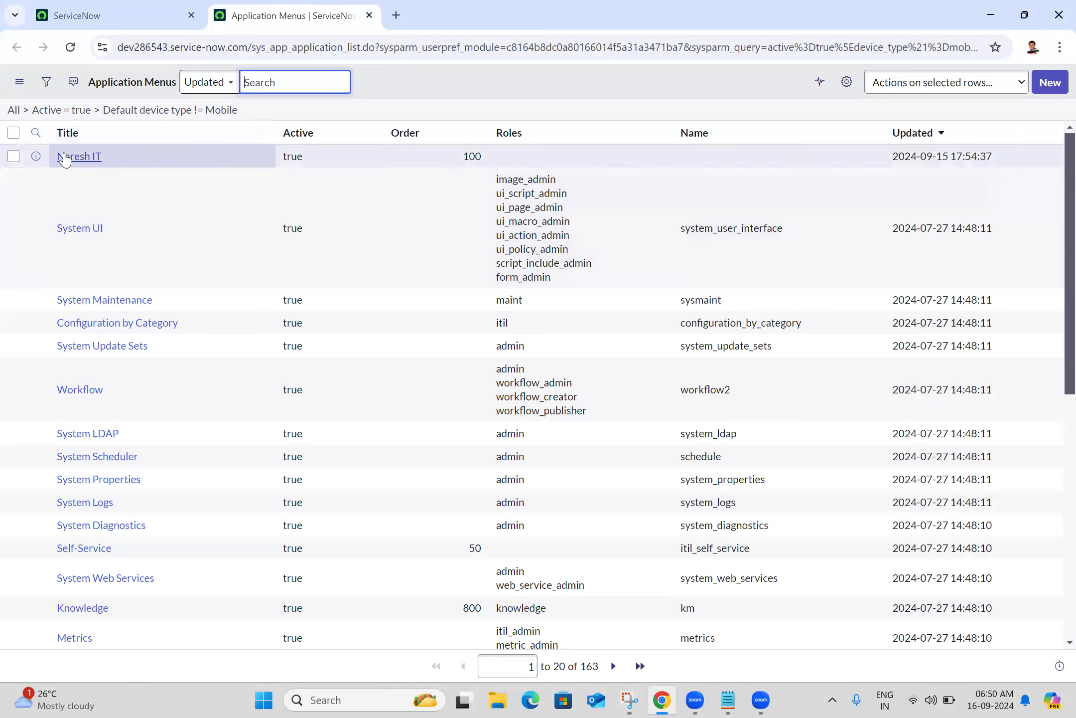
pyautogui.middleClick(80, 158)
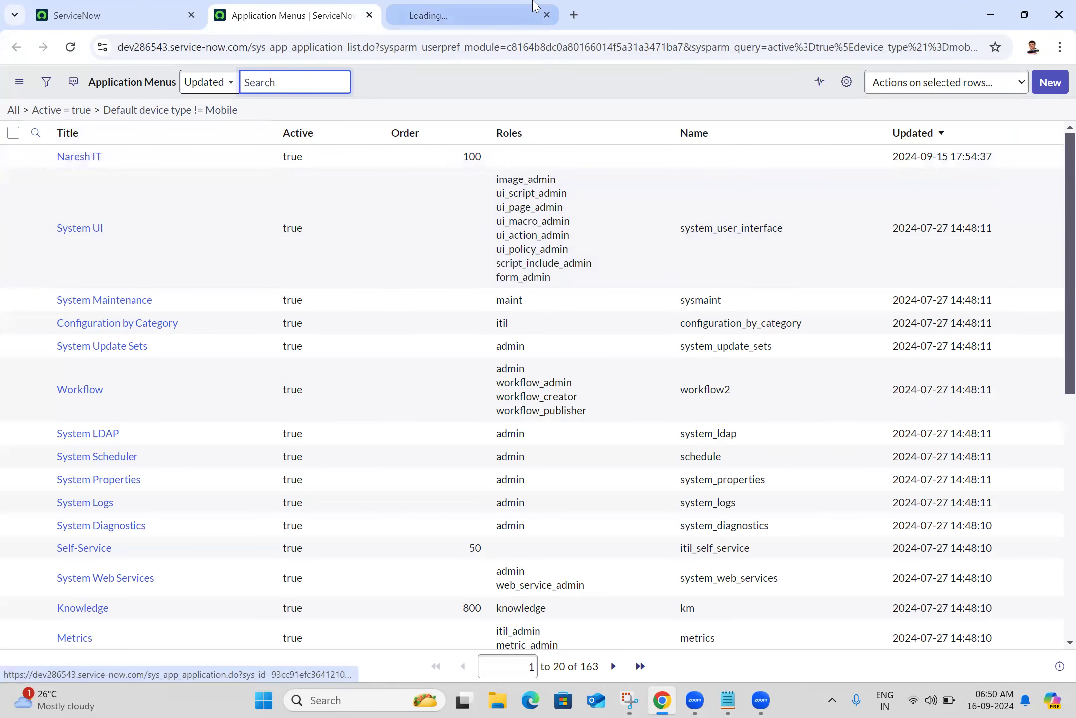
pyautogui.click(534, 9)
pyautogui.scroll(-5, 1053, 288)
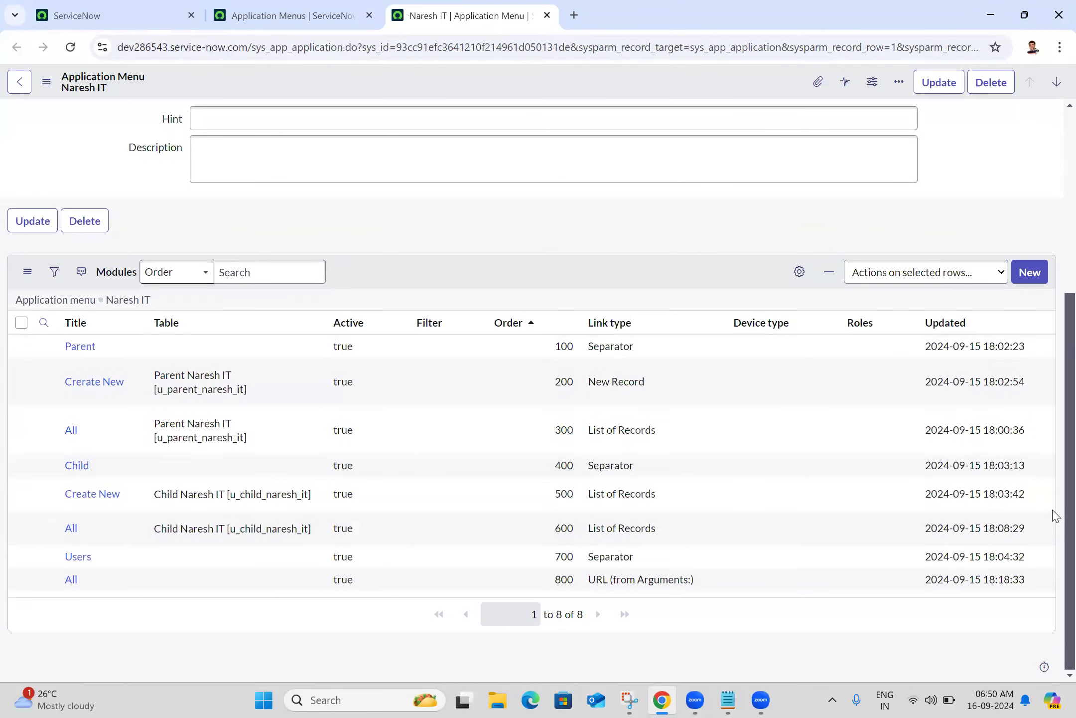
# Bulk-clear the Order values of all eight Naresh IT modules in the Modules list
pyautogui.moveTo(497, 351); pyautogui.dragTo(550, 592)
pyautogui.doubleClick(548, 586)
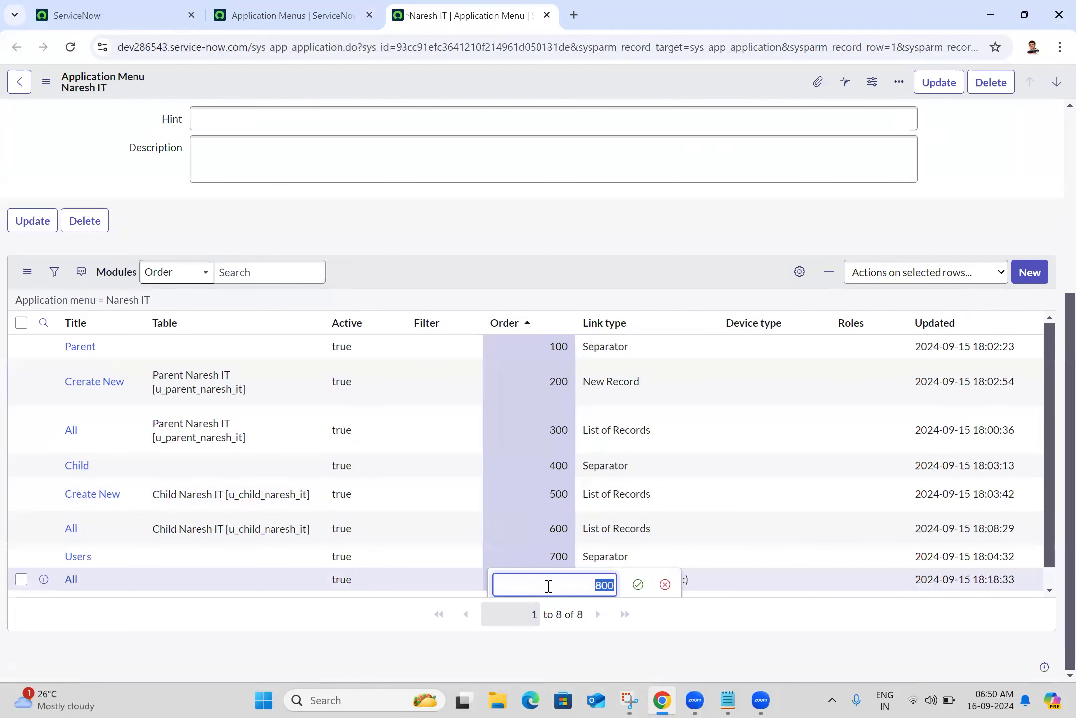
pyautogui.press('BackSpace')
pyautogui.click(638, 585)
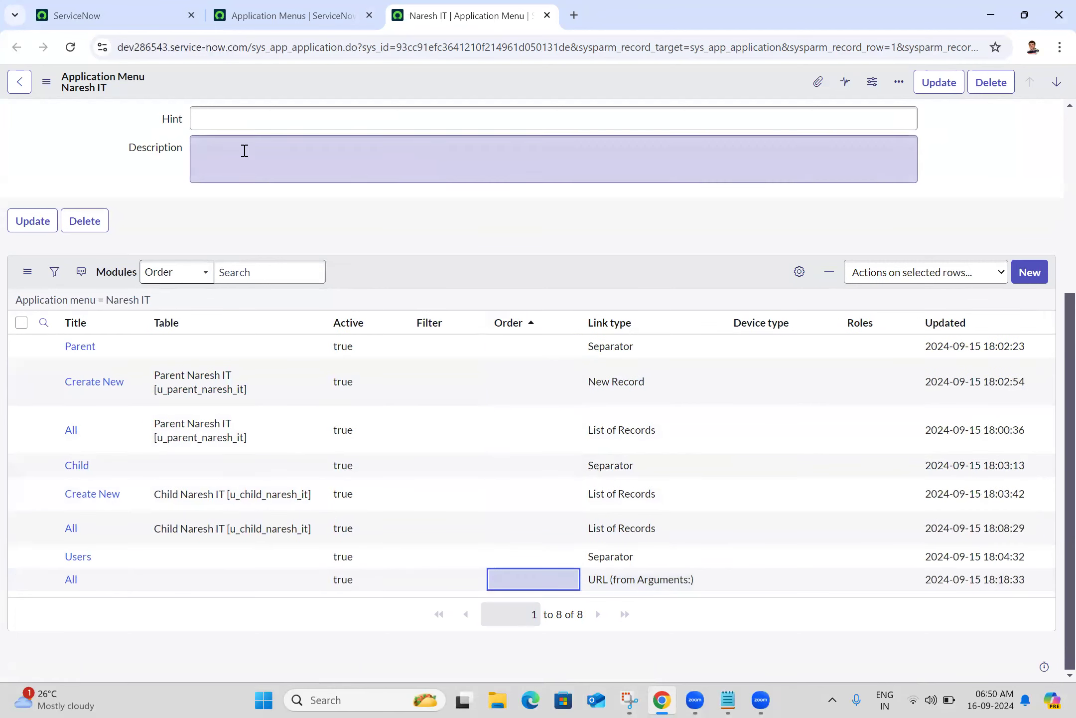
# Save the Naresh IT application menu and return to the Creator Studio page
pyautogui.click(47, 84)
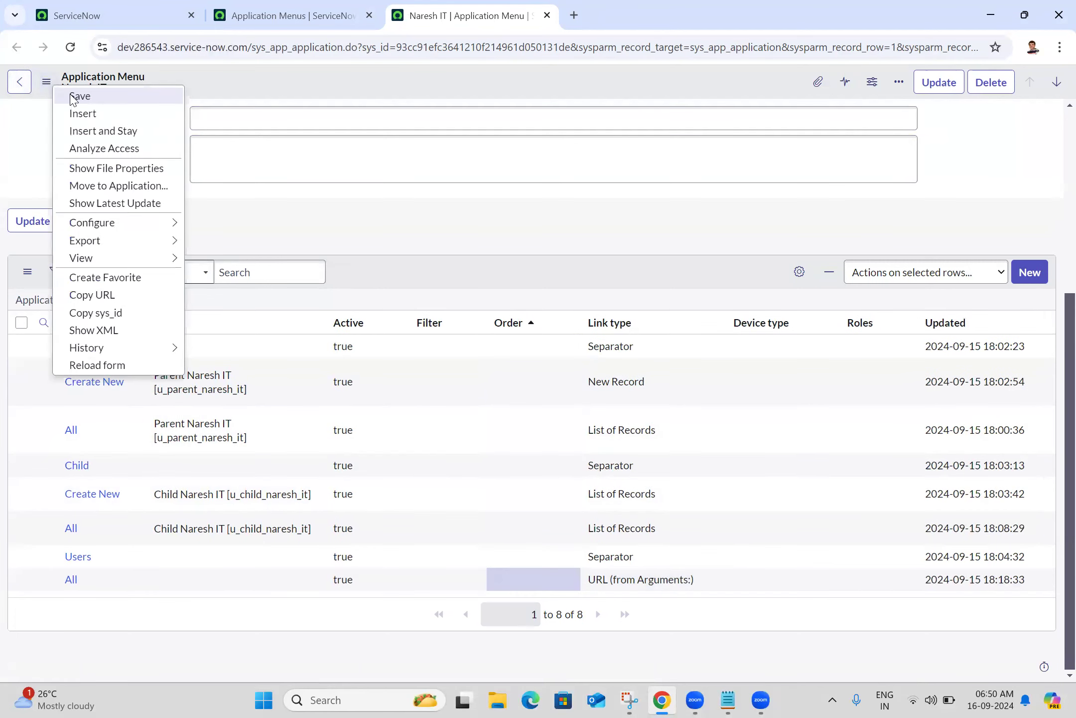
pyautogui.click(79, 161)
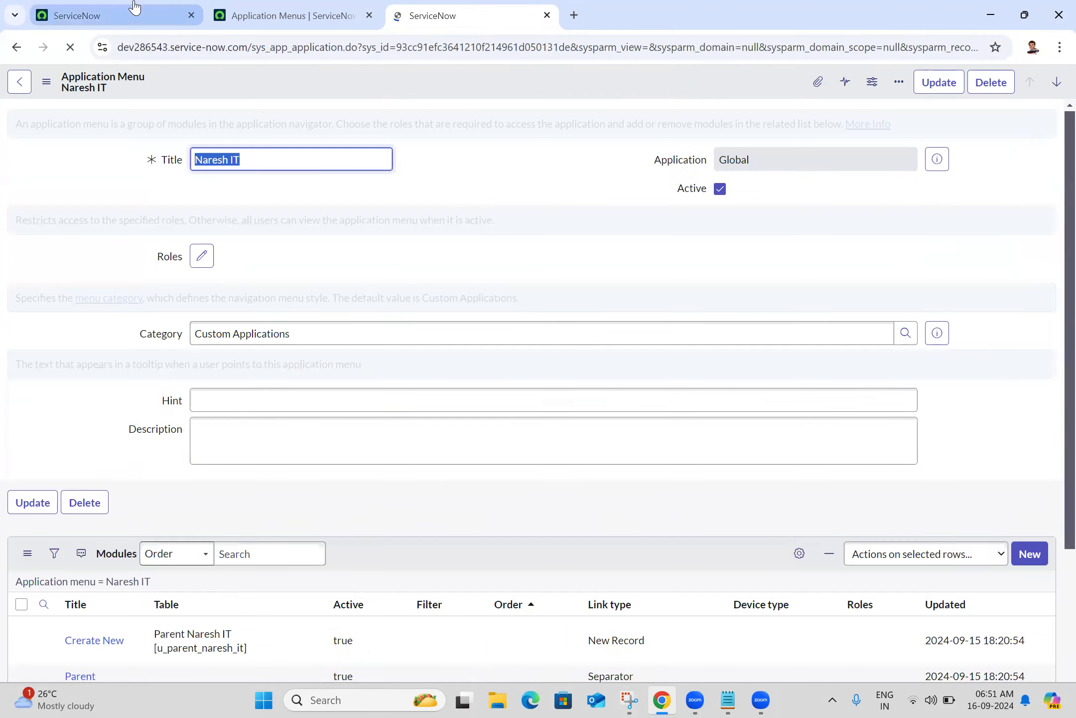
pyautogui.click(129, 14)
# Reload the home page and filter the navigator by 'naresh it' to view the reordered modules
pyautogui.click(69, 48)
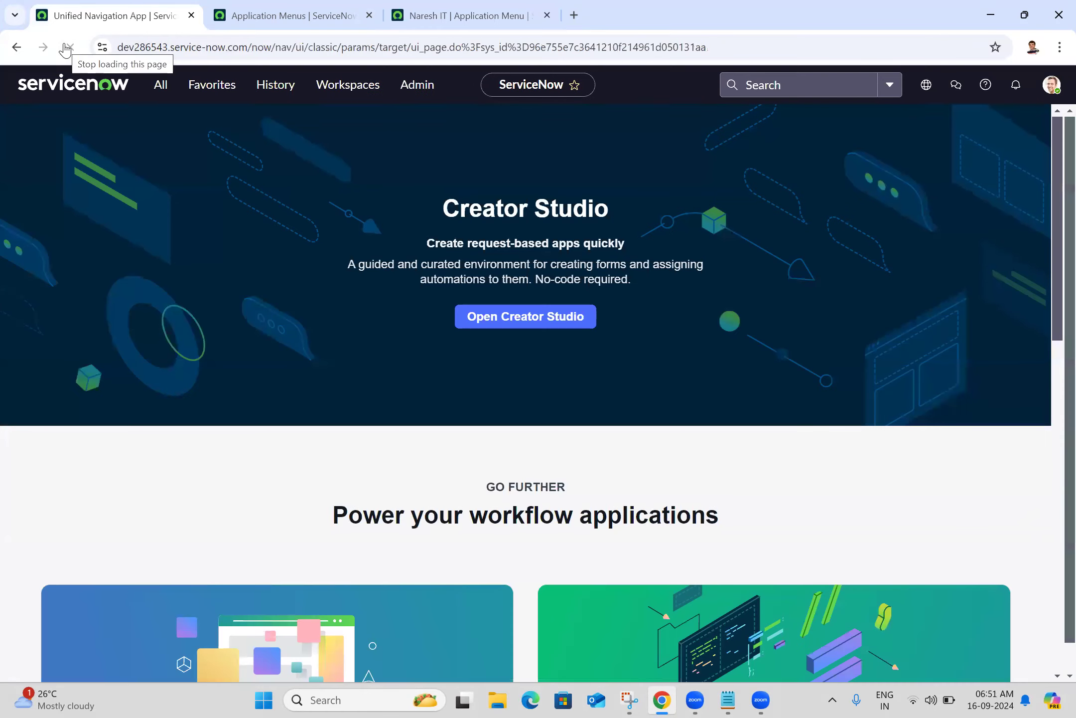
pyautogui.click(171, 90)
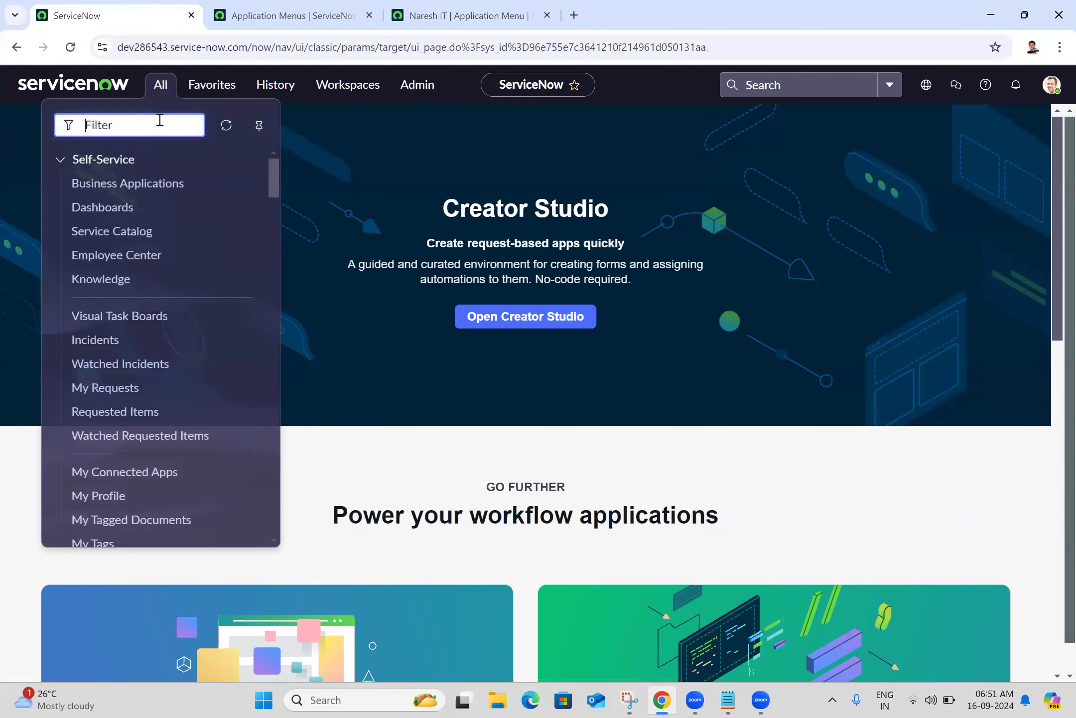
pyautogui.write('naresh it')
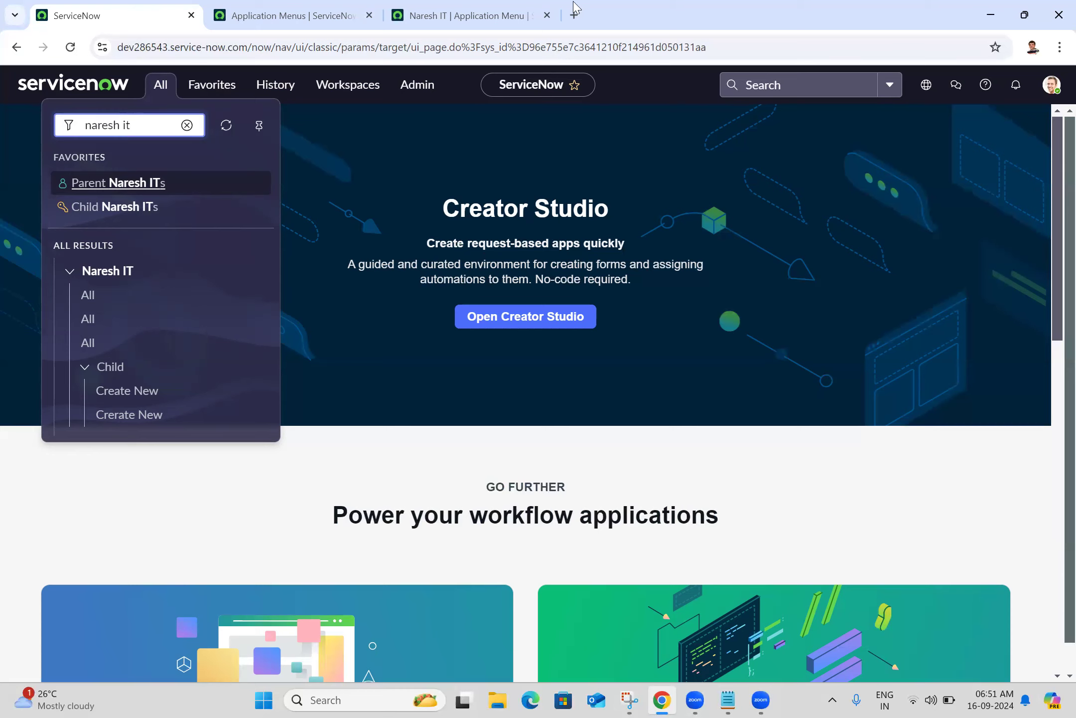
pyautogui.hotkey('alt', 'Tab')
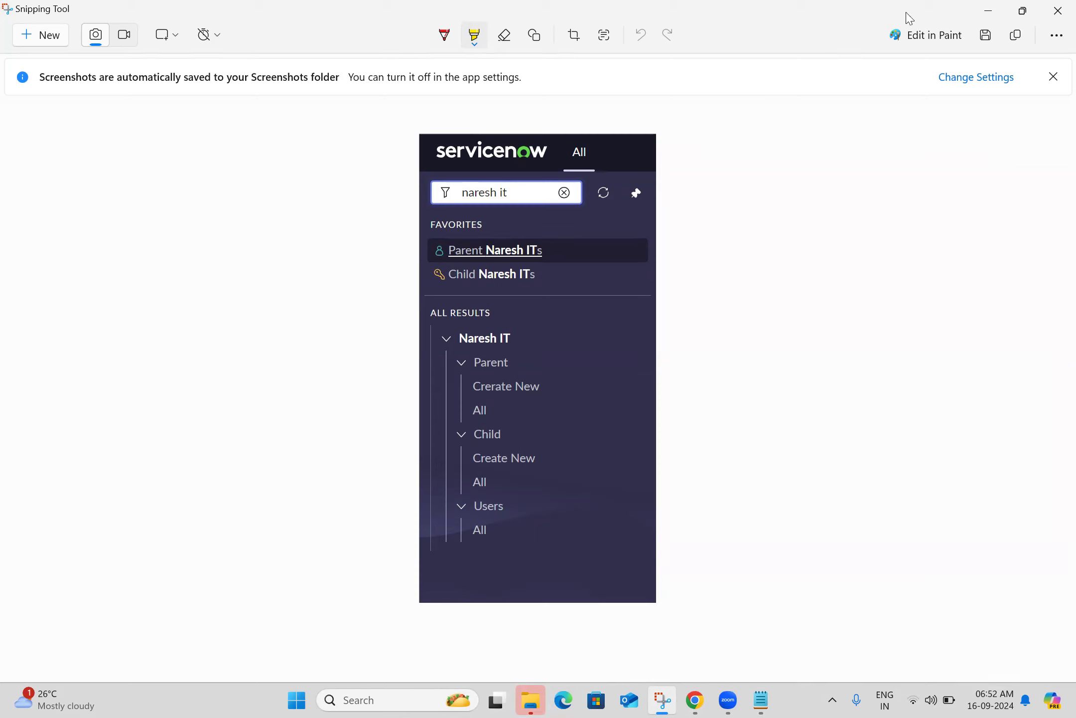
# Minimize Snipping Tool, bring Chrome back and open the navigator list
pyautogui.click(992, 11)
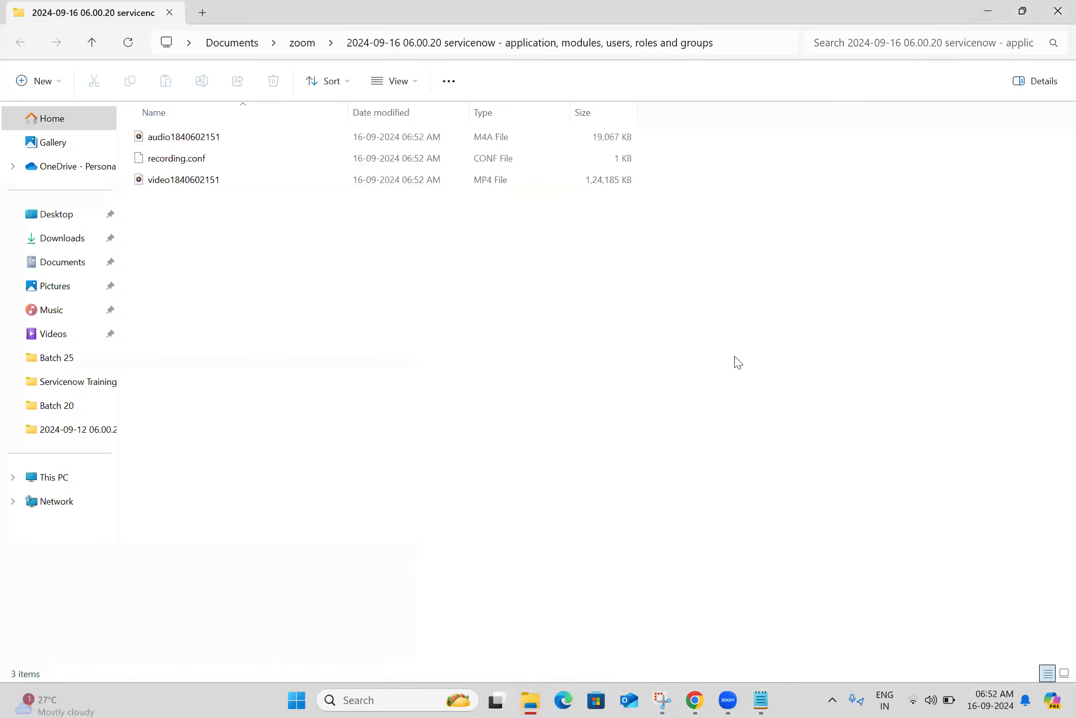
pyautogui.click(694, 700)
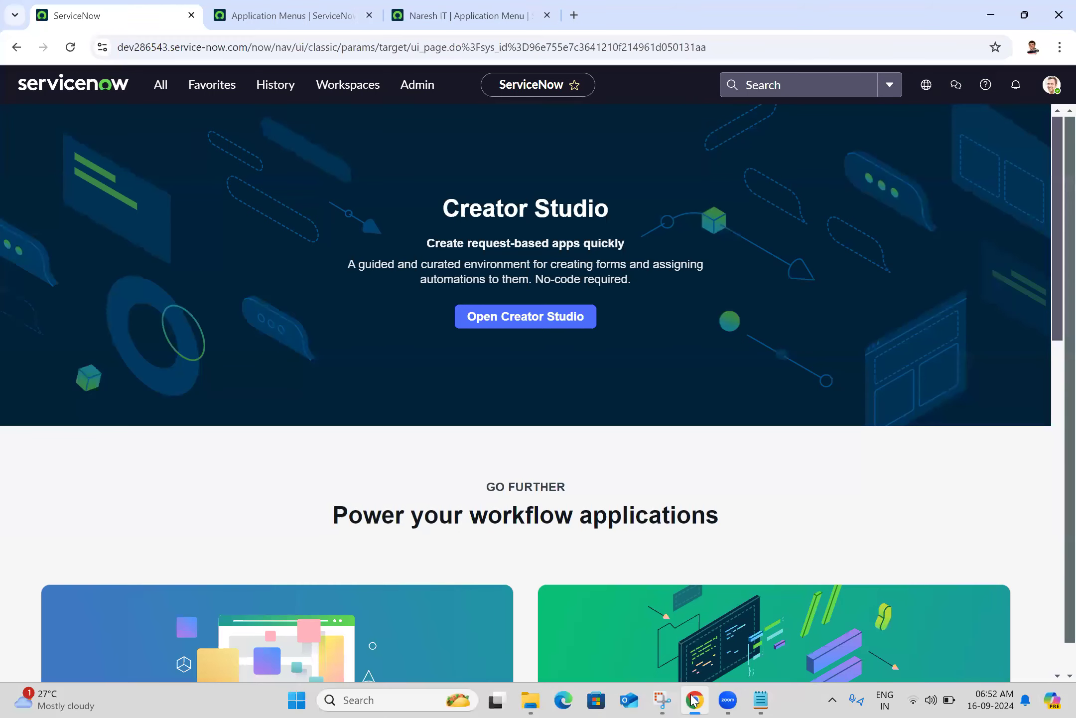
pyautogui.click(169, 94)
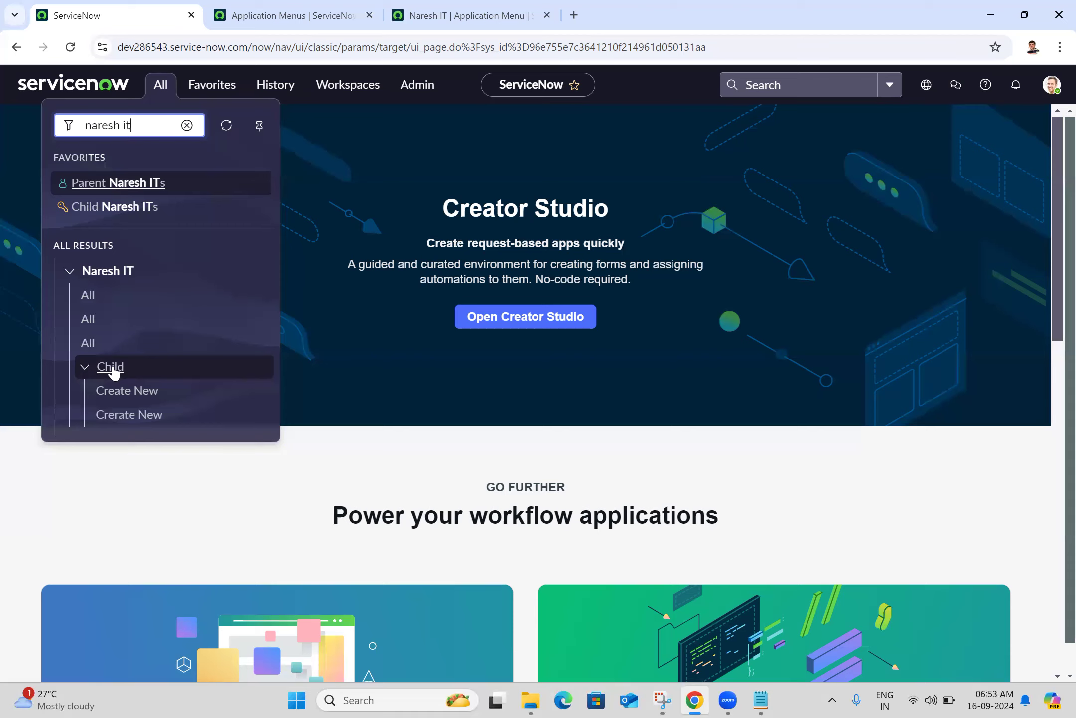
# Open the Naresh IT application menu record to review its modules
pyautogui.click(122, 343)
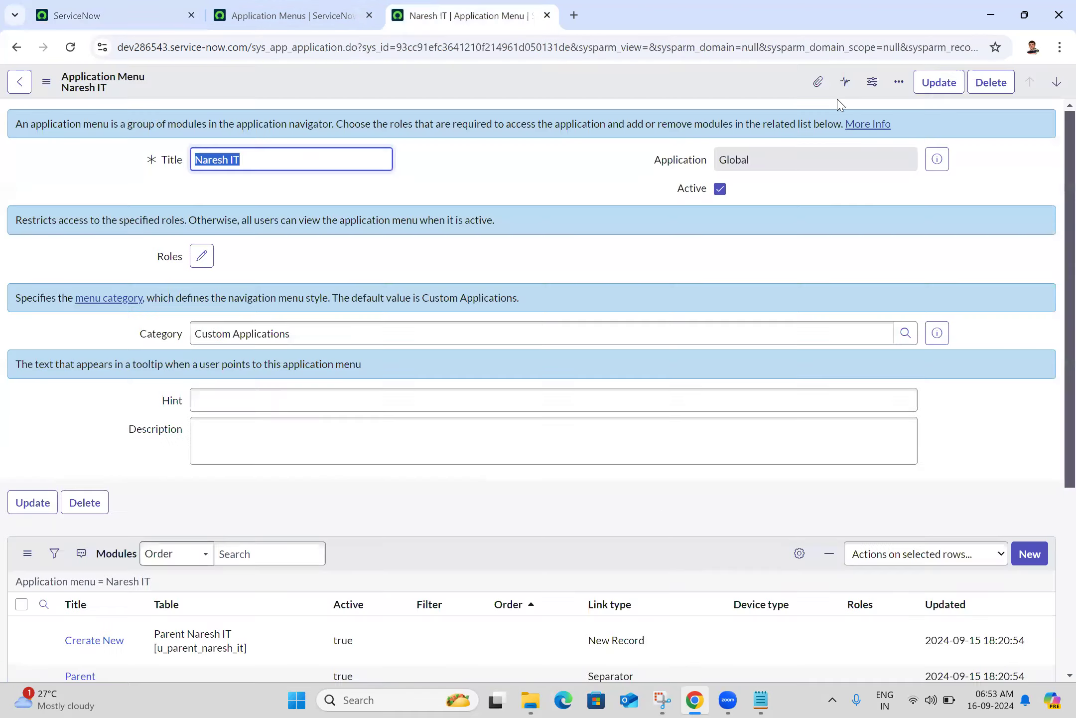
# Set Order 1 for Parent, 2 for its Create New and 3 for its All module
pyautogui.scroll(-5, 1055, 415)
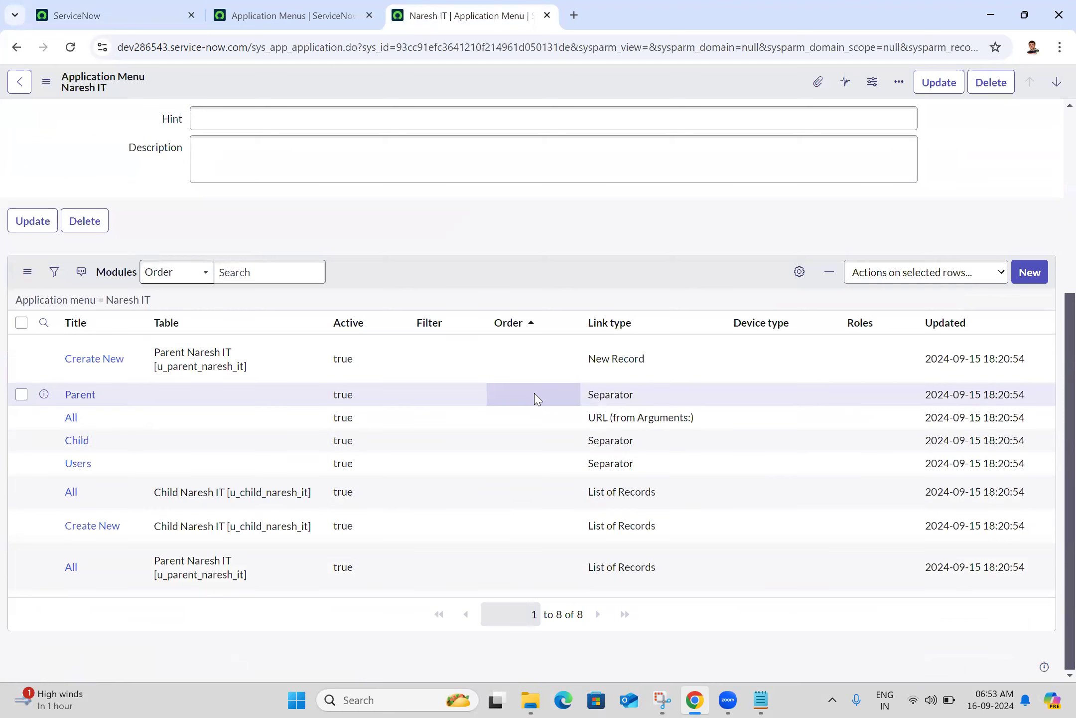
pyautogui.doubleClick(536, 395)
pyautogui.write('1')
pyautogui.click(646, 400)
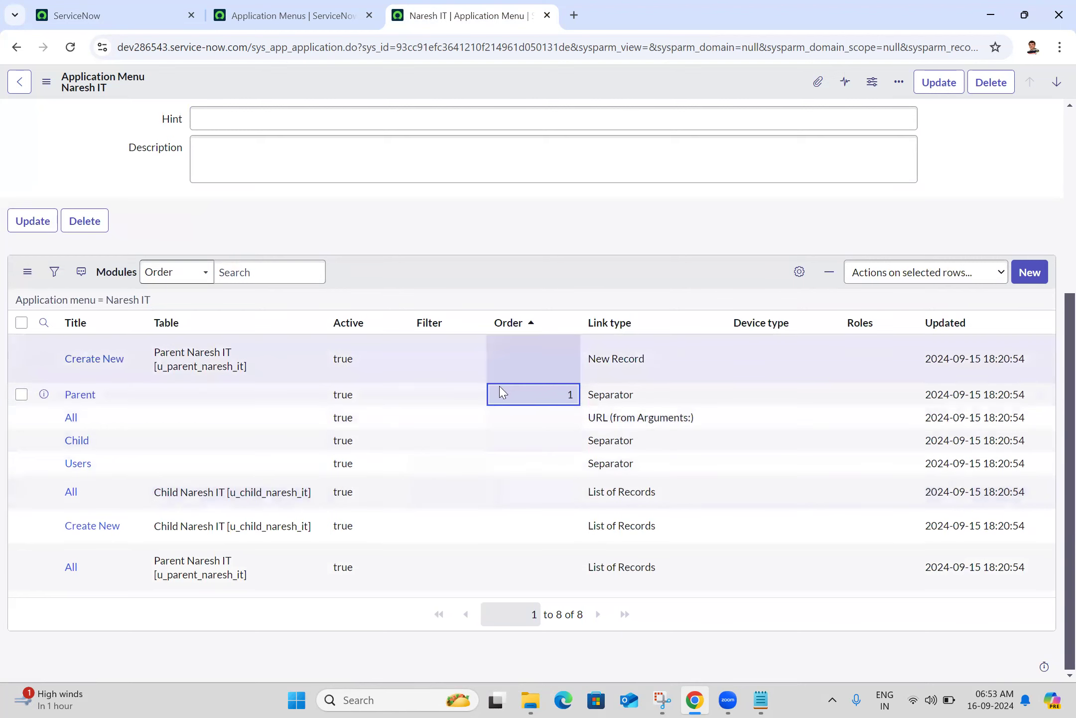
pyautogui.click(527, 369)
pyautogui.doubleClick(526, 369)
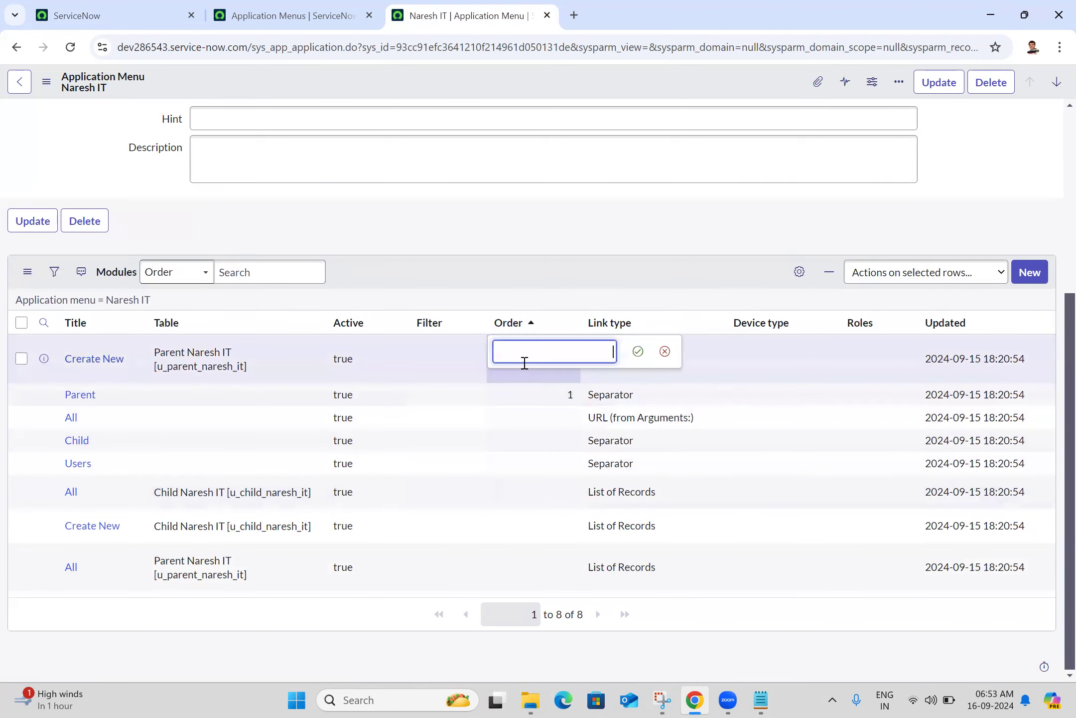
pyautogui.write('2')
pyautogui.click(635, 355)
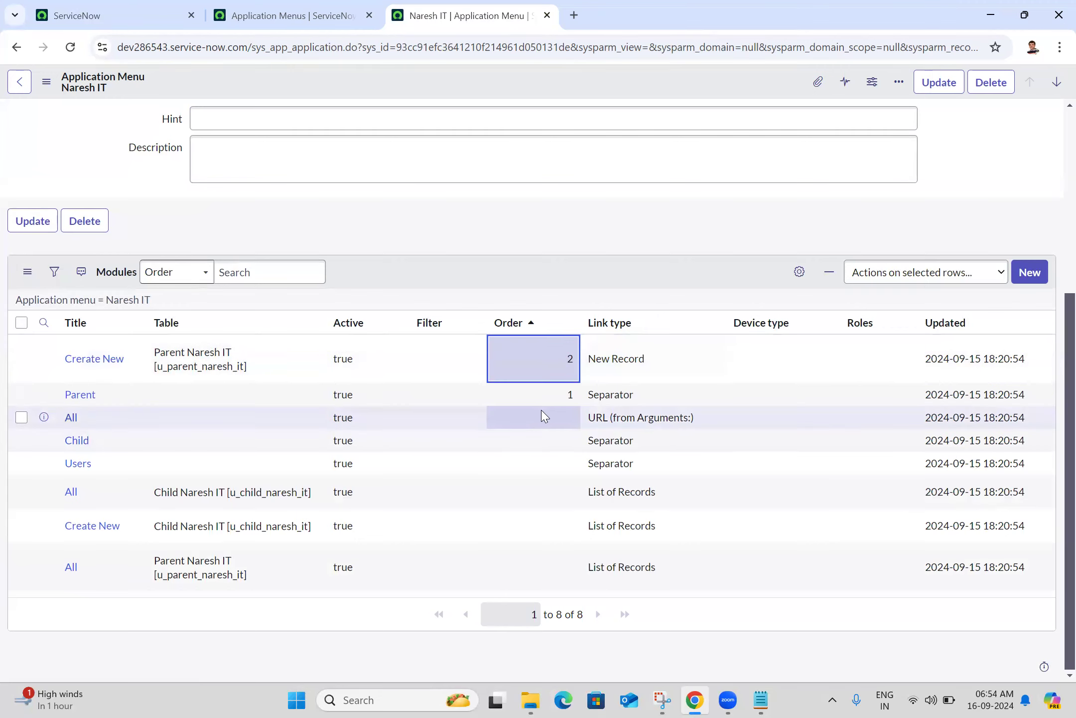
pyautogui.doubleClick(532, 571)
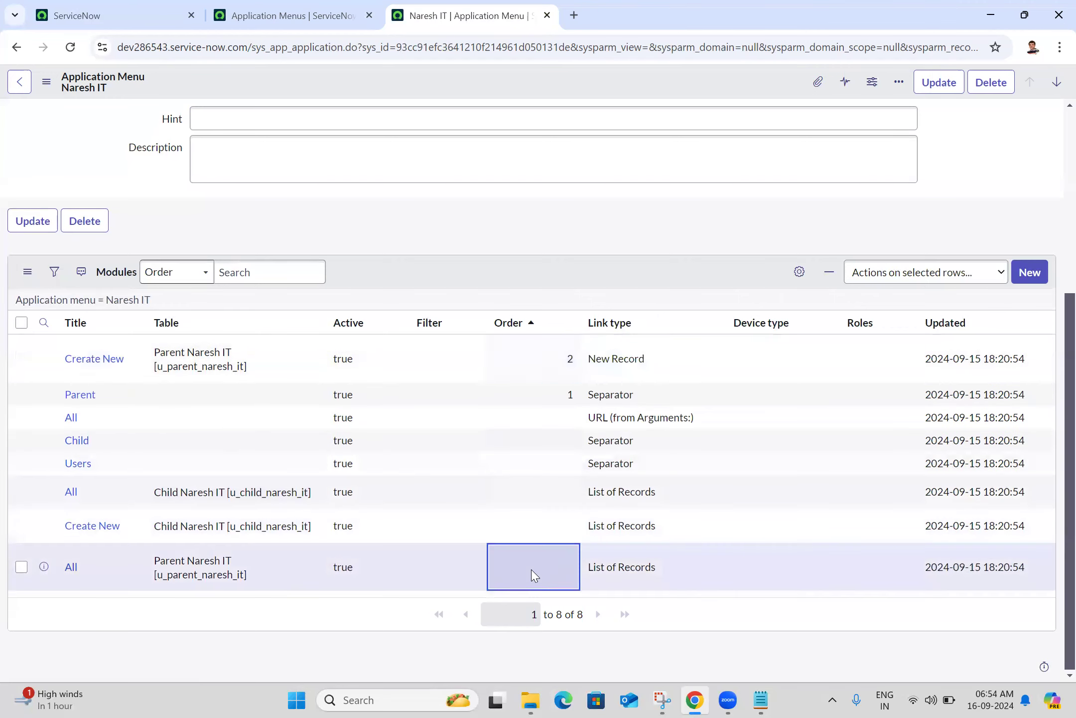
pyautogui.write('3')
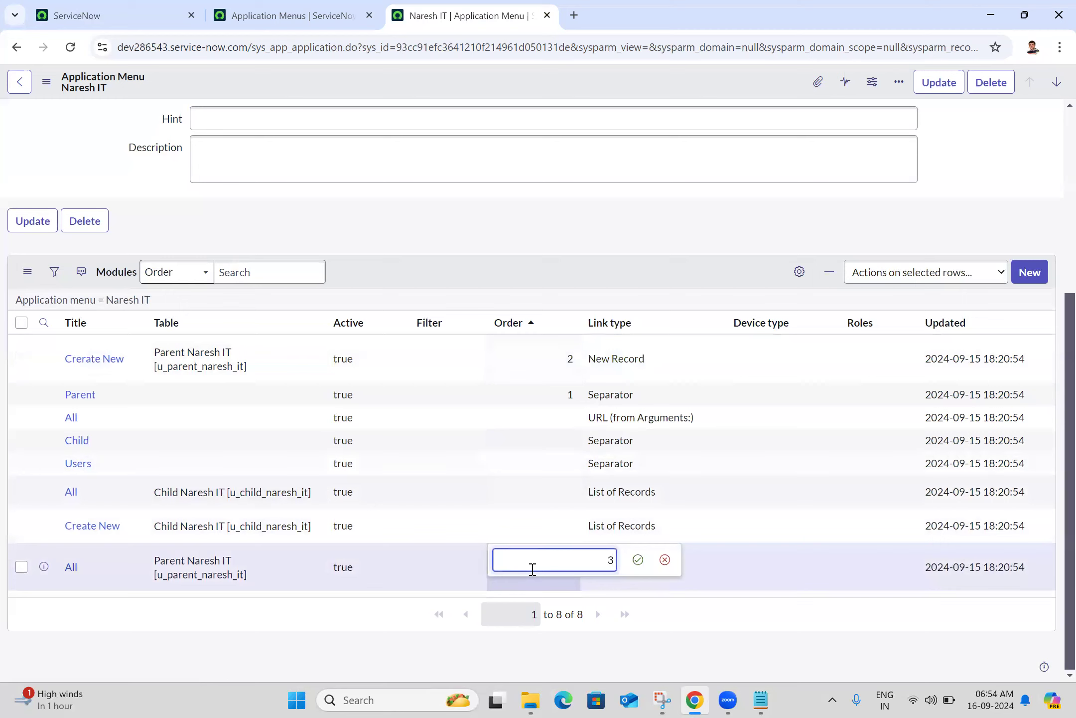
pyautogui.click(638, 560)
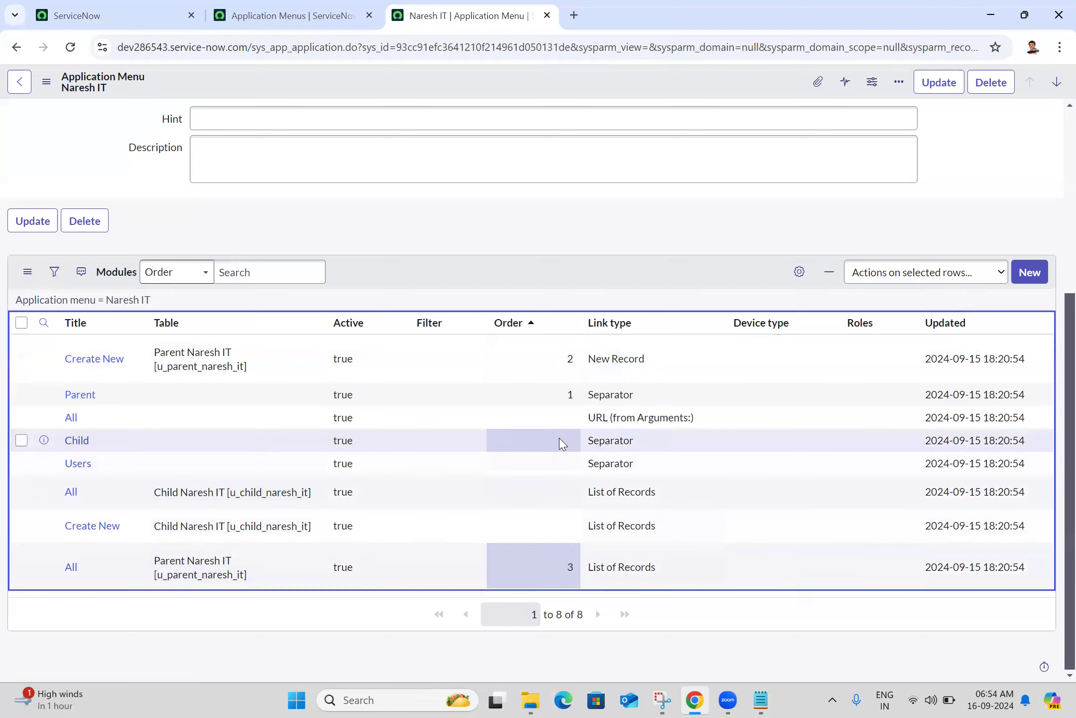
# Set Order 4 for Child, 5 for its Create New and 6 for its All module
pyautogui.doubleClick(560, 440)
pyautogui.write('4')
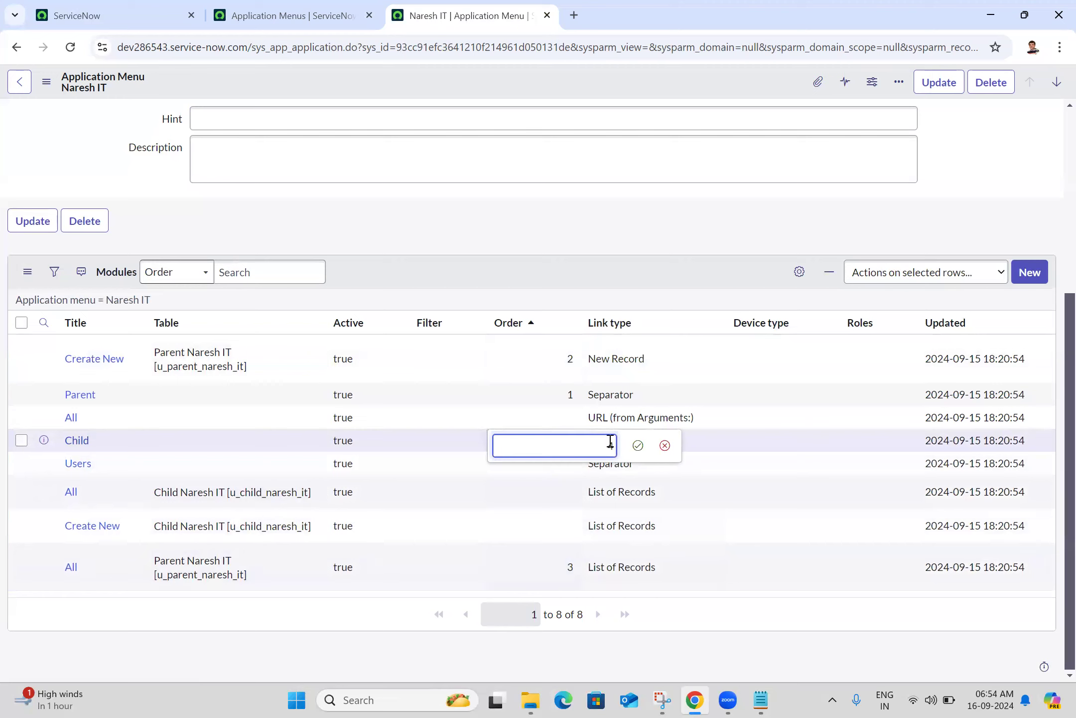
pyautogui.click(637, 445)
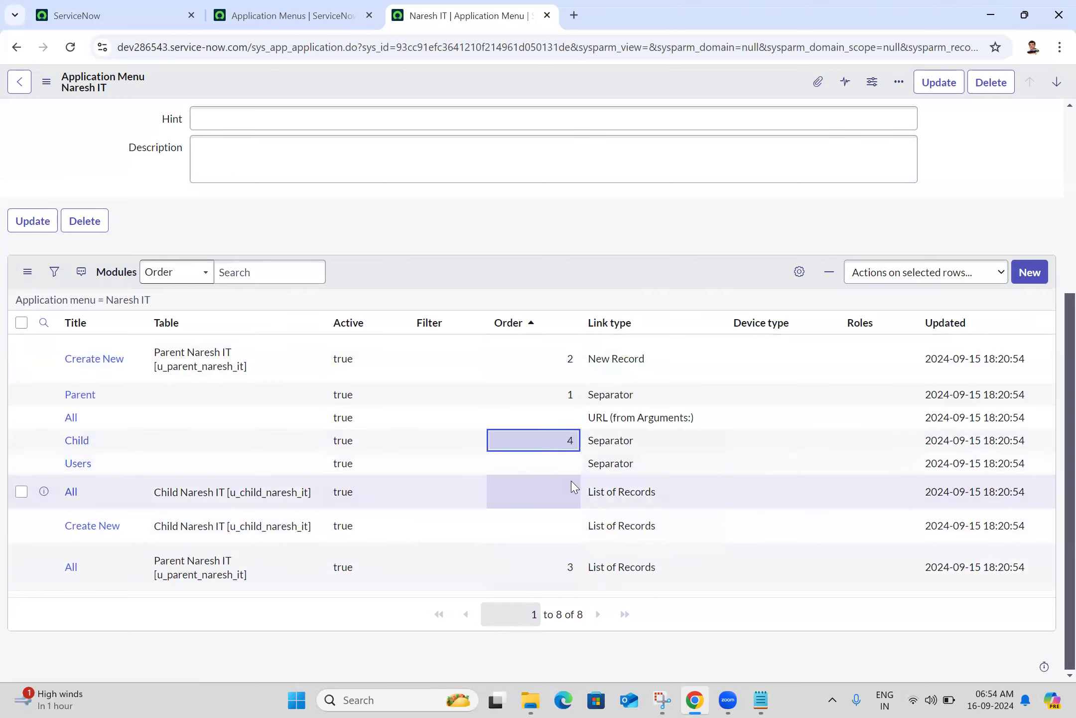
pyautogui.doubleClick(562, 532)
pyautogui.write('5')
pyautogui.click(639, 525)
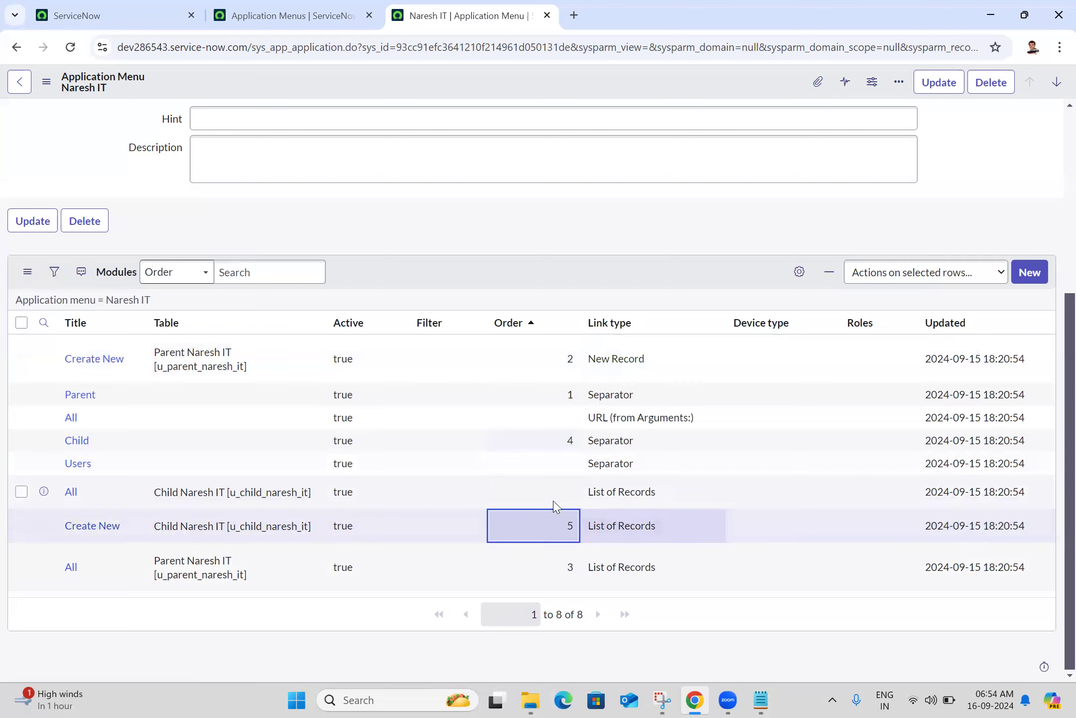
pyautogui.click(548, 501)
pyautogui.doubleClick(548, 501)
pyautogui.write('6')
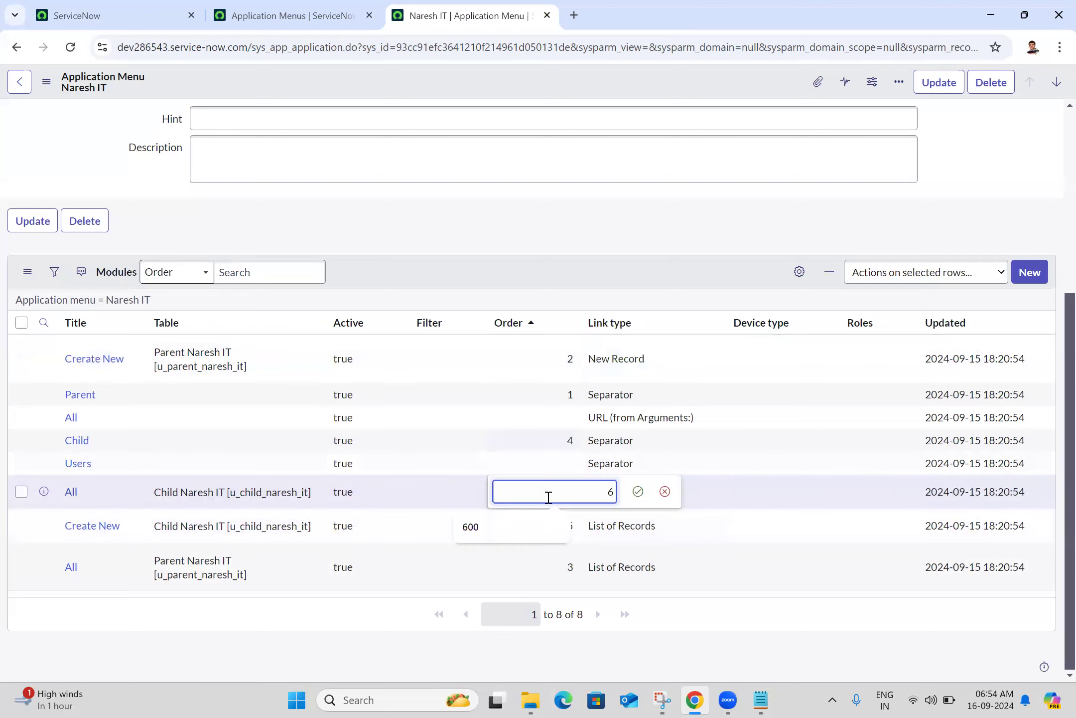
pyautogui.click(639, 491)
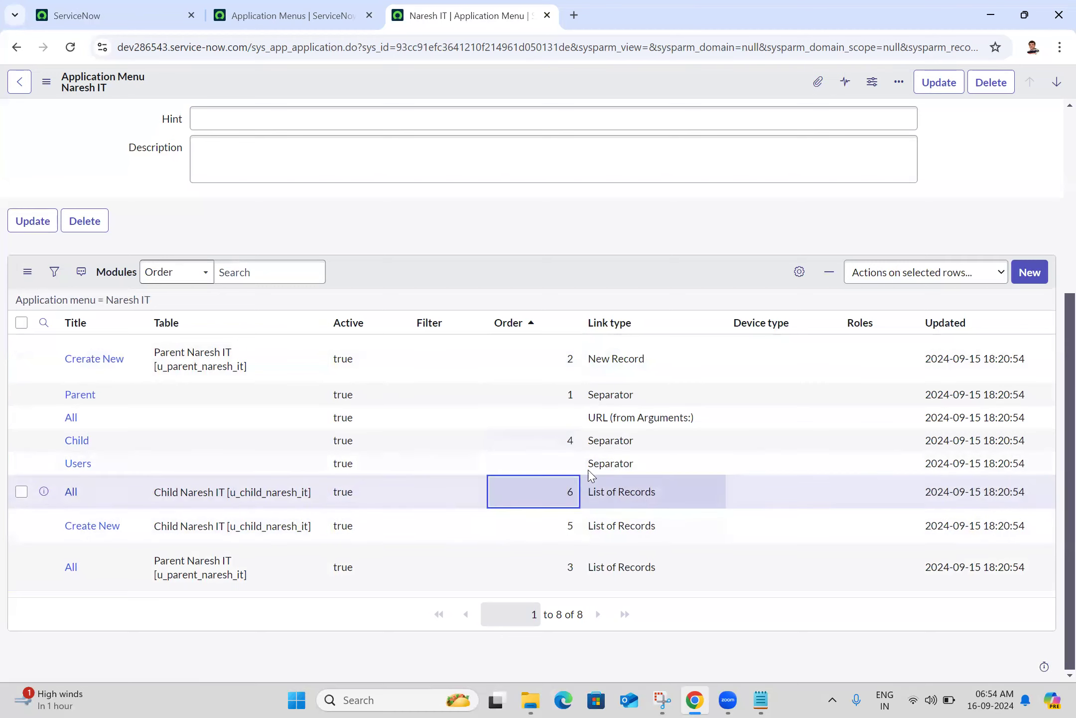
# Set Order 7 for Users and 8 for the URL-type All module, then refresh the list
pyautogui.doubleClick(557, 468)
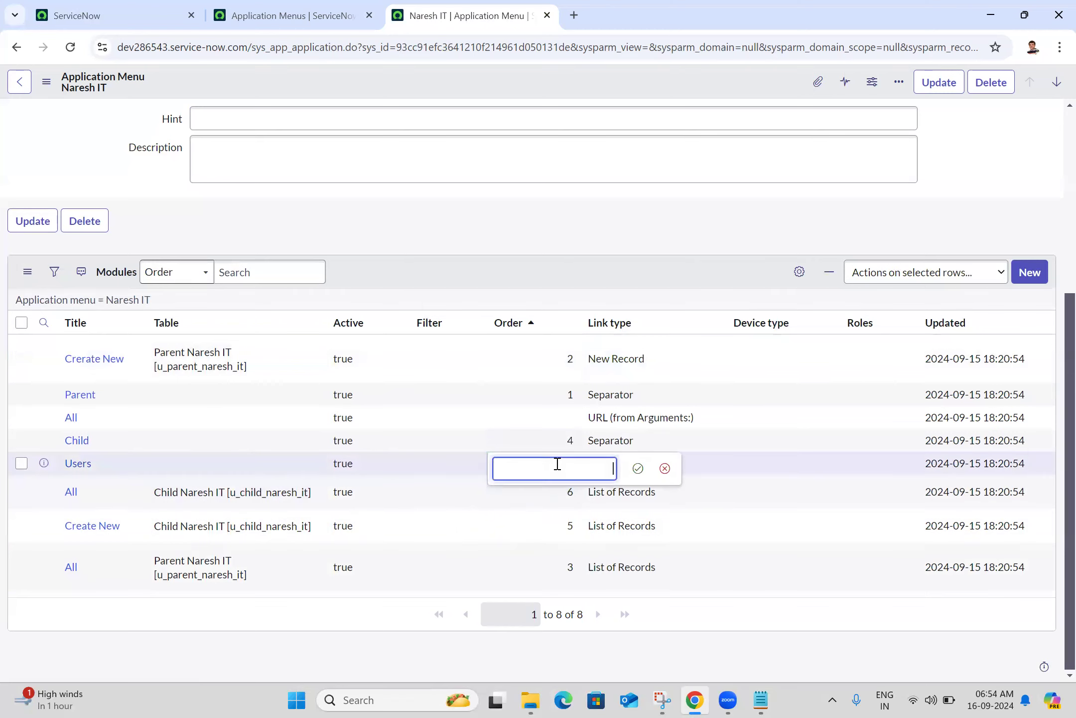
pyautogui.write('7')
pyautogui.click(638, 467)
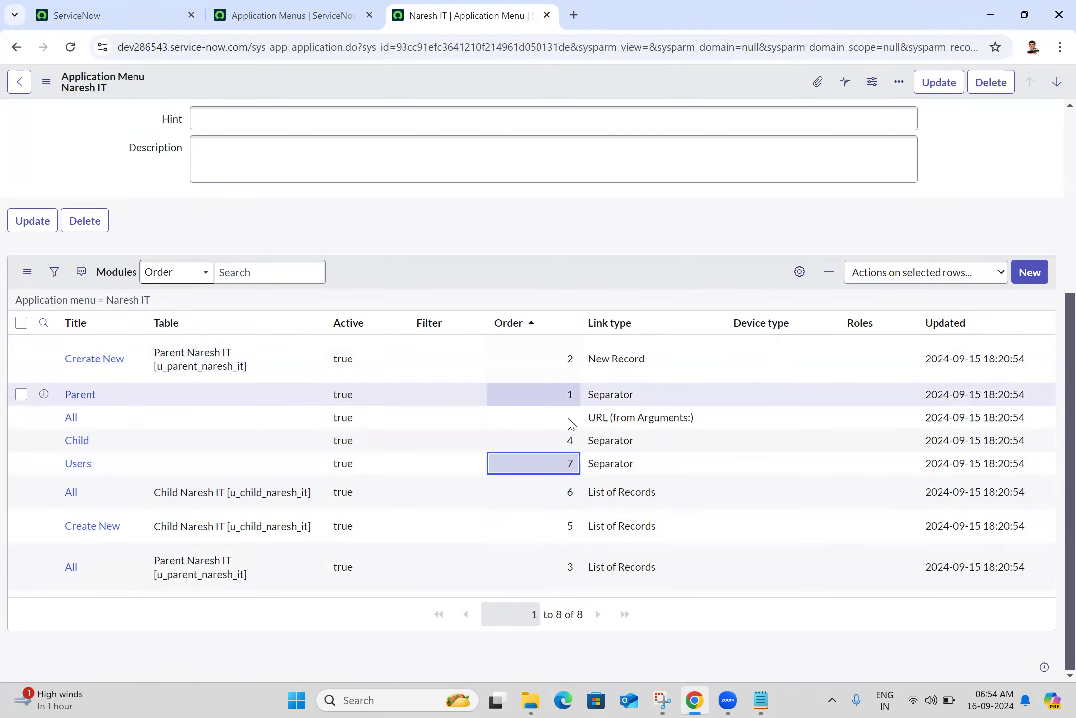
pyautogui.click(568, 417)
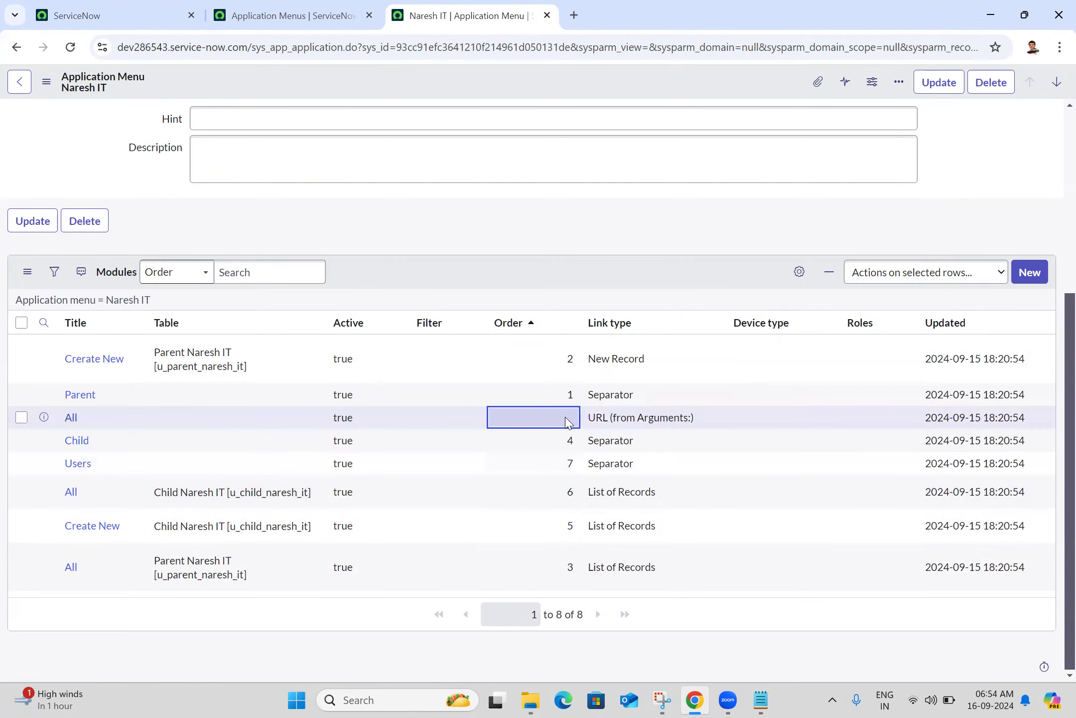
pyautogui.doubleClick(567, 418)
pyautogui.write('8')
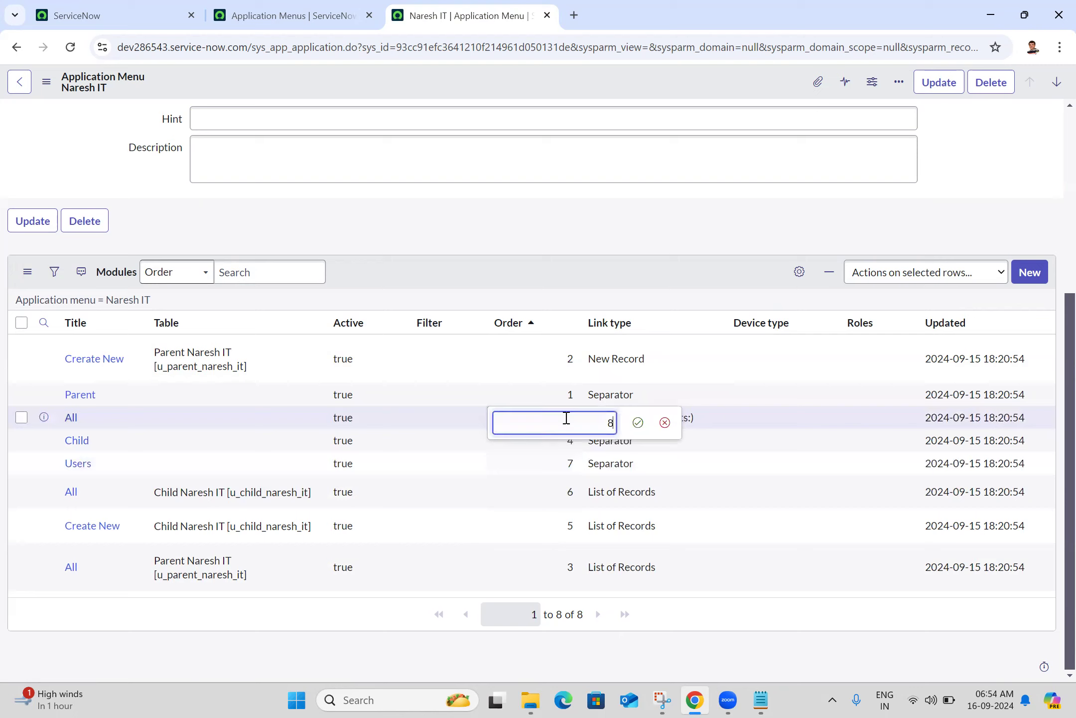
pyautogui.click(638, 422)
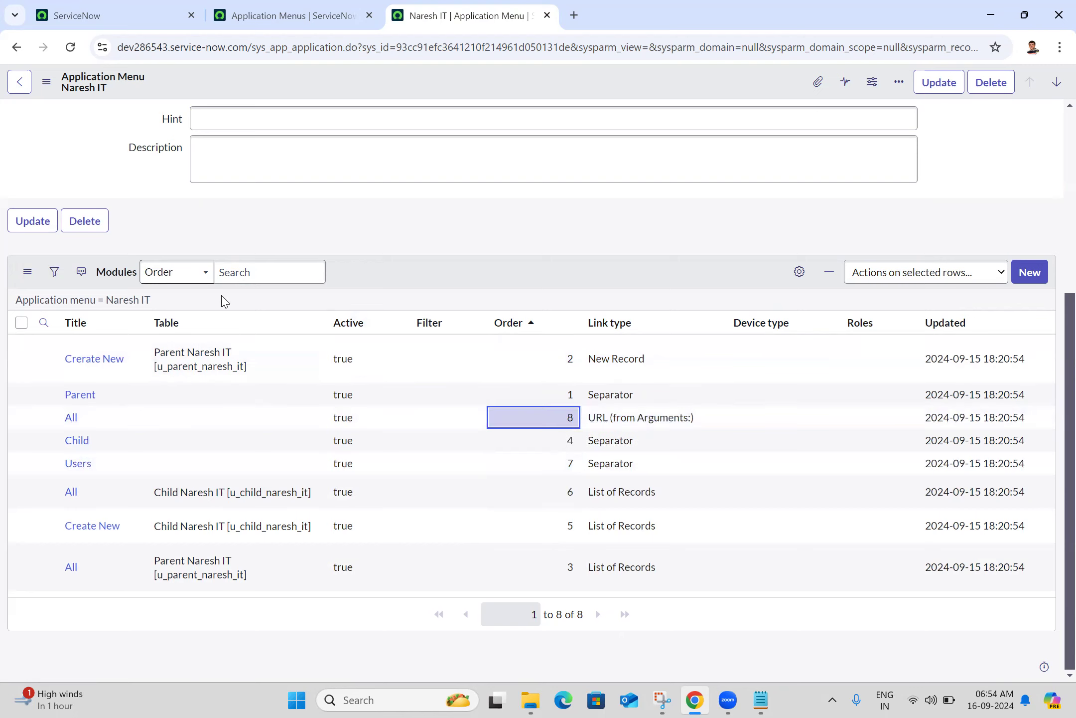
pyautogui.click(146, 301)
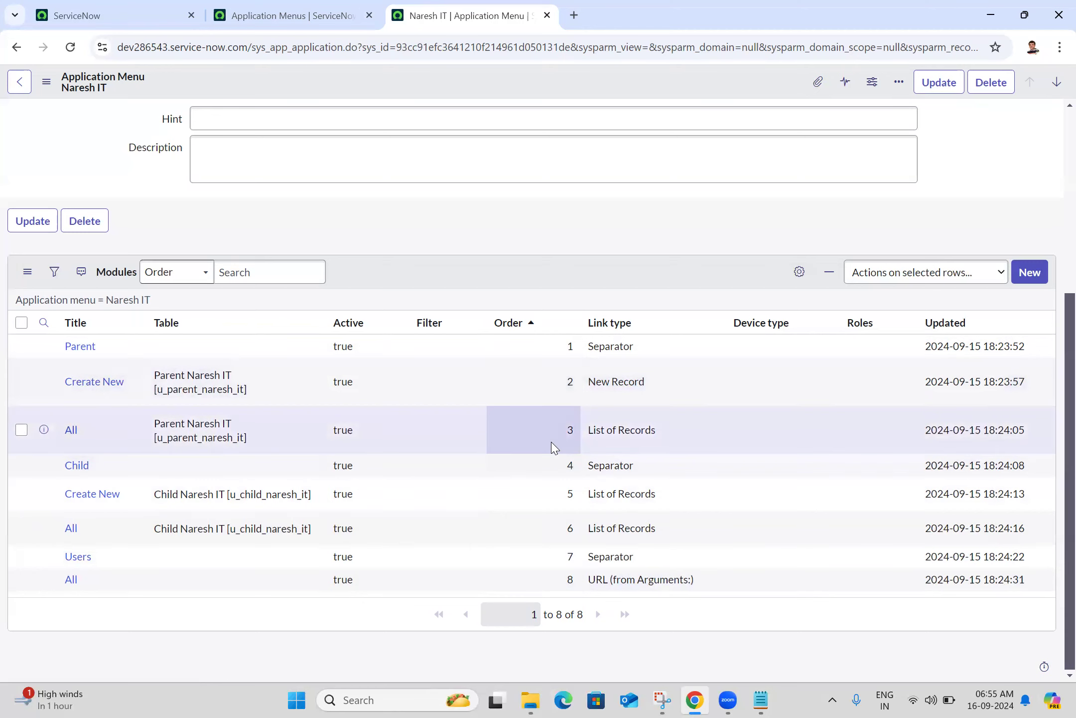
# Switch back to the Creator Studio home tab and reload it
pyautogui.click(127, 9)
pyautogui.click(71, 47)
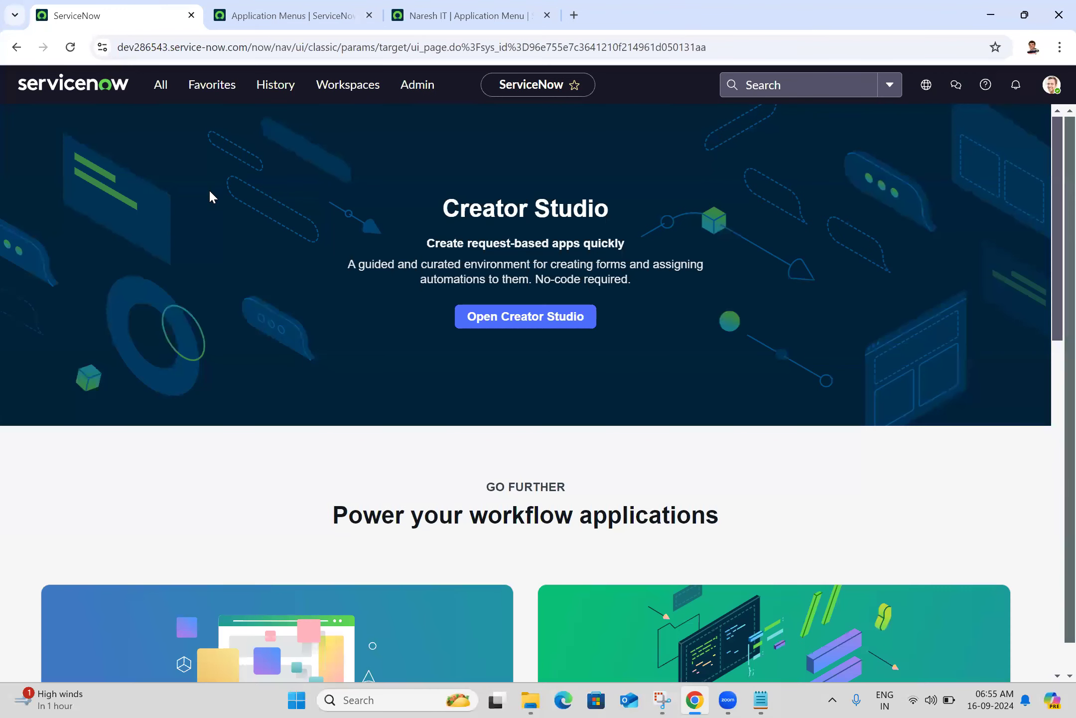
# Filter the navigator by 'naresh it' and check Parent, Child and Users appear in order
pyautogui.click(161, 85)
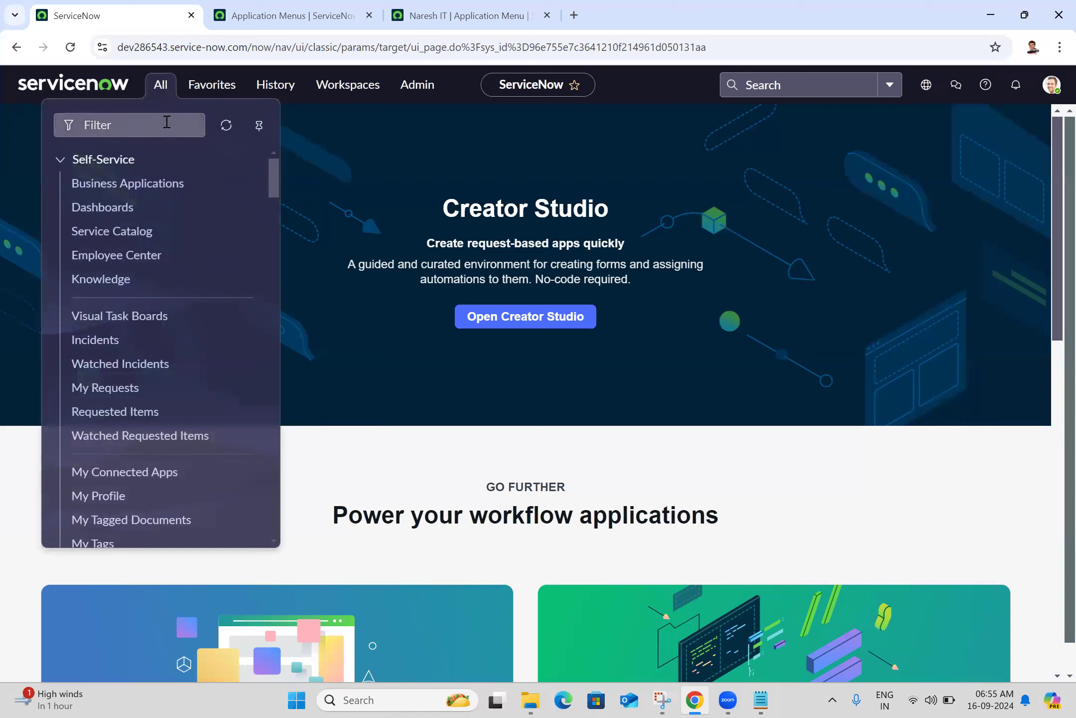
pyautogui.write('naresh')
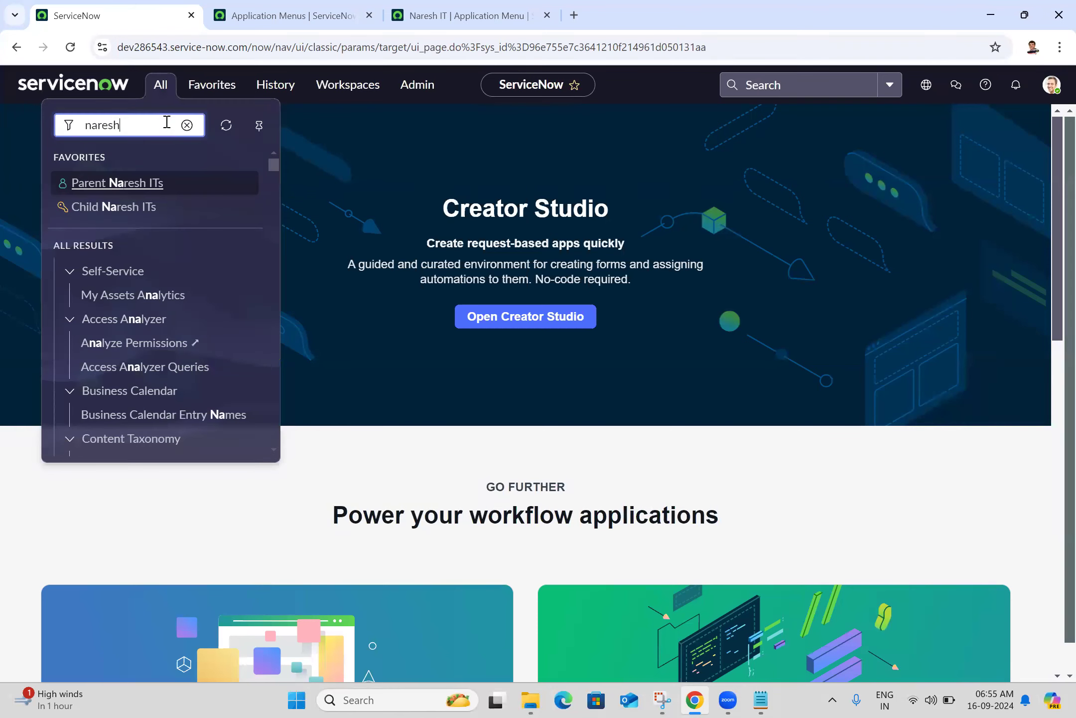
pyautogui.write(' it')
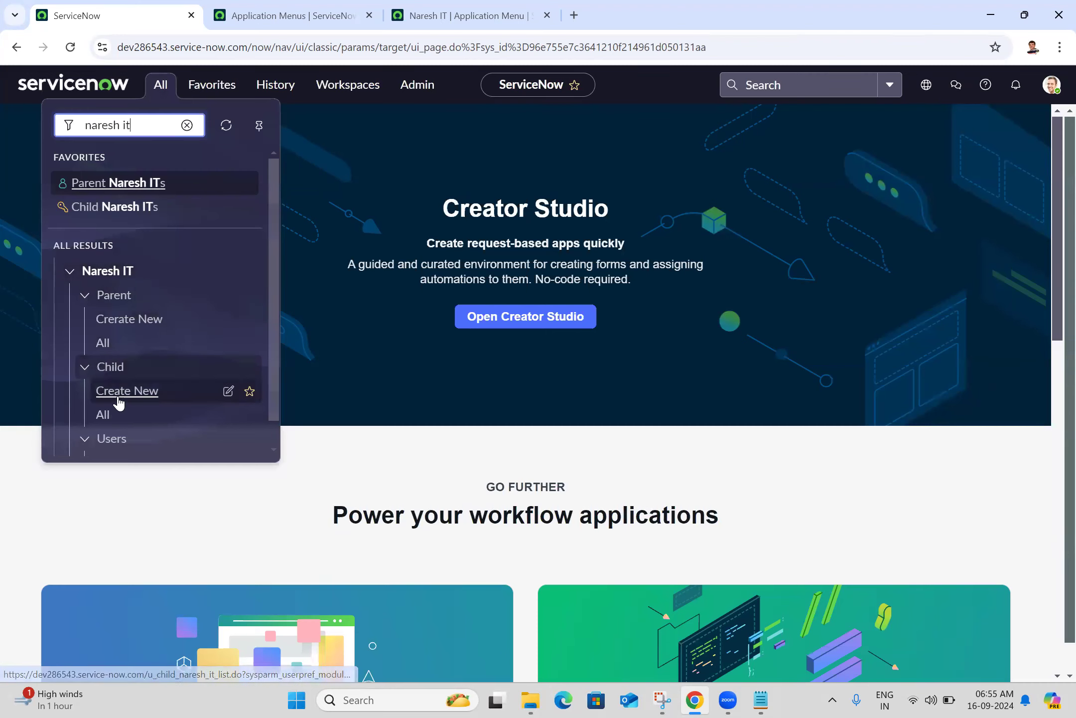
pyautogui.click(273, 448)
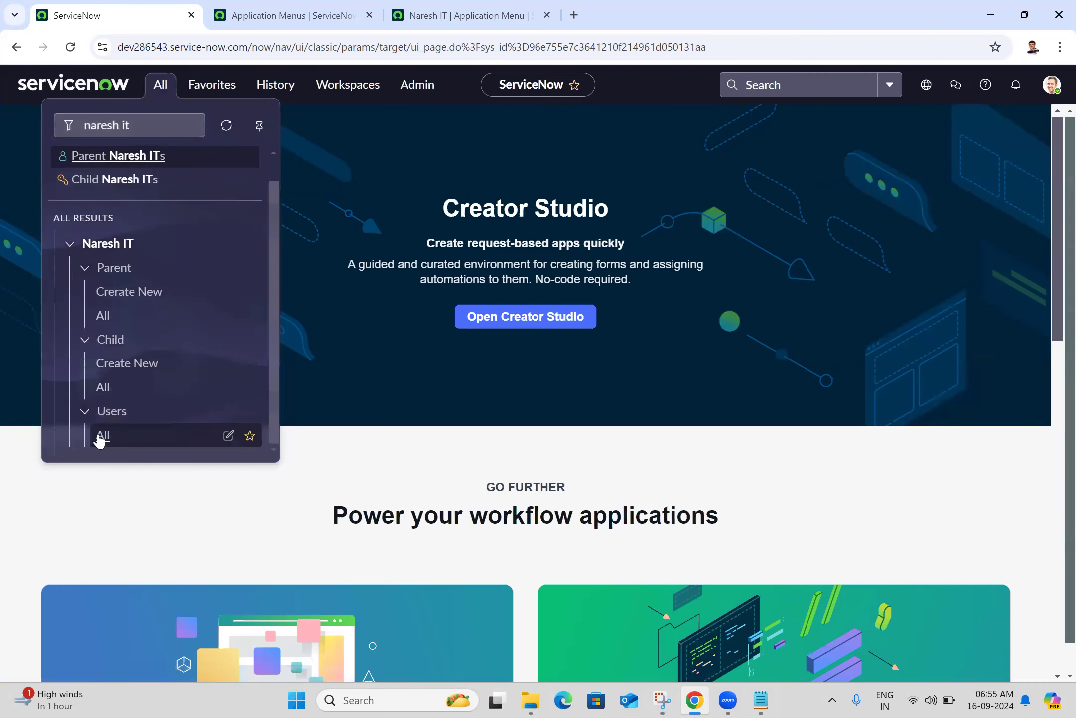
# Close the Application Menus and Naresh IT record tabs, then bring Snipping Tool back up
pyautogui.click(289, 11)
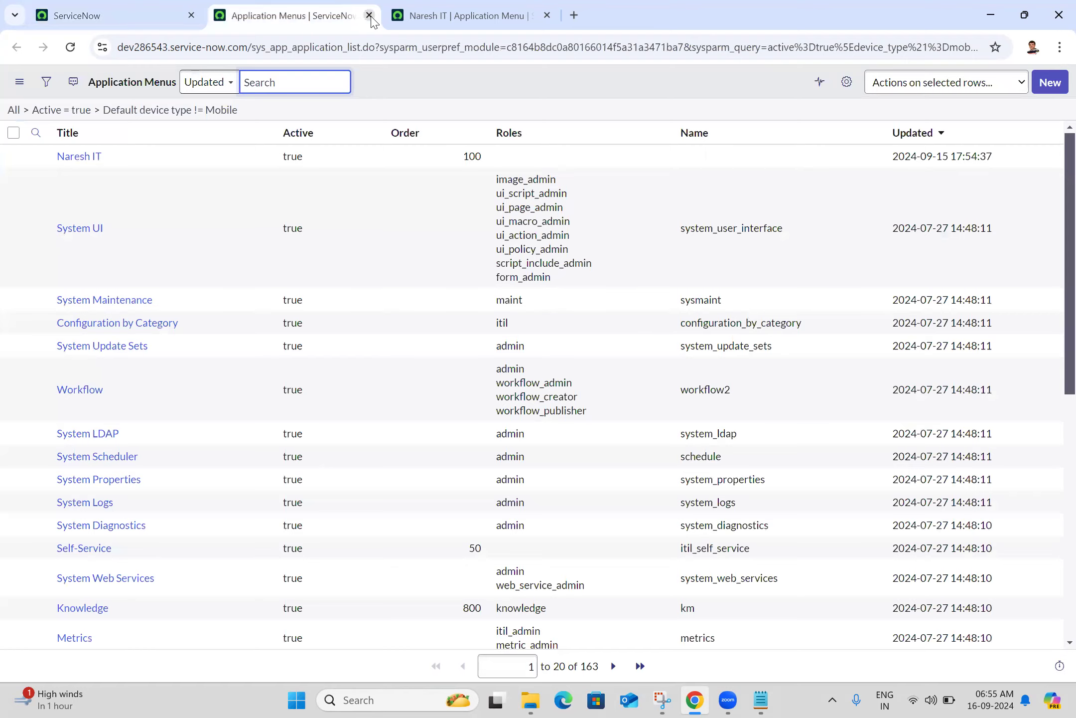
pyautogui.click(372, 20)
pyautogui.click(369, 16)
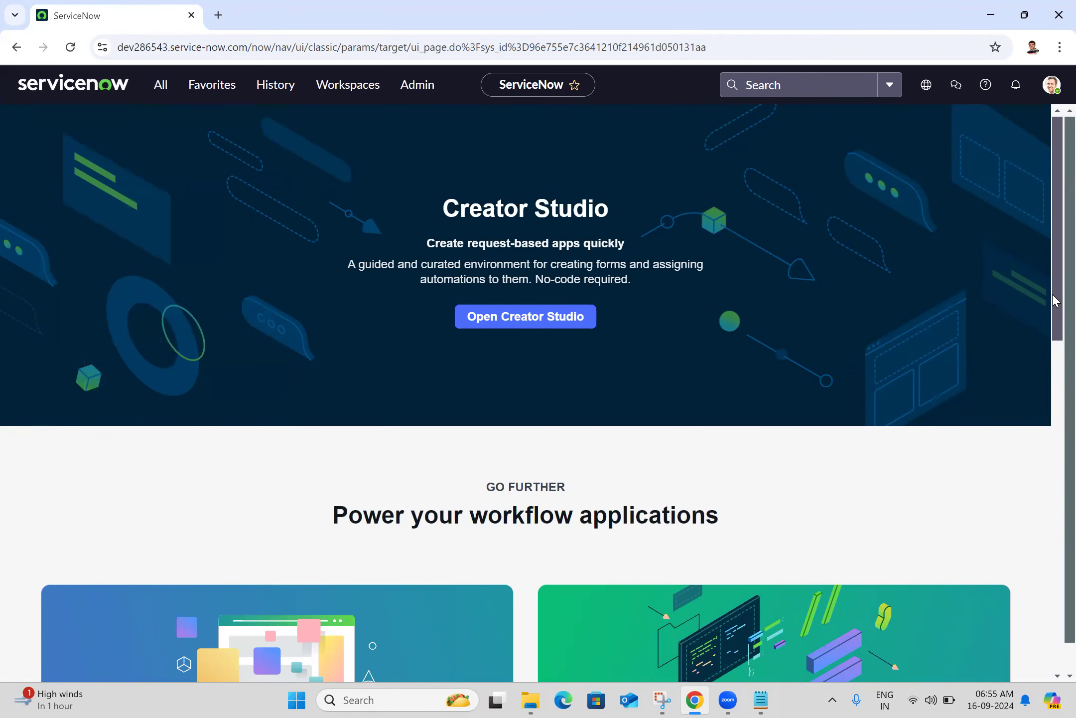
pyautogui.scroll(-7, 1020, 193)
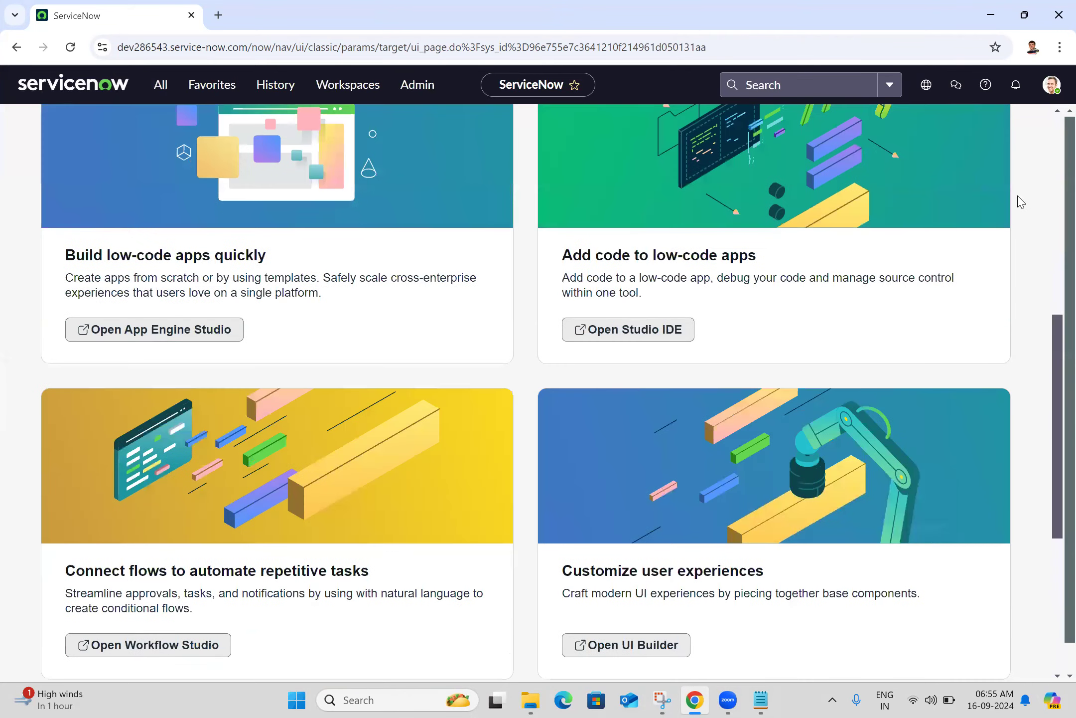
pyautogui.scroll(7, 690, 275)
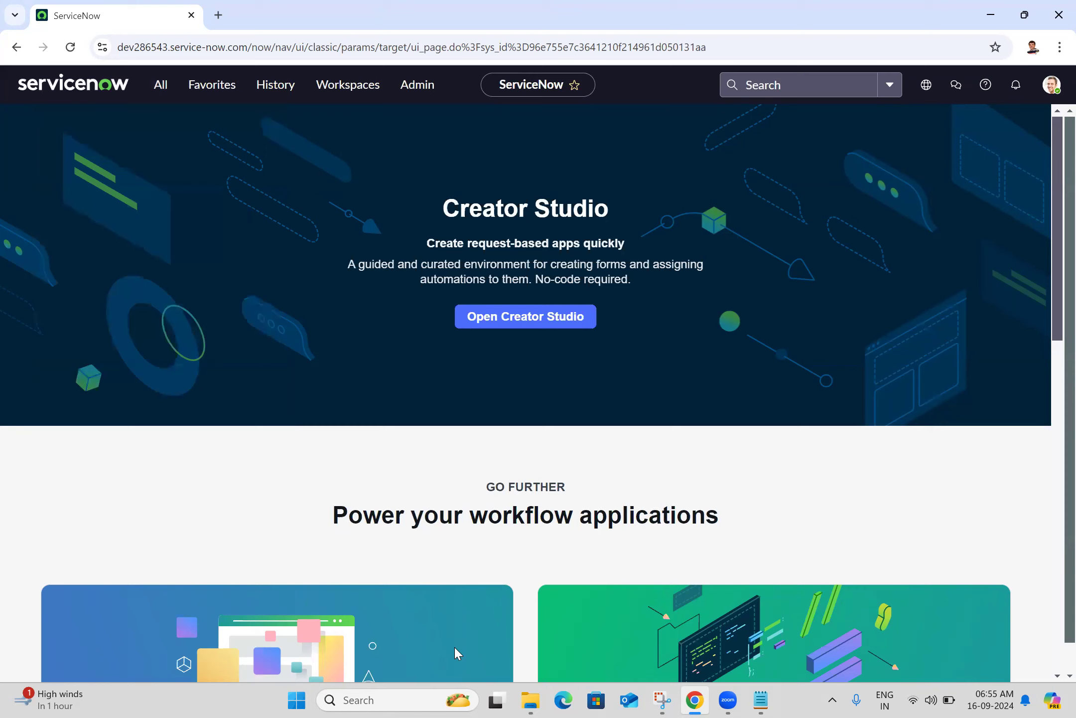
pyautogui.click(664, 700)
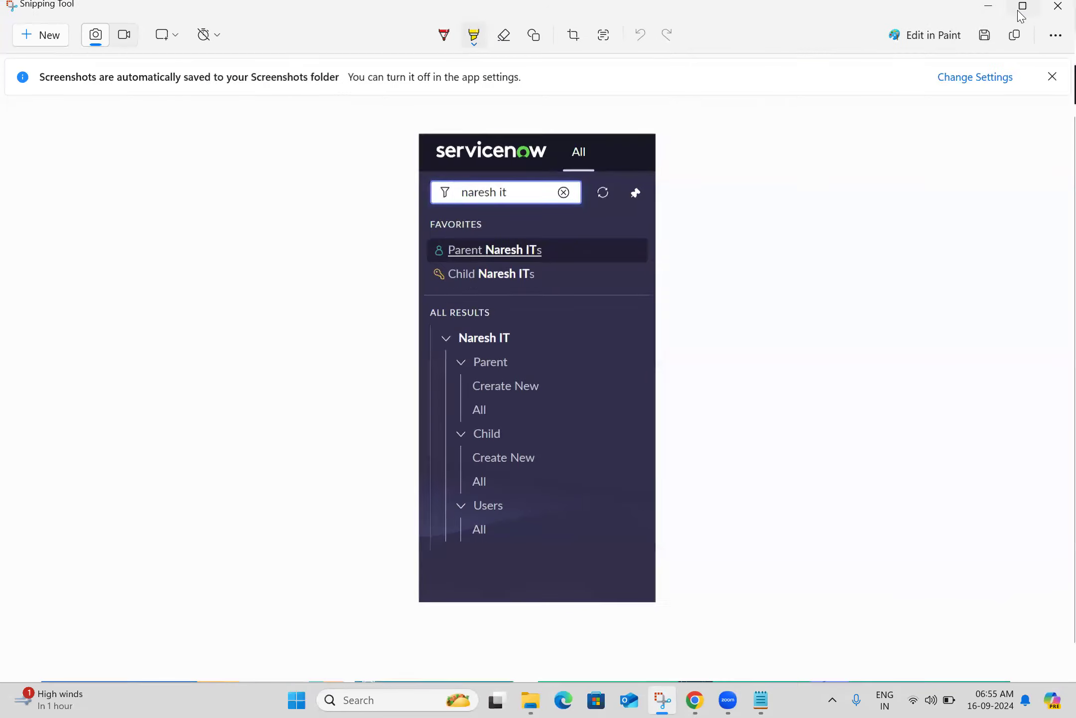
# Snip the Participants list area, save it as a PNG, and close Snipping Tool
pyautogui.click(1020, 12)
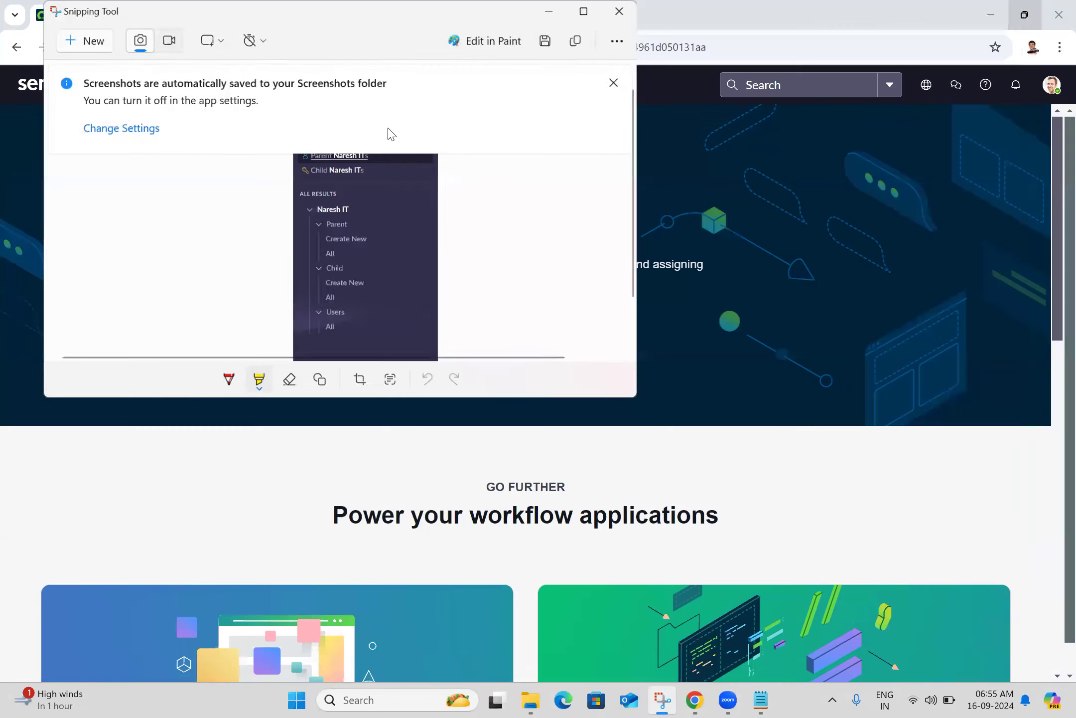
pyautogui.click(96, 42)
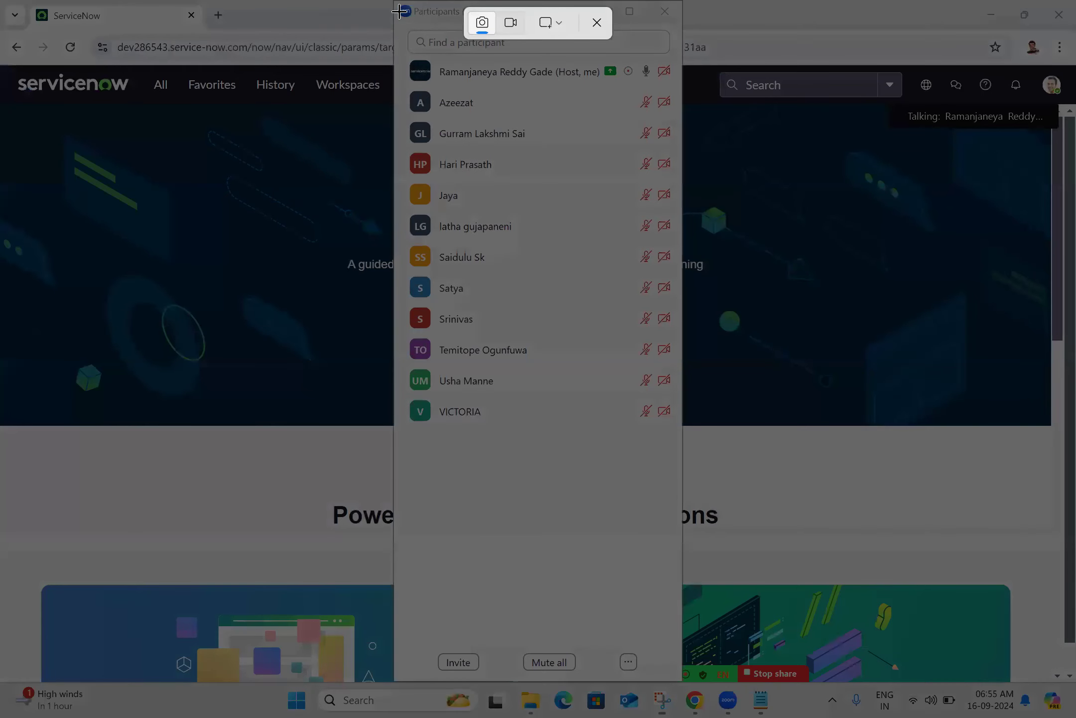
pyautogui.moveTo(394, 1); pyautogui.dragTo(679, 430)
pyautogui.moveTo(680, 429); pyautogui.dragTo(680, 430)
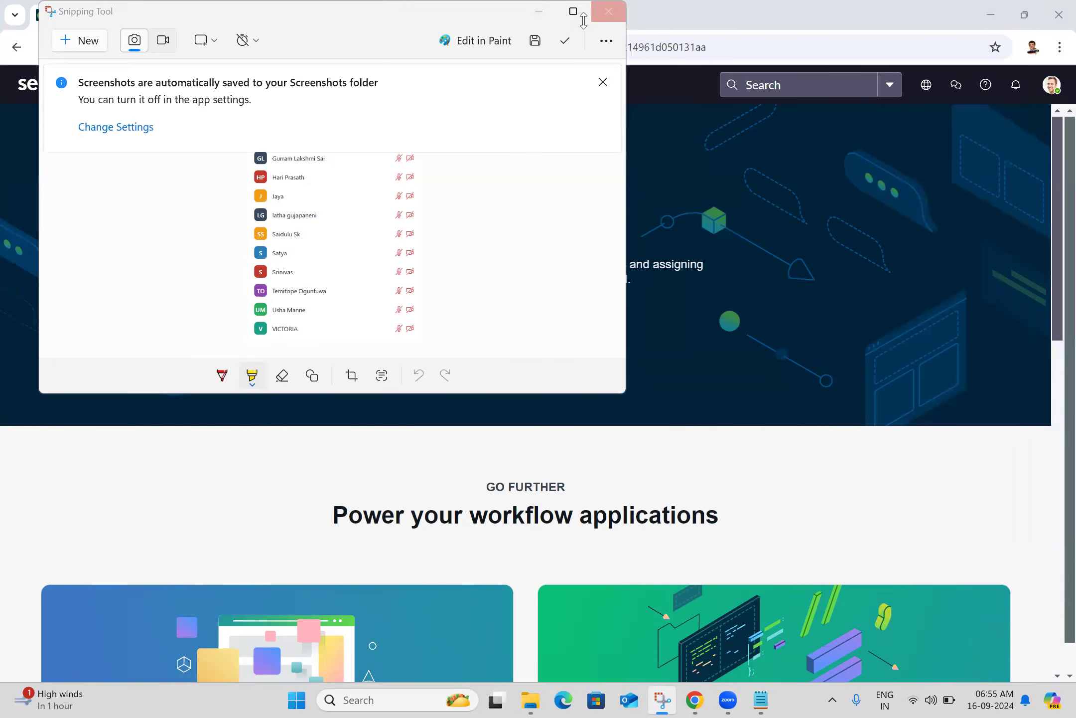
pyautogui.click(535, 42)
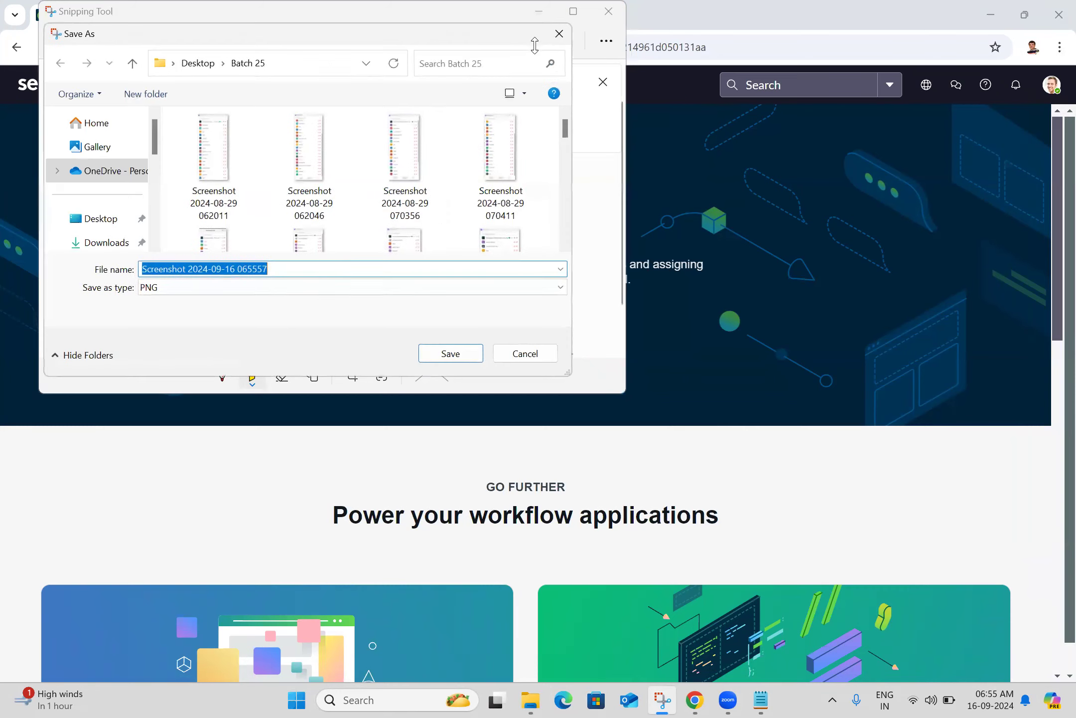
pyautogui.click(449, 353)
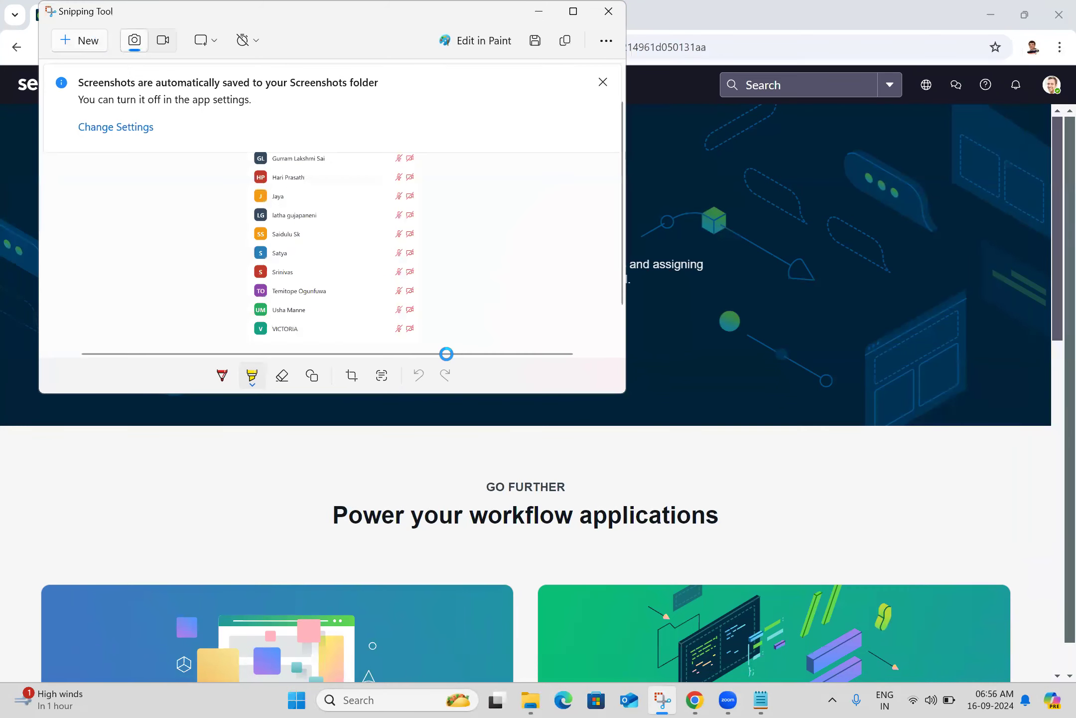
pyautogui.click(608, 15)
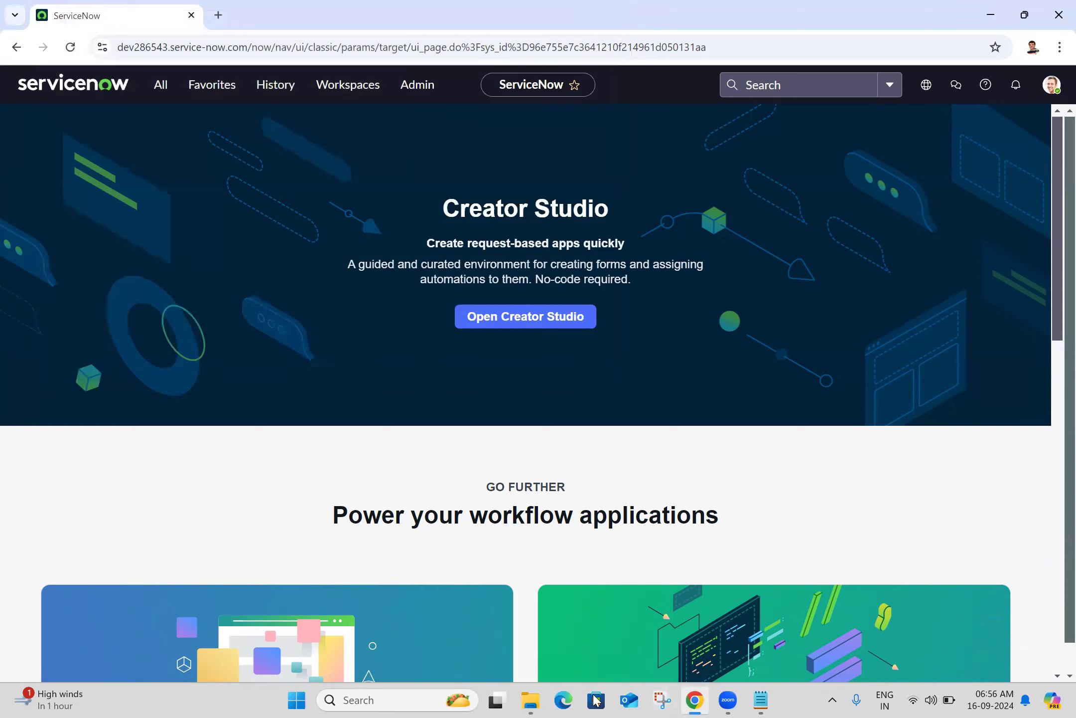
# Open LMS.PNG from Data (D:) > Servicenow Training Documents in File Explorer
pyautogui.click(530, 699)
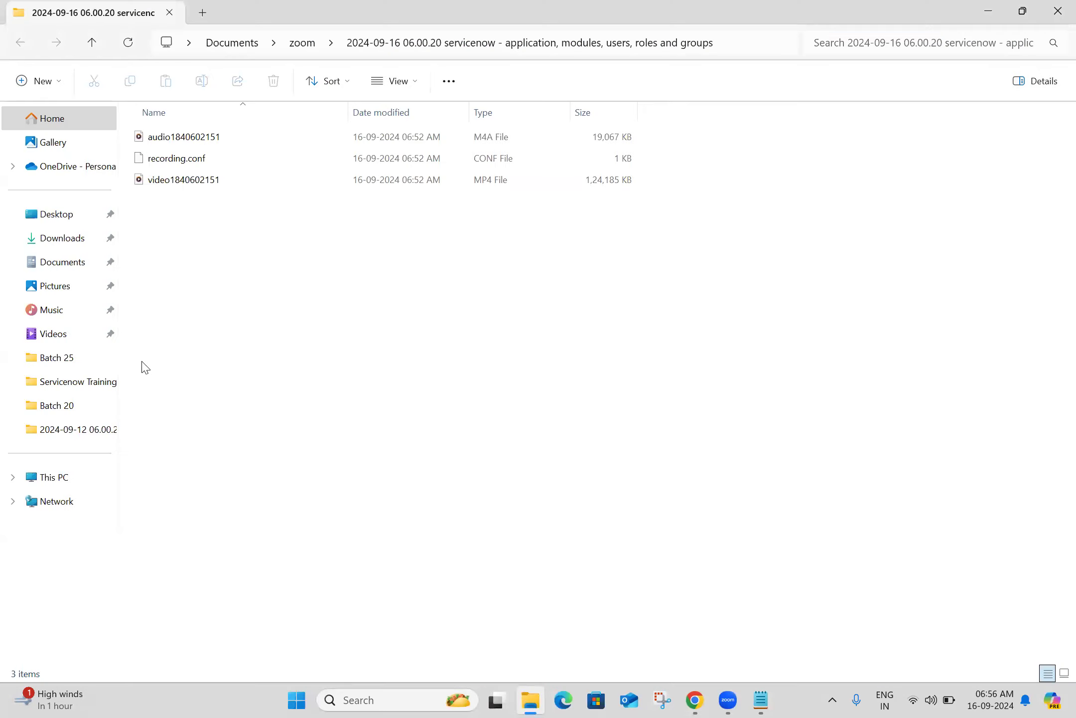
pyautogui.click(54, 477)
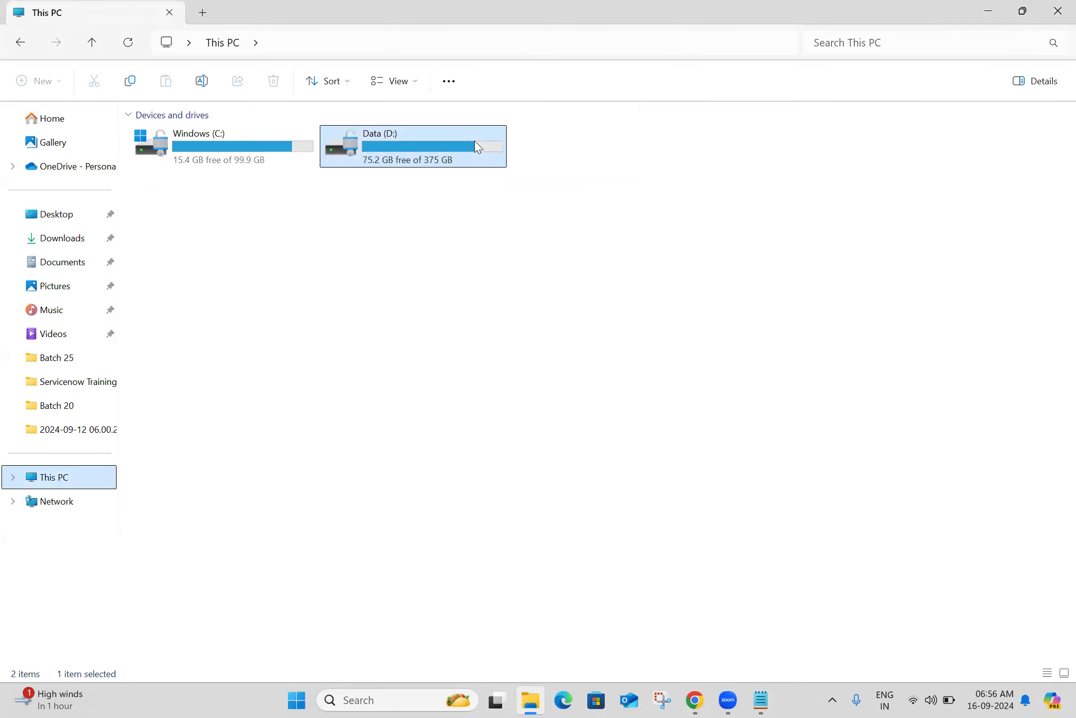
pyautogui.doubleClick(476, 149)
pyautogui.scroll(-3, 1052, 359)
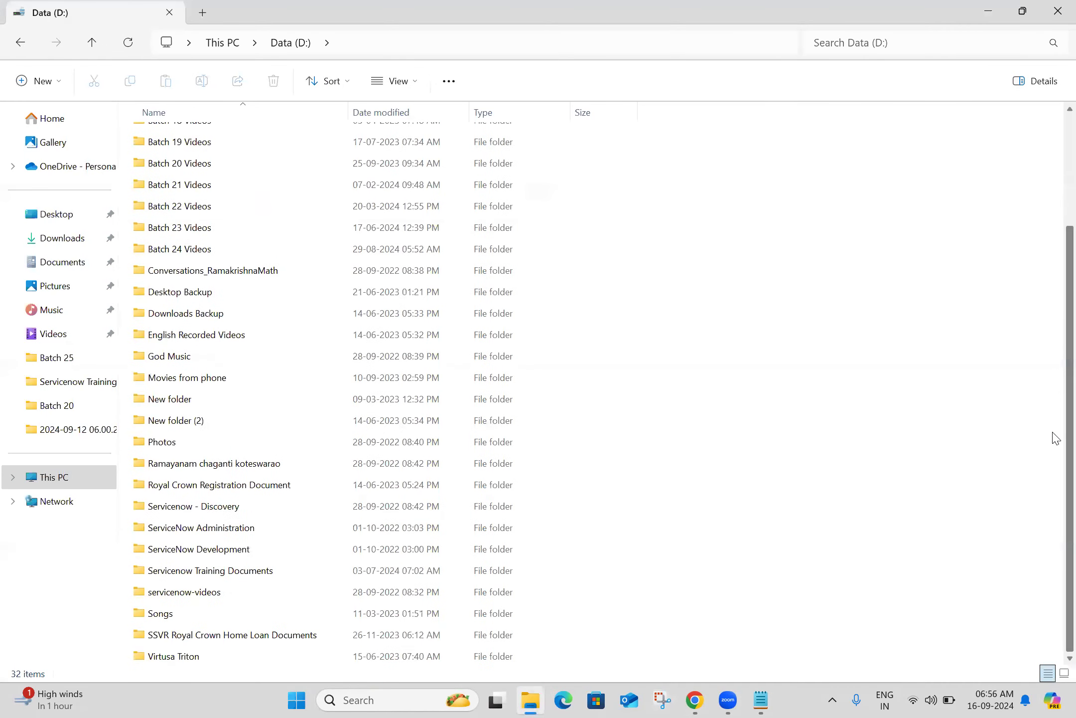
pyautogui.doubleClick(240, 572)
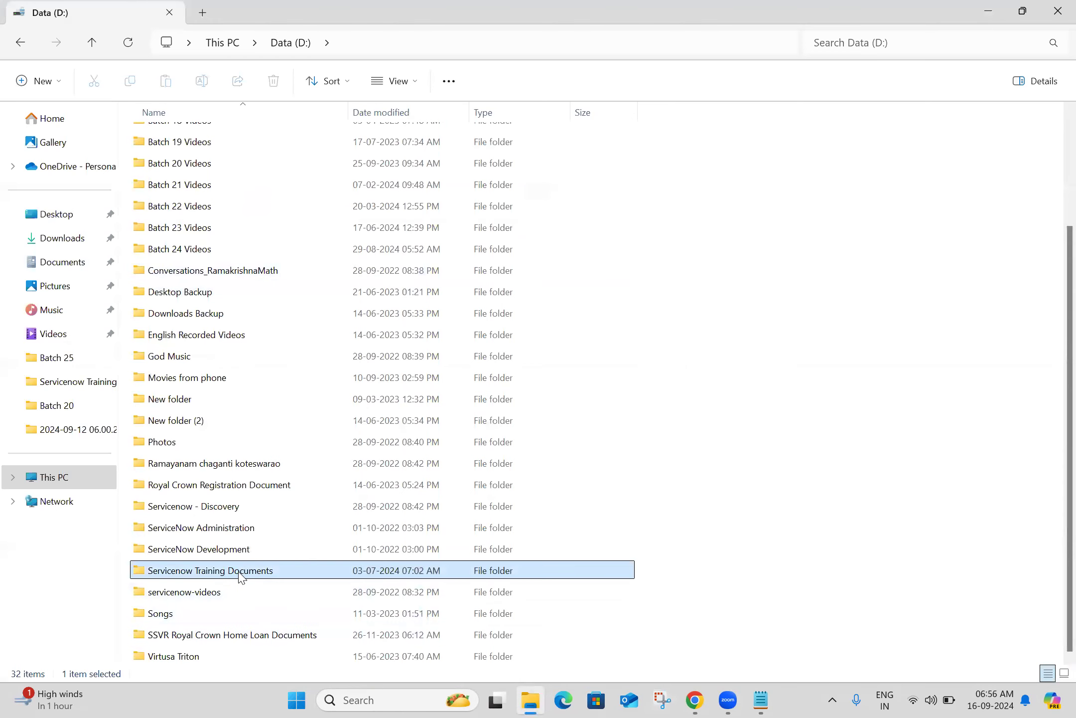
pyautogui.doubleClick(197, 308)
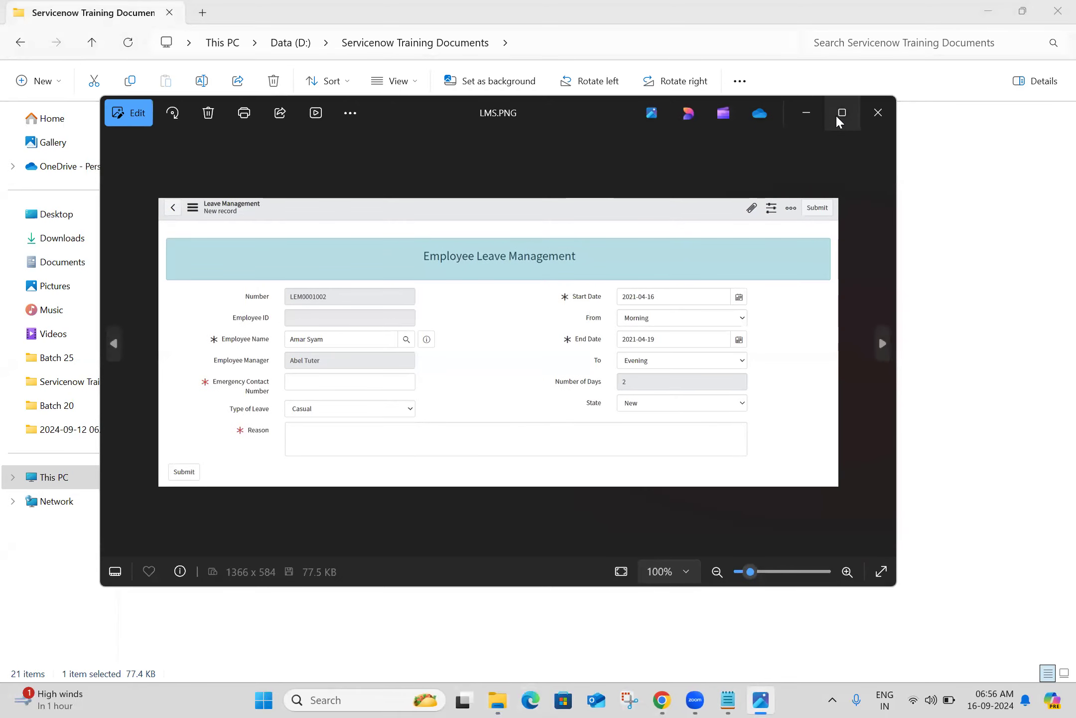
# Maximize the Photos viewer to inspect the leave form, then return to Chrome
pyautogui.moveTo(837, 116)
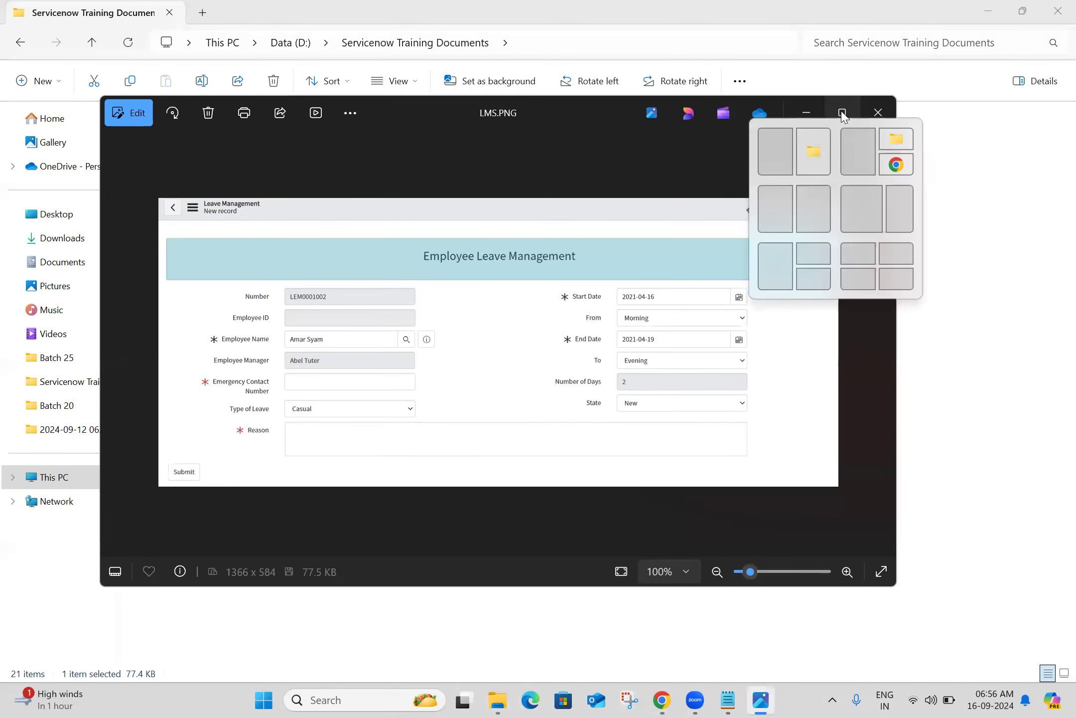
pyautogui.click(842, 113)
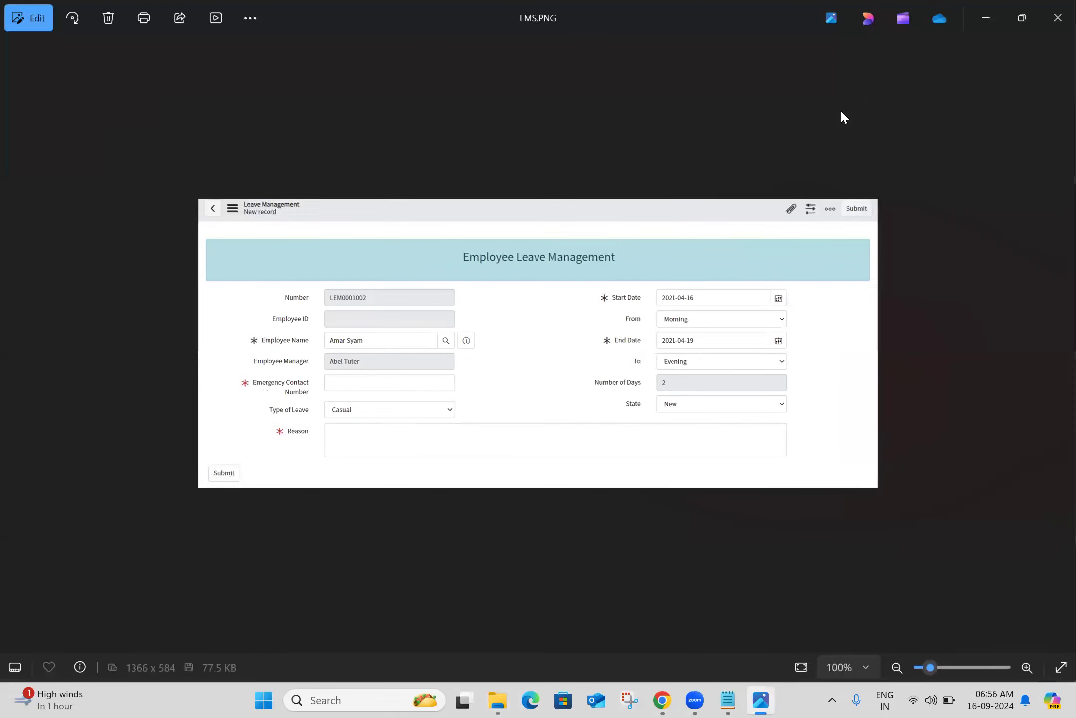
pyautogui.click(662, 700)
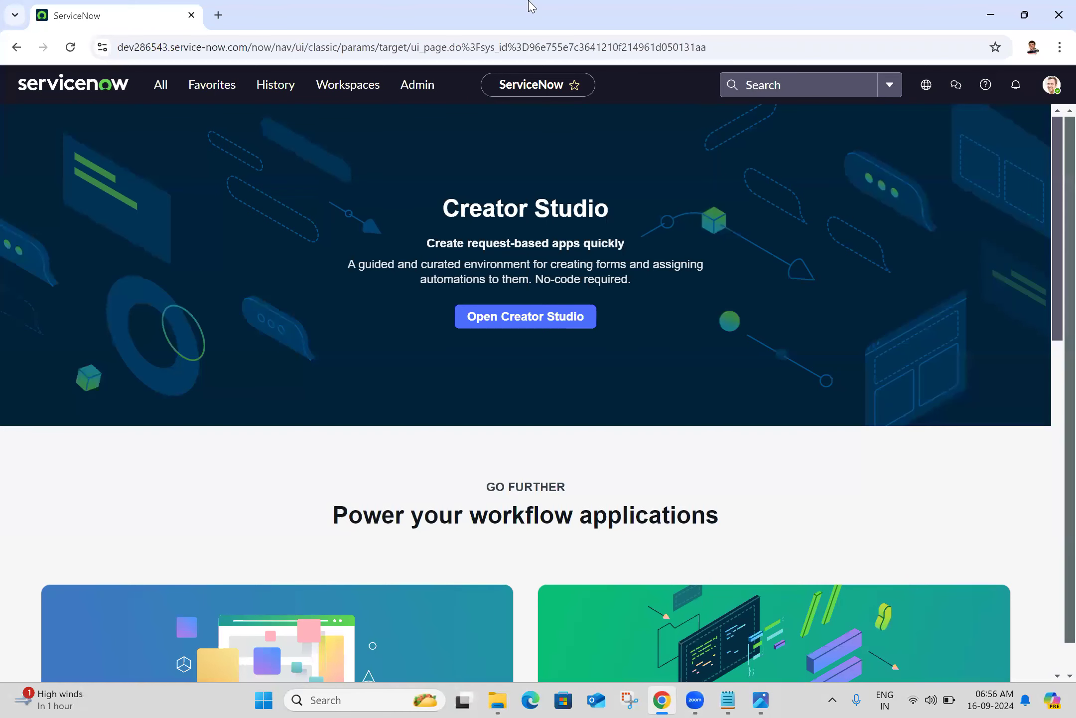
# Filter the navigator by 'tables' and open System Definition > Tables in a new tab
pyautogui.click(160, 85)
pyautogui.tripleClick(155, 123)
pyautogui.write('tables')
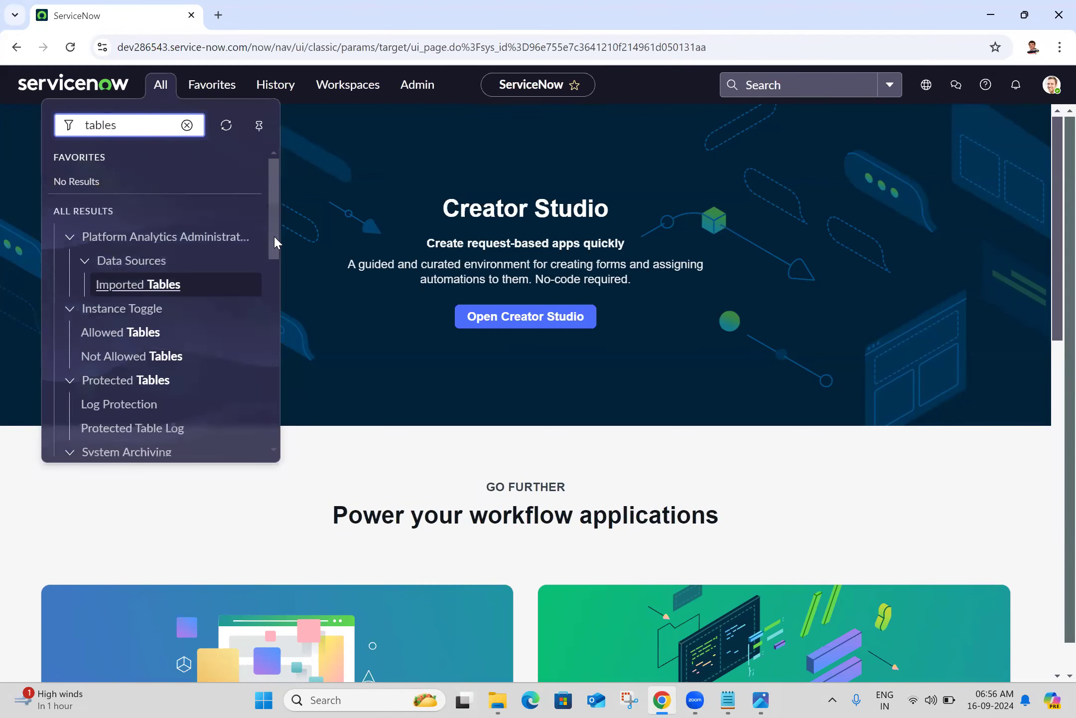
pyautogui.moveTo(273, 242); pyautogui.dragTo(273, 348)
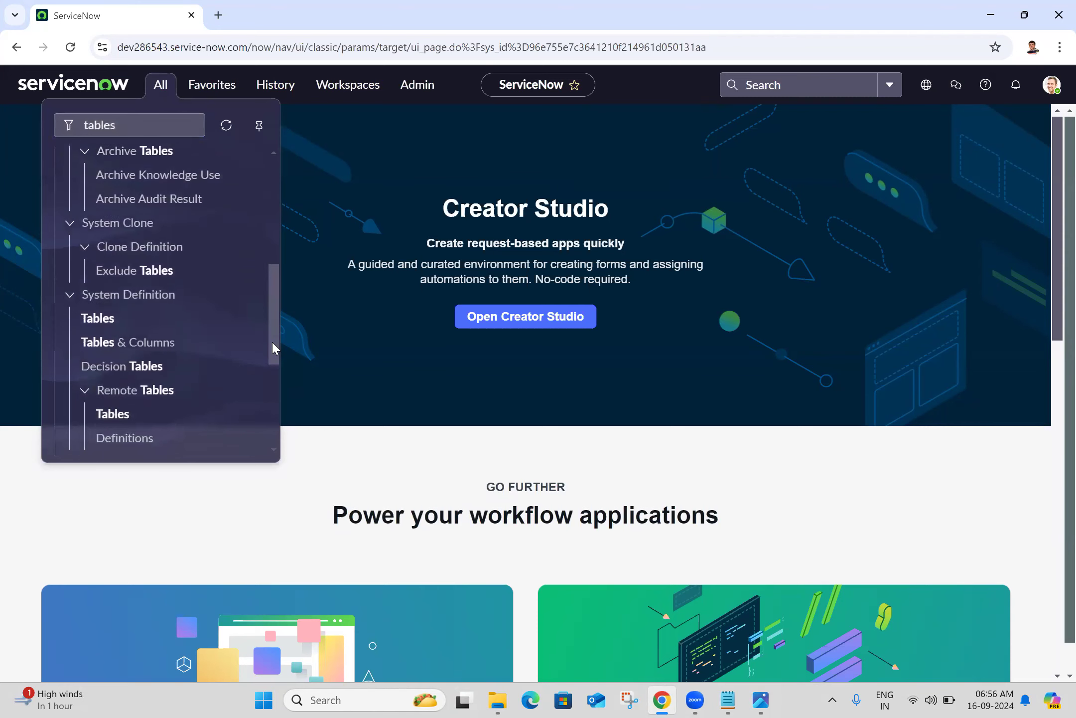
pyautogui.middleClick(99, 320)
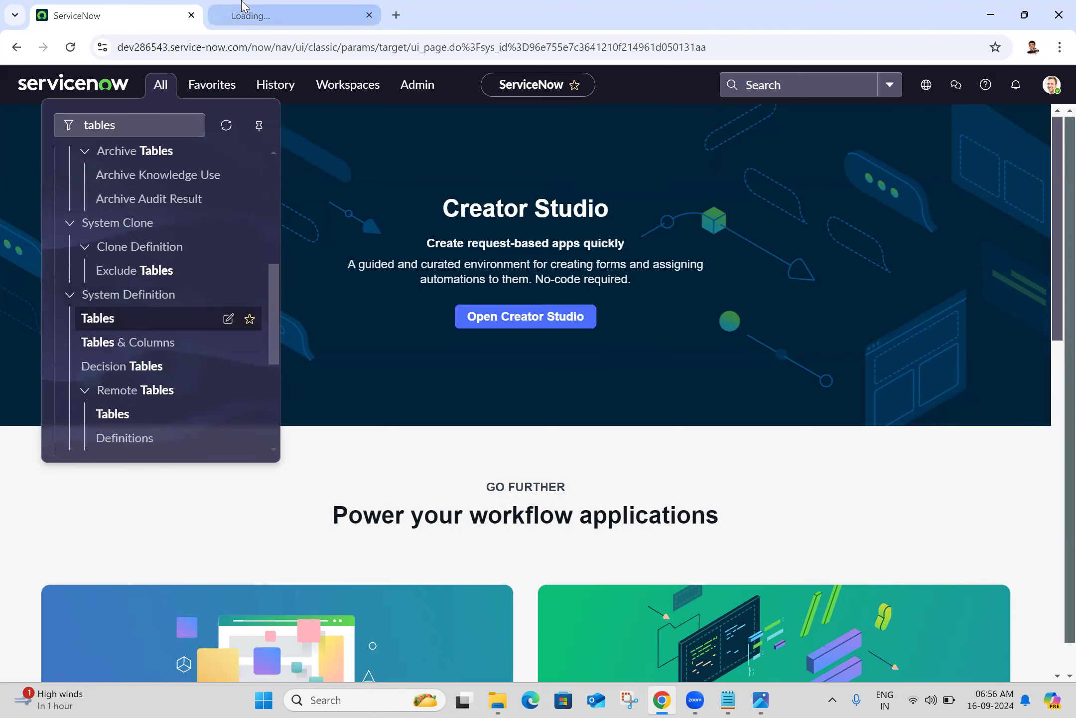
pyautogui.click(244, 15)
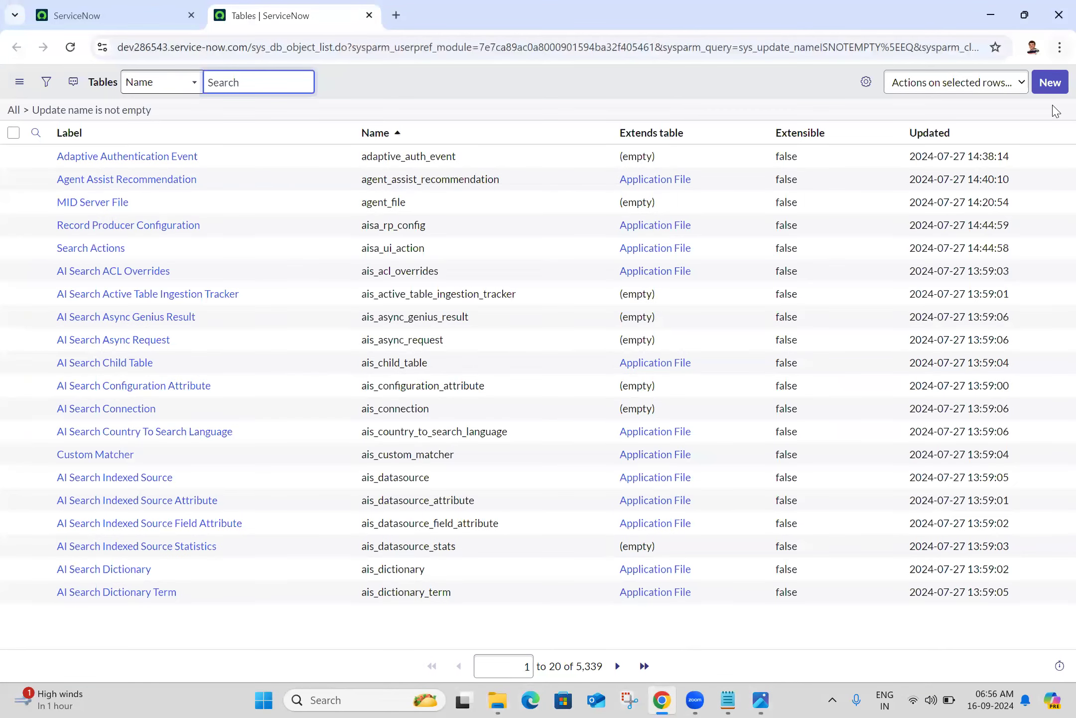
# Create a new table labelled 'Leave Management System' so it auto-names u_leave_management_system with a matching menu name
pyautogui.click(1054, 82)
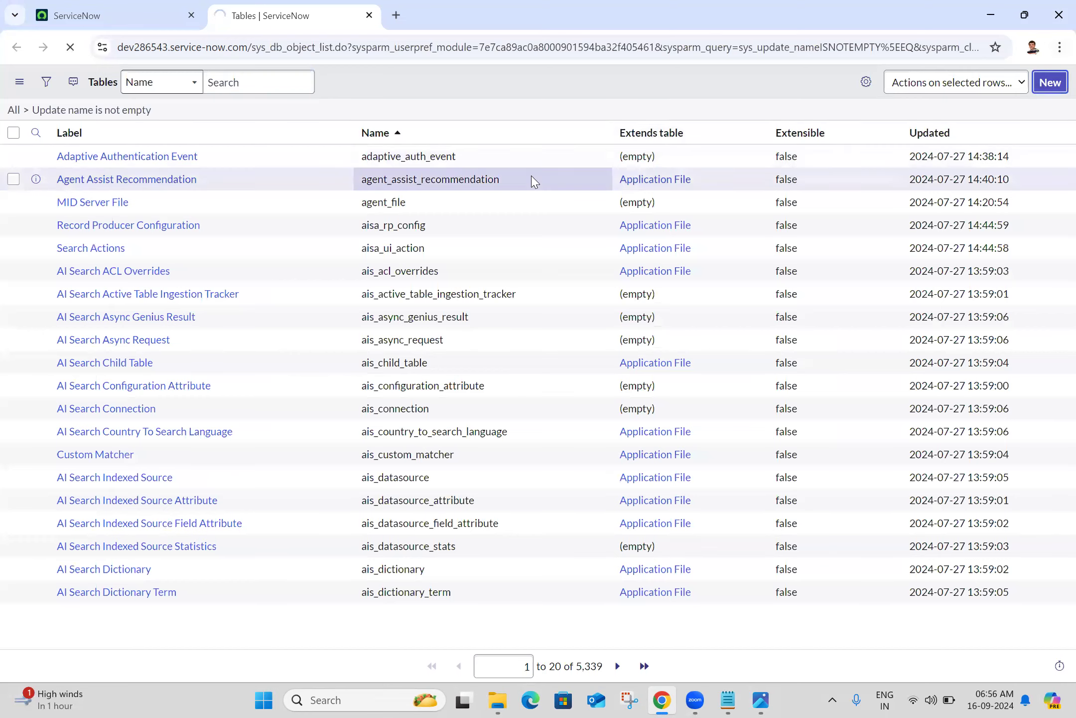
pyautogui.click(761, 699)
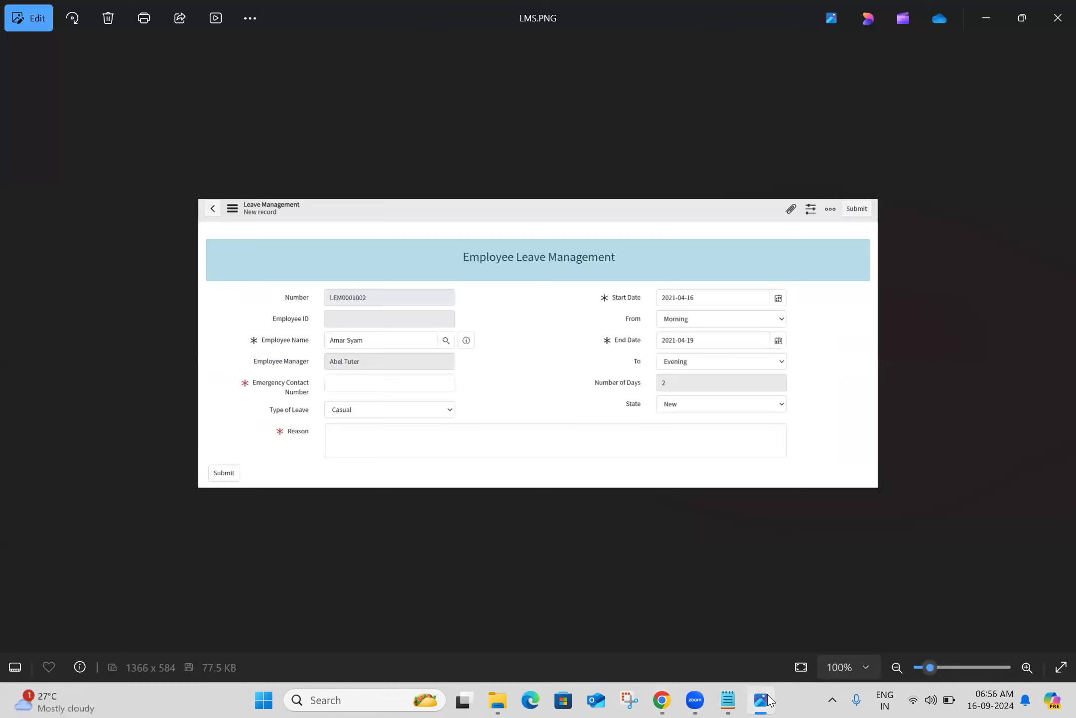
pyautogui.click(763, 700)
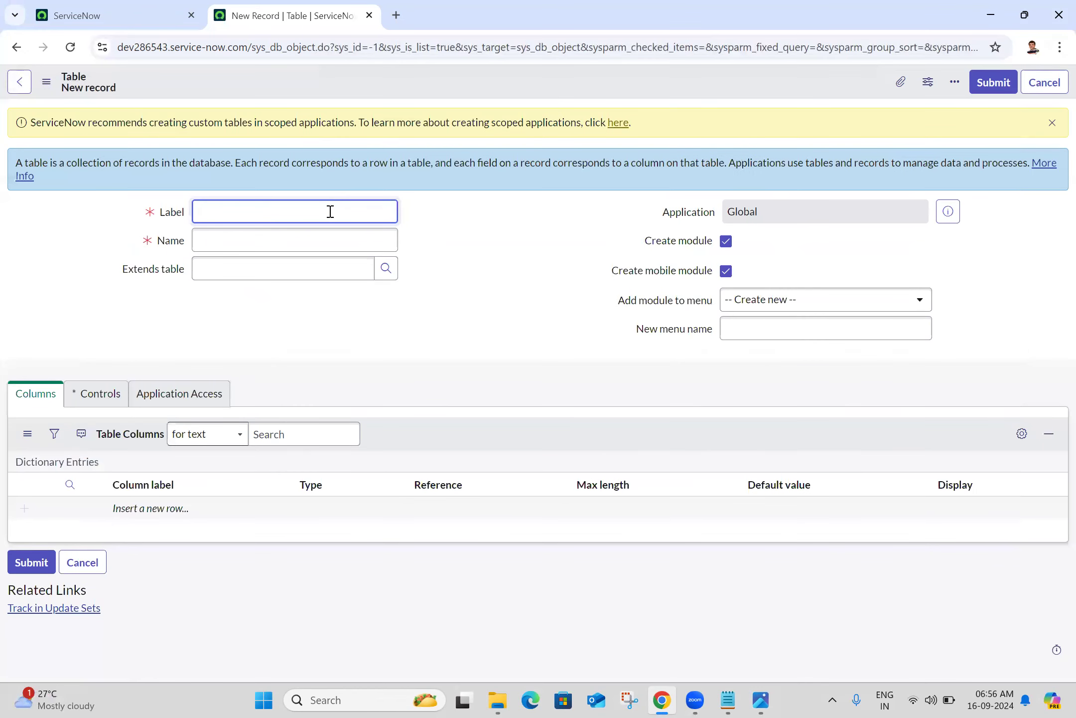
pyautogui.write('Leave Management System')
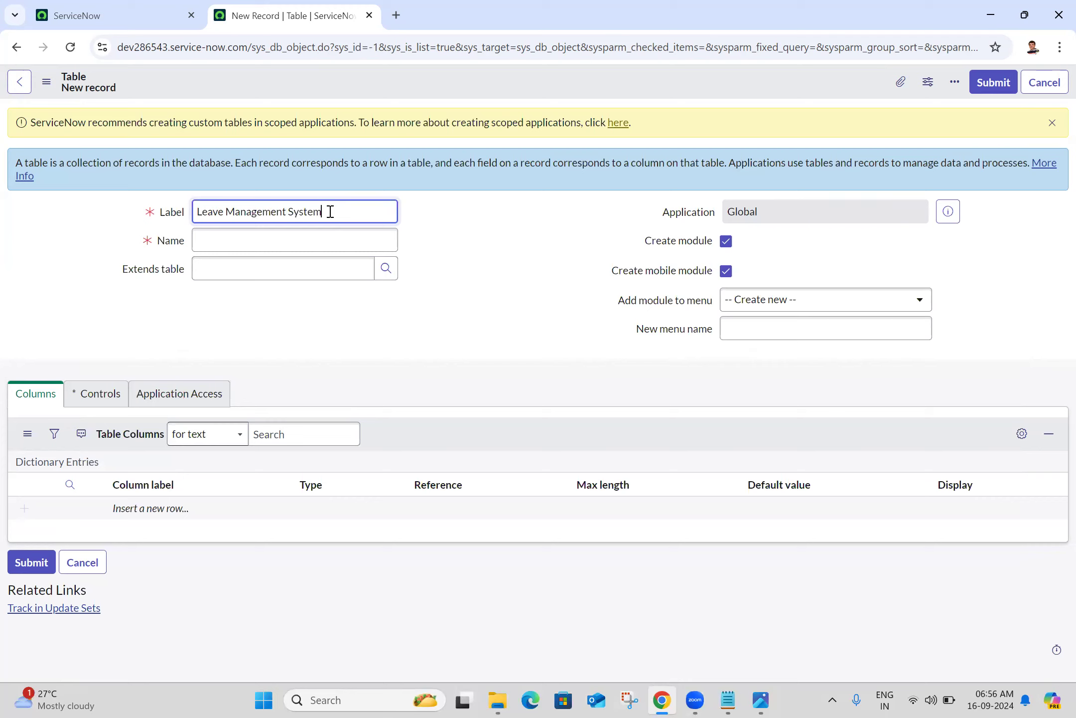
pyautogui.click(559, 305)
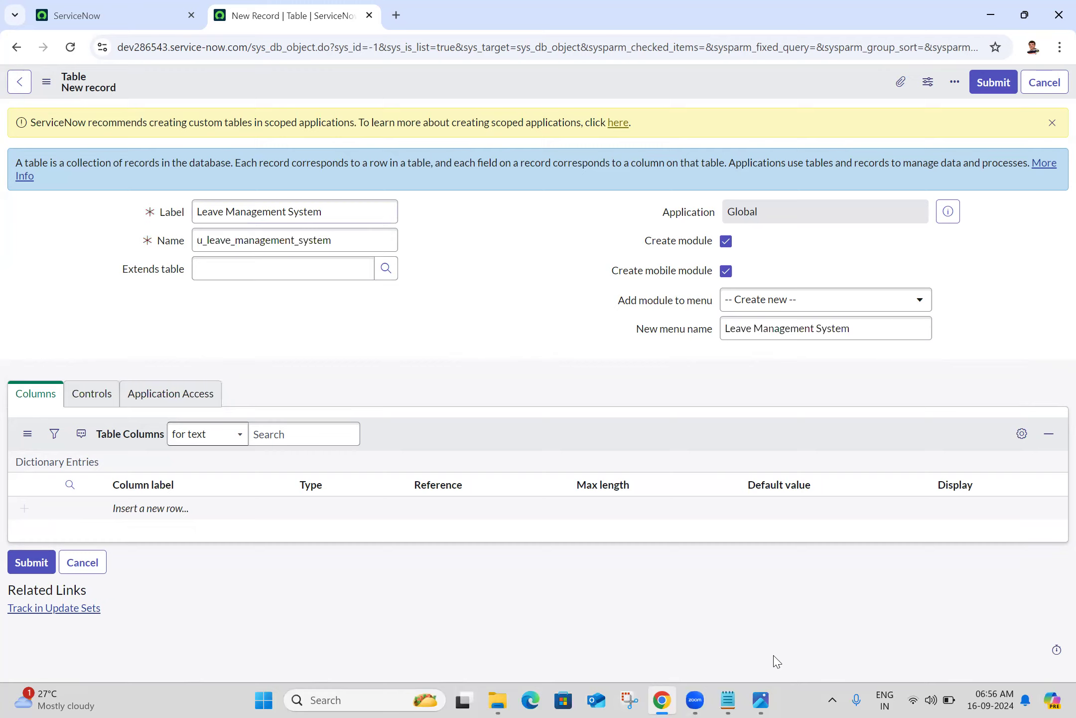
pyautogui.click(764, 696)
pyautogui.click(764, 696)
# Turn on Auto-number in the table's controls, change the prefix from LEA to LMS, and save
pyautogui.click(83, 388)
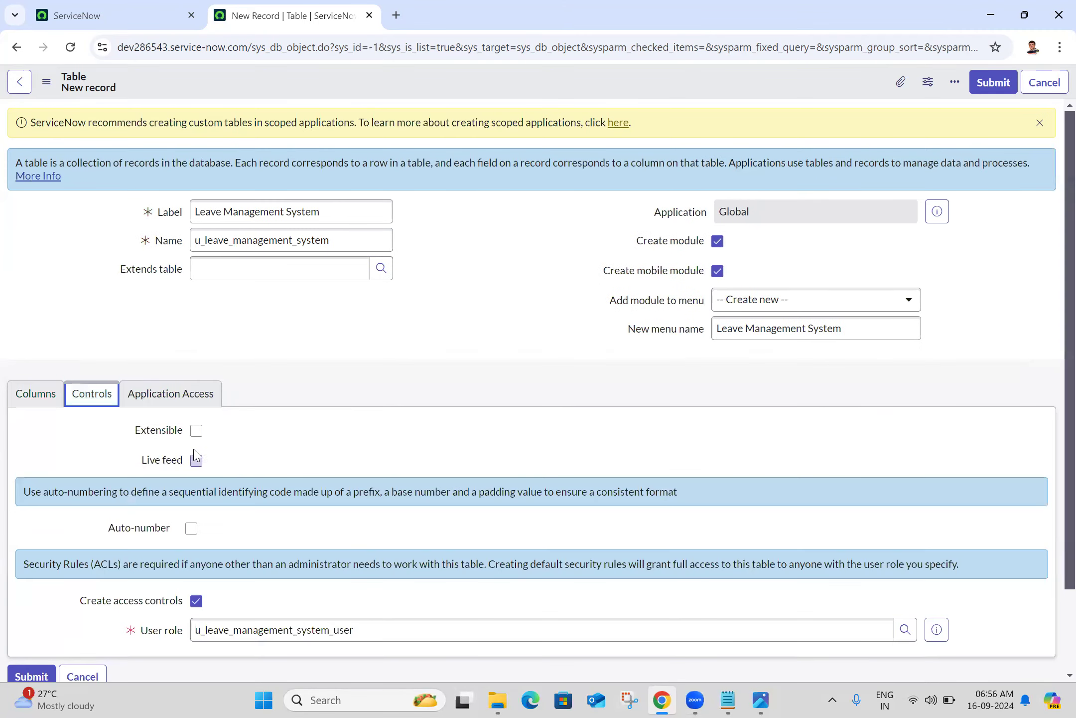
pyautogui.click(192, 529)
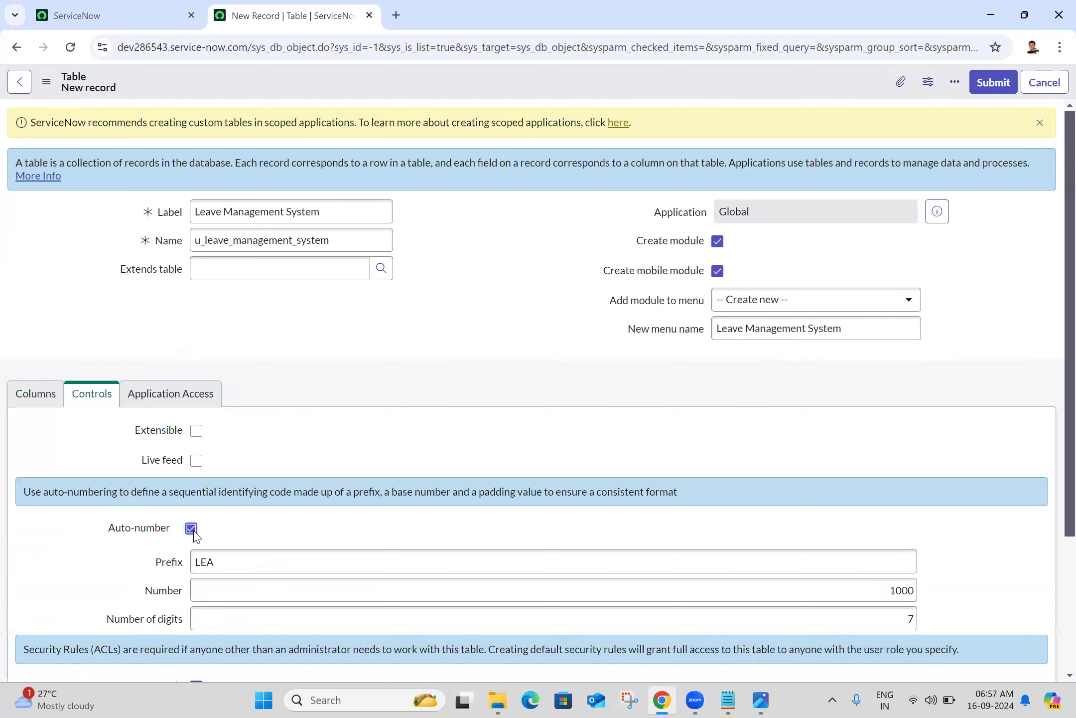
pyautogui.click(243, 556)
pyautogui.doubleClick(258, 570)
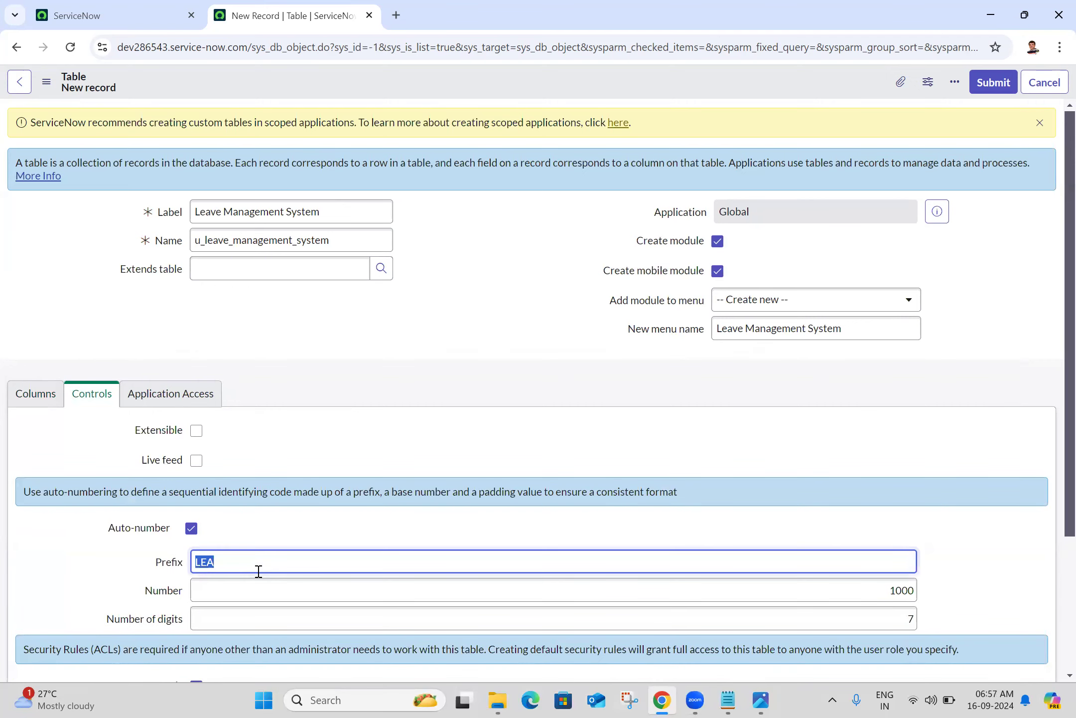
pyautogui.write('LMS')
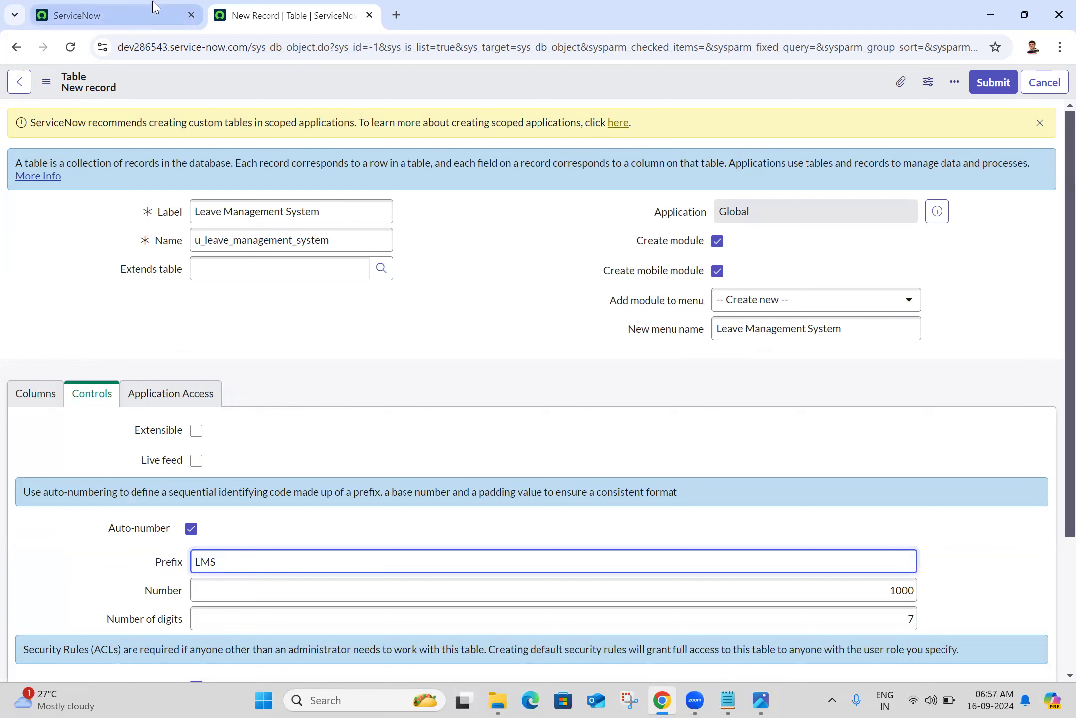
pyautogui.click(48, 90)
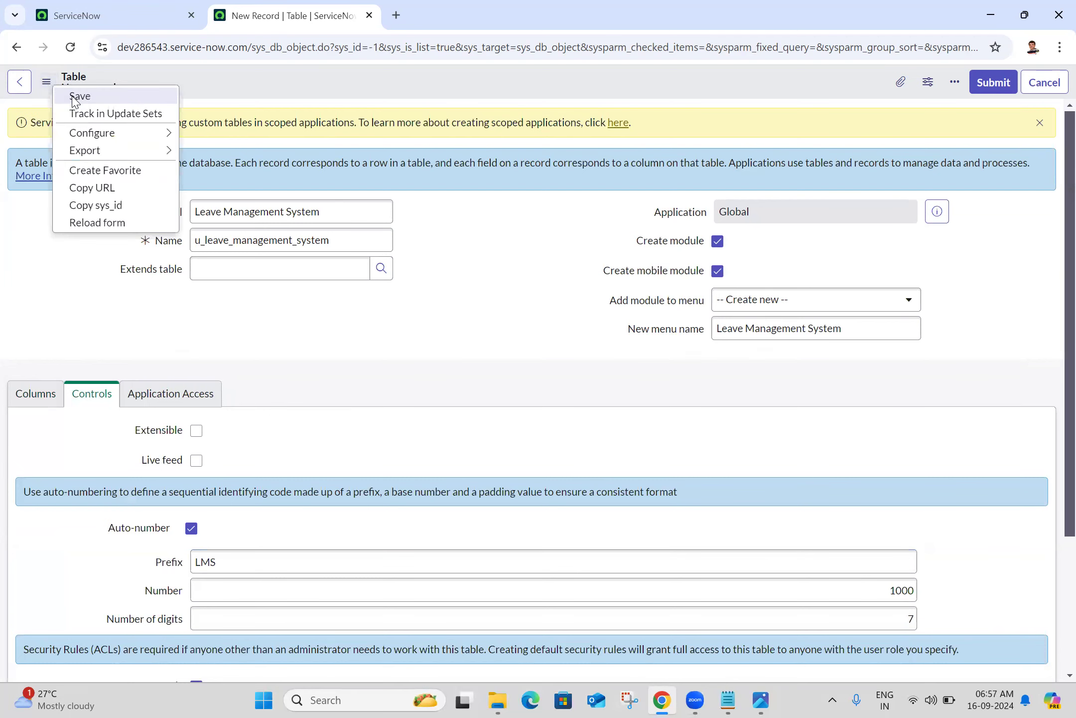
pyautogui.click(73, 97)
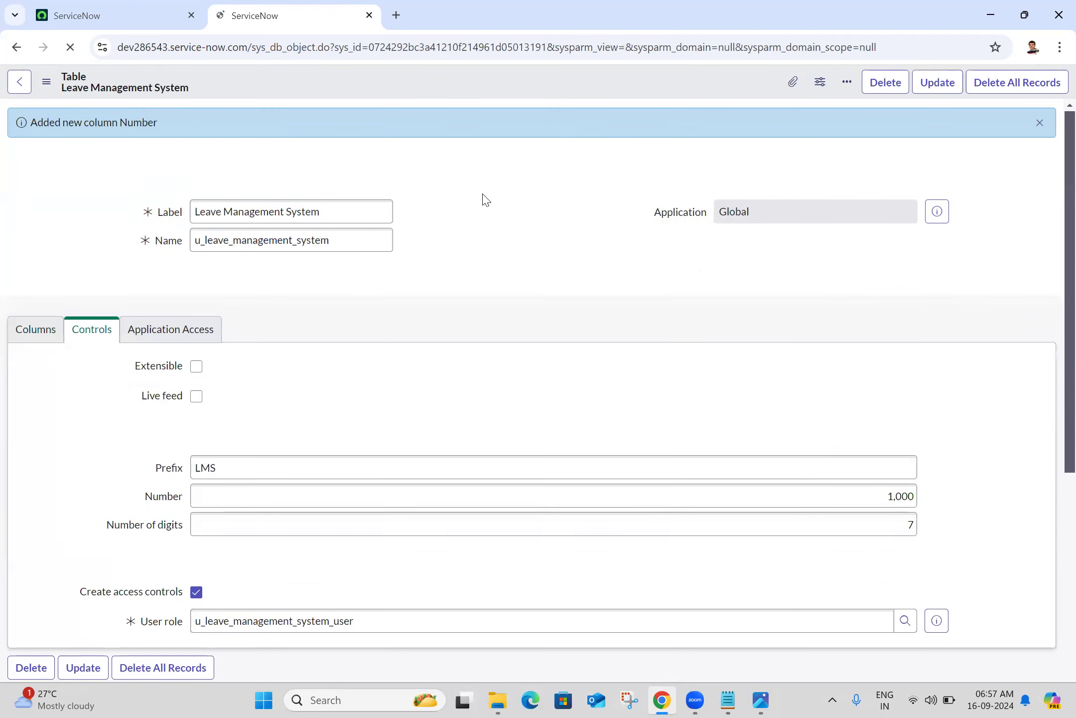
# Reload the ServiceNow home tab, close the Leave Management System table tab, and open the All navigator
pyautogui.doubleClick(347, 243)
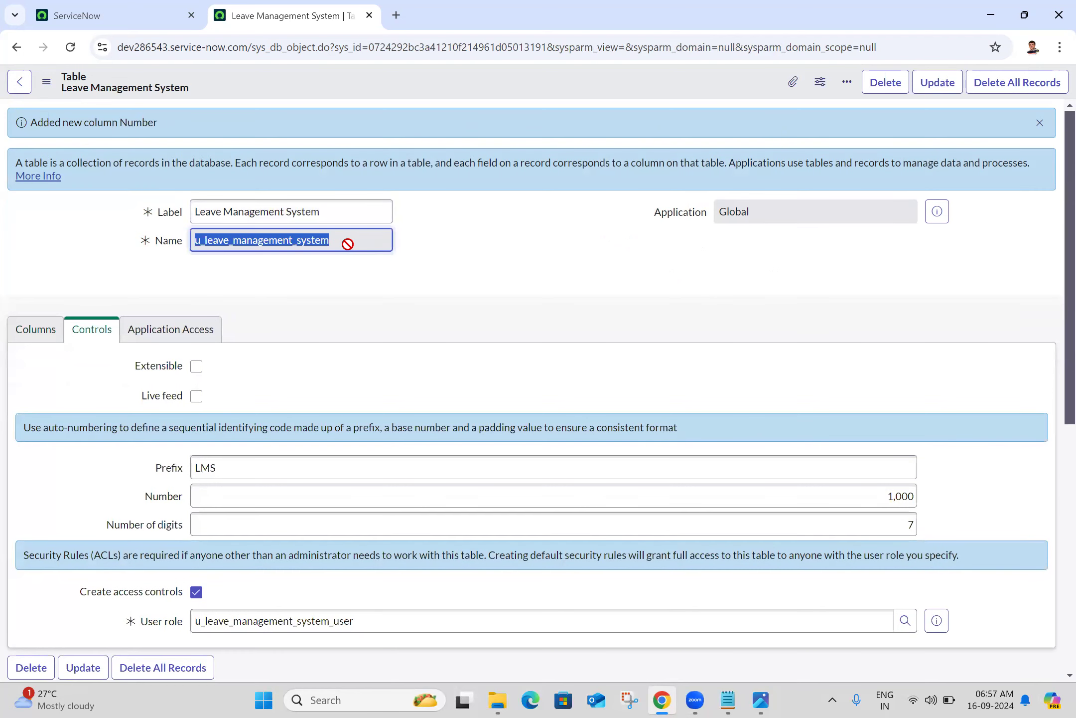
pyautogui.click(79, 15)
pyautogui.click(70, 48)
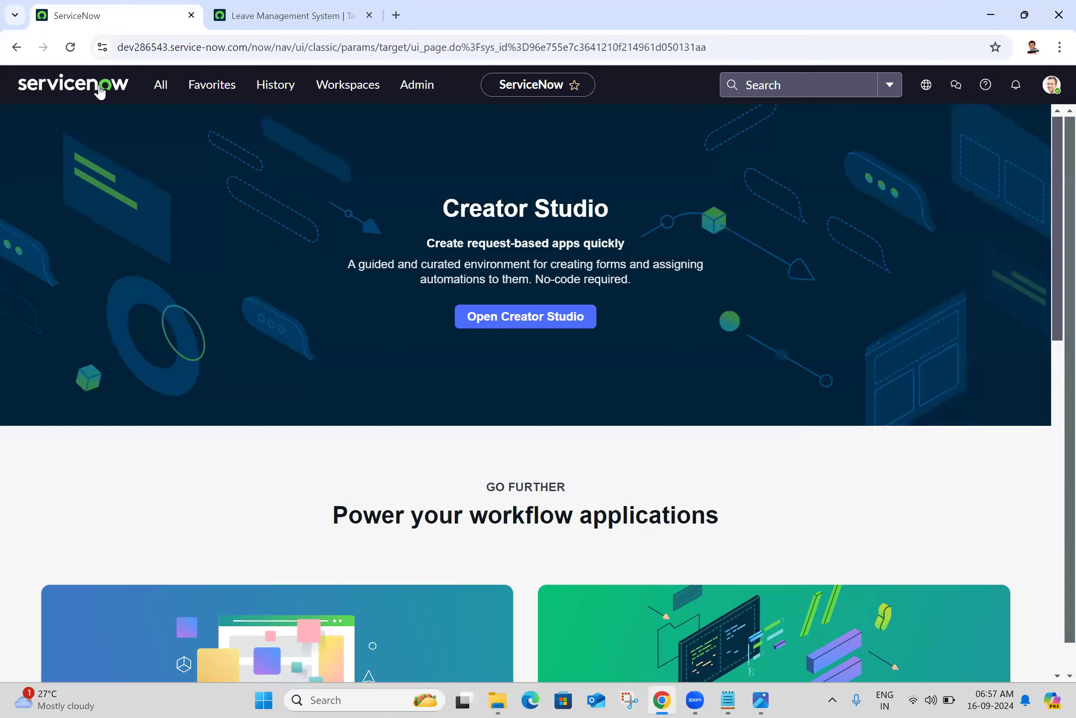
pyautogui.click(357, 11)
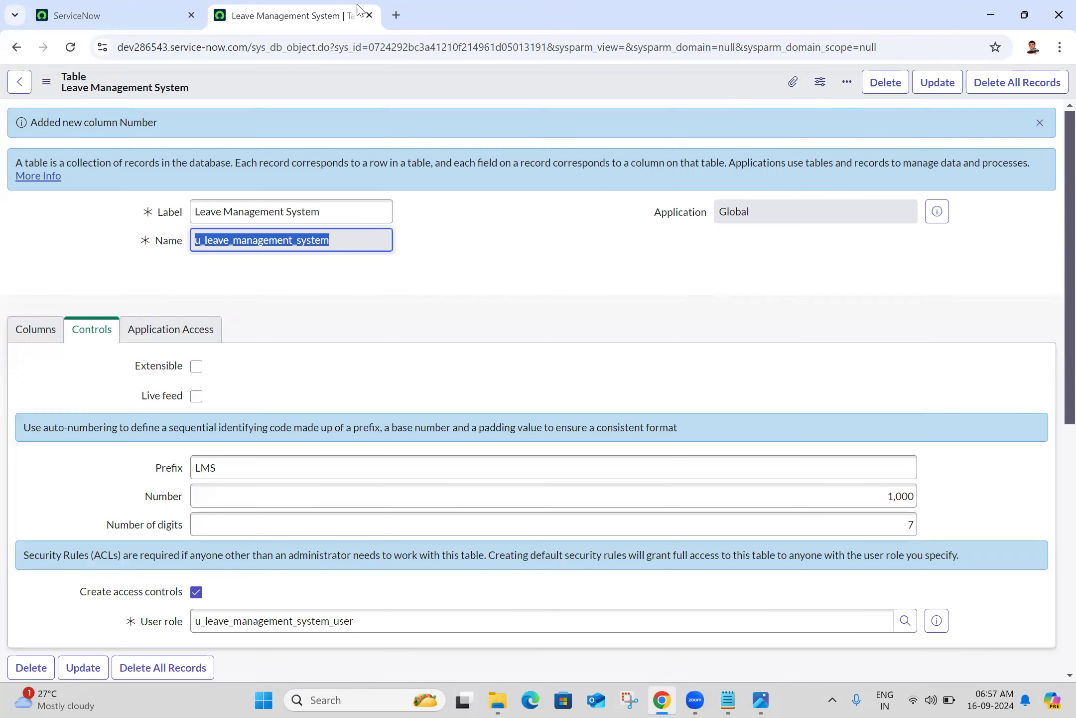
pyautogui.click(370, 15)
pyautogui.click(161, 87)
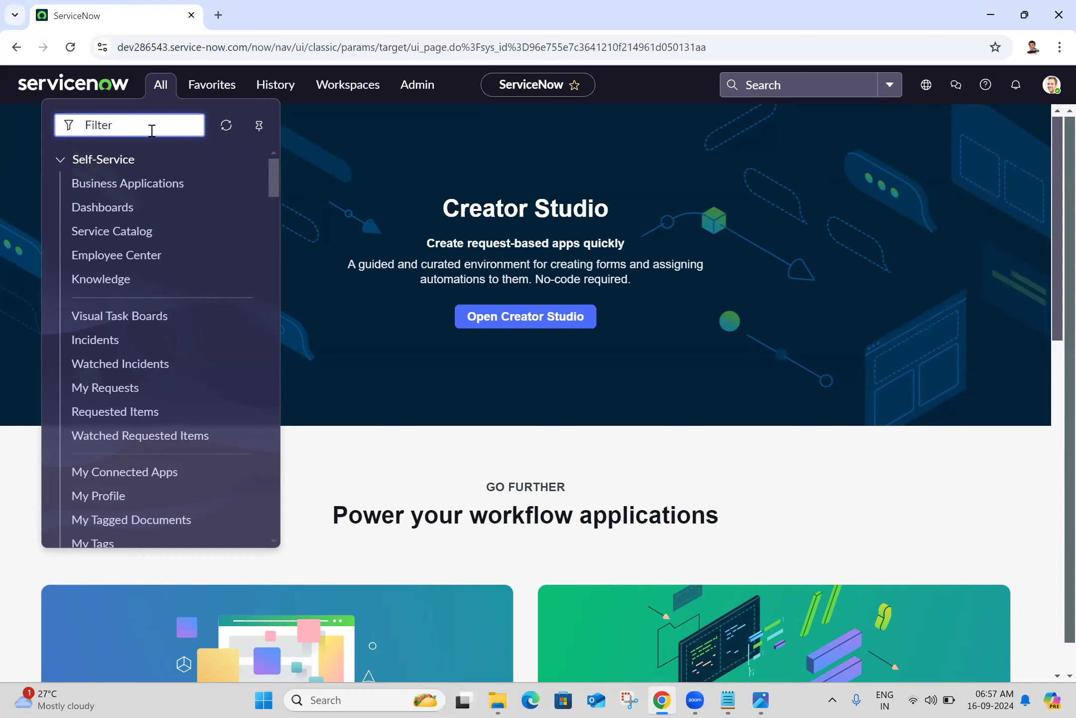
# Filter the navigator for 'leave', open Leave Management Systems in a new tab, and start a new record
pyautogui.write('leave')
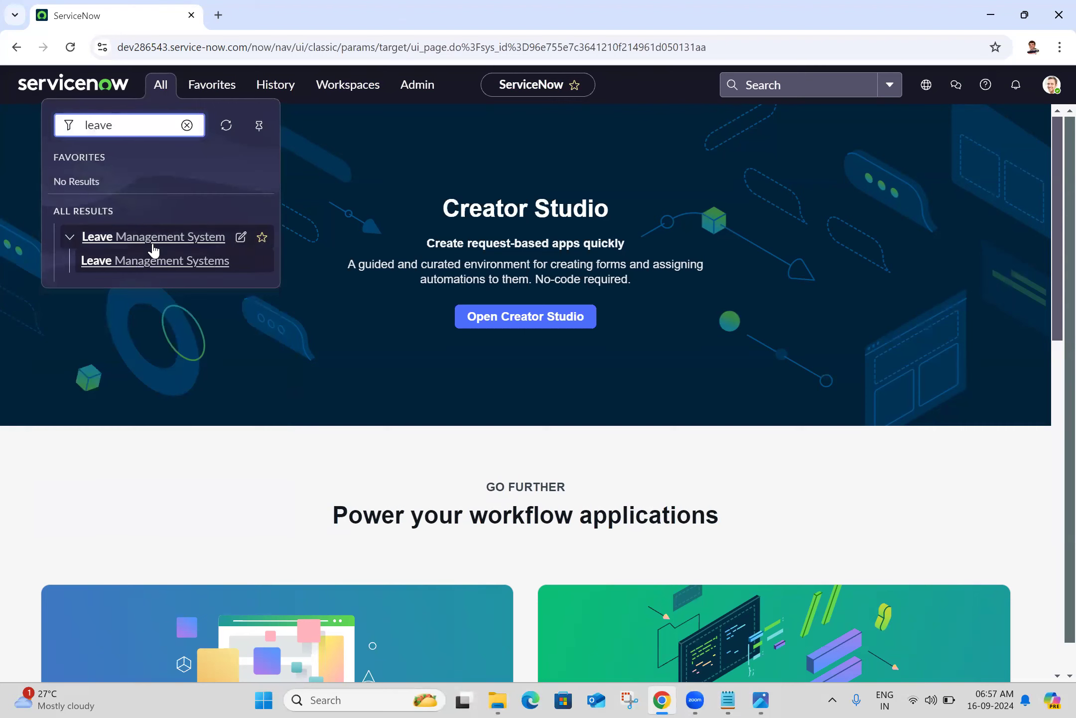
pyautogui.middleClick(161, 264)
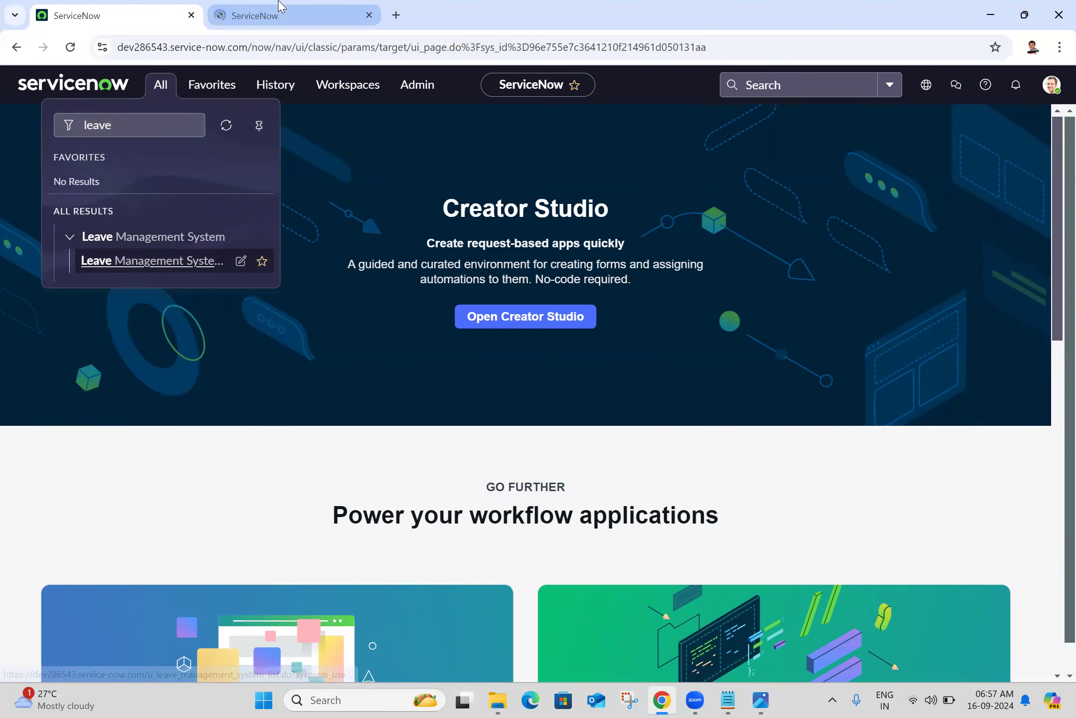
pyautogui.click(278, 9)
pyautogui.click(1050, 82)
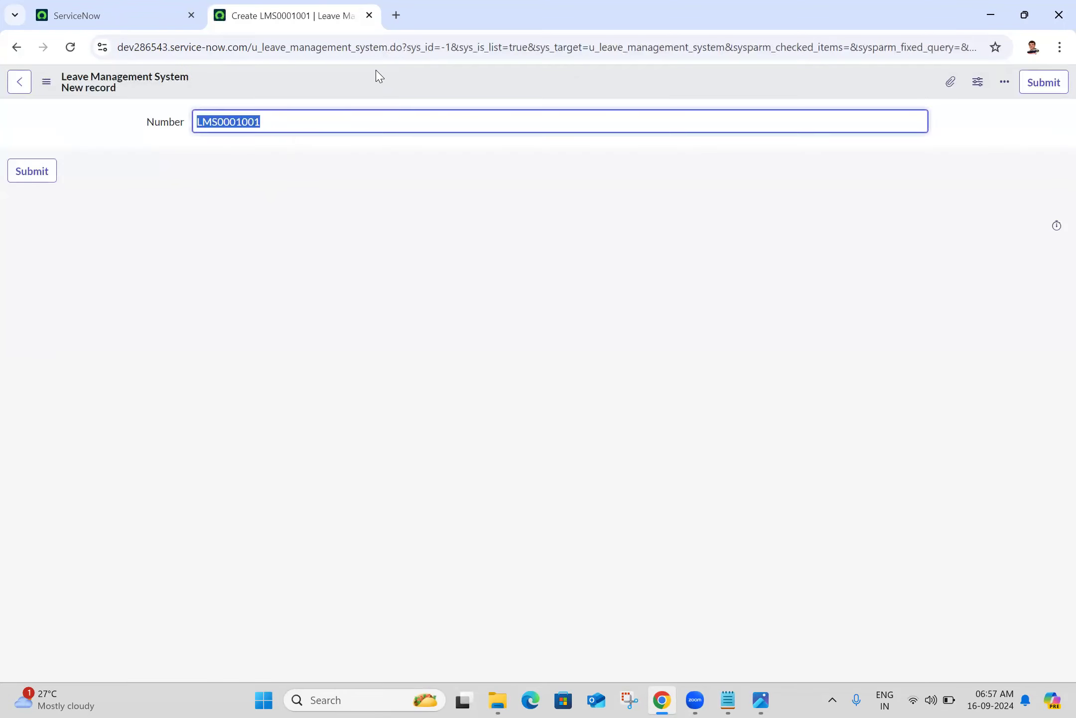
# Open Configure > Form Layout and move * Annotation from Available into the form fields below Number
pyautogui.rightClick(376, 78)
pyautogui.moveTo(435, 110)
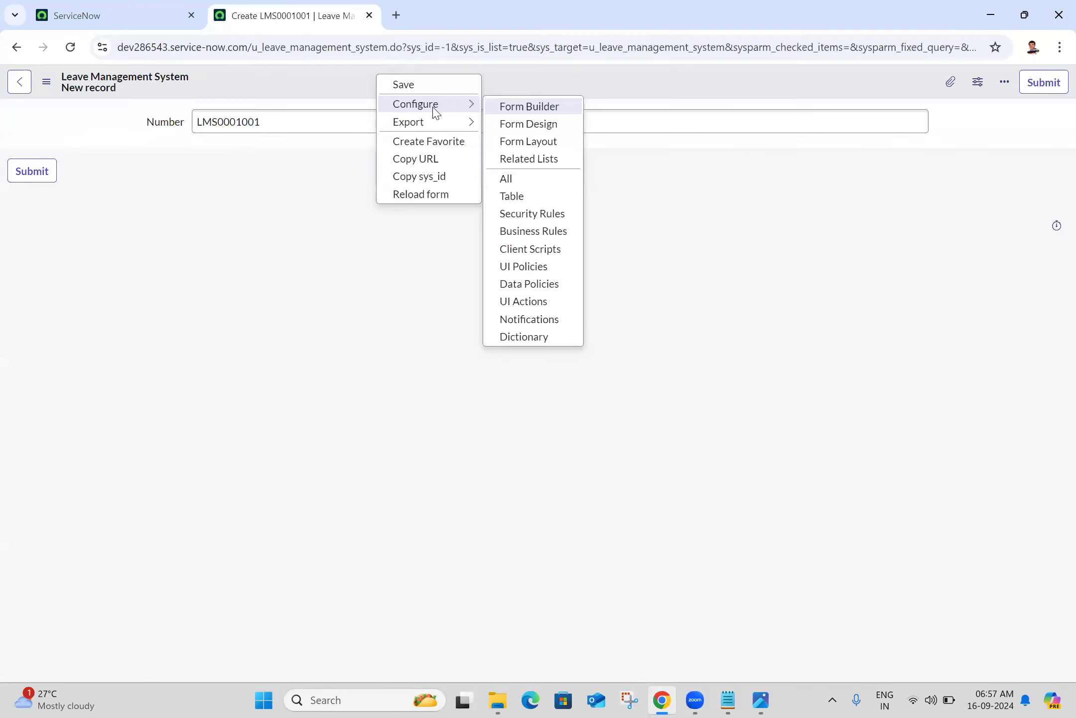
pyautogui.click(543, 143)
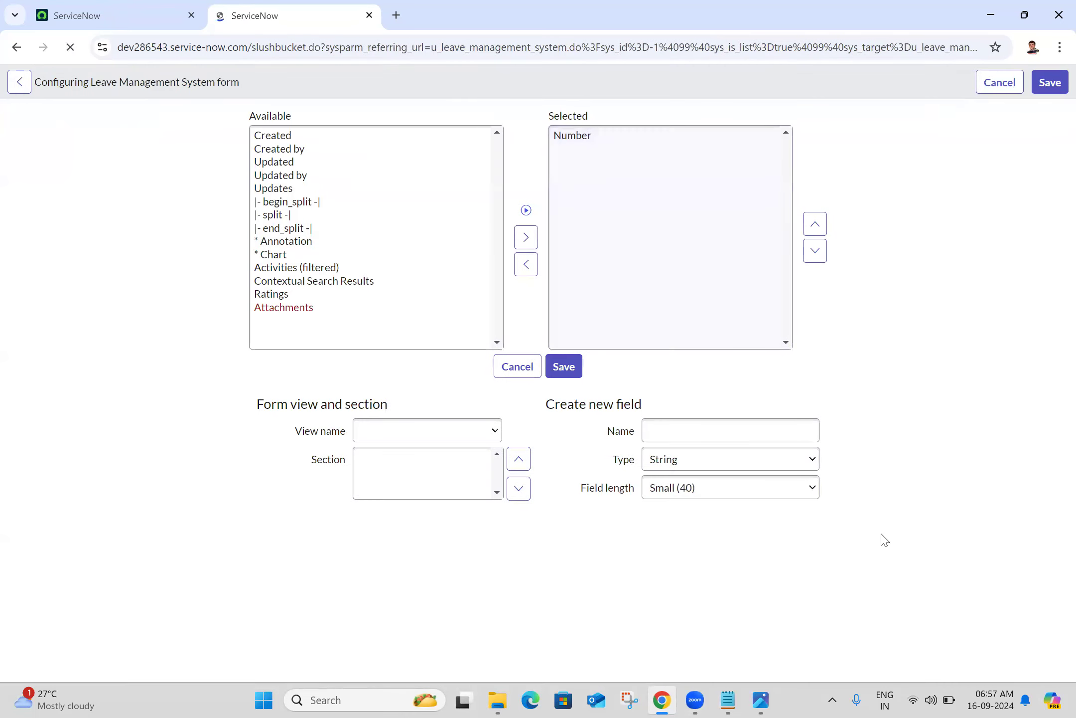
pyautogui.click(299, 241)
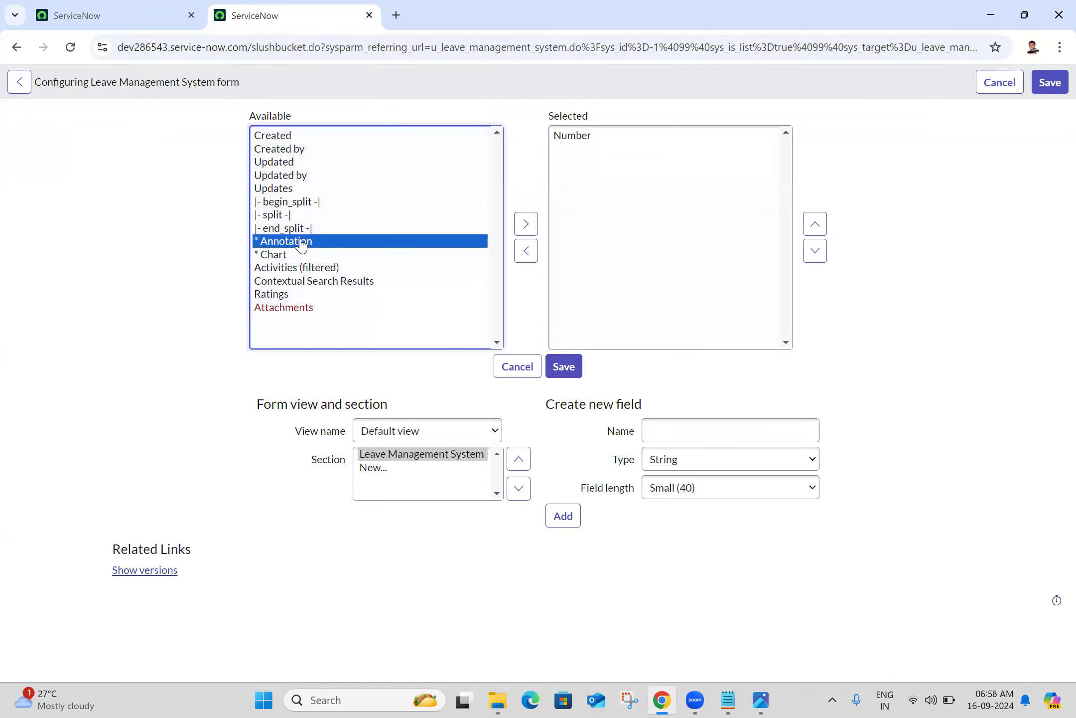
pyautogui.click(526, 224)
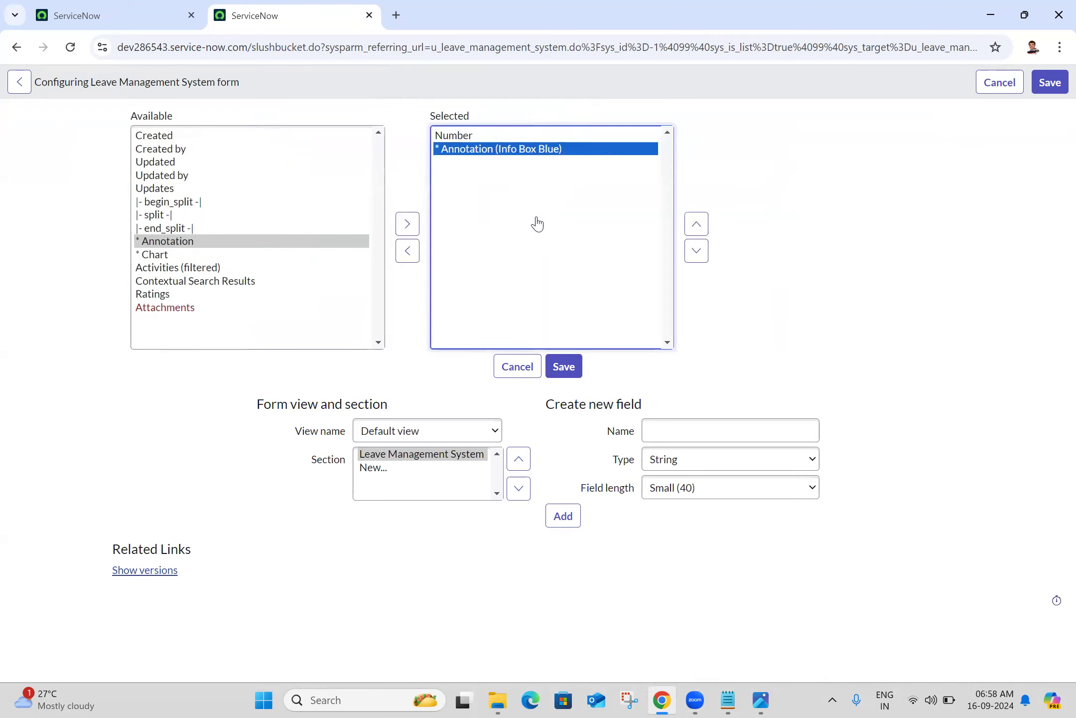
# Set the annotation HTML to <h3 style="text-align:center;color:red">Leave Management System</h3>
pyautogui.click(749, 269)
pyautogui.write('<h3>')
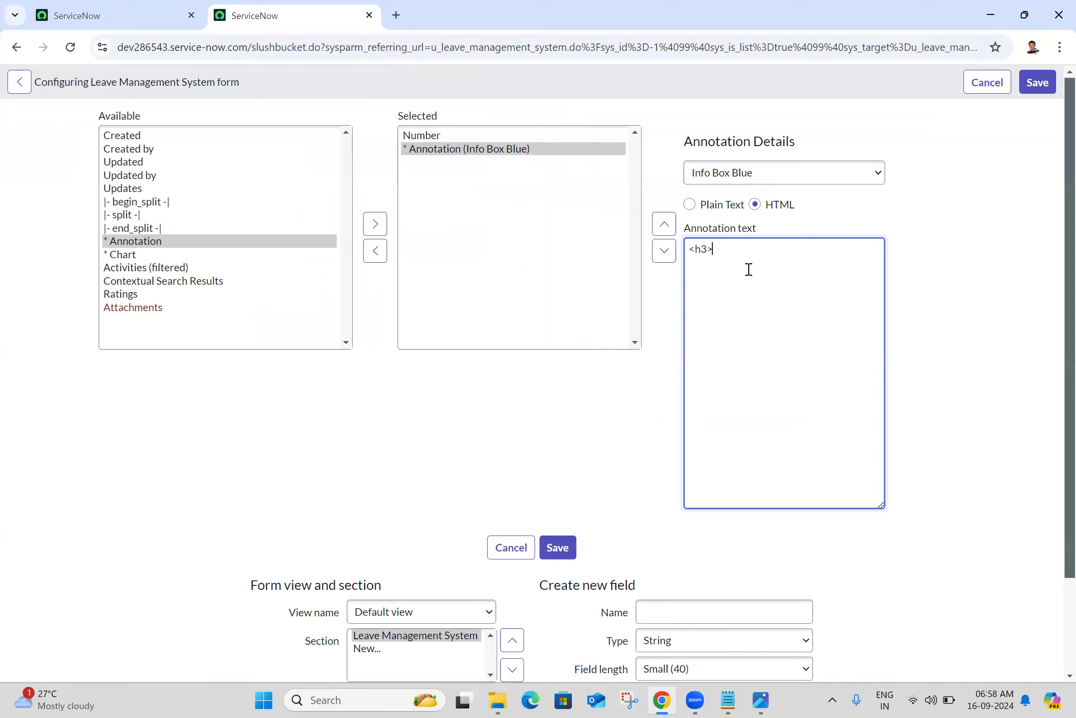
pyautogui.write('</h3')
pyautogui.write('>')
pyautogui.write('L')
pyautogui.write('eave M')
pyautogui.write('anagement ')
pyautogui.write('System')
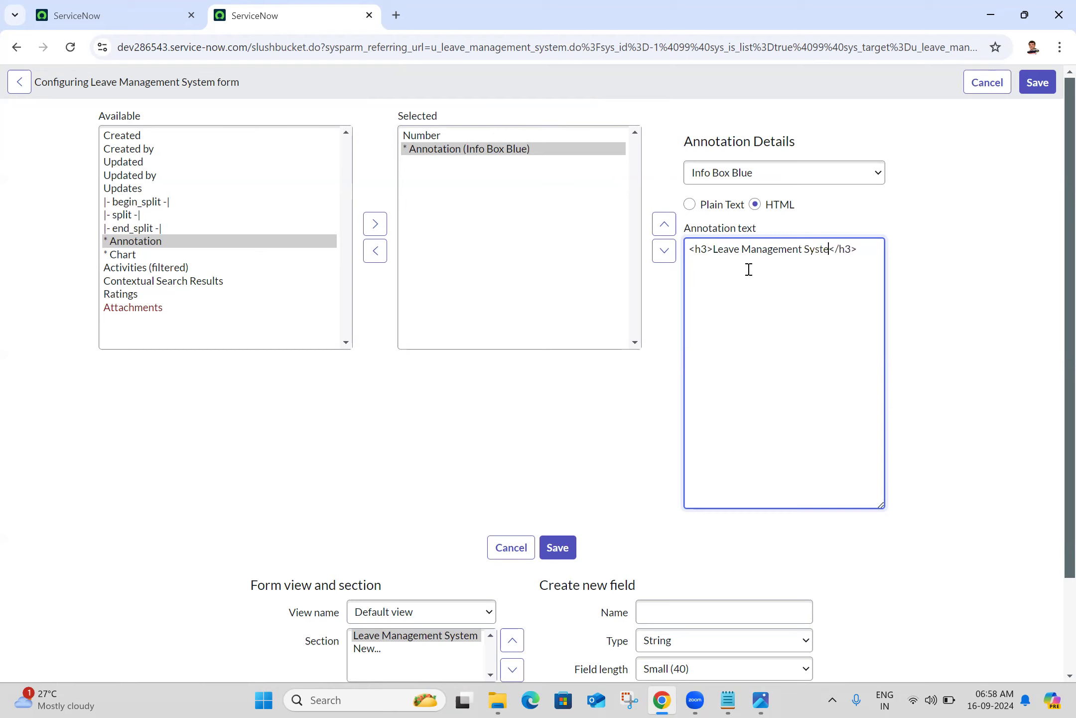
pyautogui.click(710, 251)
pyautogui.write('style')
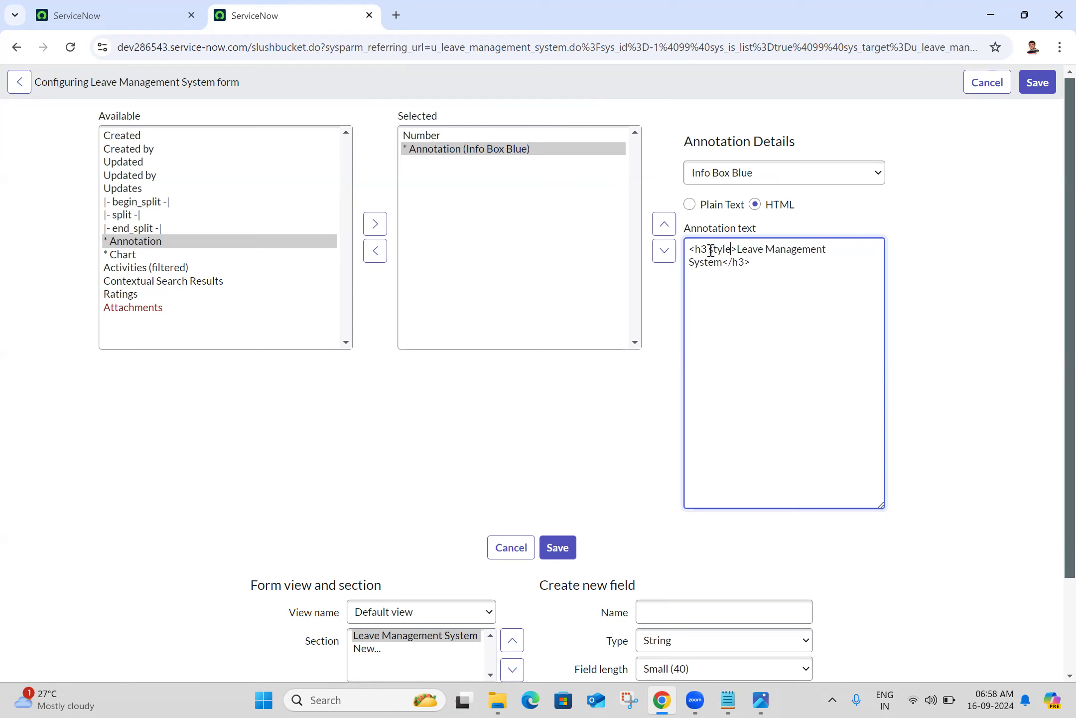
pyautogui.write('=')
pyautogui.write('""')
pyautogui.write('tex')
pyautogui.write('t-alig')
pyautogui.write('n')
pyautogui.write(':')
pyautogui.write('center')
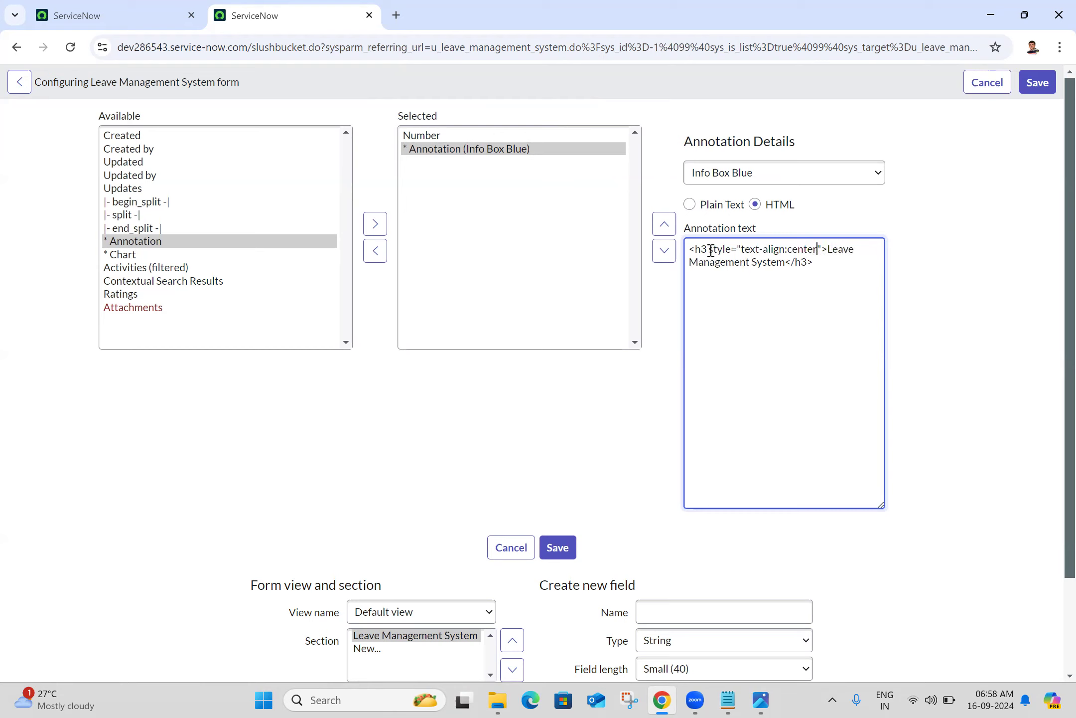
pyautogui.write(';color:')
pyautogui.press('BackSpace')
pyautogui.write(':red')
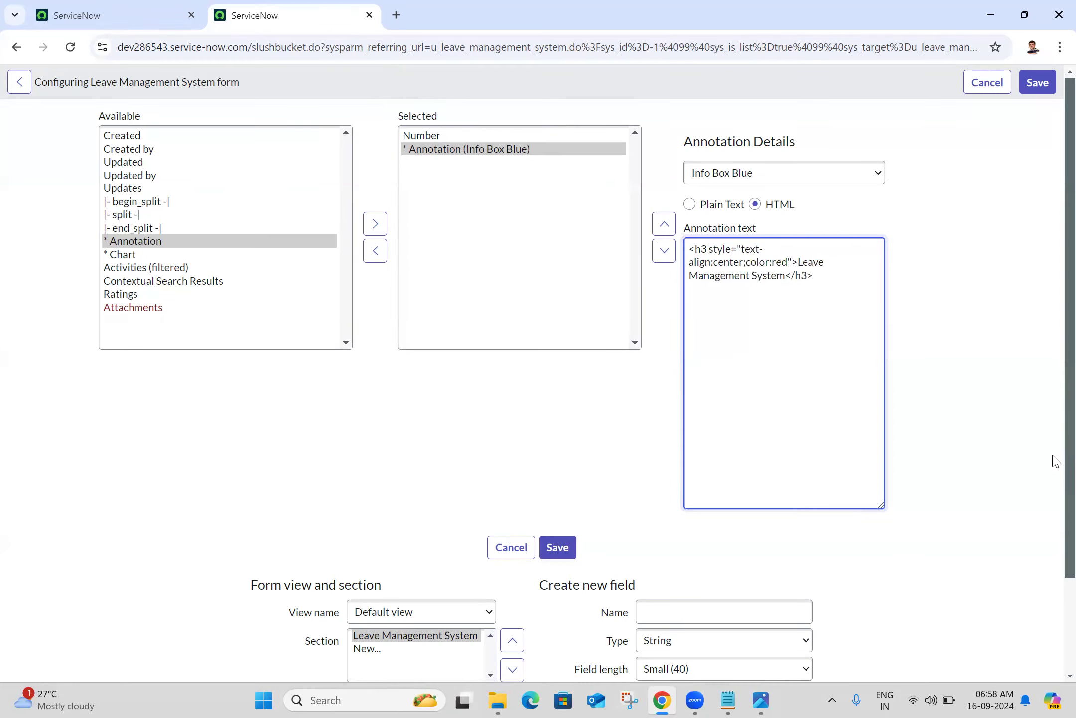
pyautogui.scroll(-3, 1056, 461)
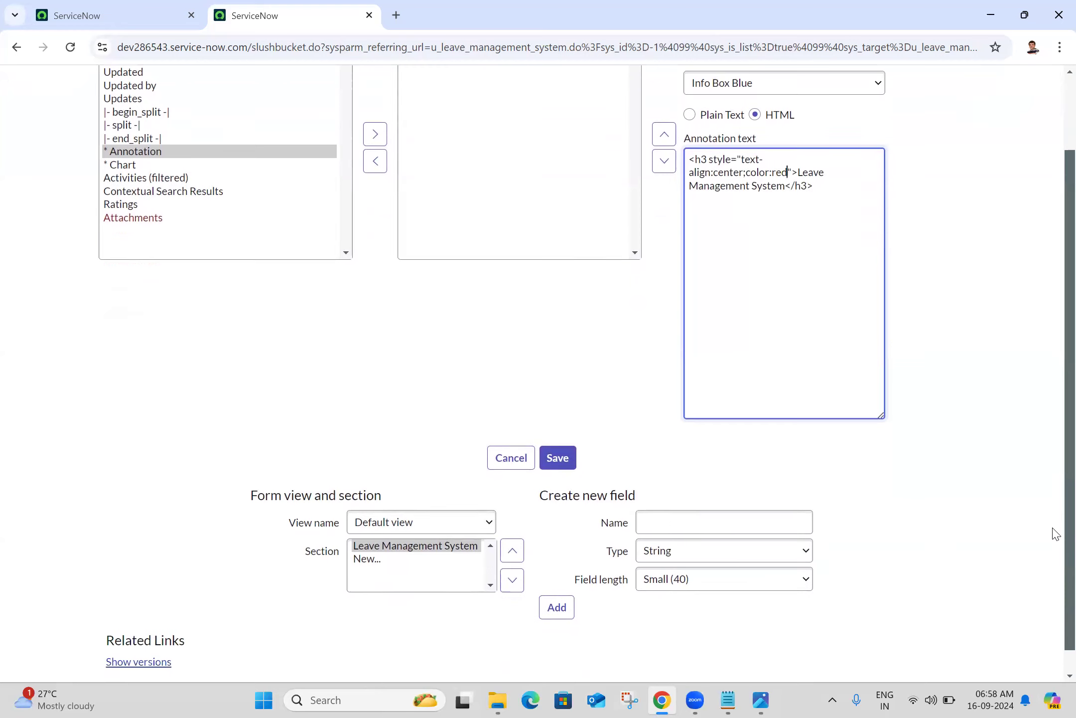
pyautogui.scroll(-1, 1054, 558)
# Check the LMS.PNG mockup, then create an Employee ID string field and add it to the form
pyautogui.click(765, 699)
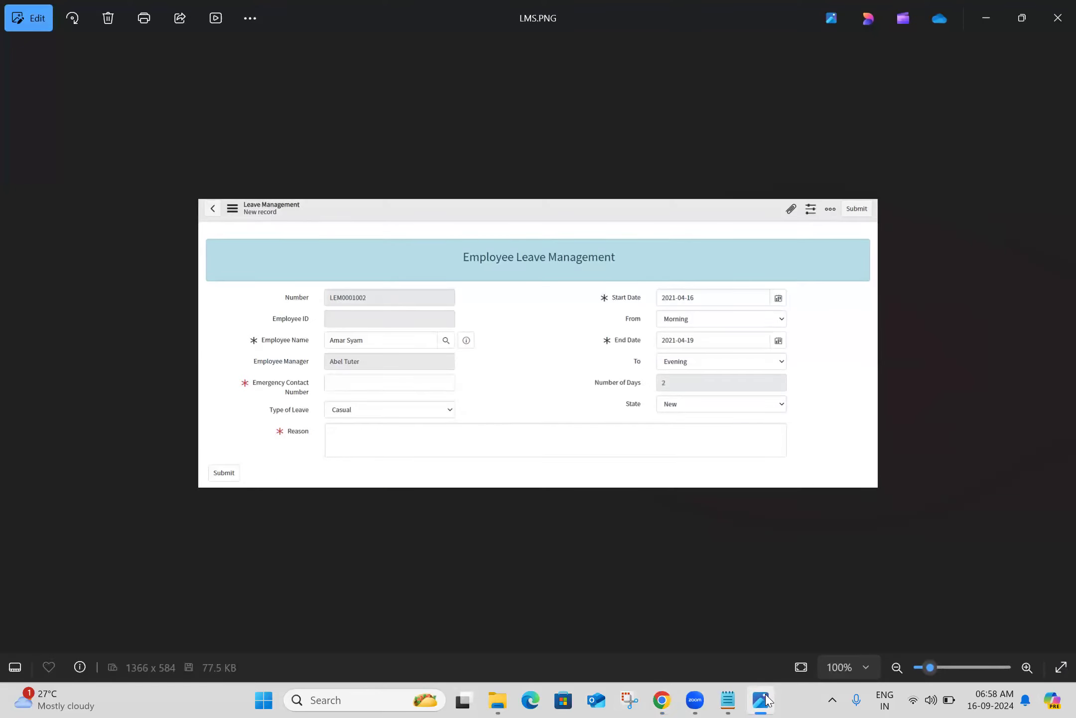
pyautogui.click(766, 700)
pyautogui.click(703, 495)
pyautogui.write('Emplo')
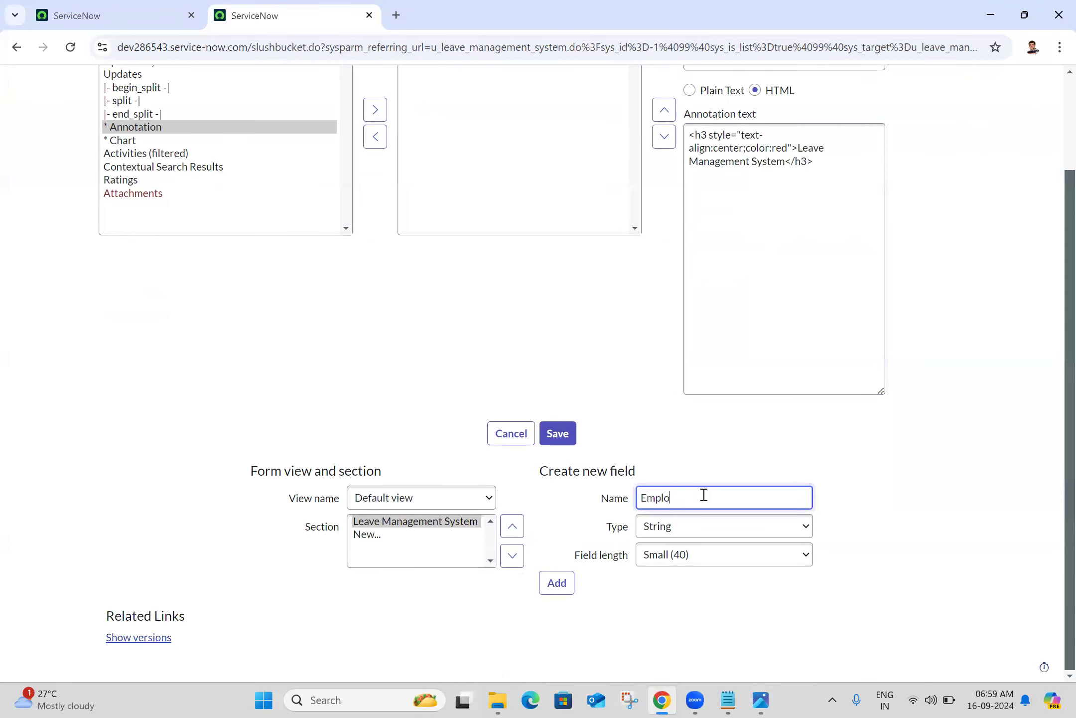
pyautogui.write('yee ID')
pyautogui.click(548, 585)
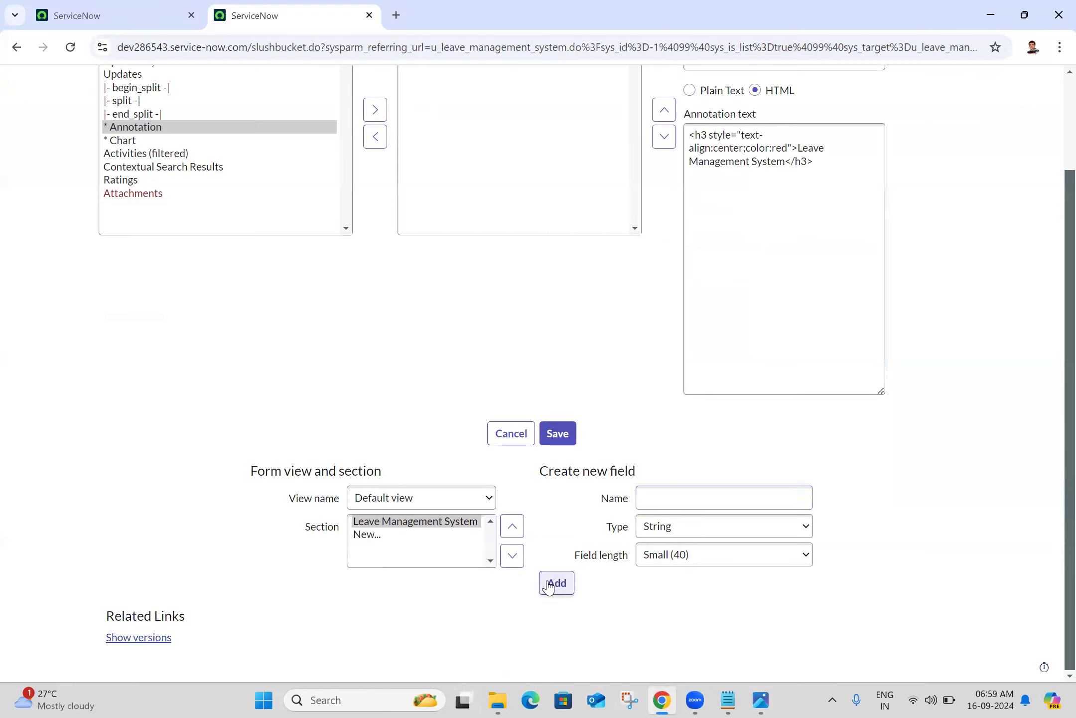
pyautogui.moveTo(1052, 155); pyautogui.dragTo(1053, 358)
pyautogui.click(1053, 357)
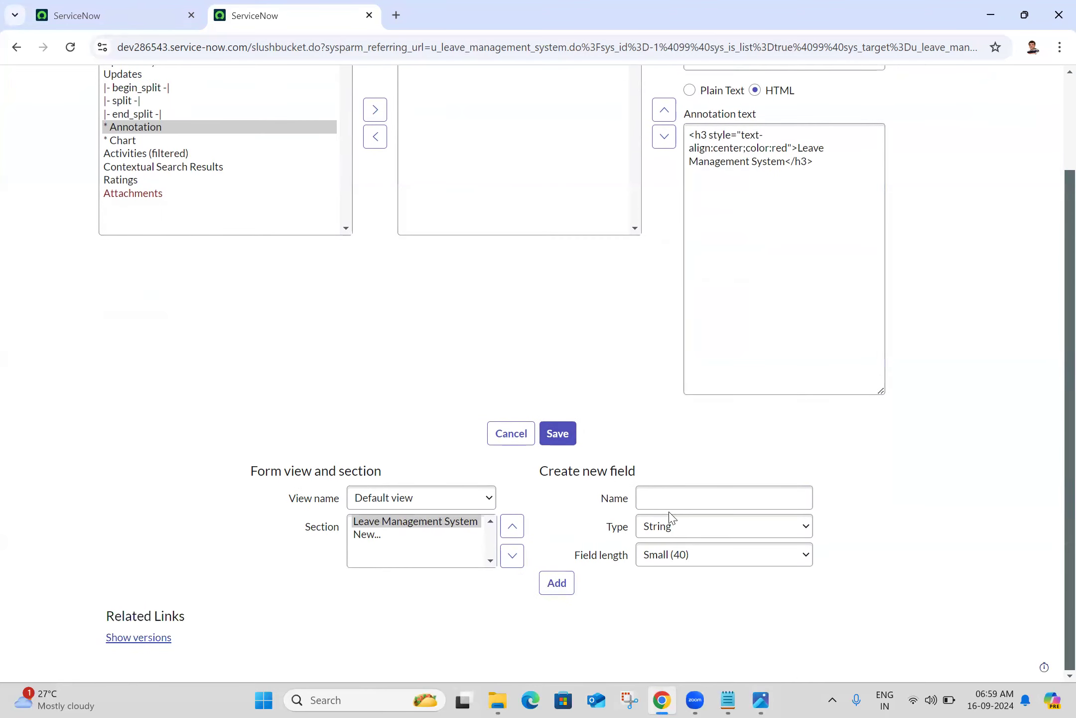
pyautogui.click(758, 700)
pyautogui.click(758, 700)
# Start a new field named 'Name' and set its type to Reference
pyautogui.click(695, 506)
pyautogui.write('Name')
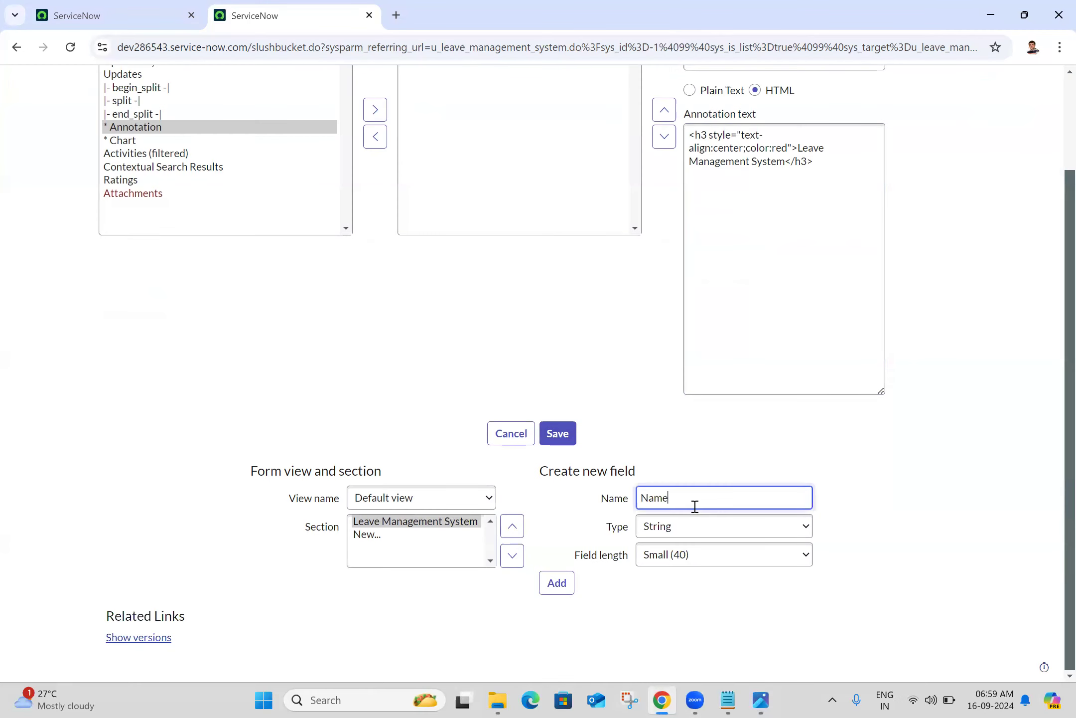
pyautogui.click(678, 536)
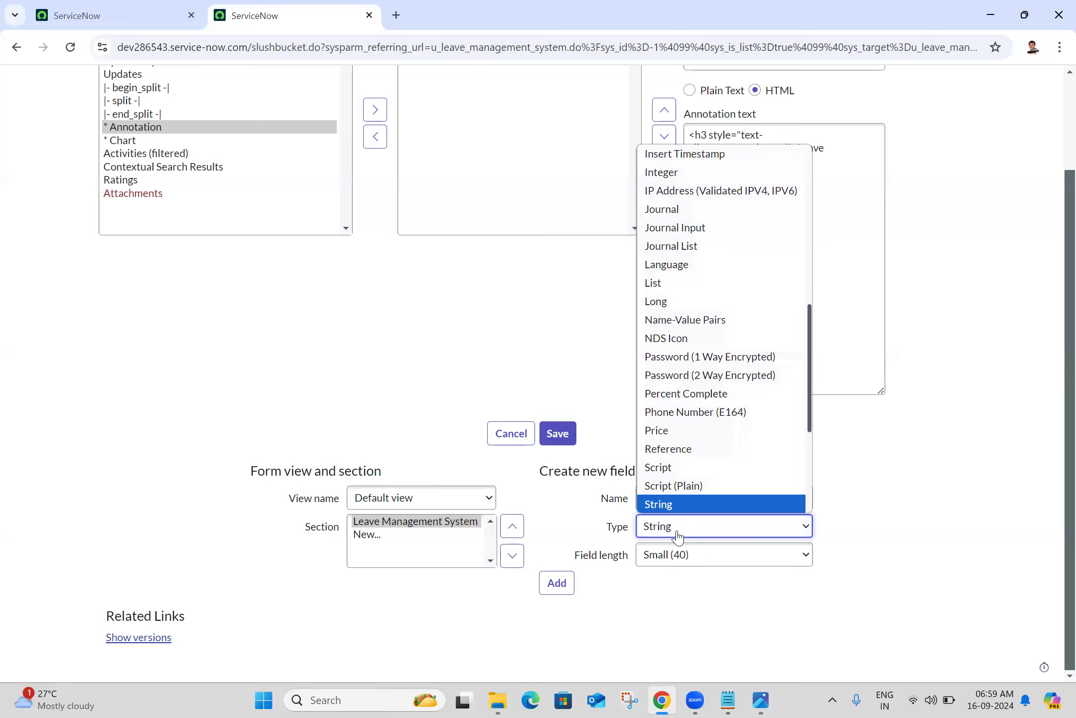
pyautogui.press('r')
pyautogui.press('Return')
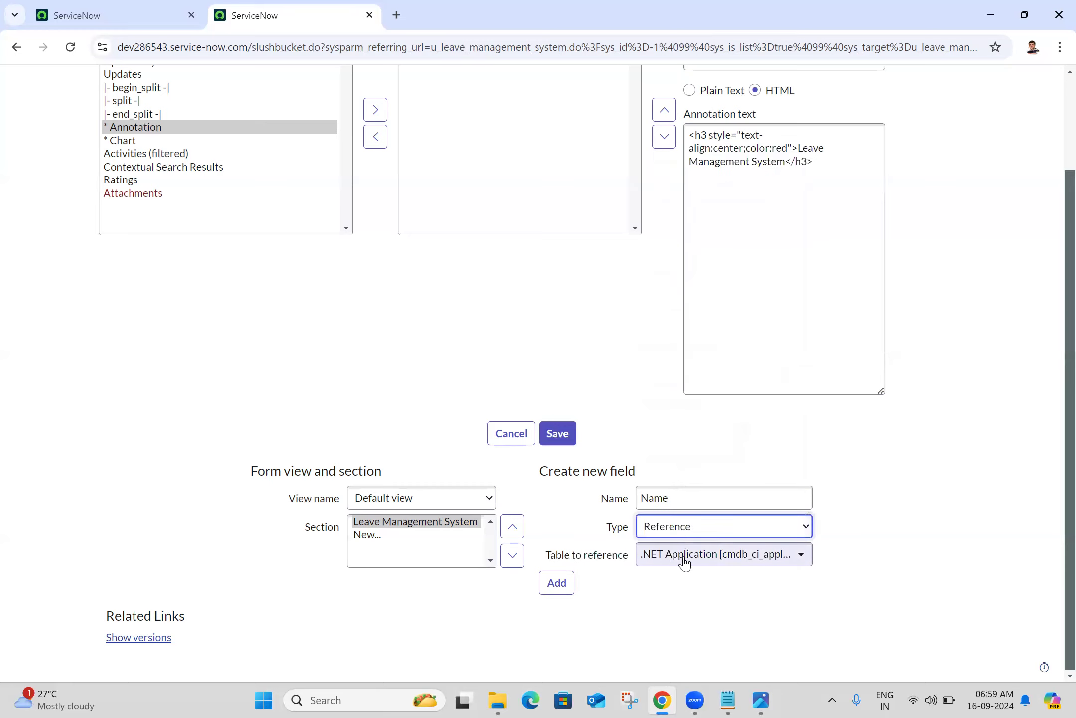
# Point the reference at the User [sys_user] table and add the Manager field to the form
pyautogui.click(685, 562)
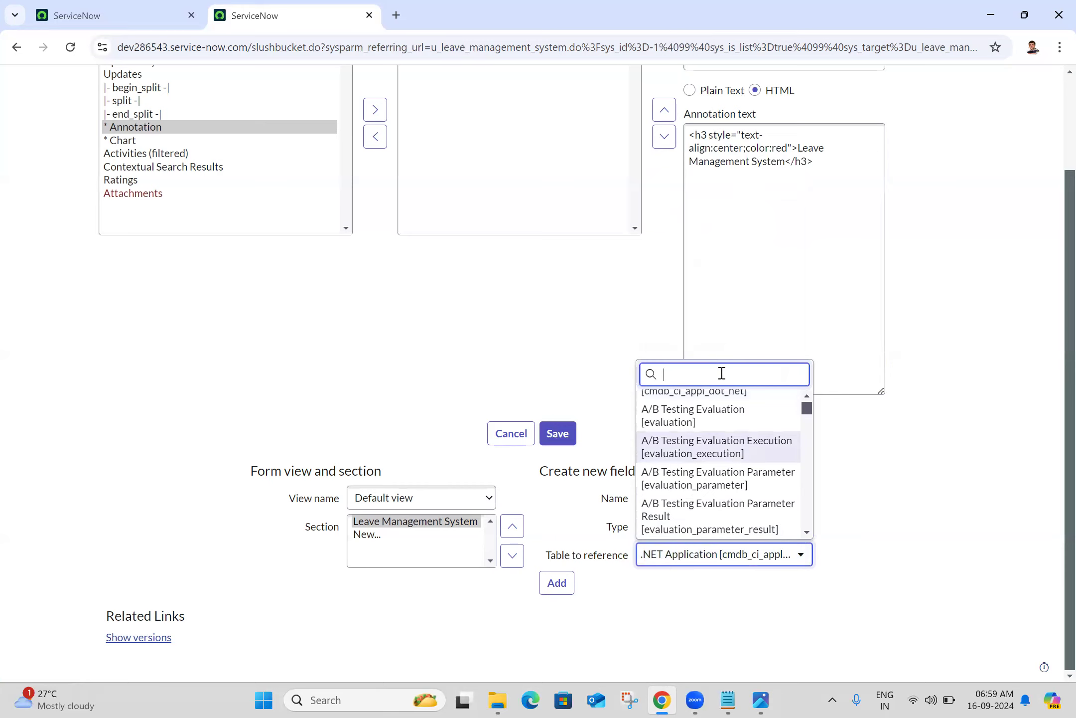
pyautogui.write('sys_user')
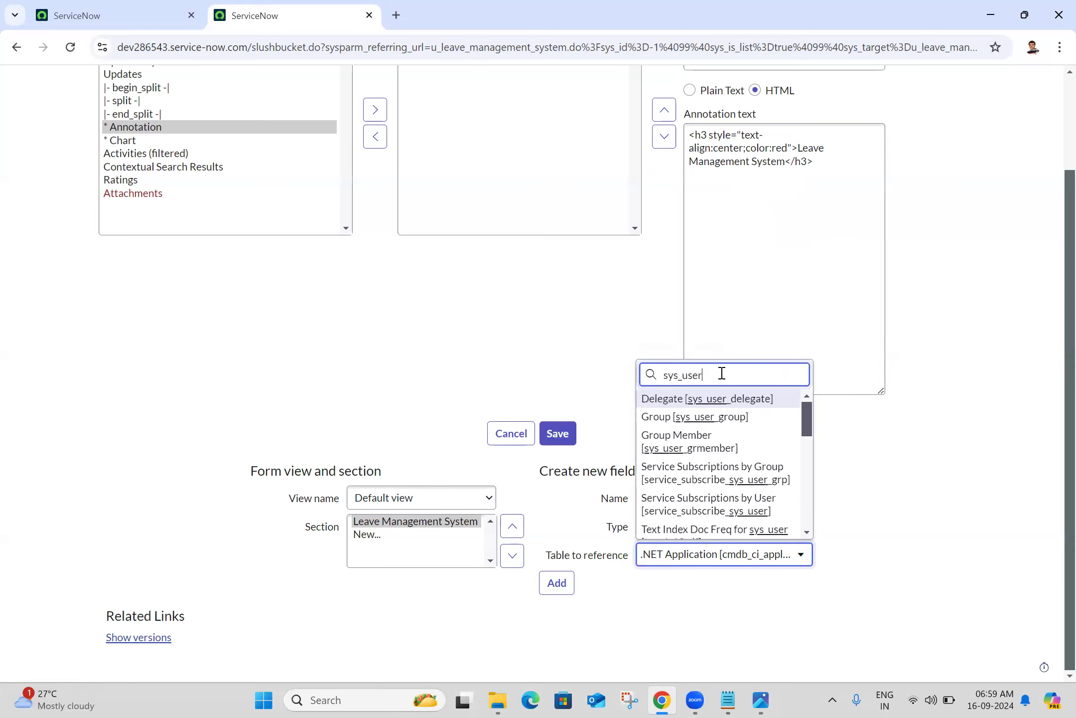
pyautogui.click(806, 471)
pyautogui.scroll(-4, 806, 471)
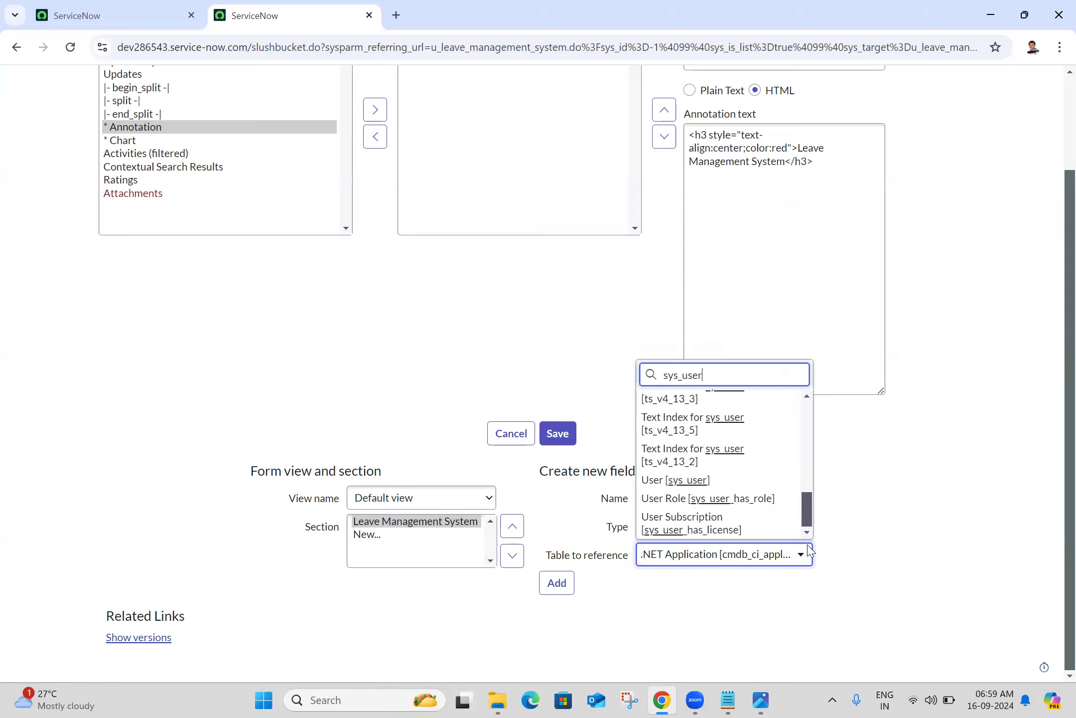
pyautogui.click(684, 480)
pyautogui.click(560, 584)
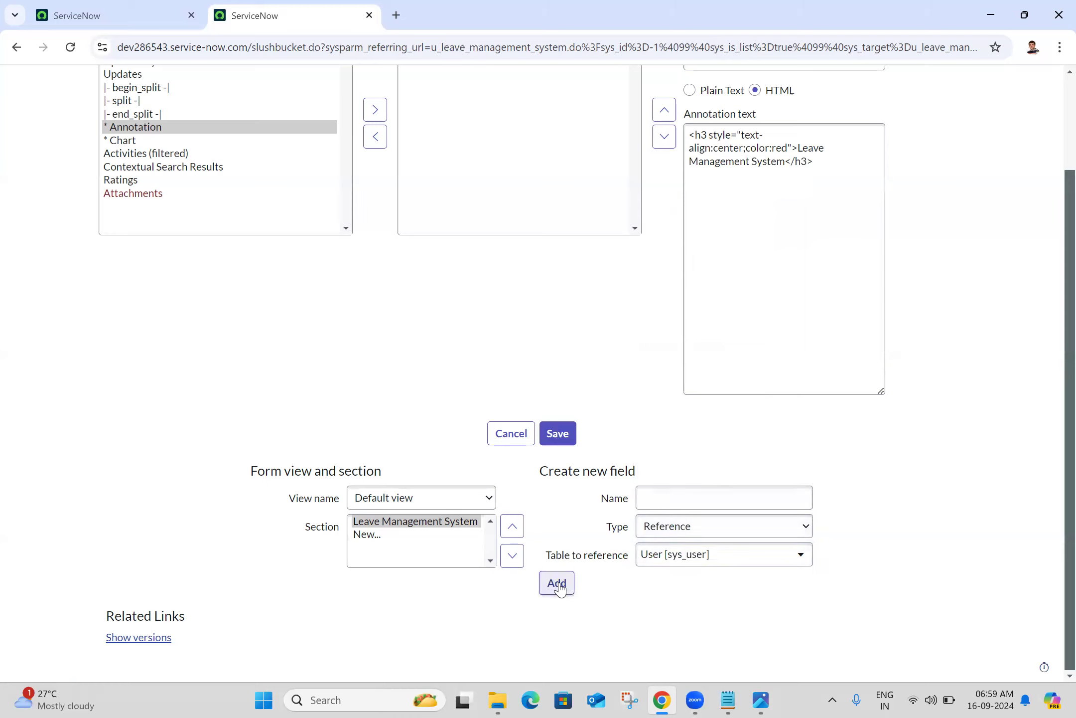
pyautogui.click(708, 494)
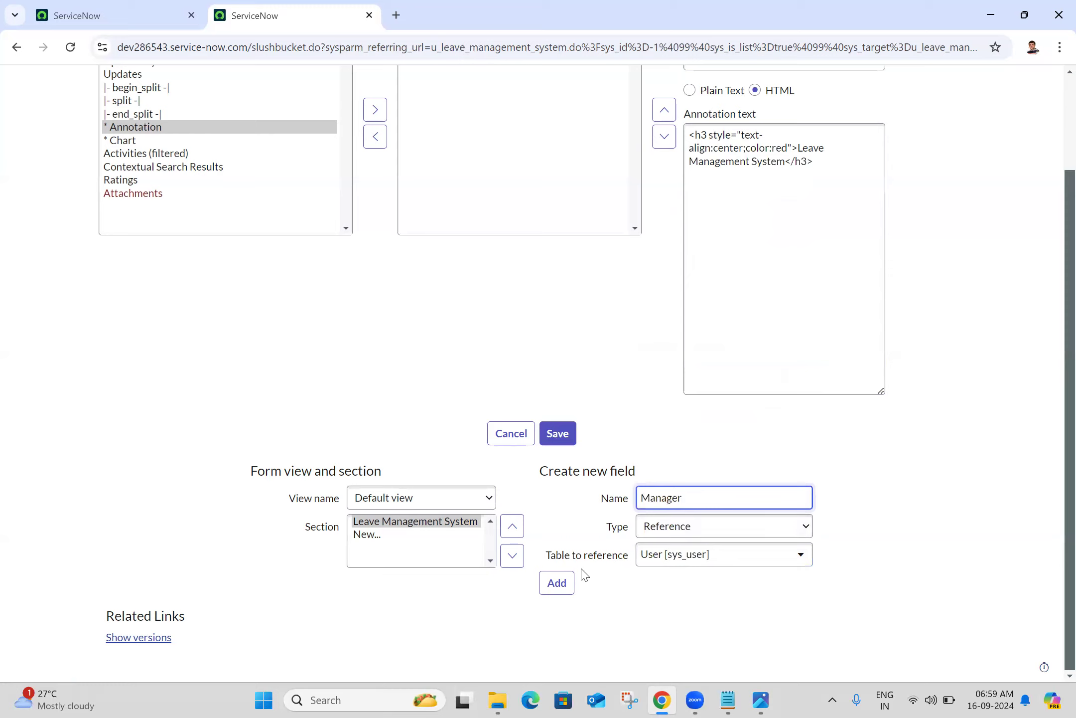
pyautogui.click(561, 584)
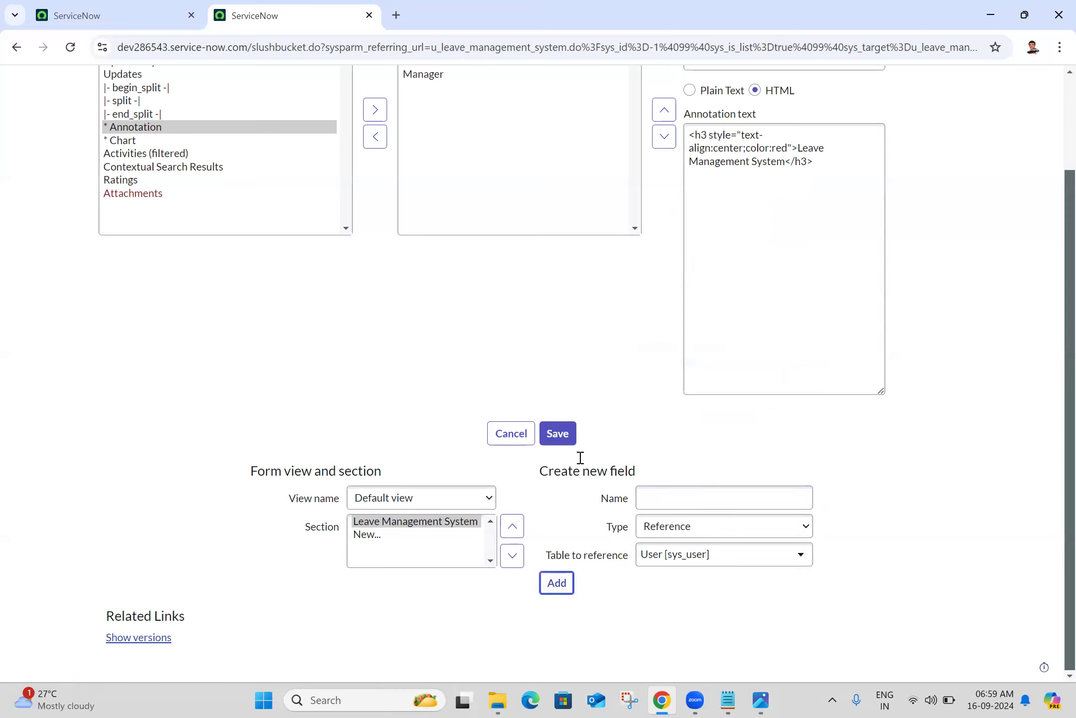
pyautogui.click(761, 699)
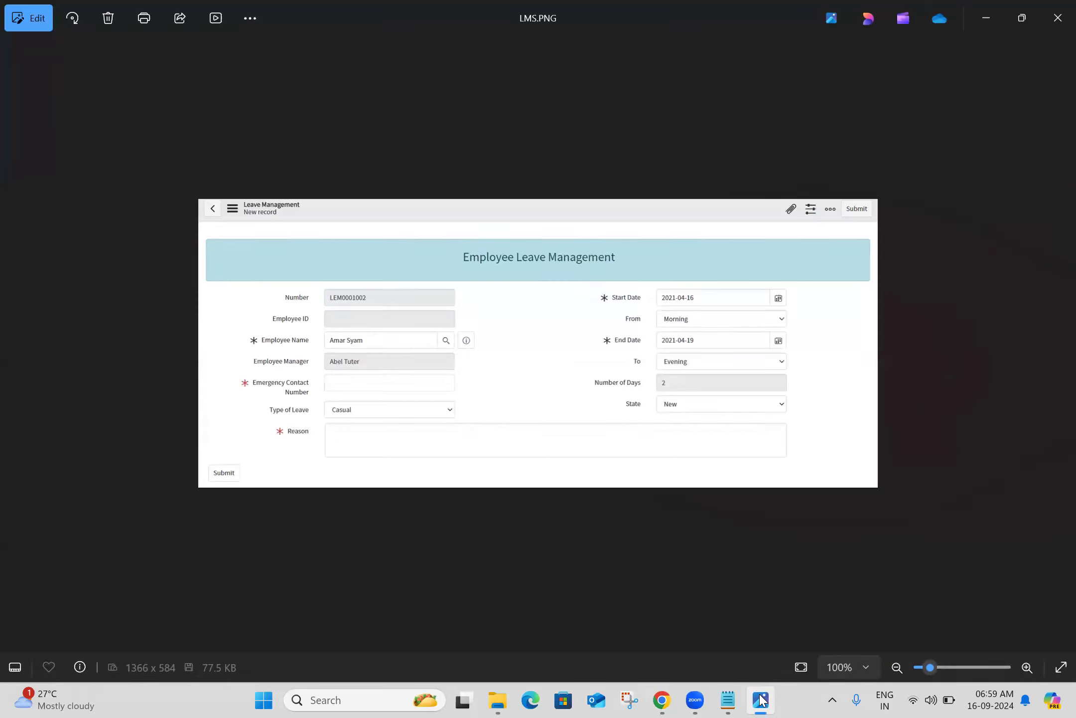
# Create an Emergency Contact Number field of type String and add it to the form
pyautogui.click(761, 699)
pyautogui.click(710, 502)
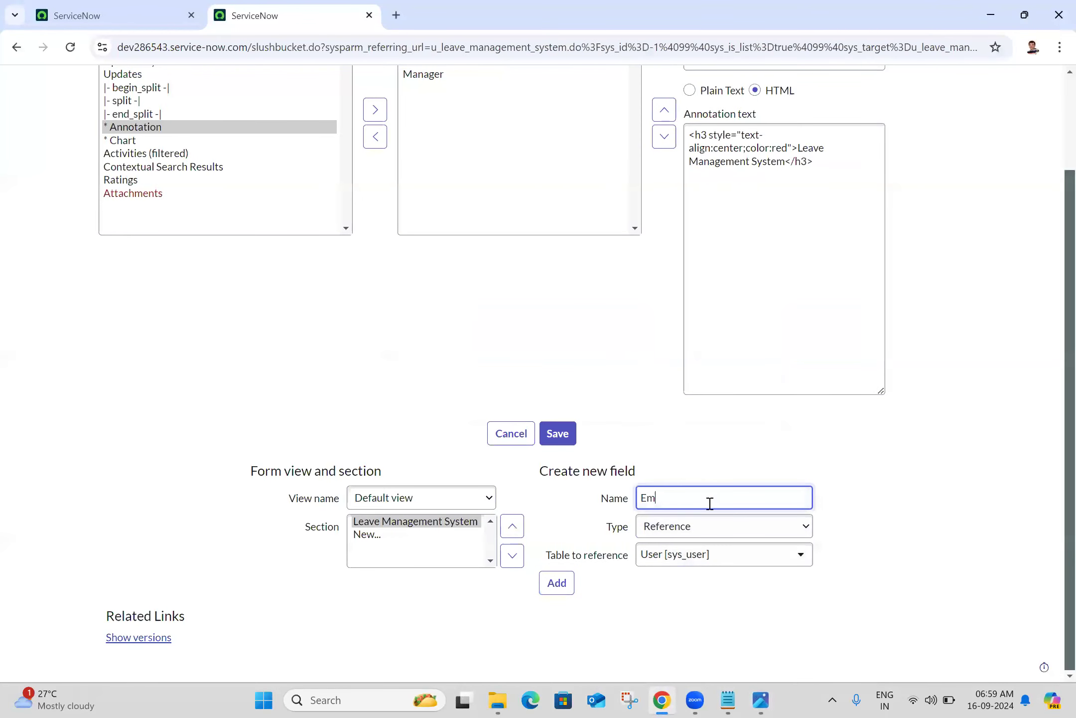
pyautogui.write('Emergency Contact Number')
pyautogui.click(722, 539)
pyautogui.press('Down')
pyautogui.press('Down')
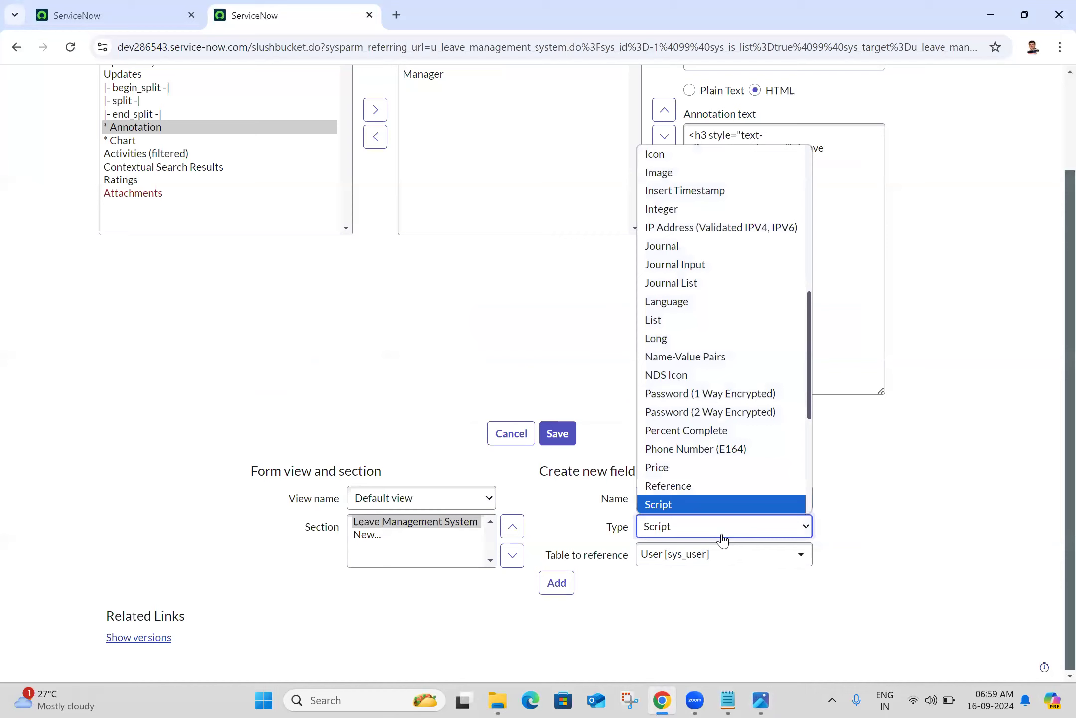
pyautogui.press('Down')
pyautogui.press('Return')
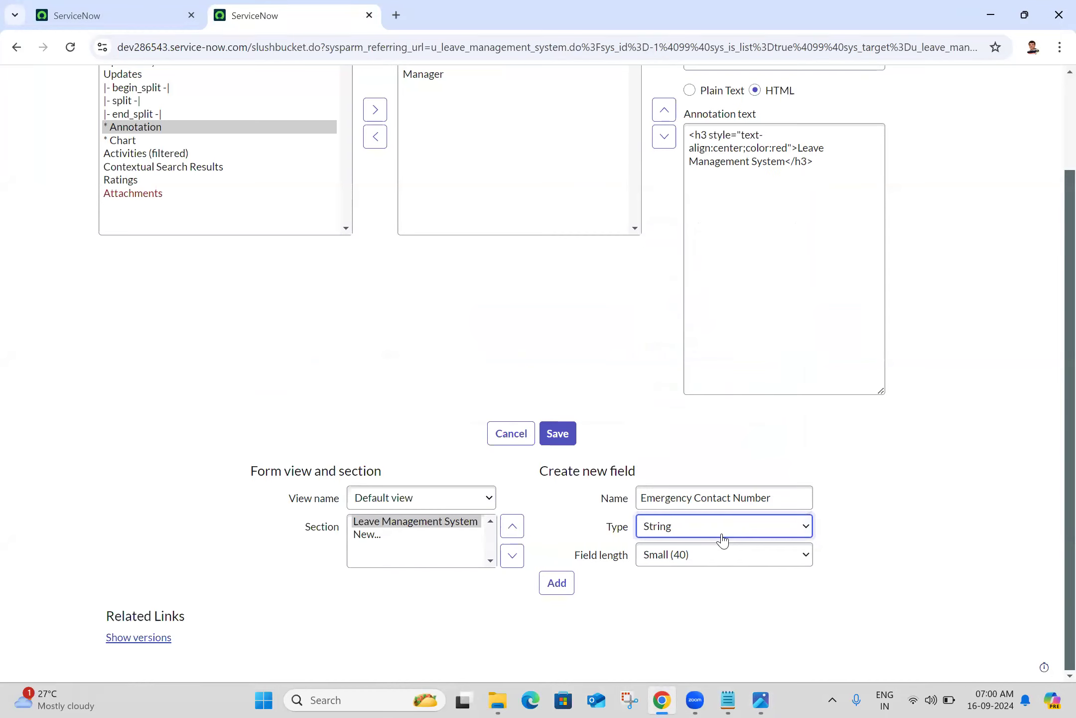
pyautogui.click(546, 584)
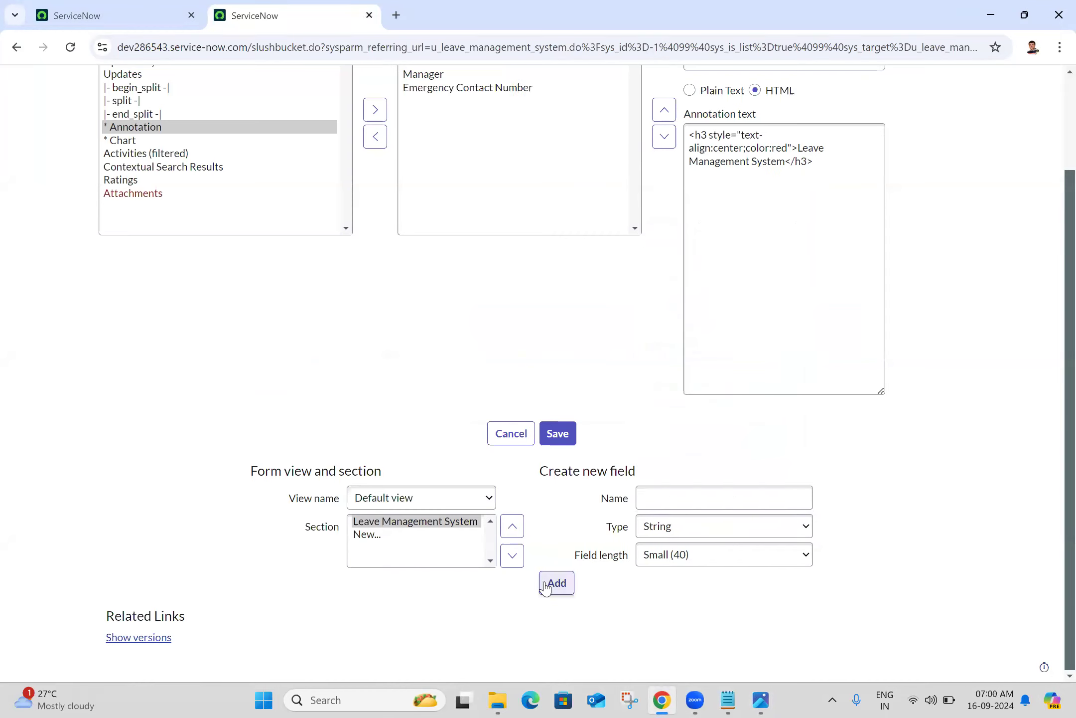
# Create a Reason string field with Large (1000) length and add it to the form
pyautogui.click(761, 700)
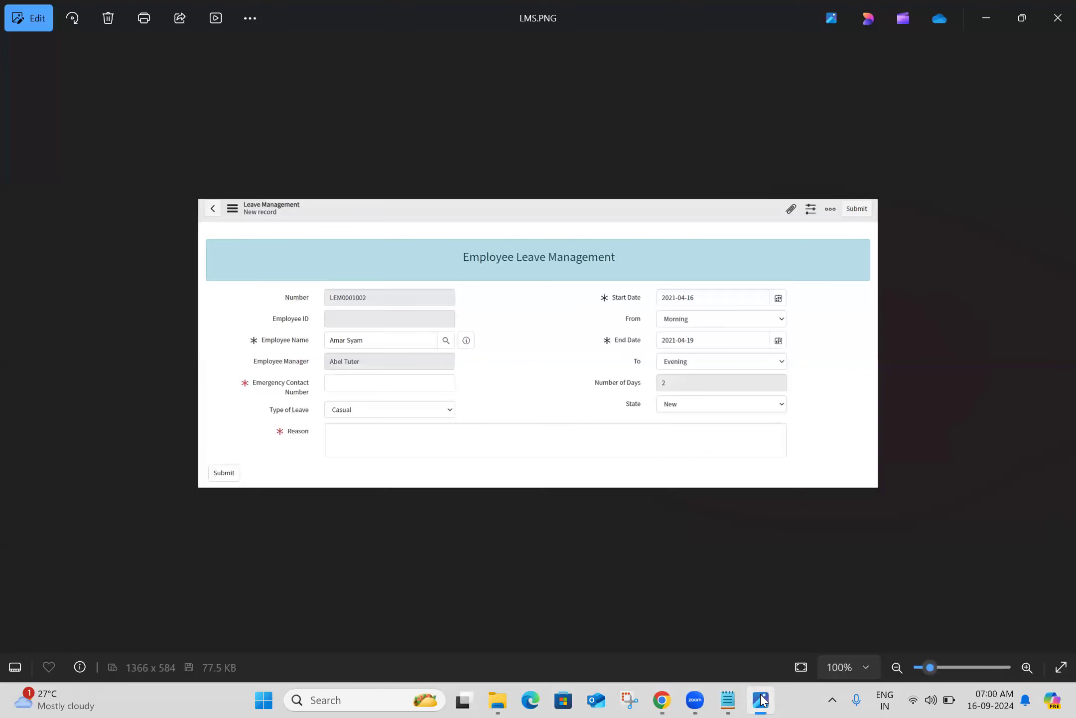
pyautogui.click(760, 700)
pyautogui.click(713, 496)
pyautogui.write('Reason')
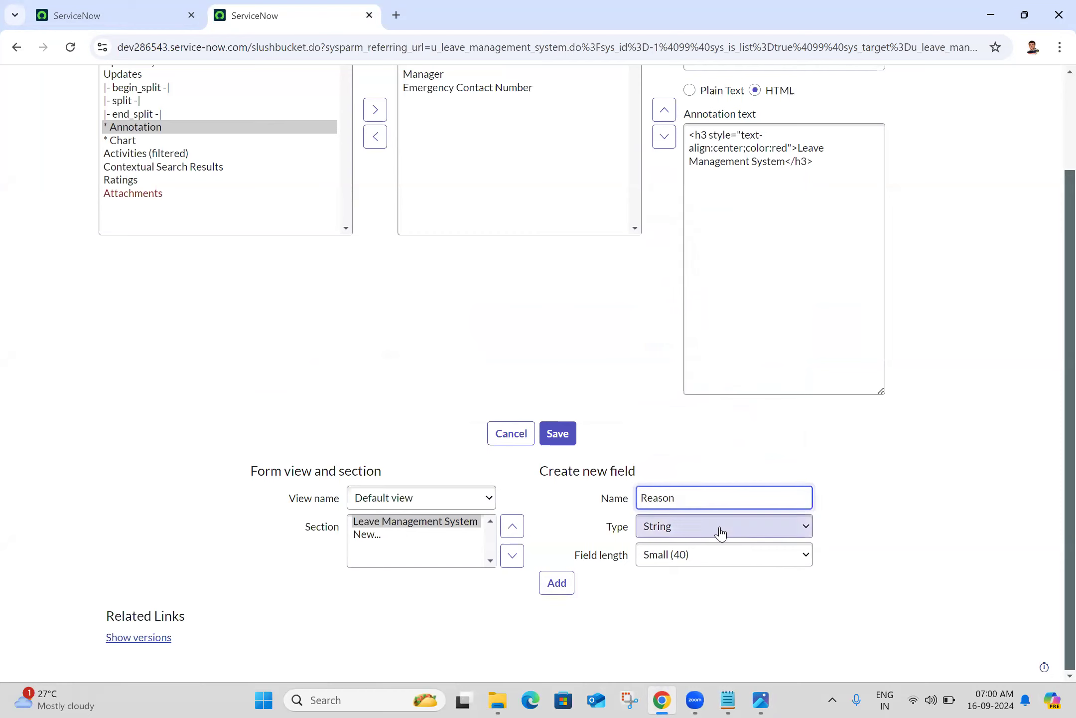
pyautogui.click(725, 558)
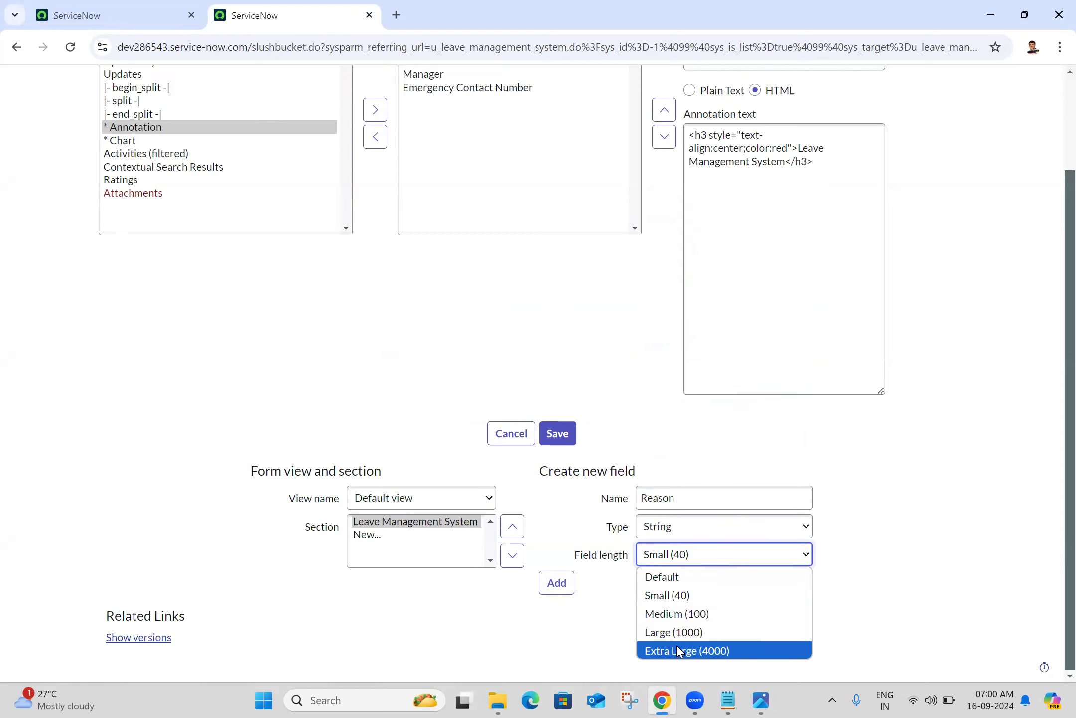
pyautogui.click(678, 631)
pyautogui.click(556, 583)
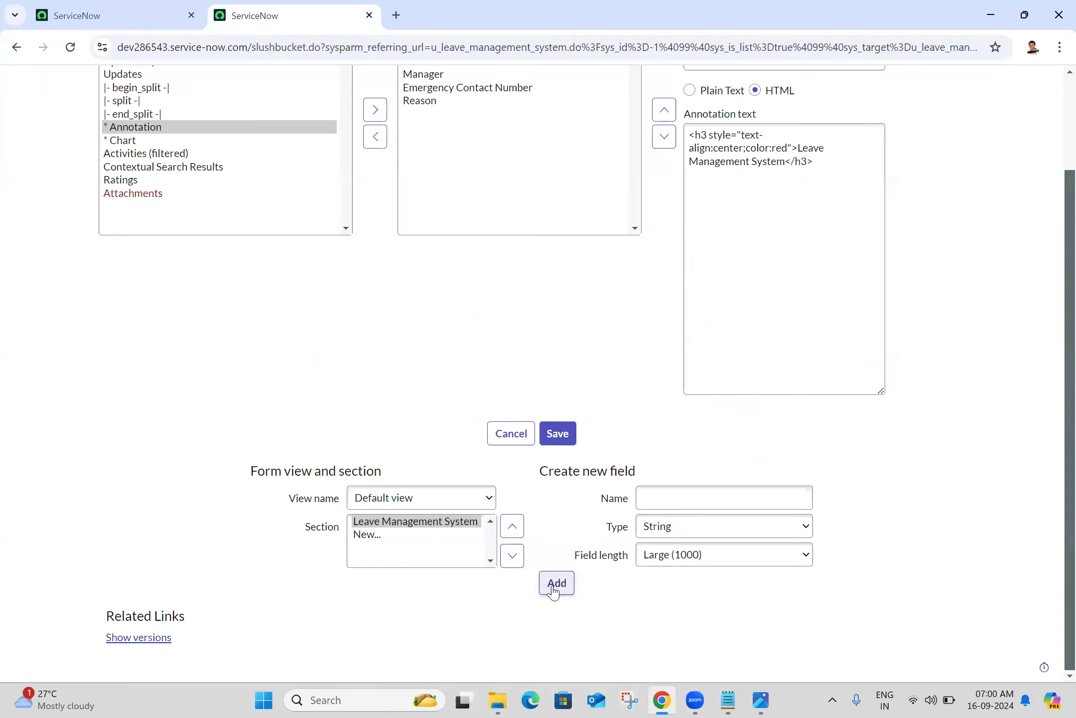
pyautogui.click(759, 700)
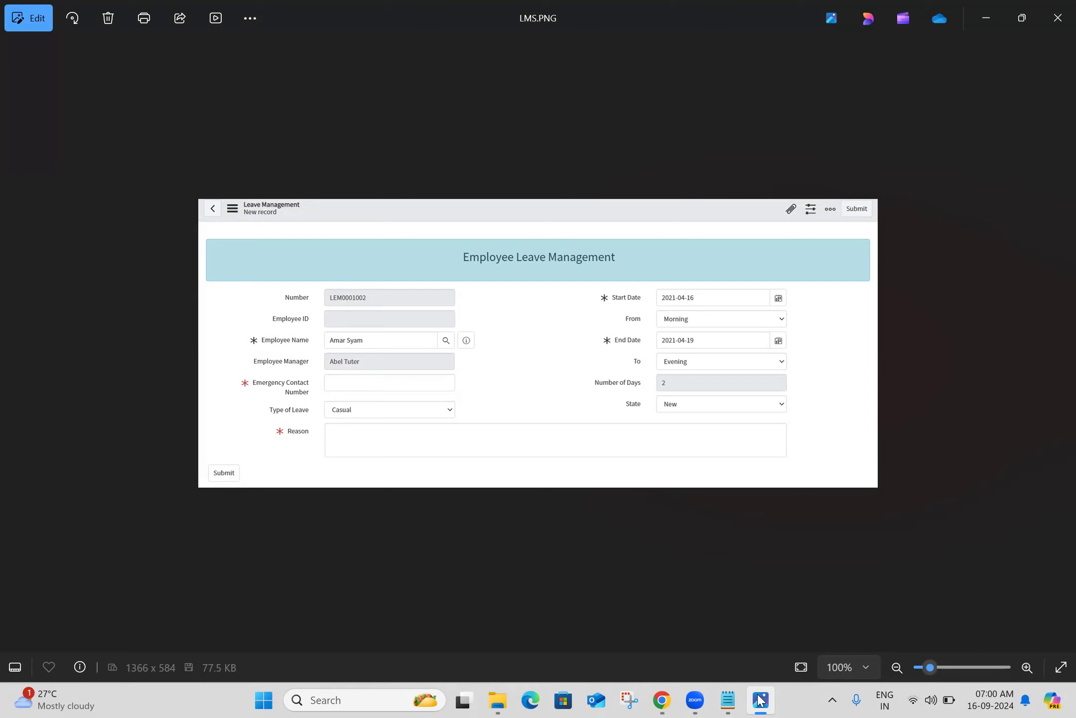
# Add a Number of Days field with Small (40) field length
pyautogui.click(760, 700)
pyautogui.click(672, 498)
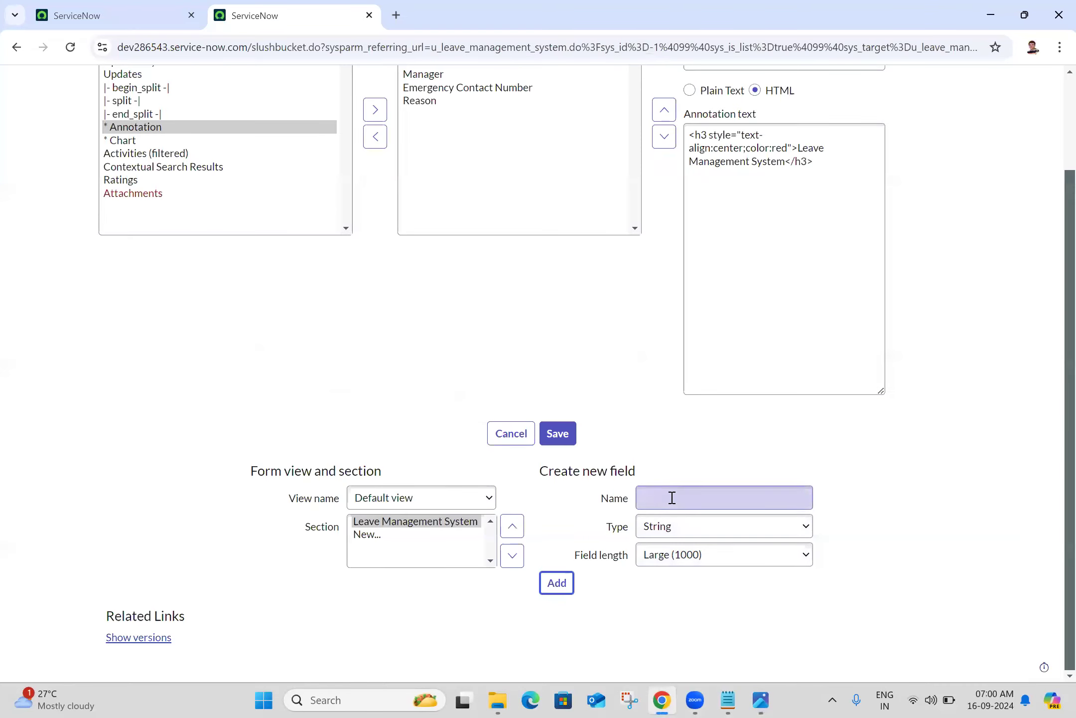
pyautogui.write('Number of Days')
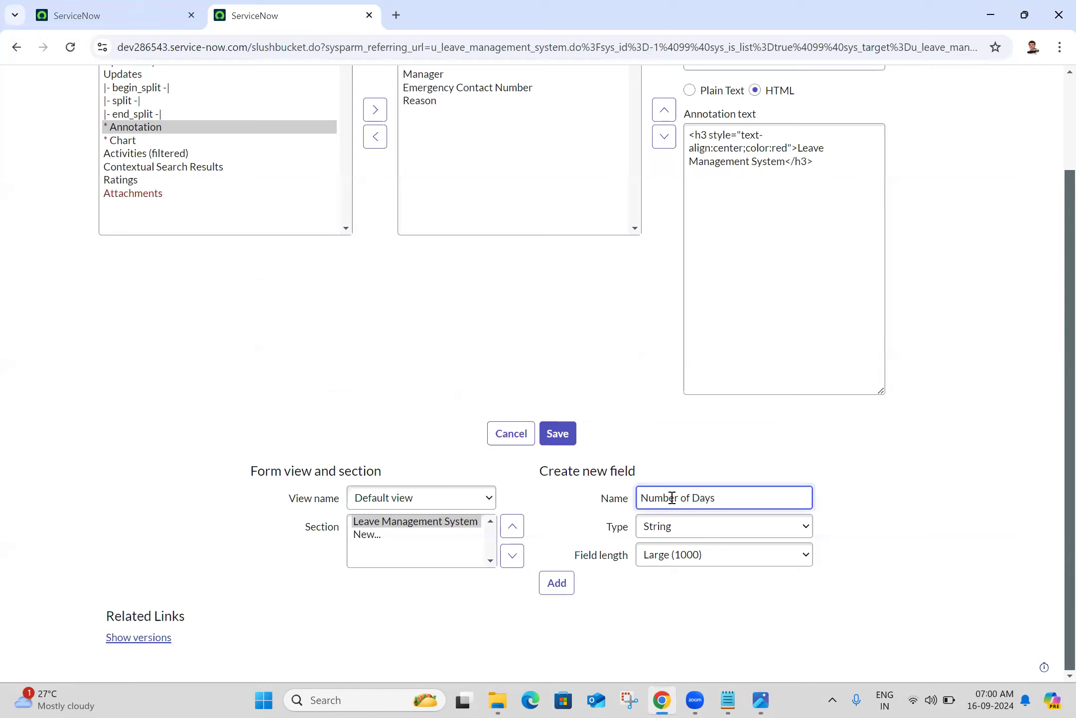
pyautogui.click(696, 556)
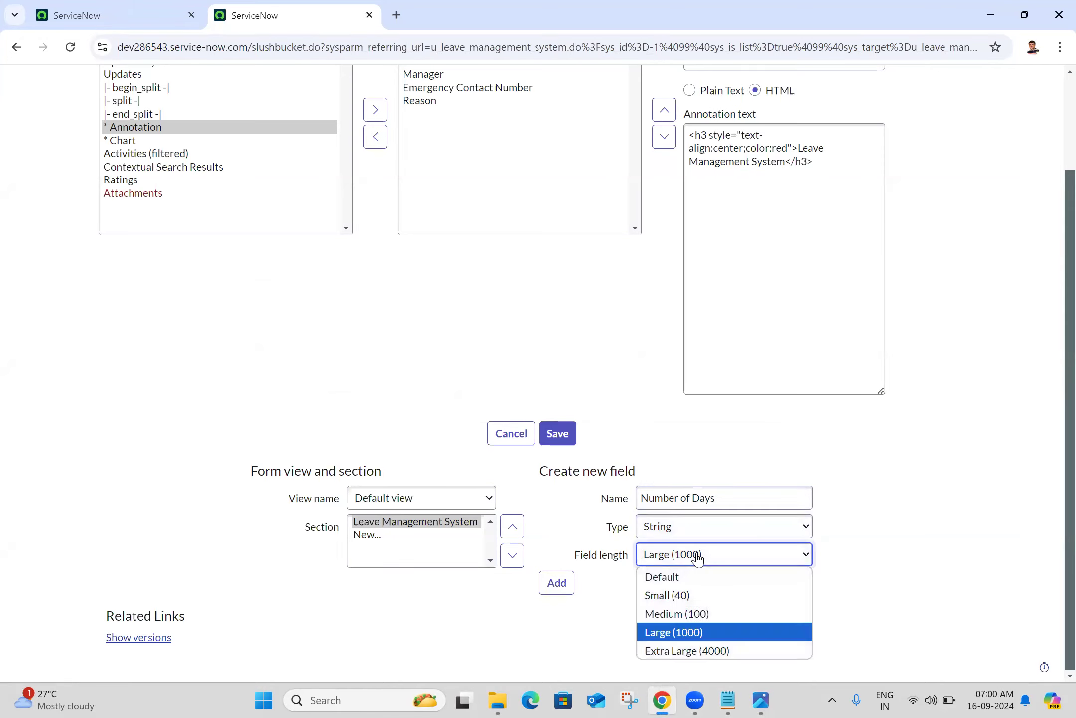
pyautogui.click(687, 594)
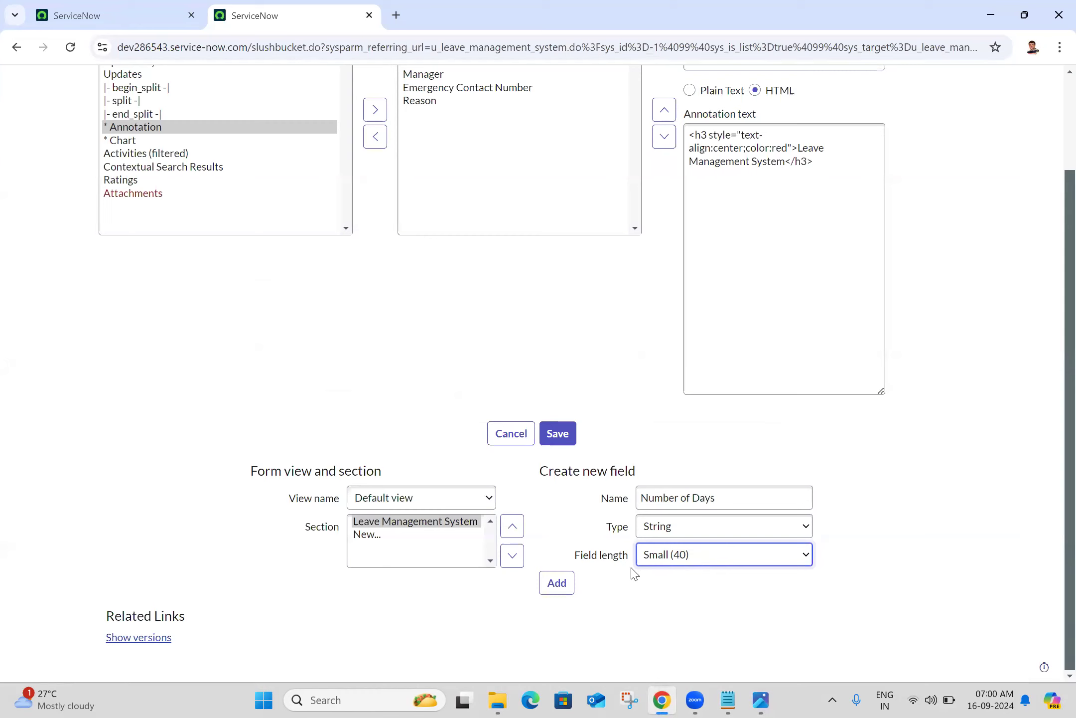
pyautogui.click(698, 560)
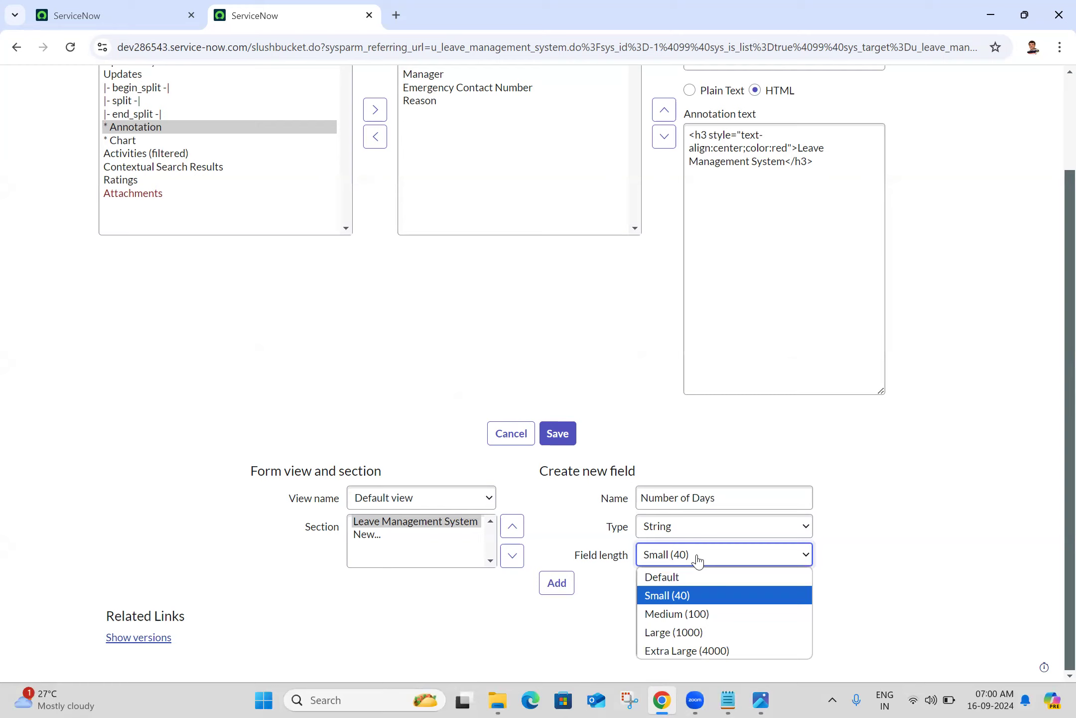
pyautogui.click(697, 561)
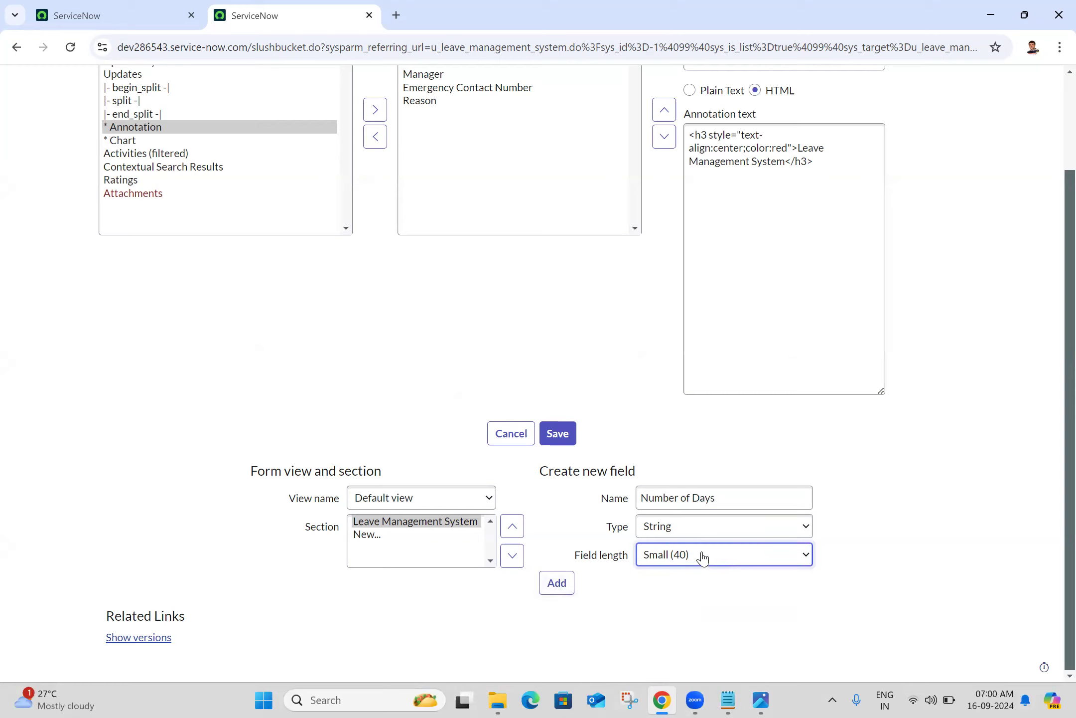
pyautogui.click(556, 582)
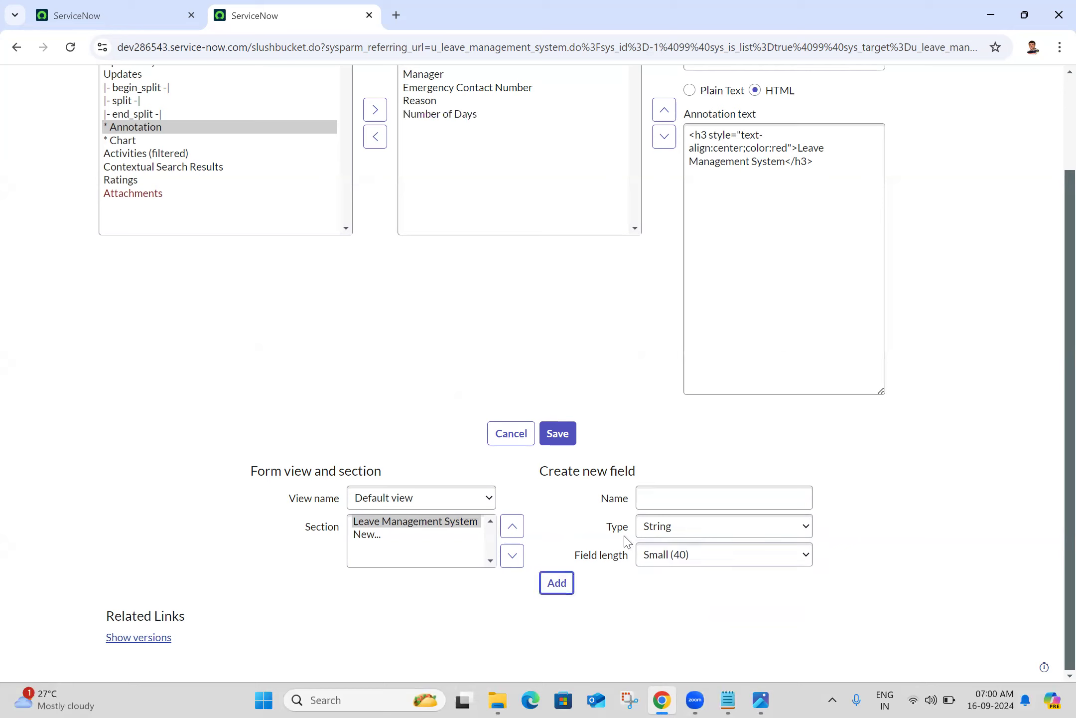
# Add Start Date and End Date fields of type Date to the form
pyautogui.click(760, 699)
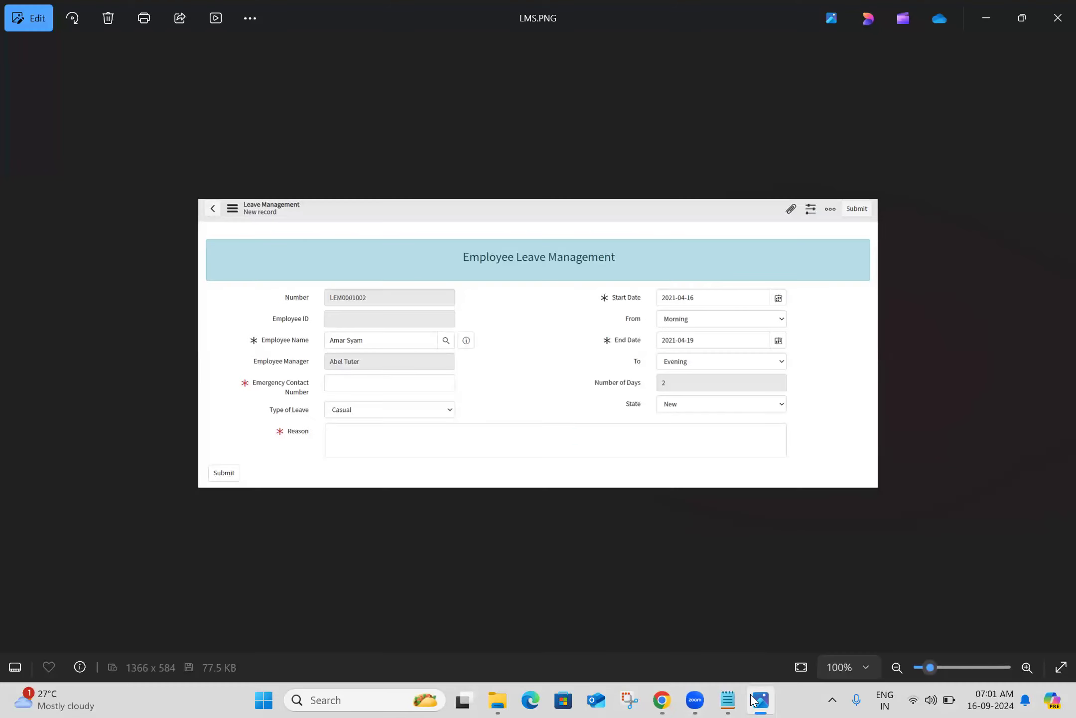
pyautogui.click(752, 699)
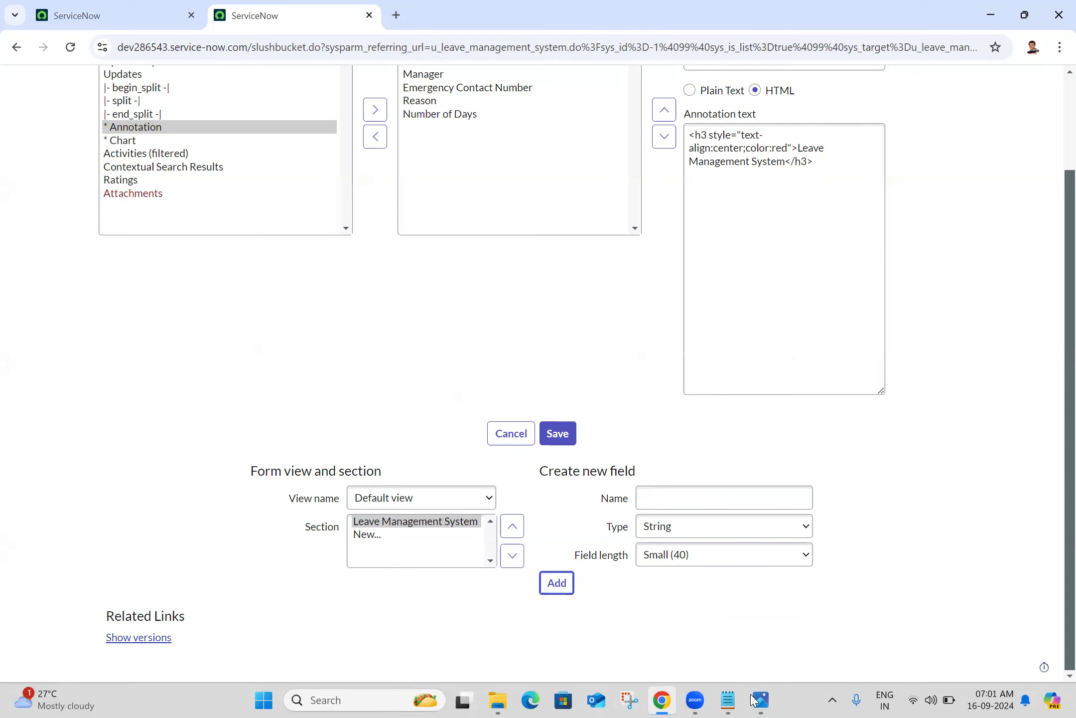
pyautogui.click(714, 506)
pyautogui.write('Start Date')
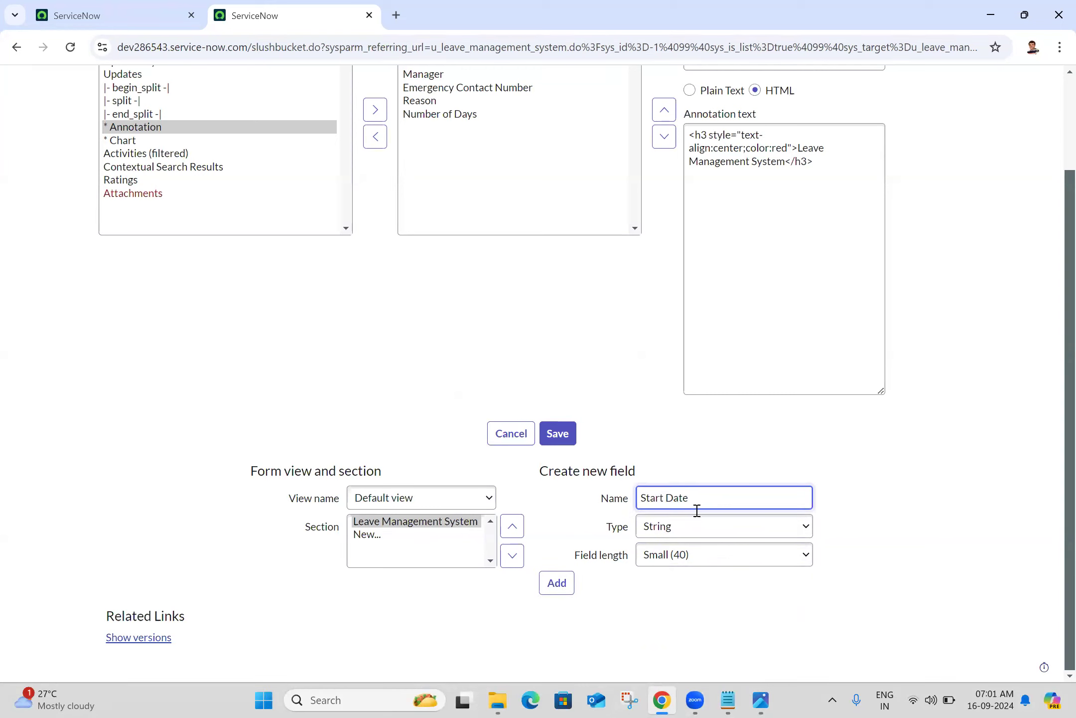
pyautogui.click(661, 538)
pyautogui.press('d')
pyautogui.press('Down')
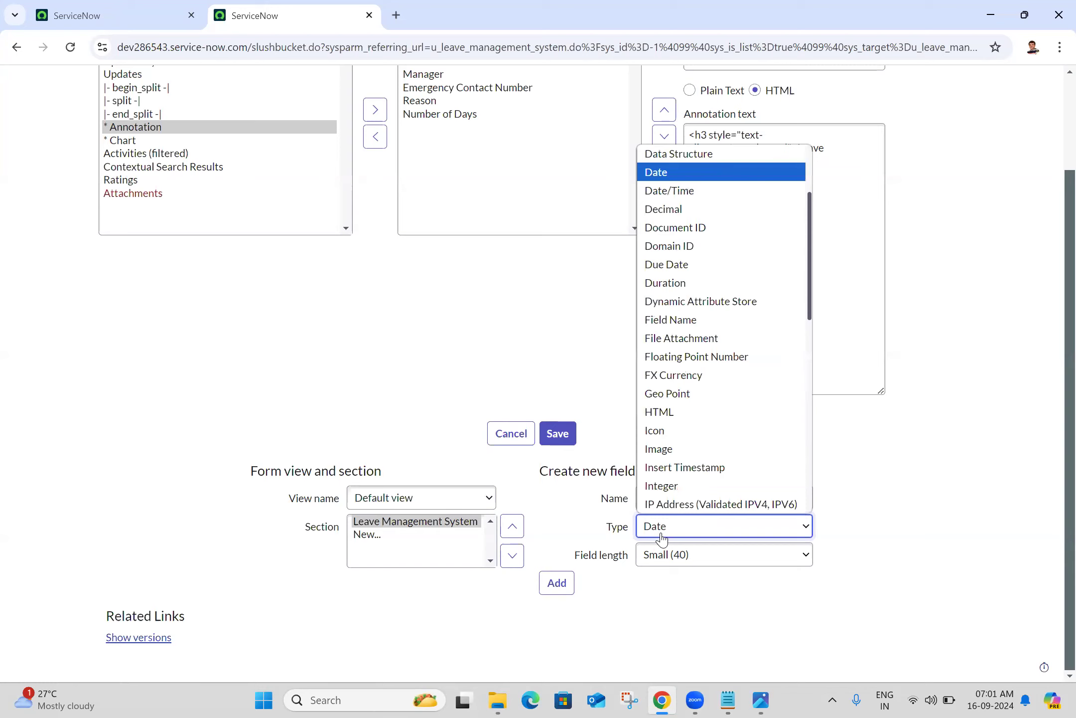
pyautogui.press('Return')
pyautogui.click(556, 578)
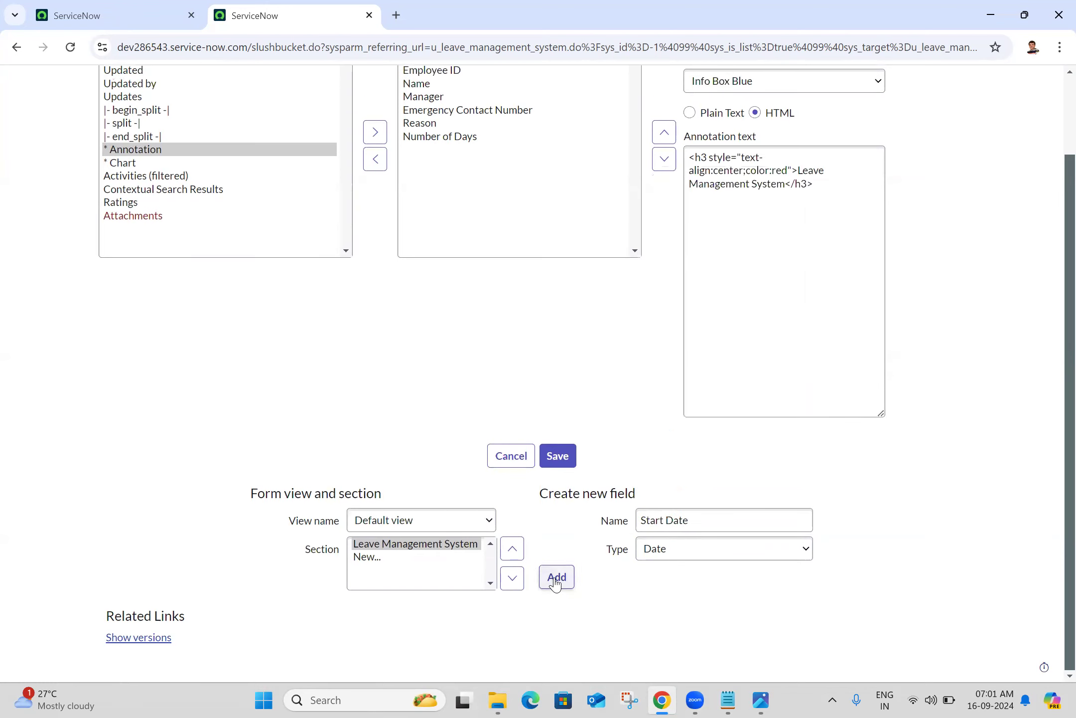
pyautogui.click(673, 509)
pyautogui.write('End')
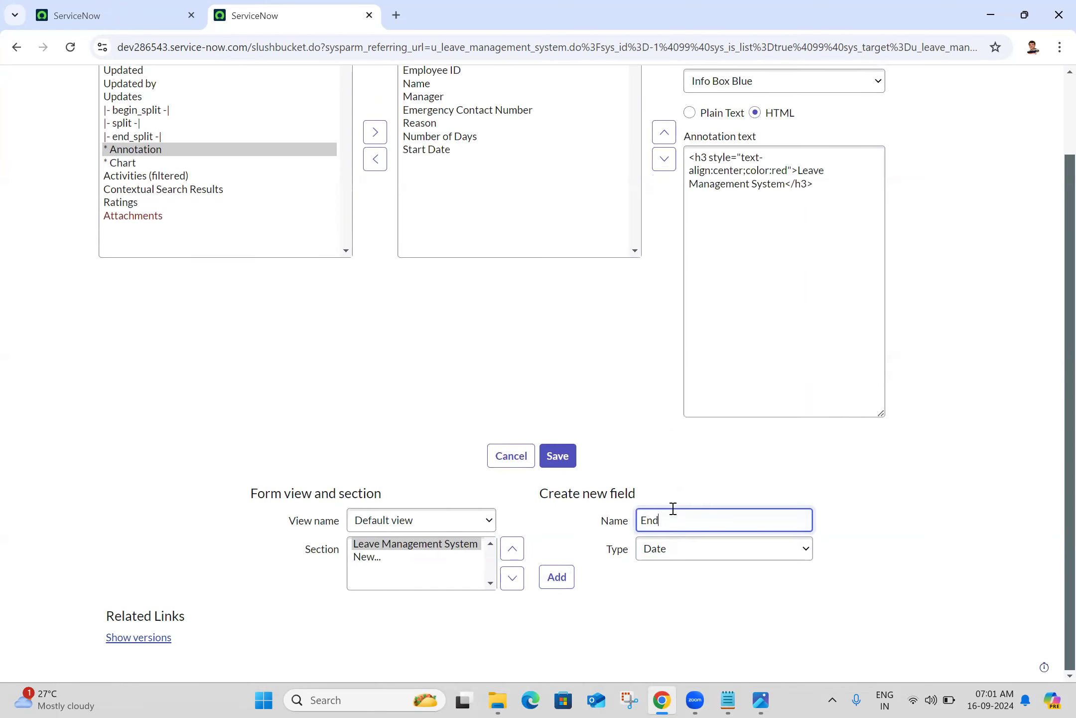
pyautogui.click(556, 578)
# Add a Type of Leave field of type Choice
pyautogui.click(760, 700)
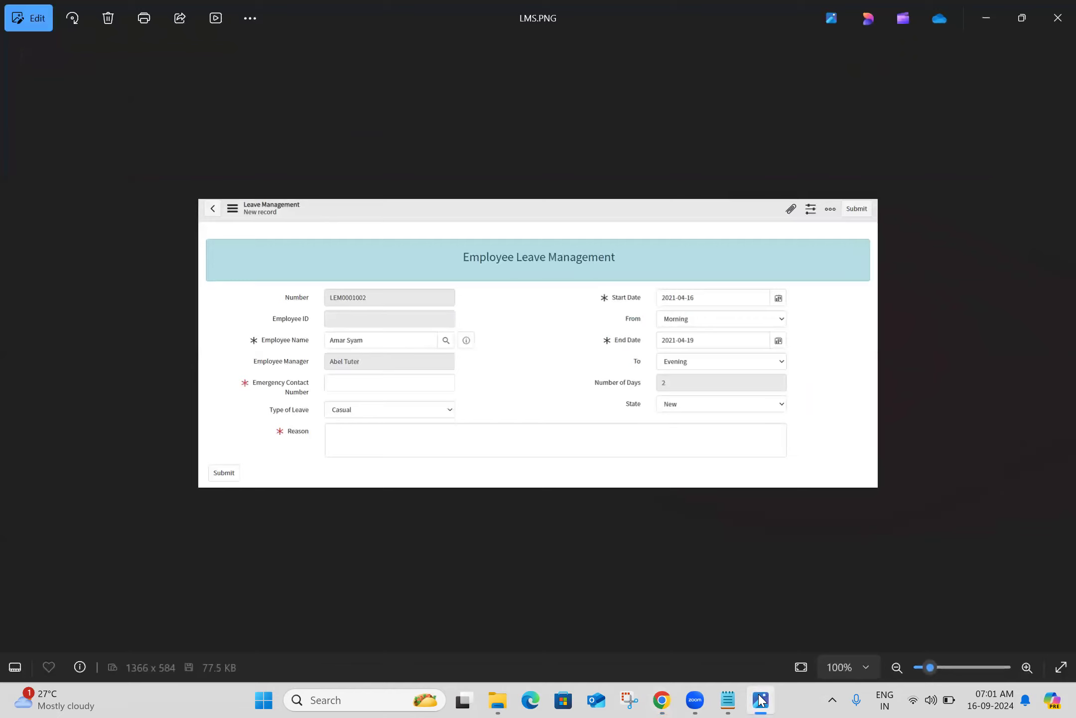
pyautogui.click(761, 700)
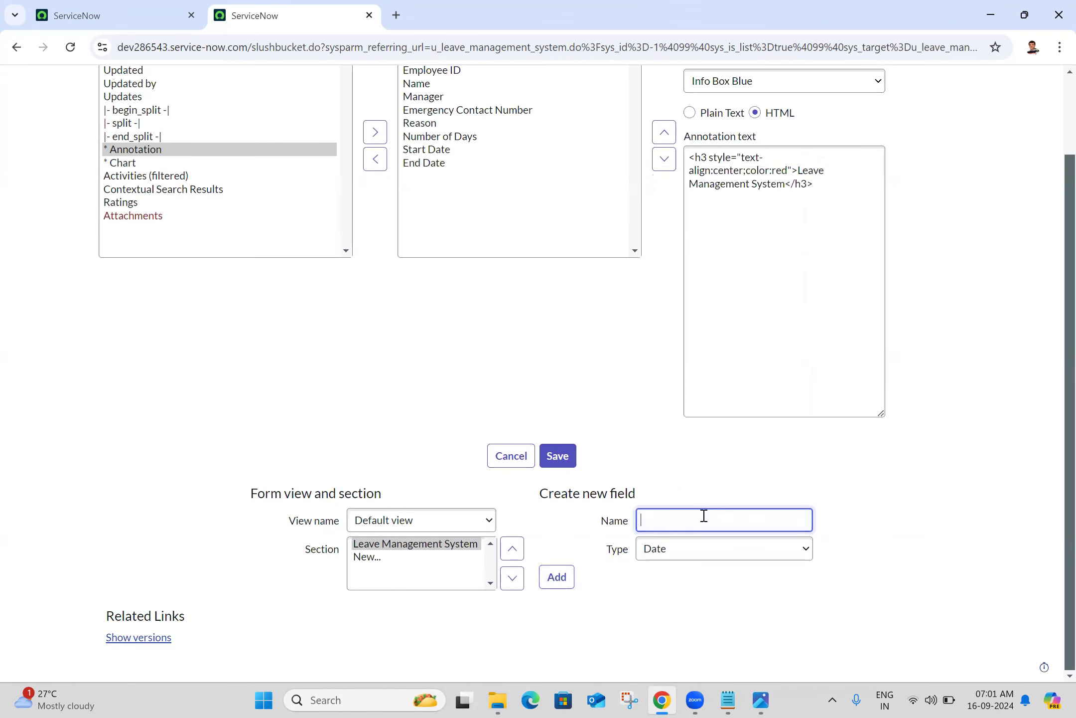
pyautogui.click(699, 559)
pyautogui.press('c')
pyautogui.press('c')
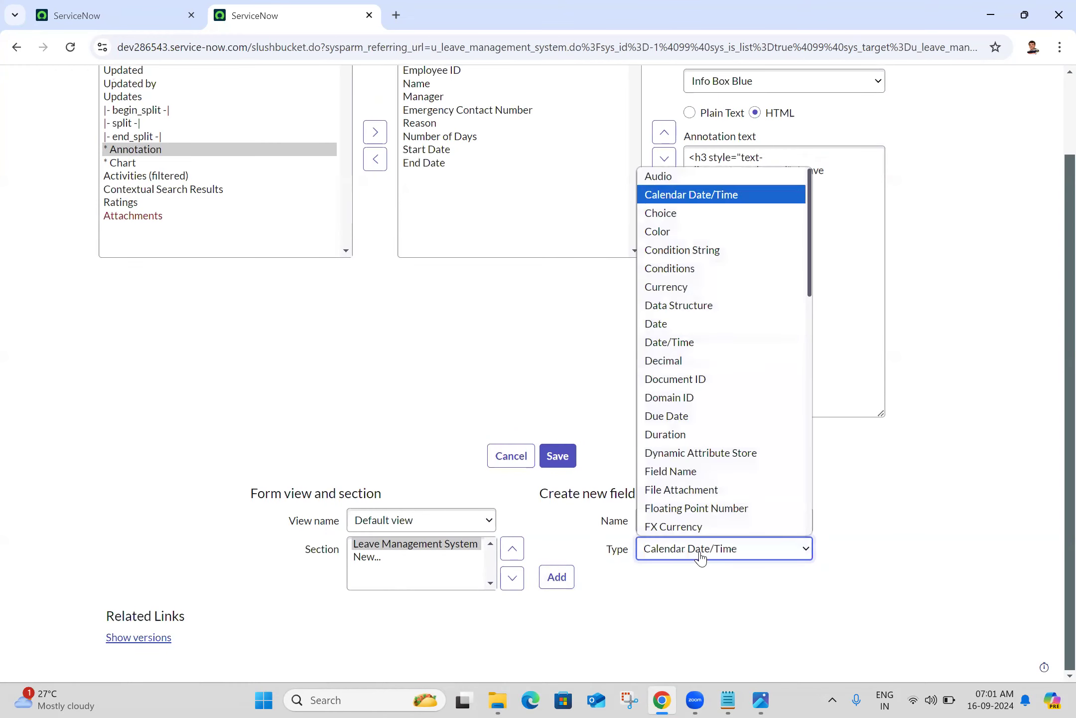
pyautogui.click(700, 559)
pyautogui.click(690, 512)
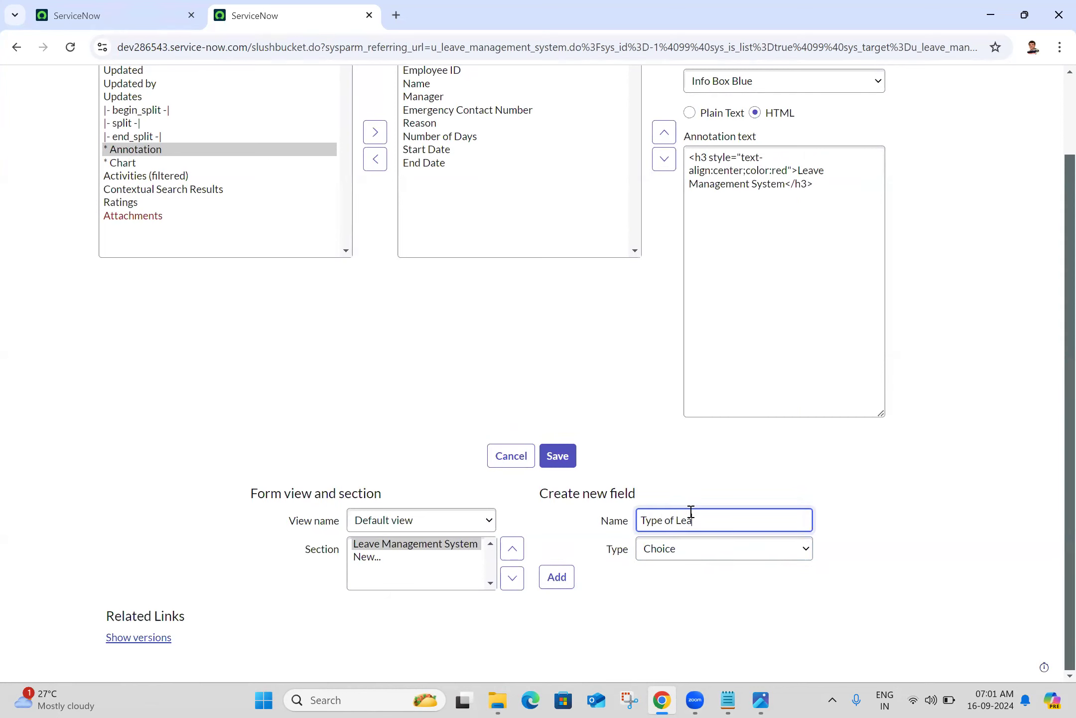
pyautogui.click(556, 576)
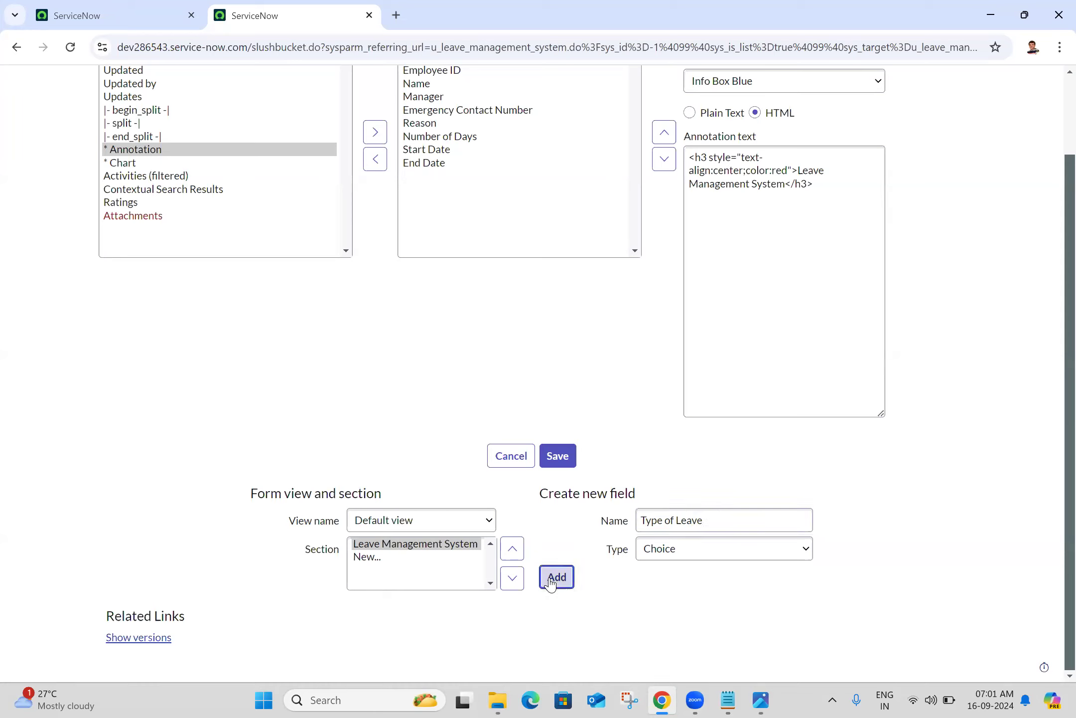
# Add State, From and To choice fields to the form
pyautogui.click(643, 521)
pyautogui.write('State')
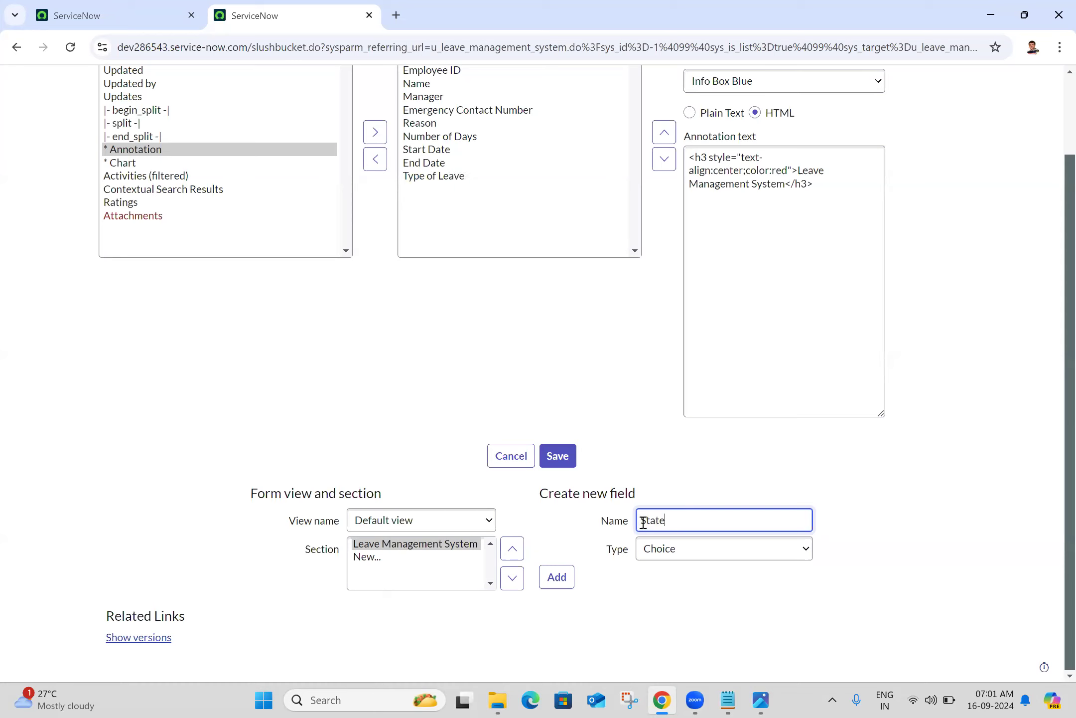
pyautogui.click(564, 579)
pyautogui.click(678, 521)
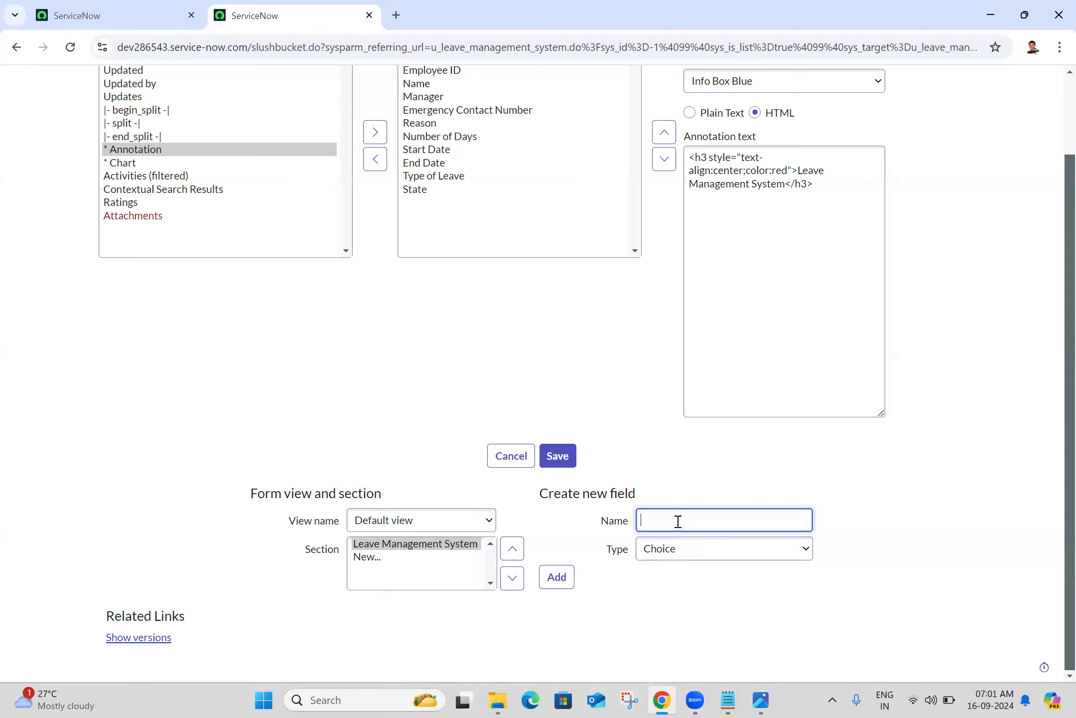
pyautogui.click(551, 578)
pyautogui.click(660, 522)
pyautogui.write('To')
pyautogui.click(564, 580)
pyautogui.click(763, 699)
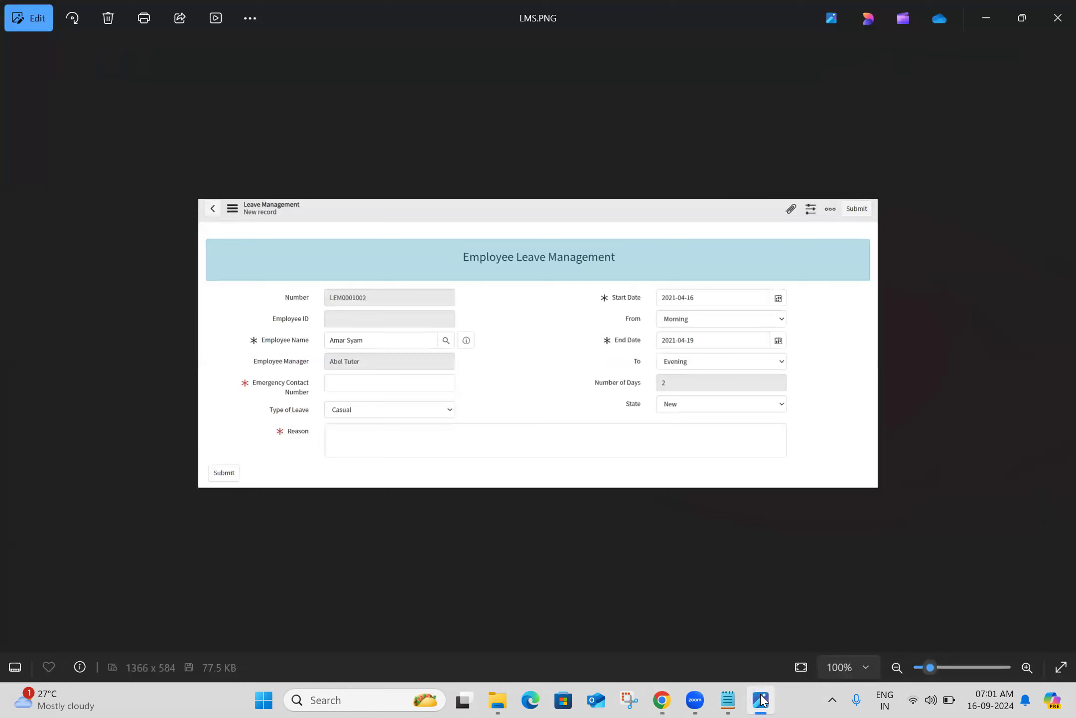
pyautogui.click(761, 700)
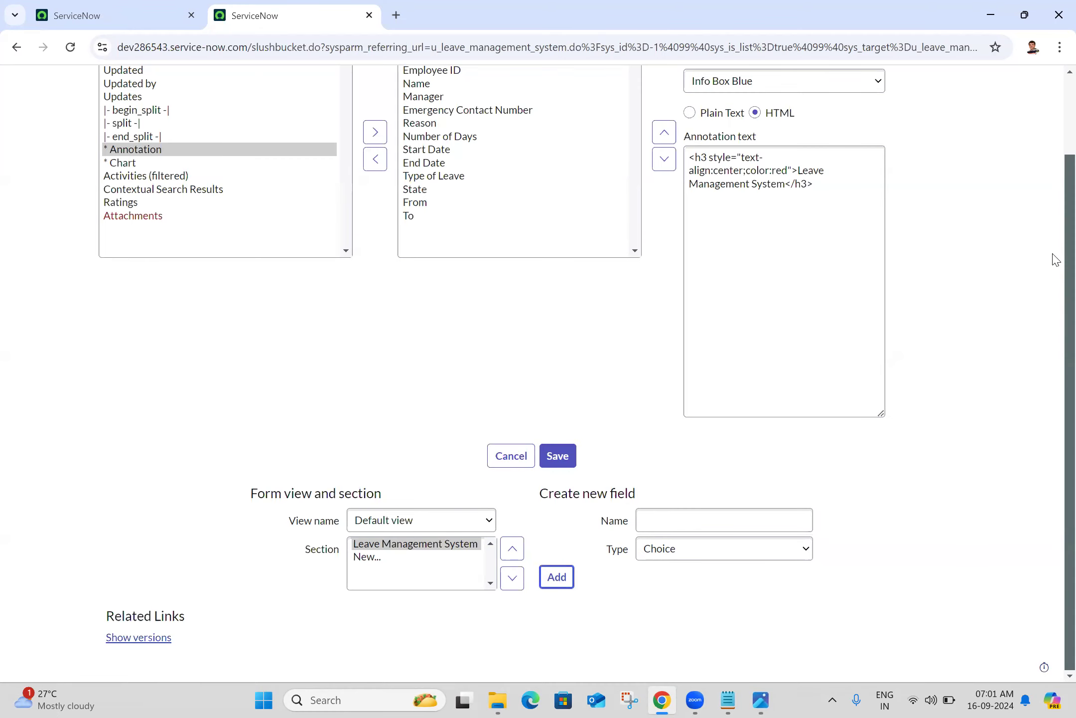
pyautogui.scroll(2, 1055, 259)
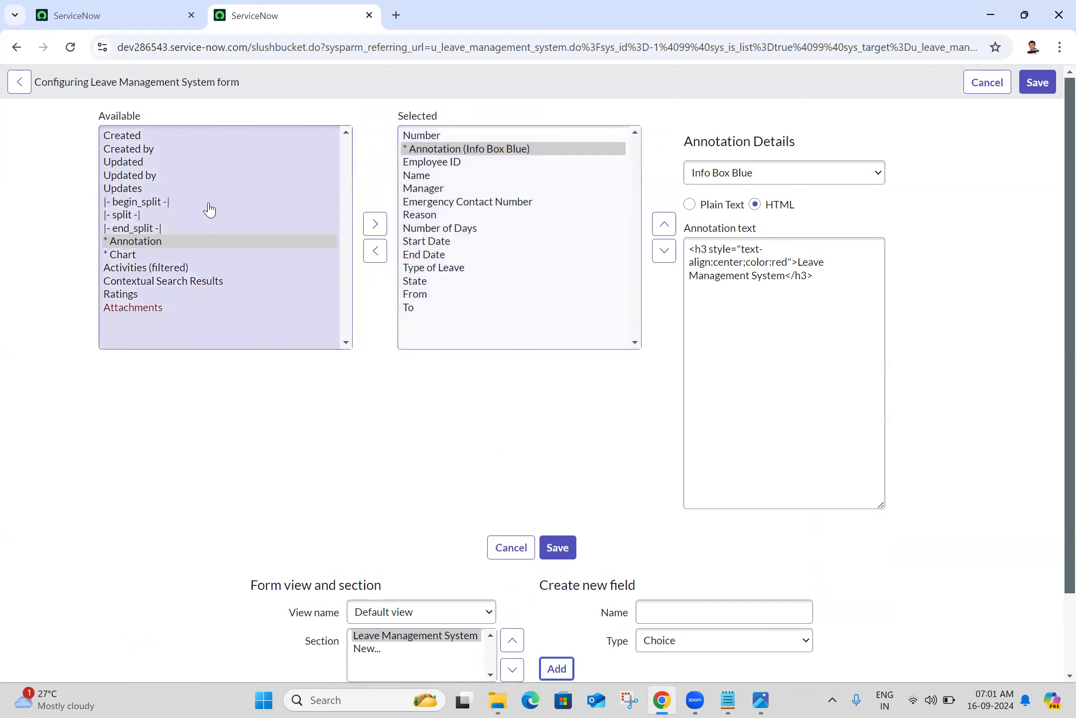
# Move Number below the heading annotation and place a |- begin_split -| marker just below the heading
pyautogui.click(434, 136)
pyautogui.click(815, 250)
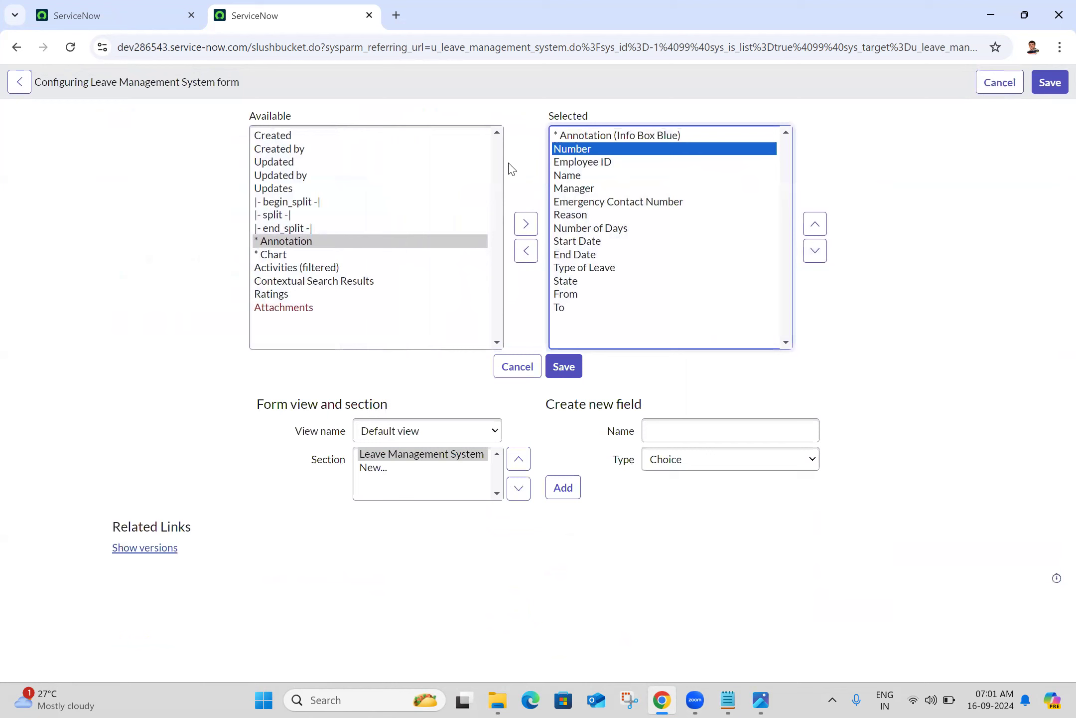
pyautogui.click(326, 201)
pyautogui.click(523, 224)
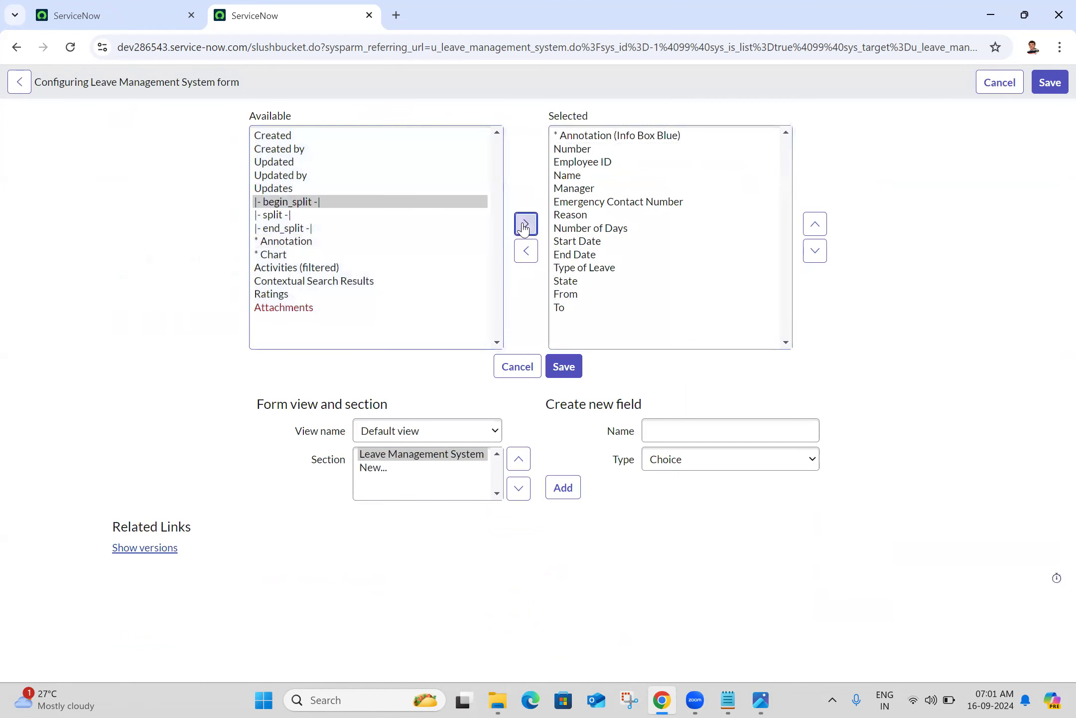
pyautogui.click(815, 225)
pyautogui.tripleClick(815, 226)
pyautogui.doubleClick(816, 225)
pyautogui.tripleClick(815, 225)
pyautogui.doubleClick(815, 225)
pyautogui.click(815, 225)
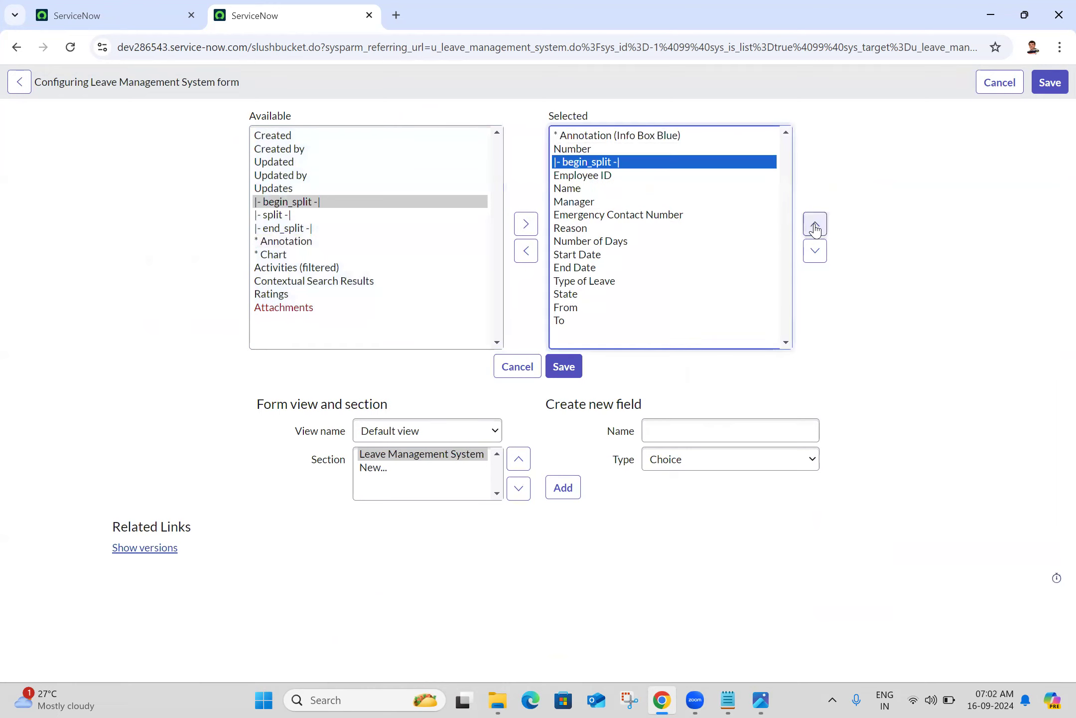
pyautogui.click(815, 226)
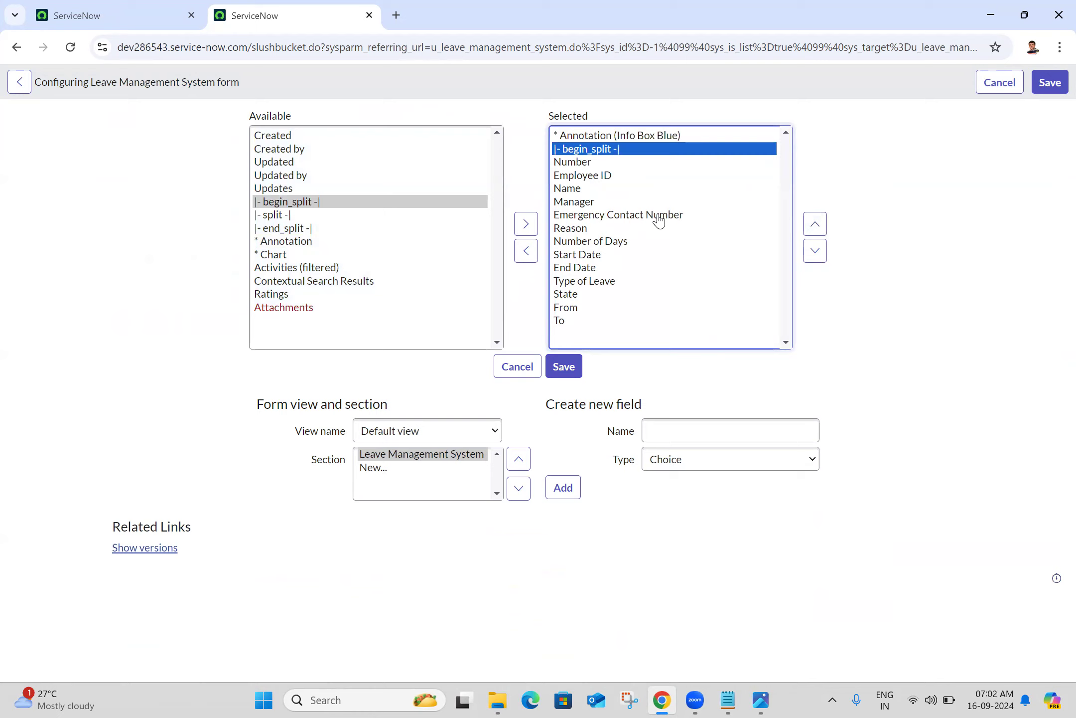
# Check the reference screenshot and move Type of Leave up above Reason
pyautogui.click(762, 700)
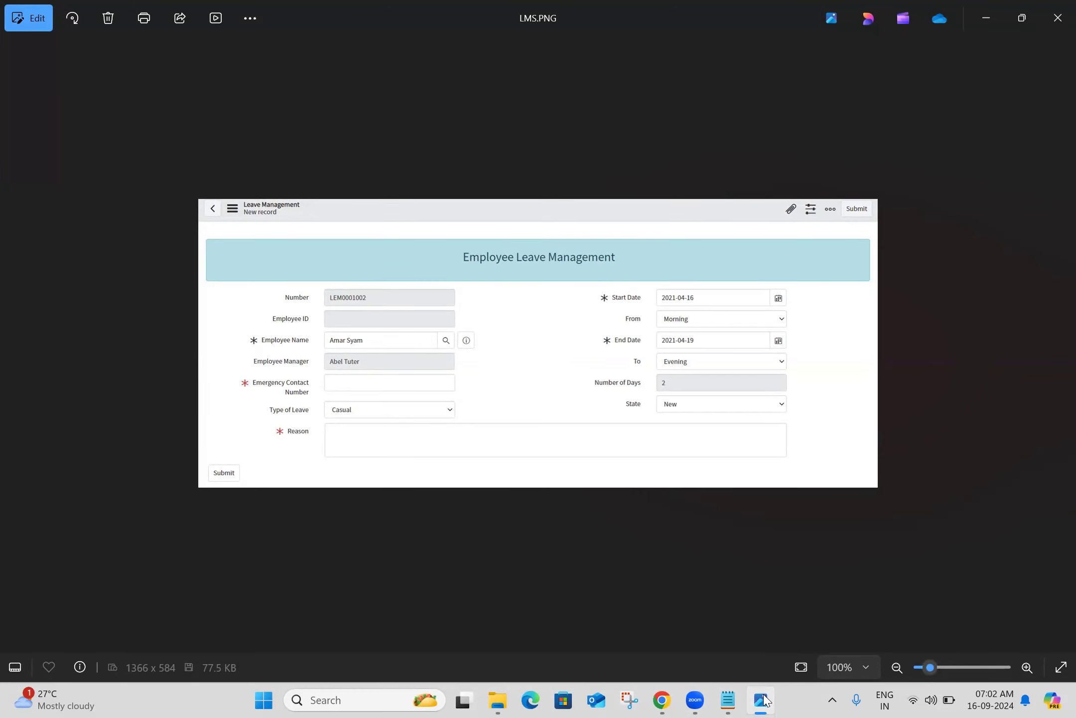
pyautogui.click(763, 699)
pyautogui.click(584, 281)
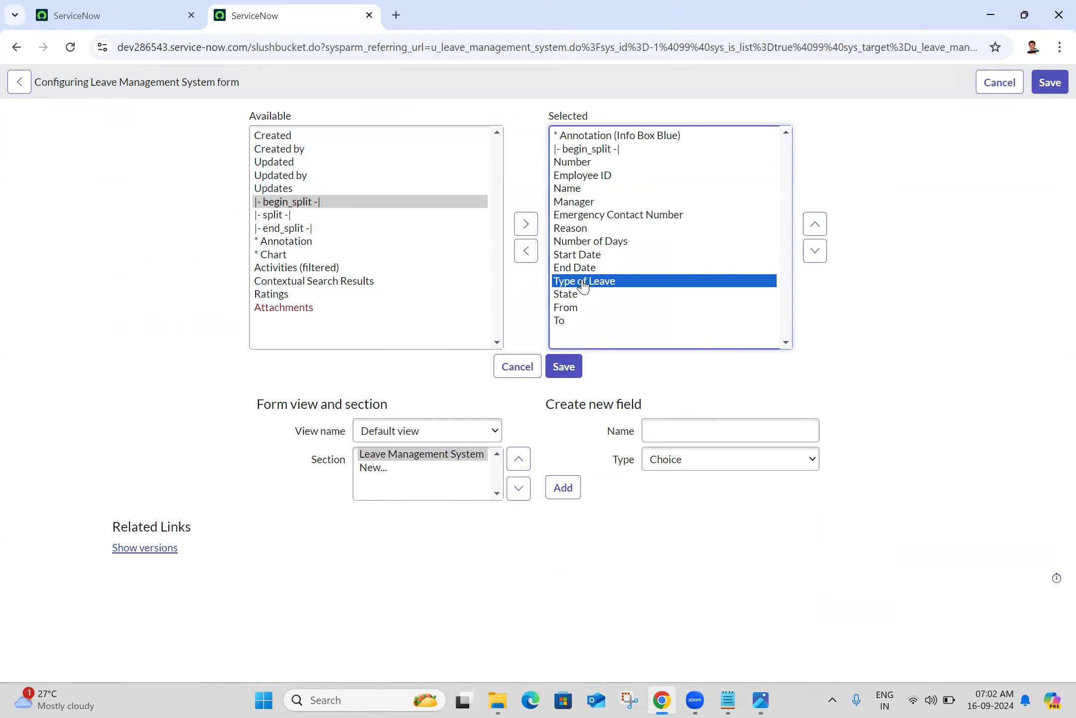
pyautogui.click(820, 226)
pyautogui.click(819, 227)
pyautogui.click(816, 224)
pyautogui.click(817, 224)
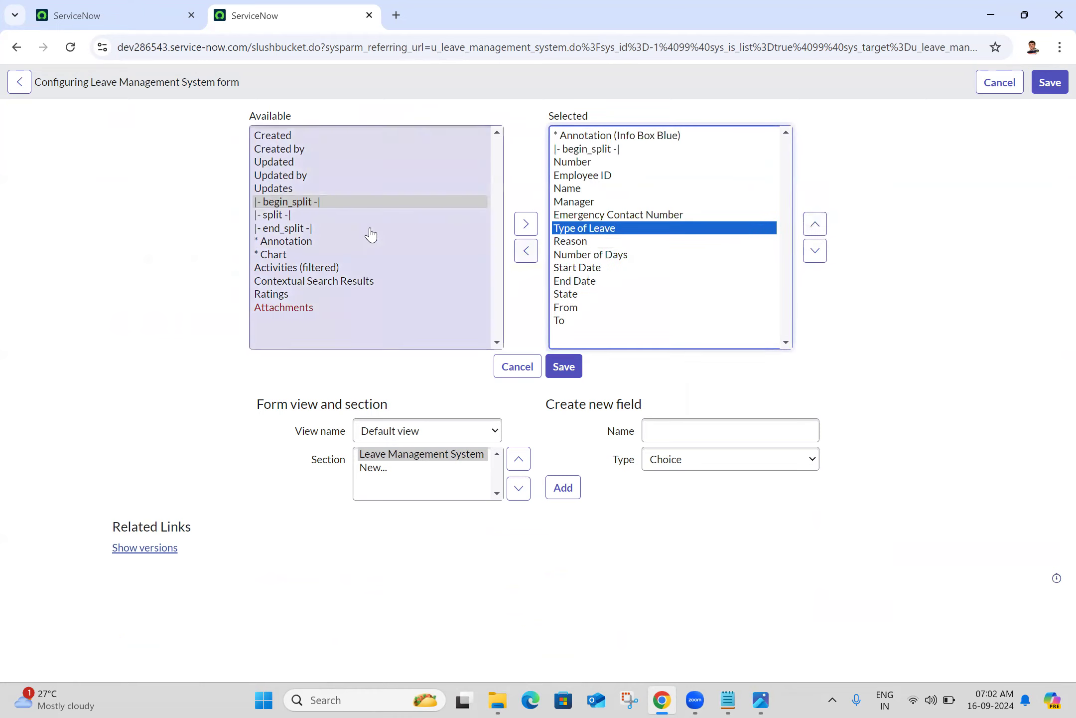
# Add a |- split -| marker right after Type of Leave
pyautogui.click(311, 217)
pyautogui.click(530, 224)
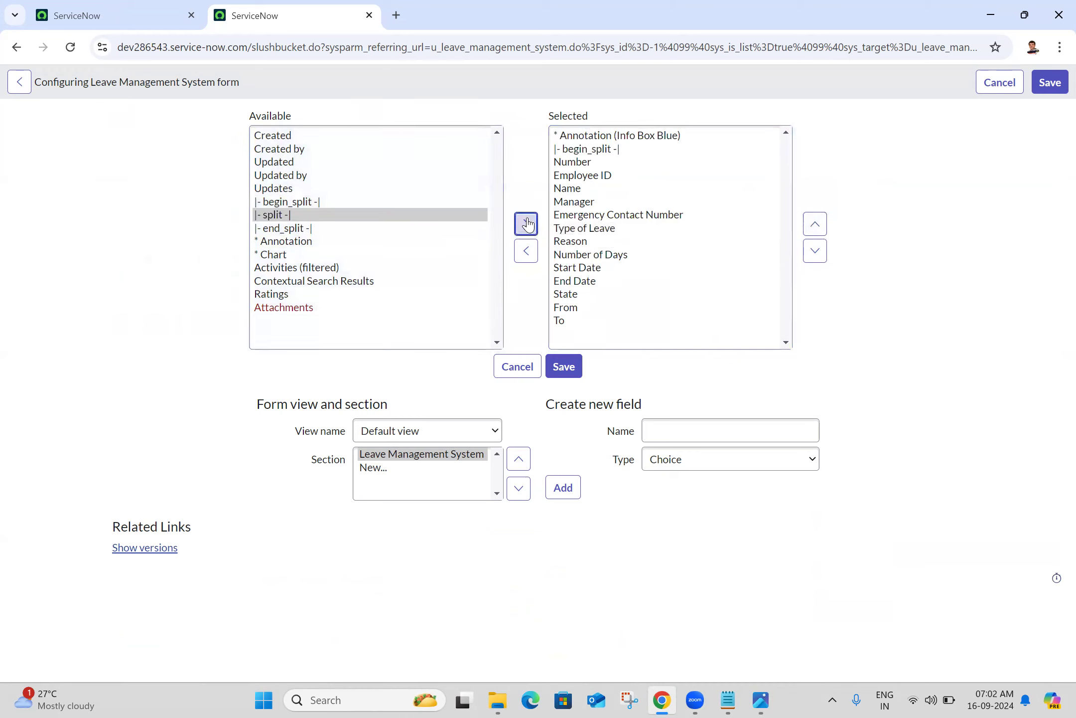
pyautogui.click(818, 228)
pyautogui.click(817, 227)
pyautogui.click(817, 227)
pyautogui.click(817, 226)
pyautogui.click(817, 227)
pyautogui.click(817, 227)
pyautogui.click(817, 227)
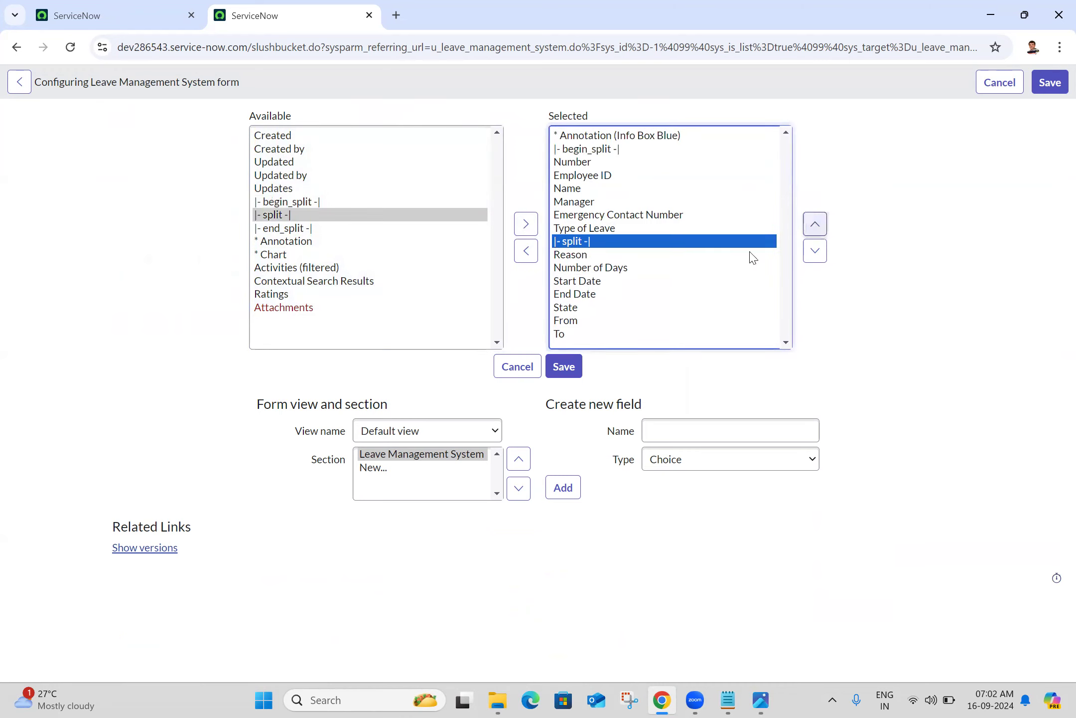
# Move Reason to the end of the fields and add an |- end_split -| marker
pyautogui.click(605, 255)
pyautogui.click(820, 260)
pyautogui.click(820, 260)
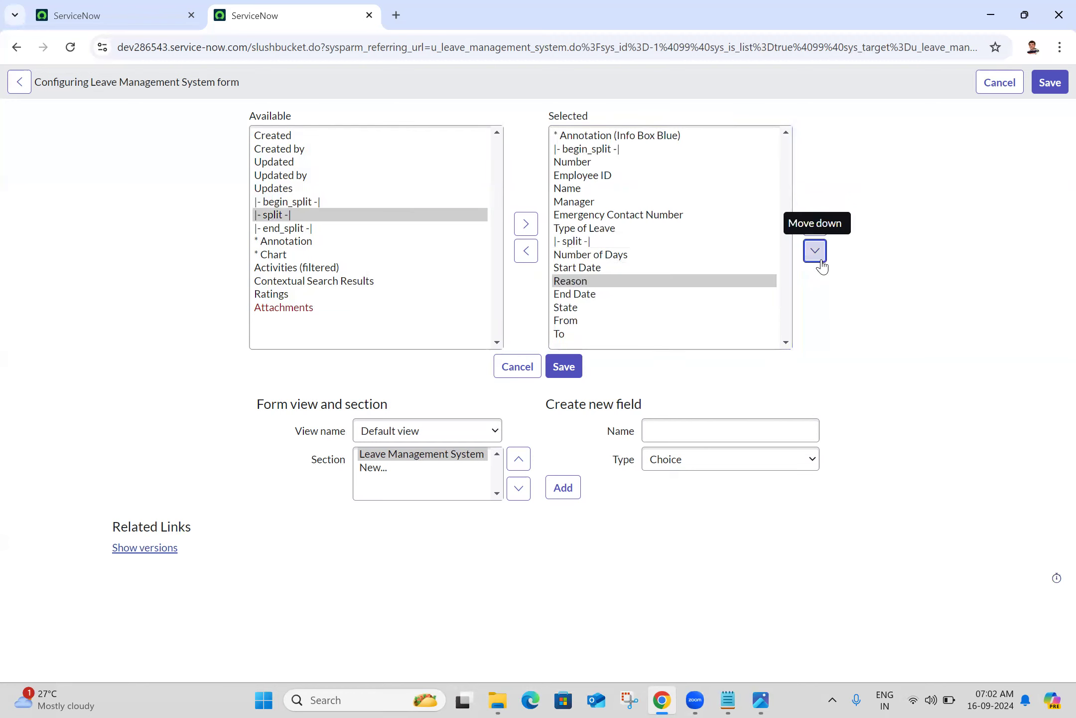
pyautogui.click(819, 260)
pyautogui.click(820, 260)
pyautogui.click(819, 260)
pyautogui.click(819, 260)
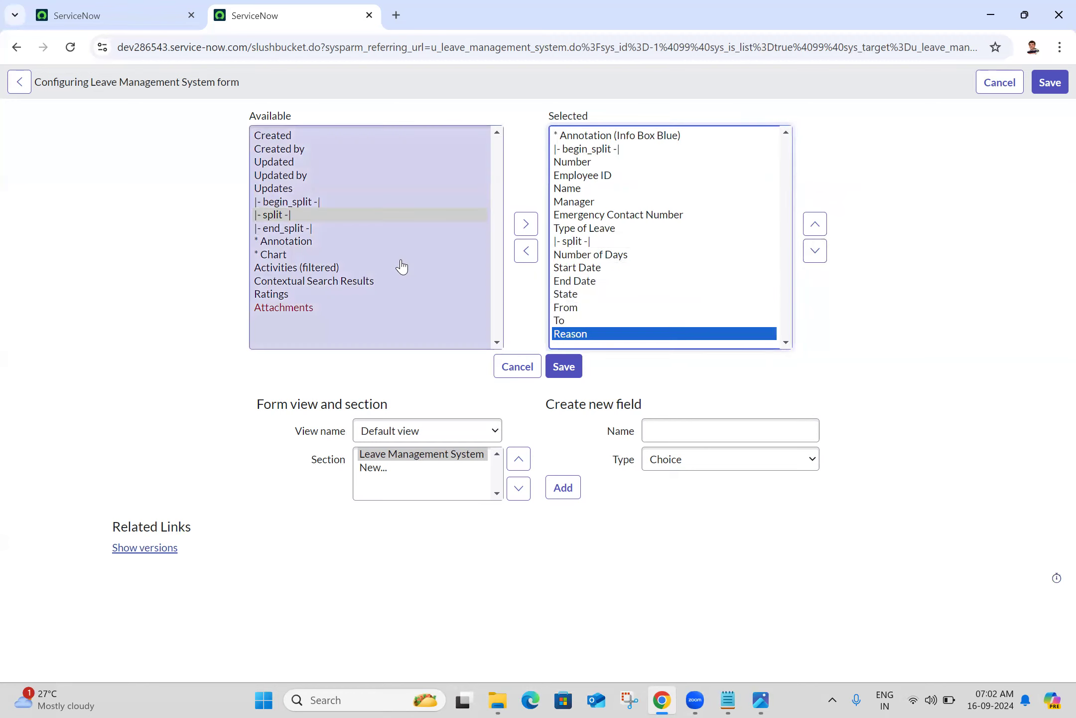
pyautogui.click(307, 228)
pyautogui.click(525, 224)
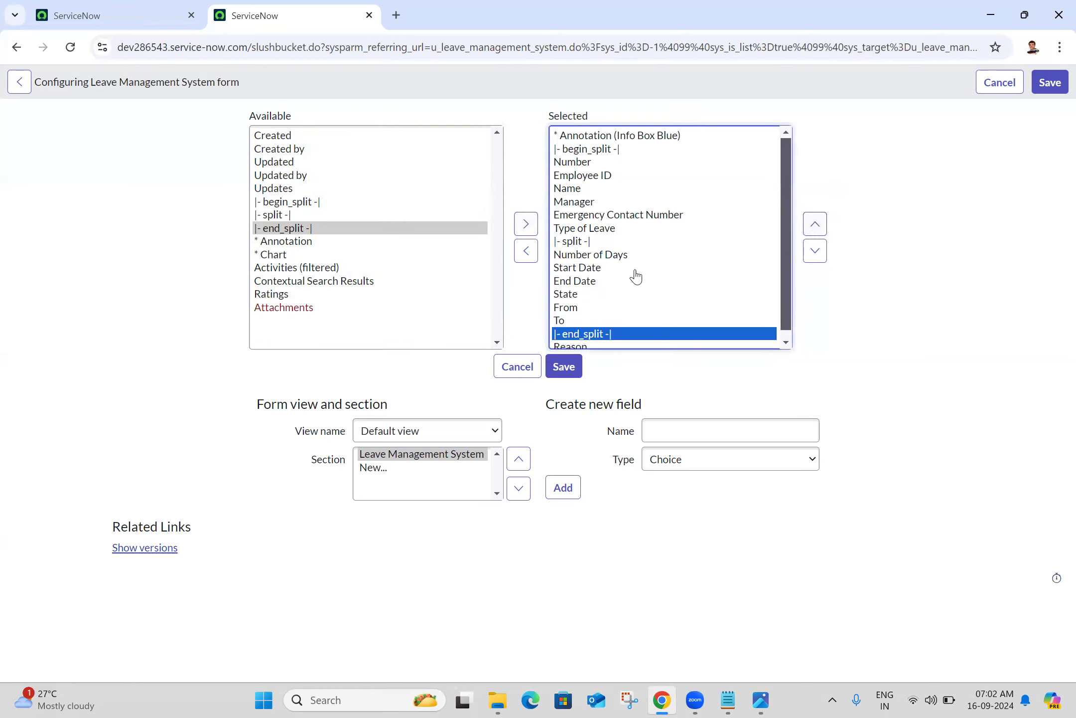
# Place Start Date above Number of Days, with From directly under Start Date
pyautogui.click(787, 342)
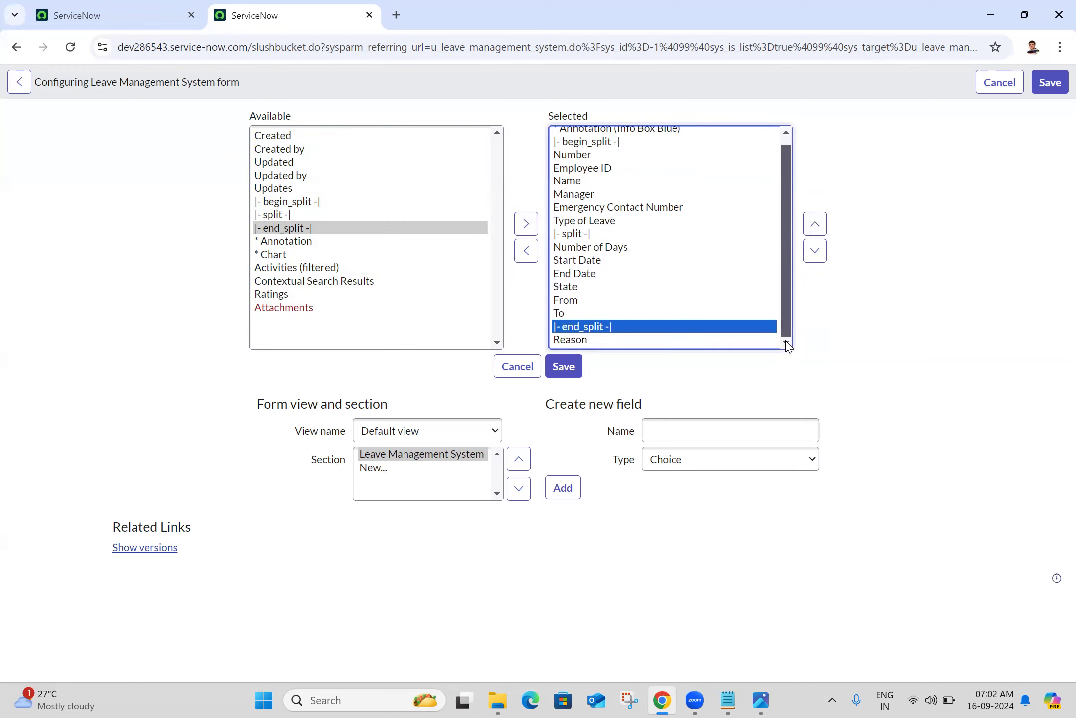
pyautogui.click(597, 262)
pyautogui.click(815, 228)
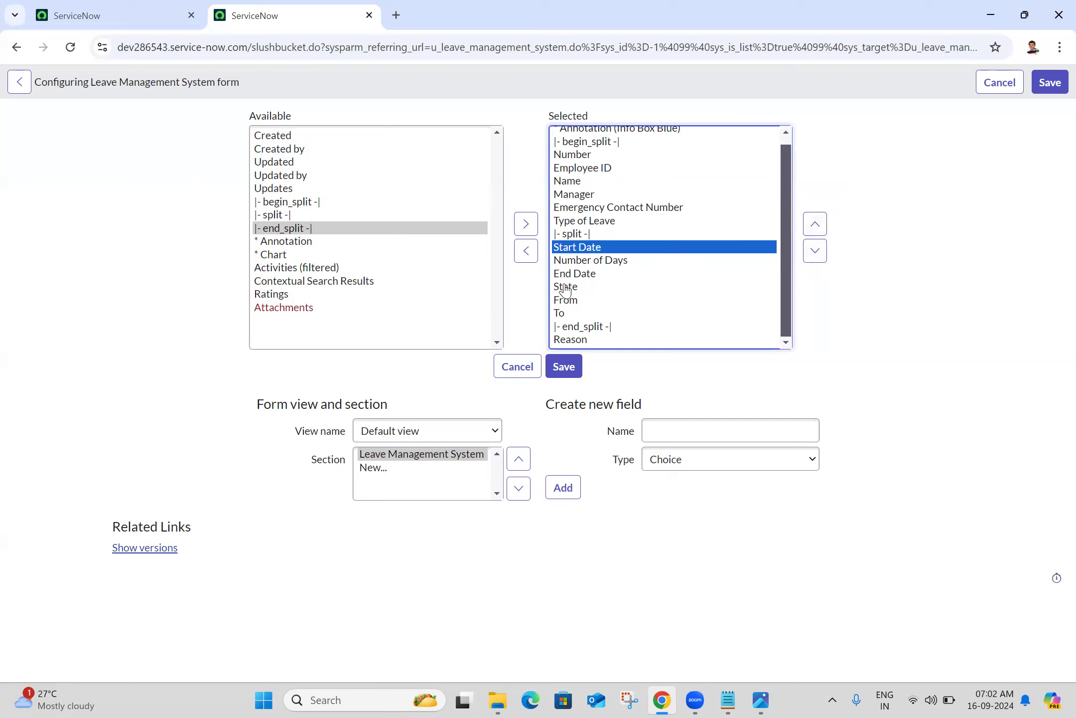
pyautogui.click(572, 299)
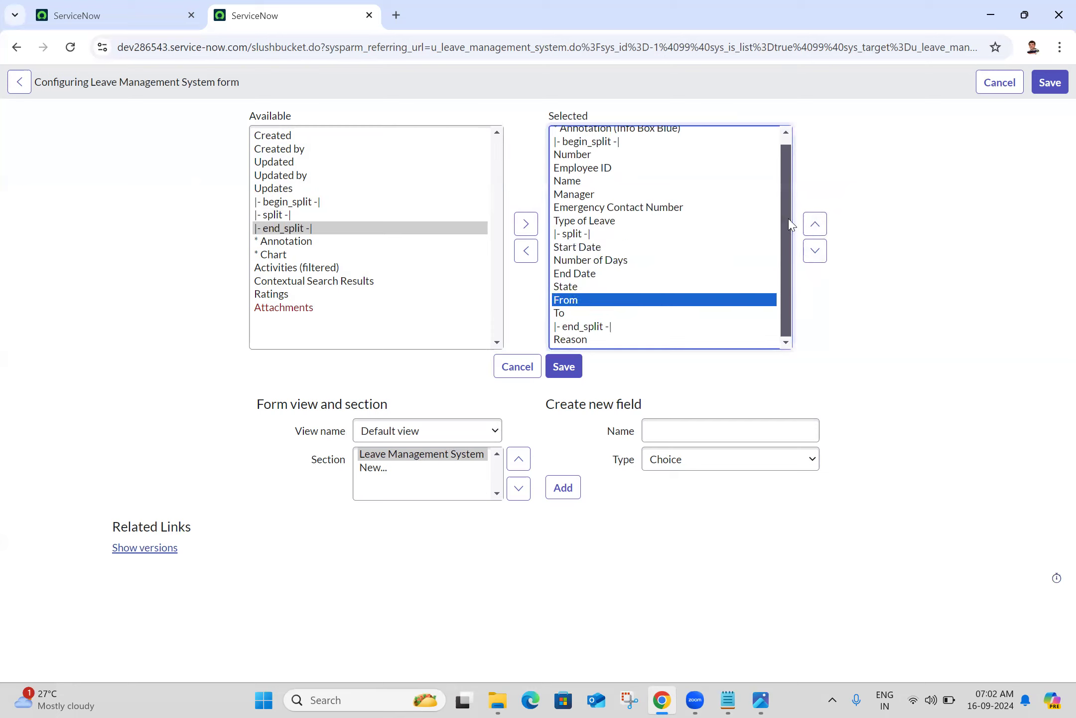
pyautogui.click(815, 224)
pyautogui.click(815, 225)
pyautogui.click(815, 224)
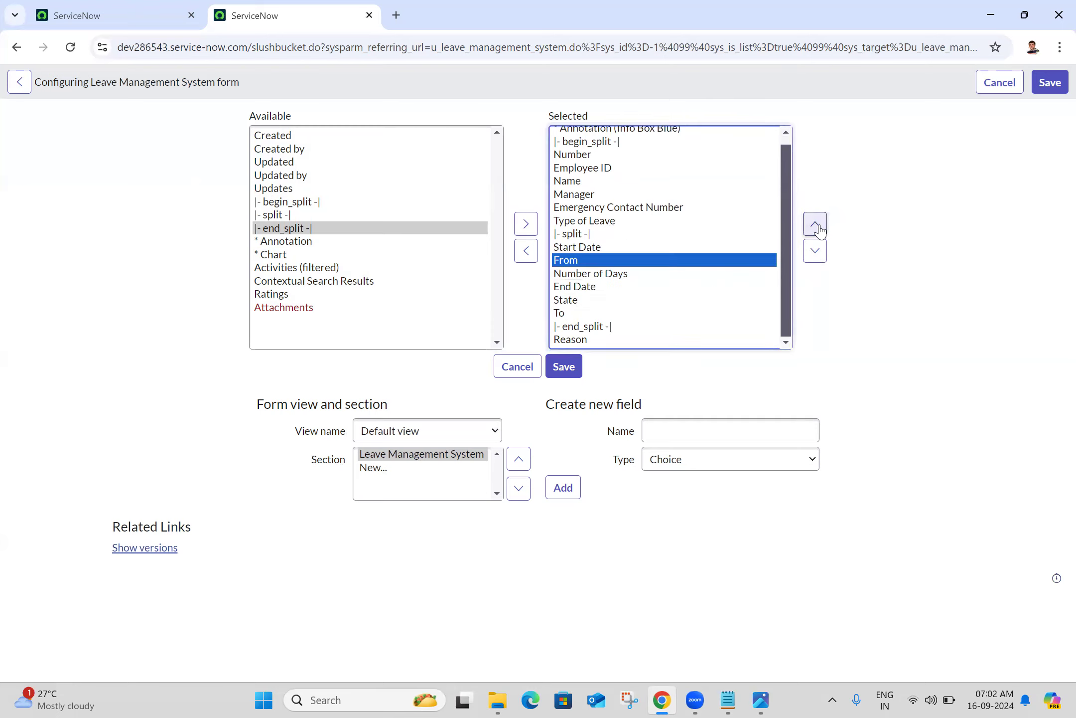
# Move State and Number of Days down below To
pyautogui.click(573, 301)
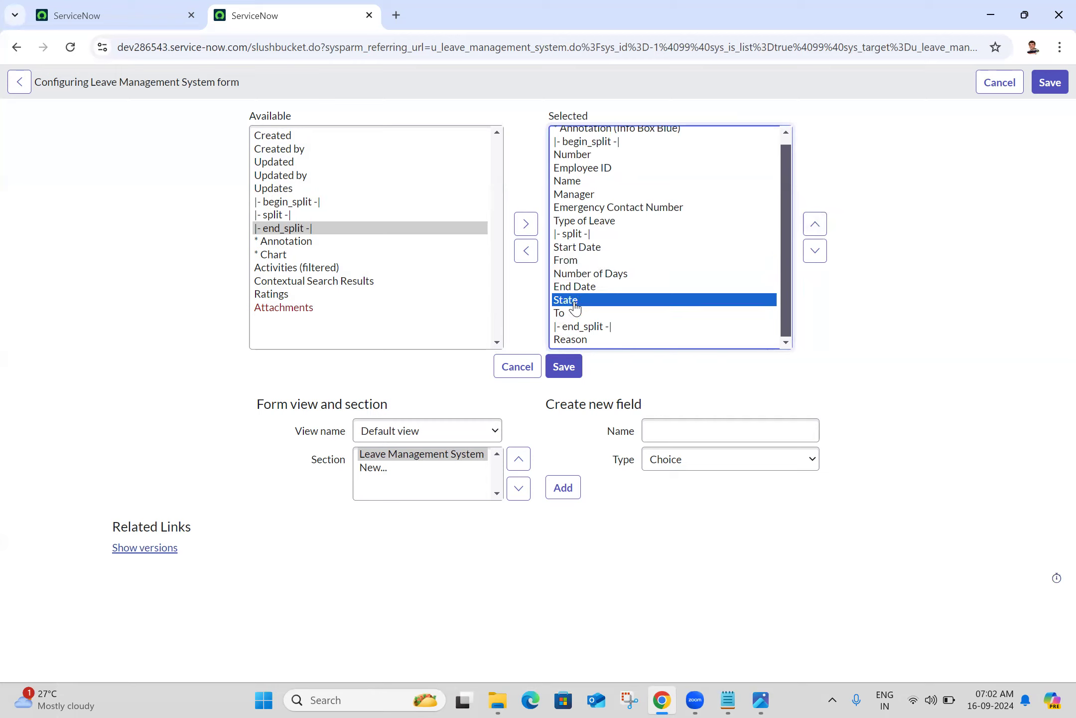
pyautogui.click(808, 257)
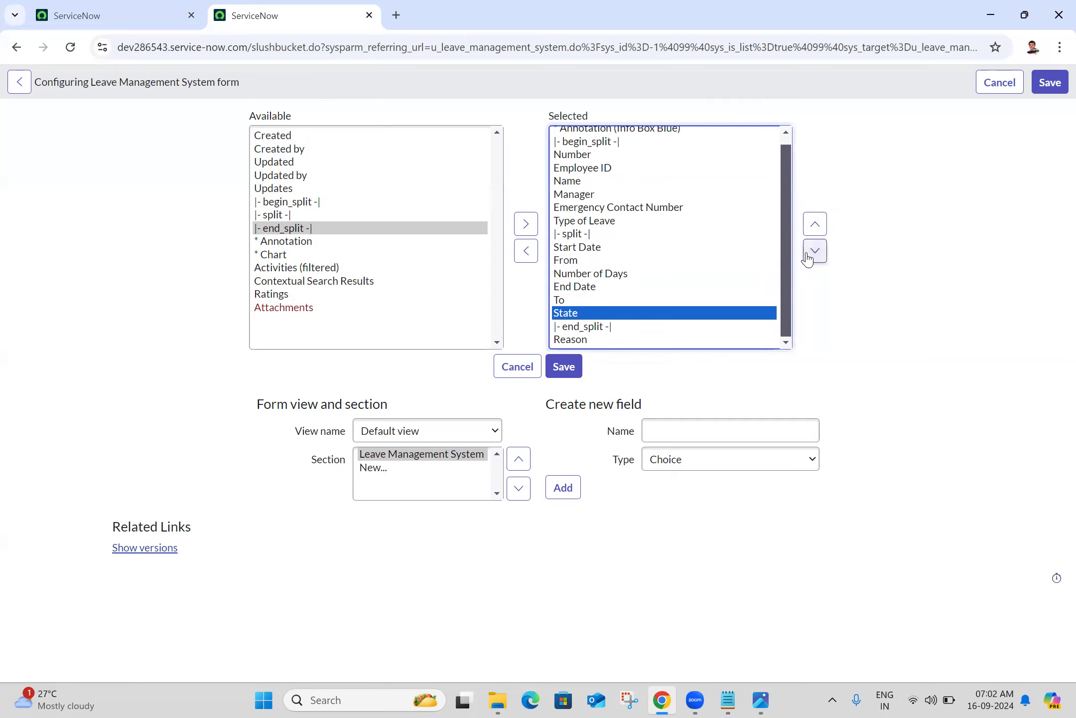
pyautogui.click(629, 274)
pyautogui.click(817, 253)
pyautogui.click(817, 253)
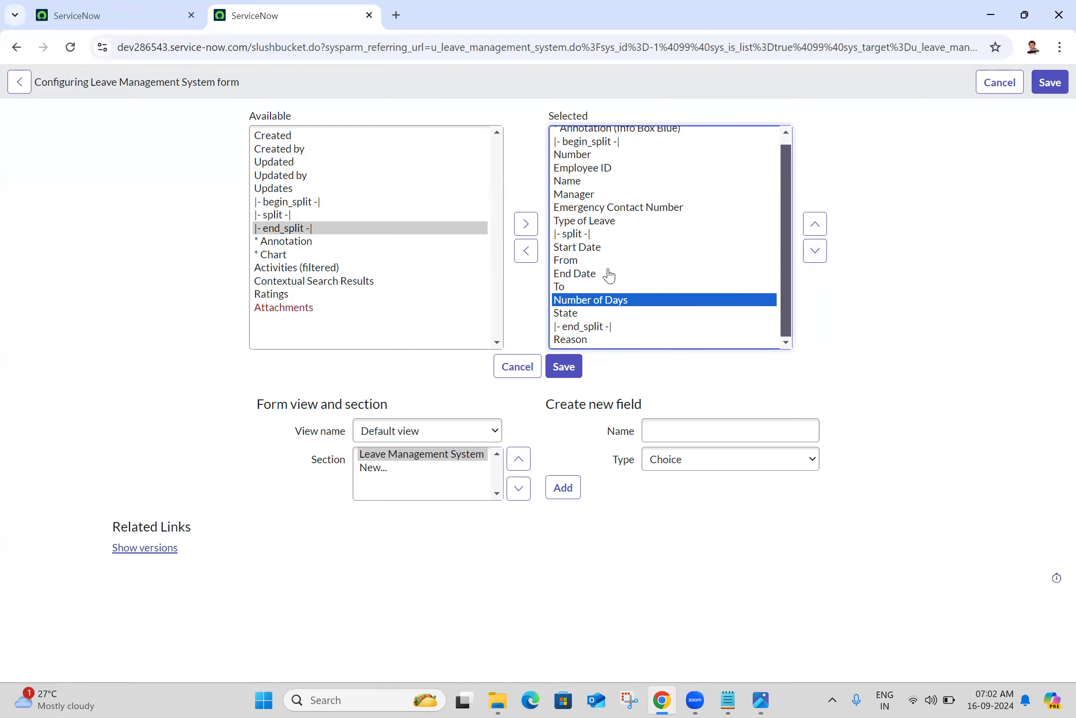
# Compare the order against the reference screenshot and save the form layout
pyautogui.click(761, 701)
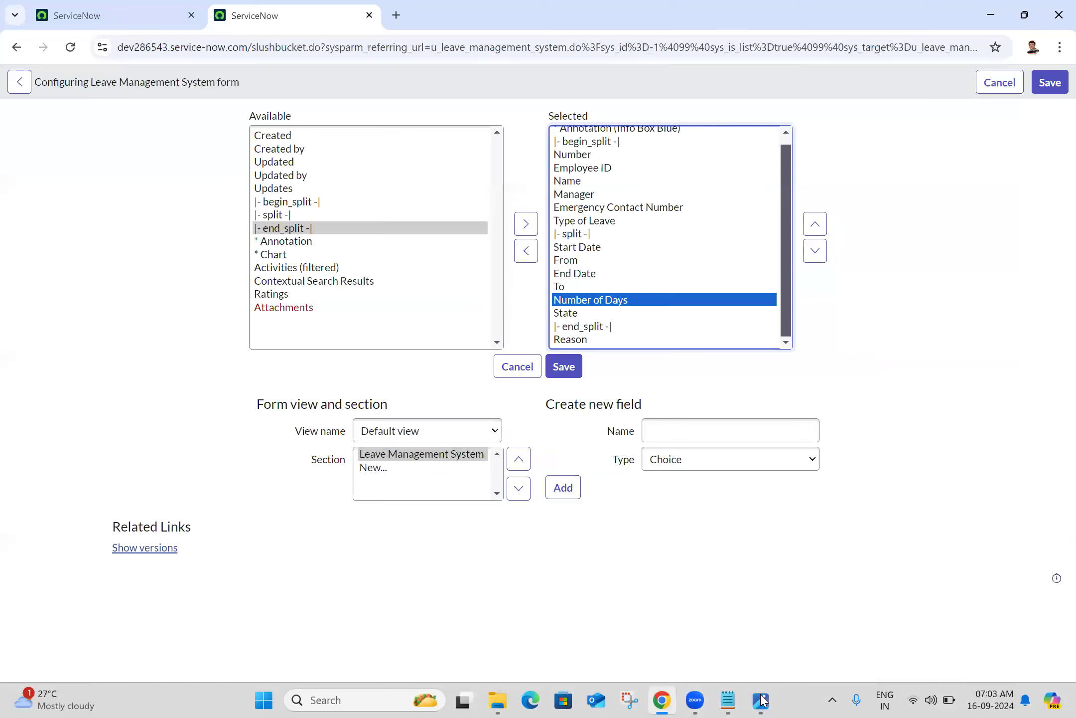
pyautogui.click(761, 700)
pyautogui.scroll(1, 788, 144)
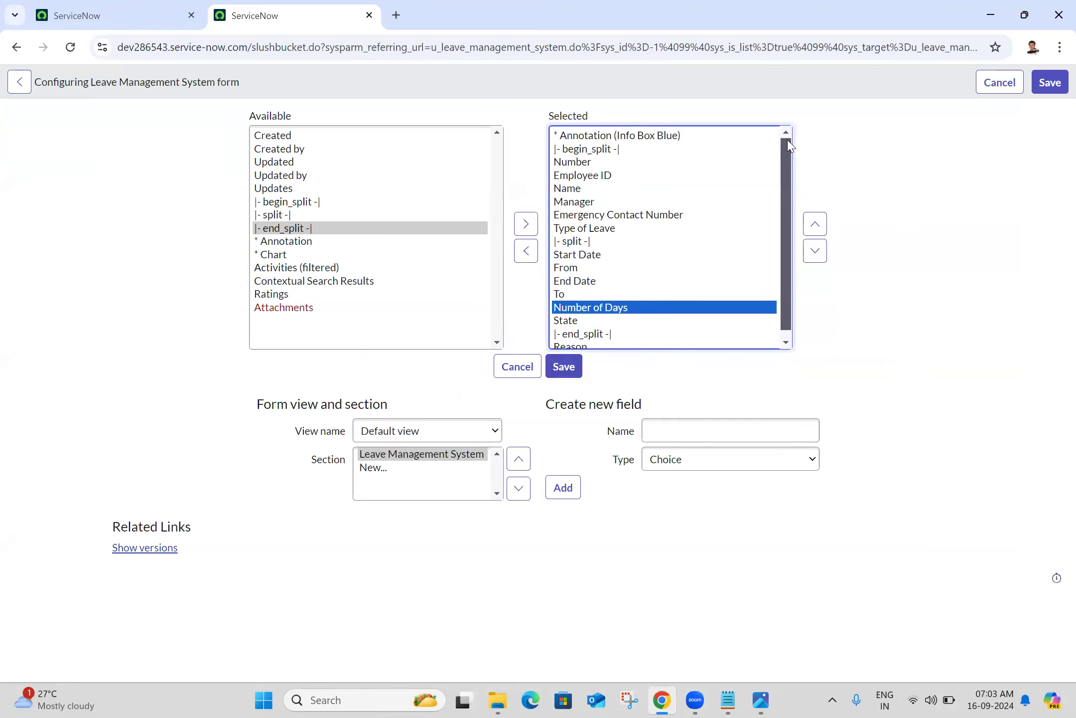
pyautogui.click(571, 369)
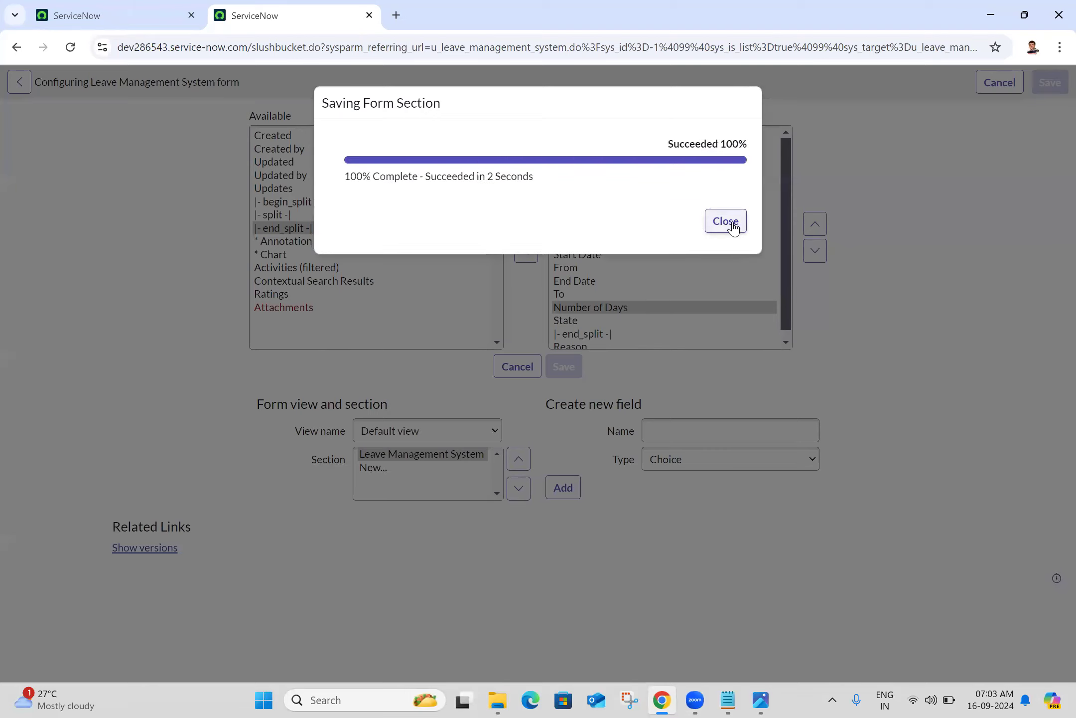
# Dismiss the save confirmation and inspect the Type of Leave choices on new record LMS0001002
pyautogui.click(734, 227)
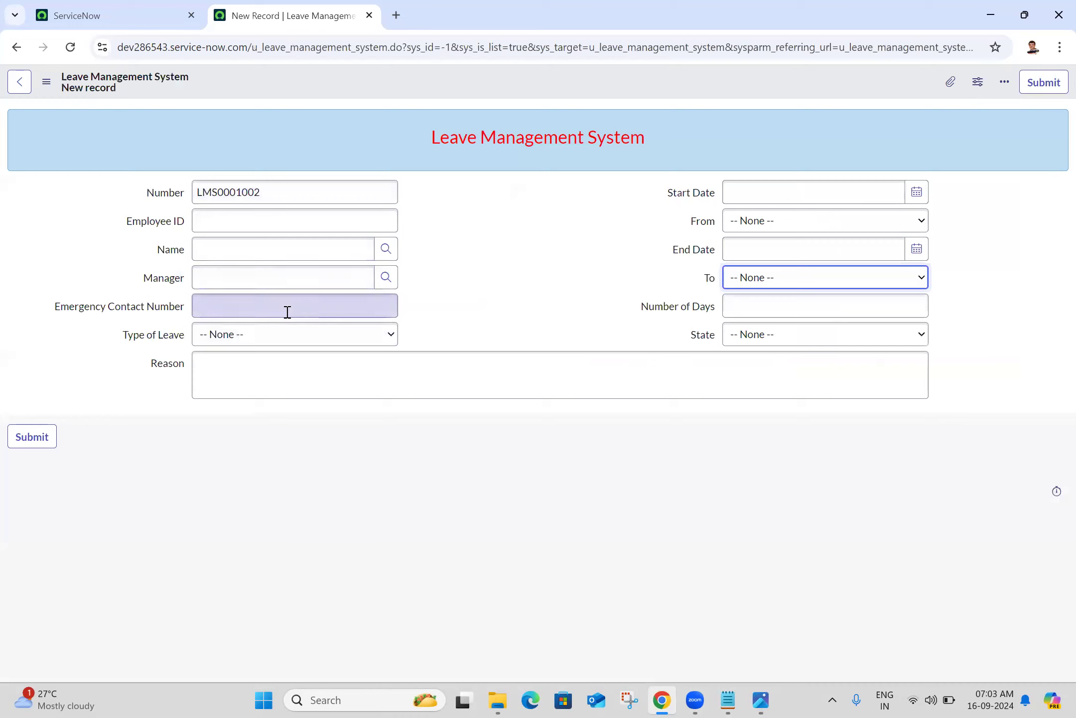
pyautogui.click(277, 333)
pyautogui.click(278, 334)
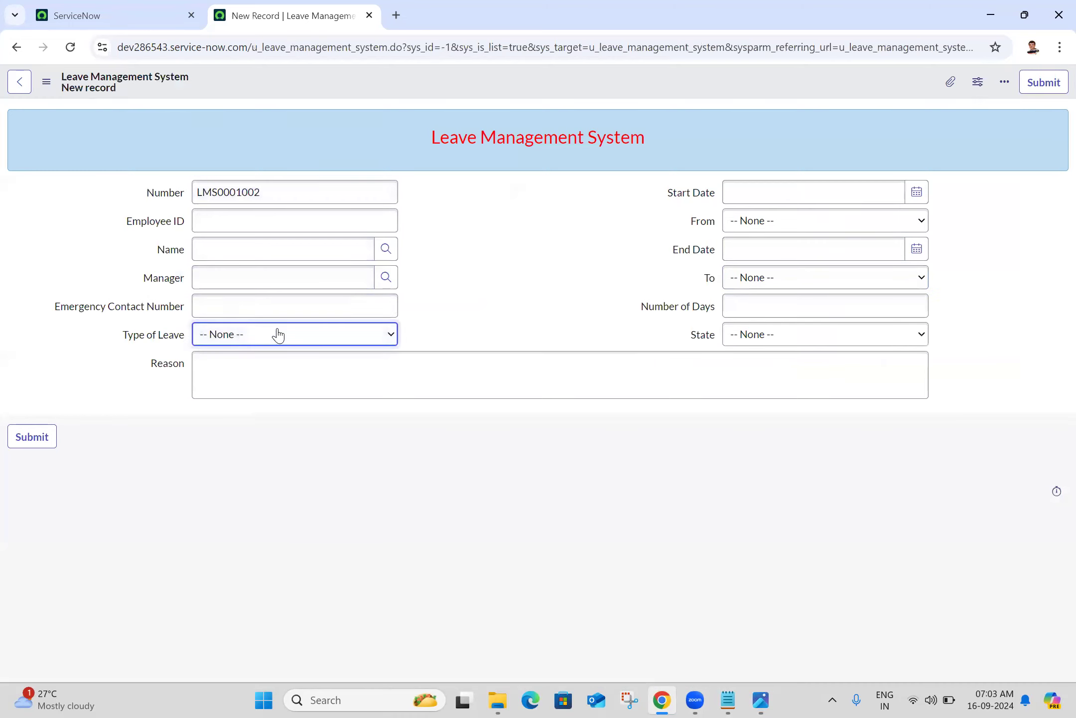
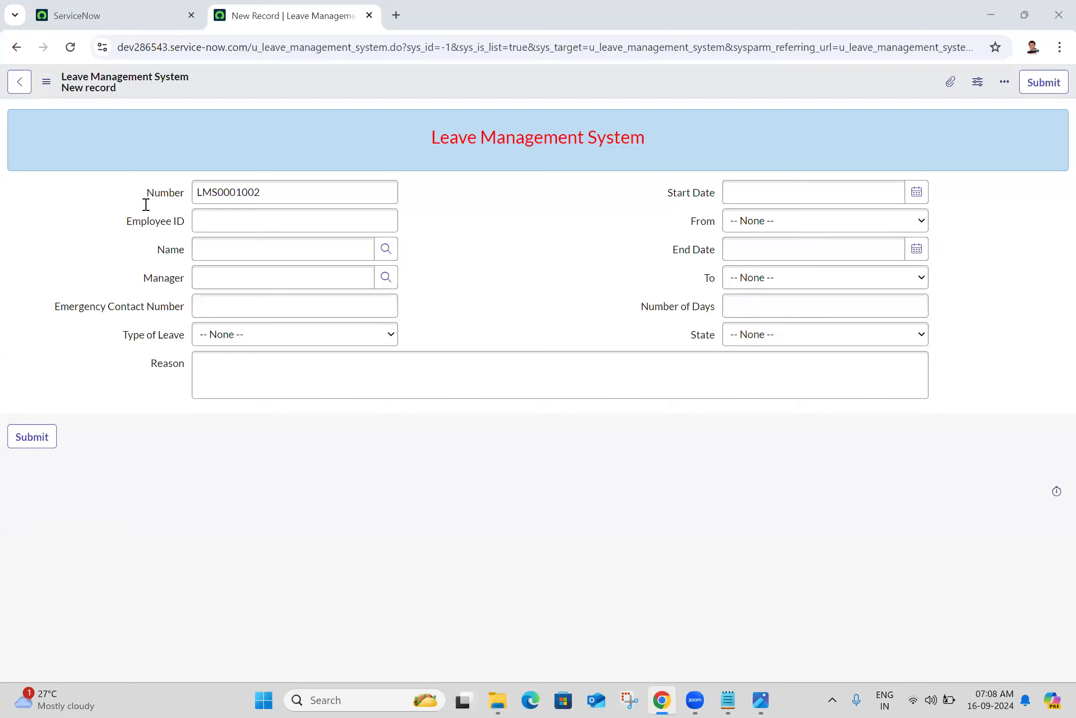
# Switch from the LMS0001002 record form over to the Notepad notes
pyautogui.hotkey('alt', 'Tab')
# Highlight the Application Menus = sys_app_application and Modules = sys_app_module lines in Batch 25.txt
pyautogui.tripleClick(184, 232)
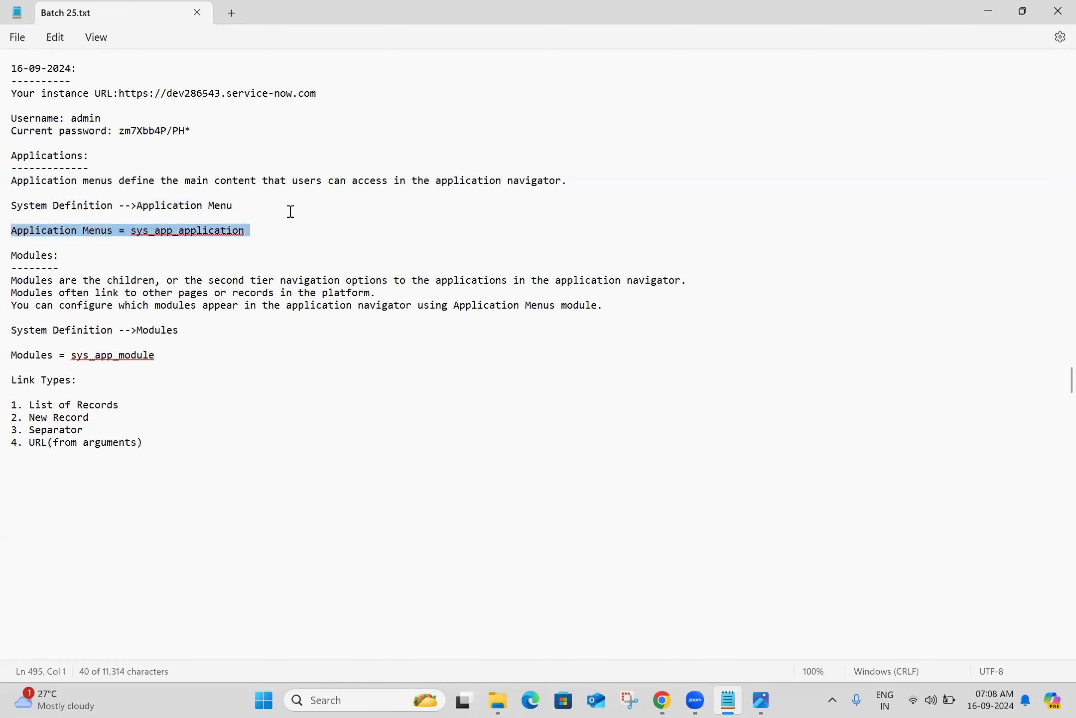
pyautogui.click(94, 360)
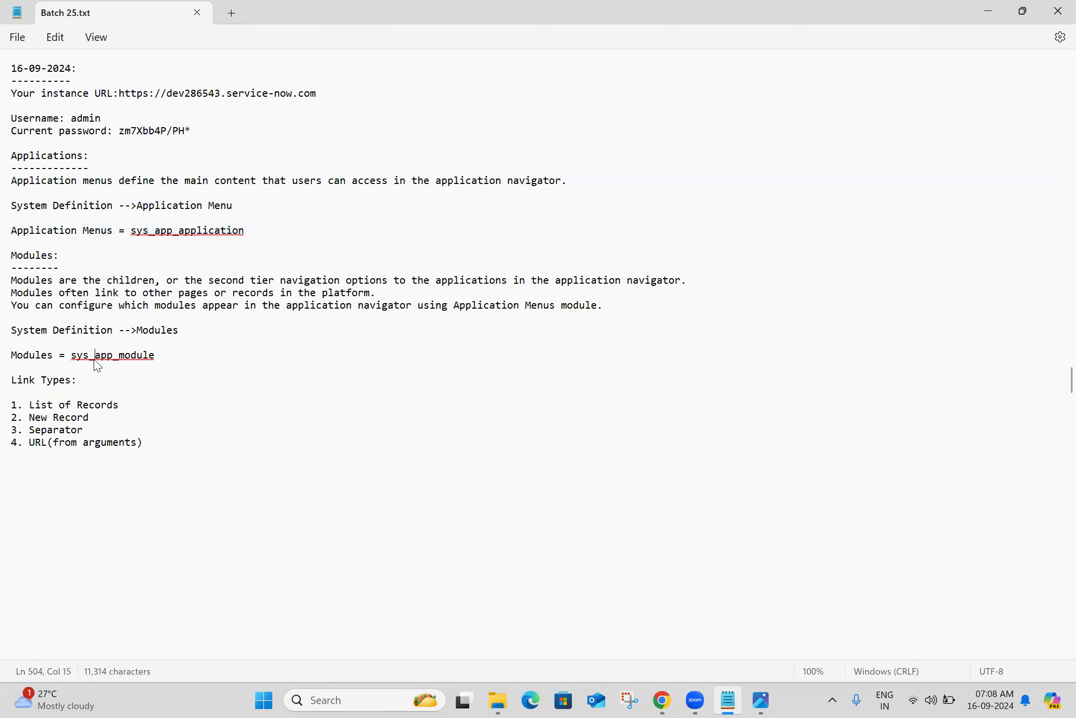
pyautogui.tripleClick(147, 357)
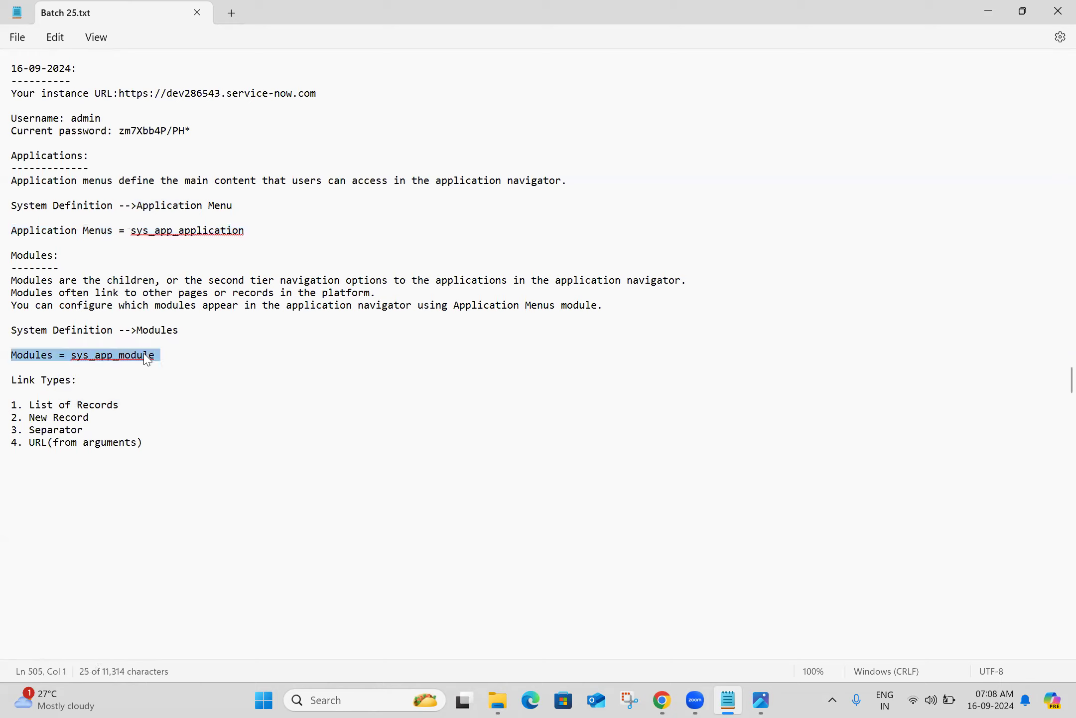
pyautogui.click(224, 312)
pyautogui.doubleClick(178, 232)
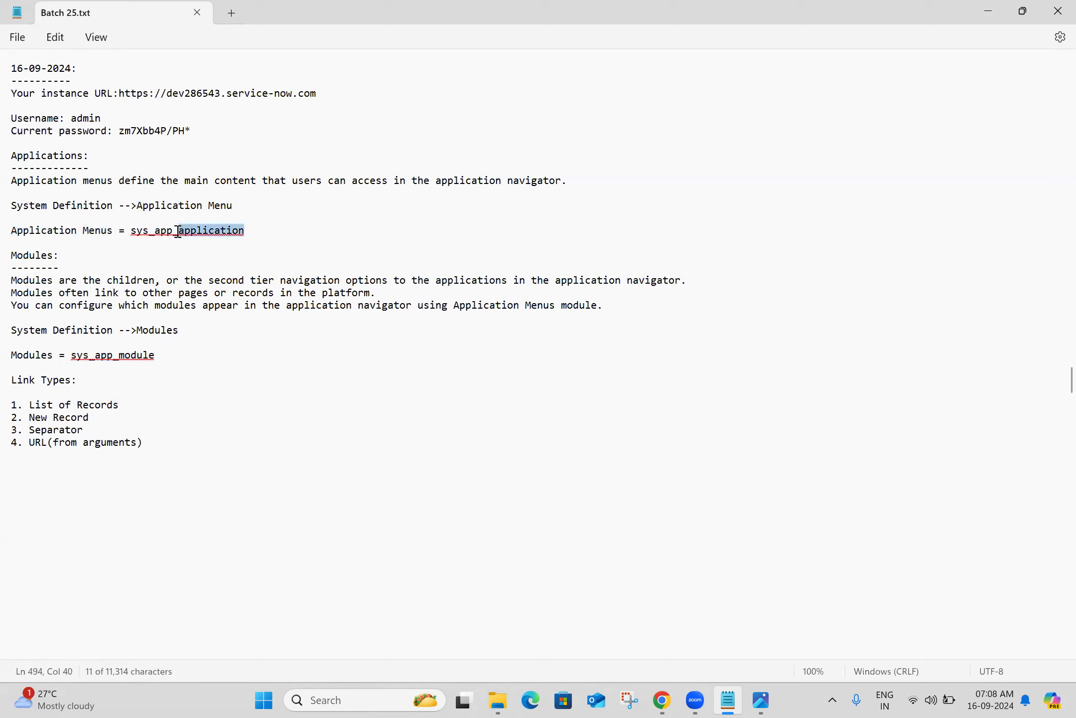
pyautogui.tripleClick(177, 233)
pyautogui.click(269, 223)
pyautogui.click(265, 229)
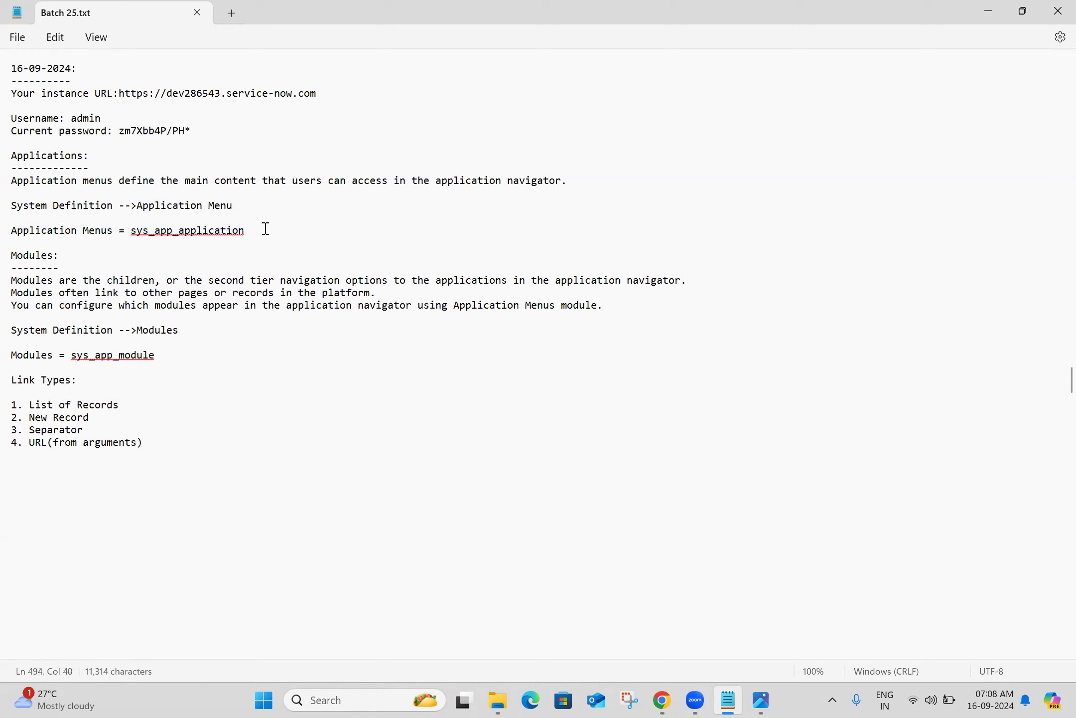
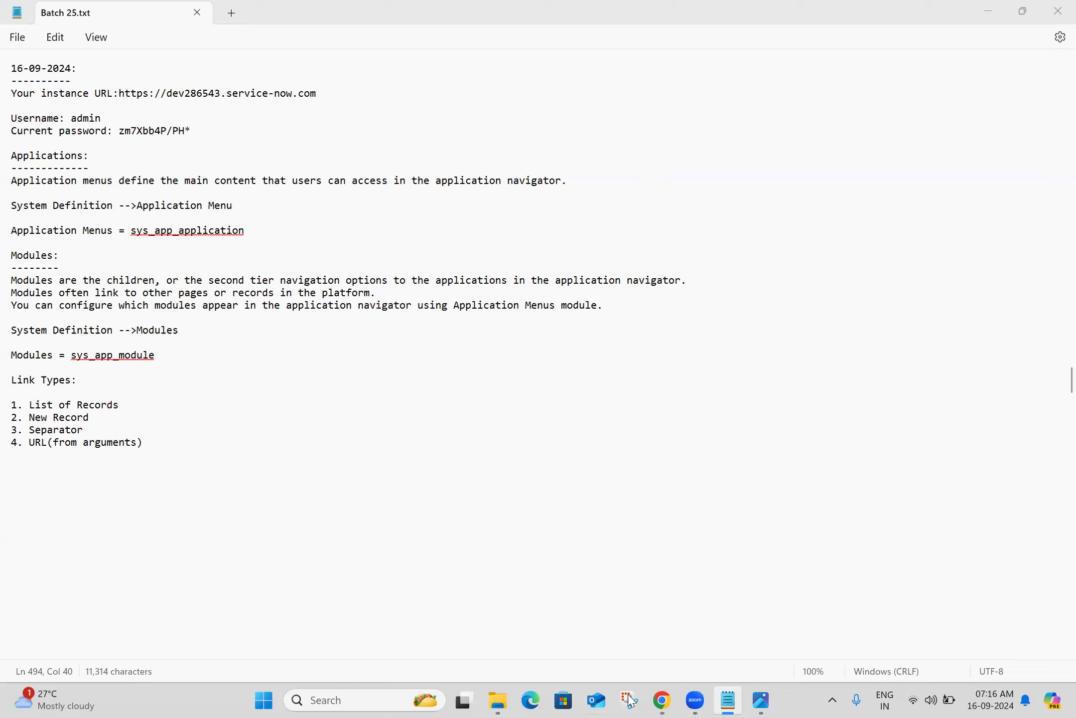
# Bring Chrome forward and switch to the ServiceNow home tab
pyautogui.click(657, 696)
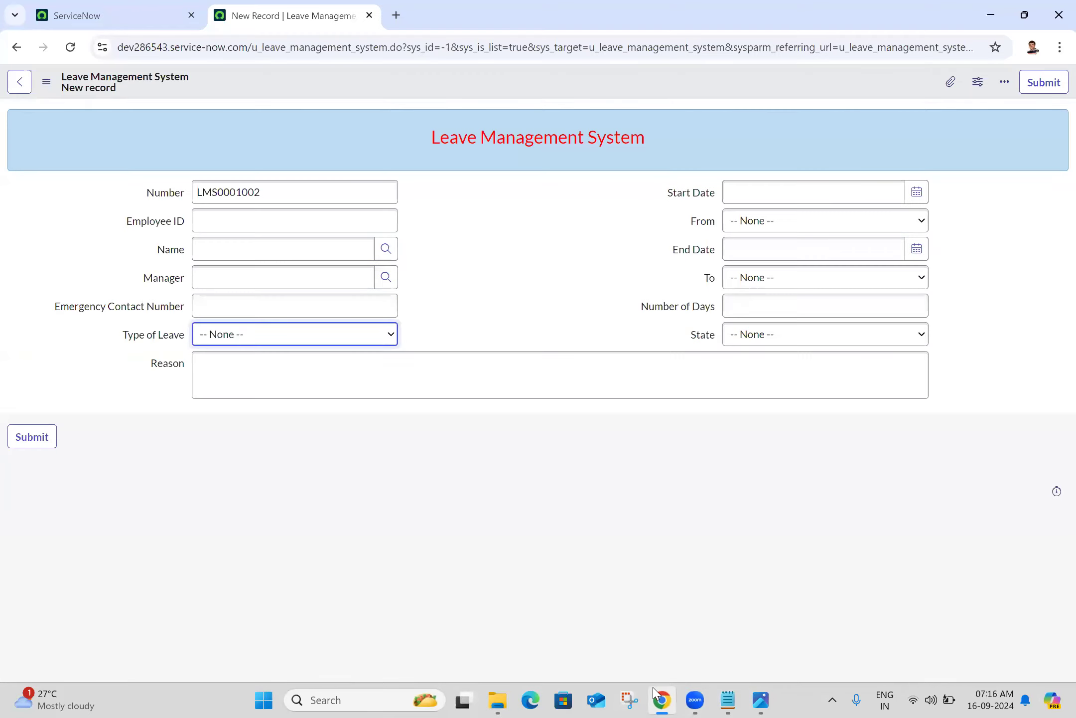
pyautogui.click(125, 12)
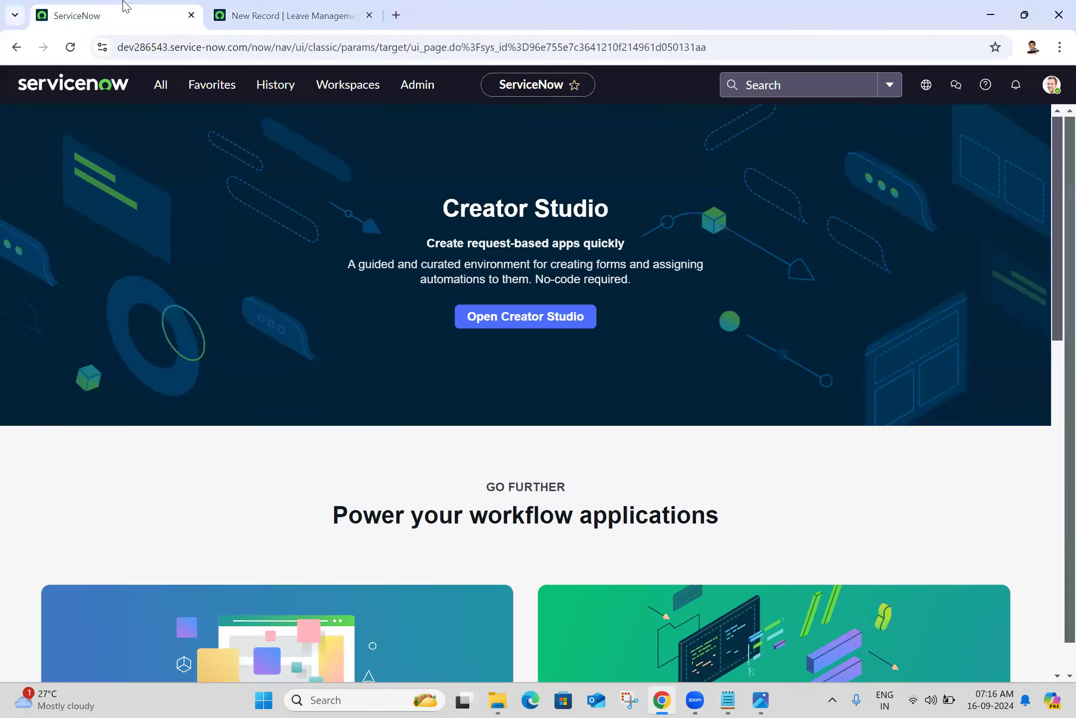
# Filter the All menu for 'incident' and open 'Assigned to me' incidents in a new tab
pyautogui.click(170, 82)
pyautogui.hotkey('ctrl', 'a')
pyautogui.write('inc')
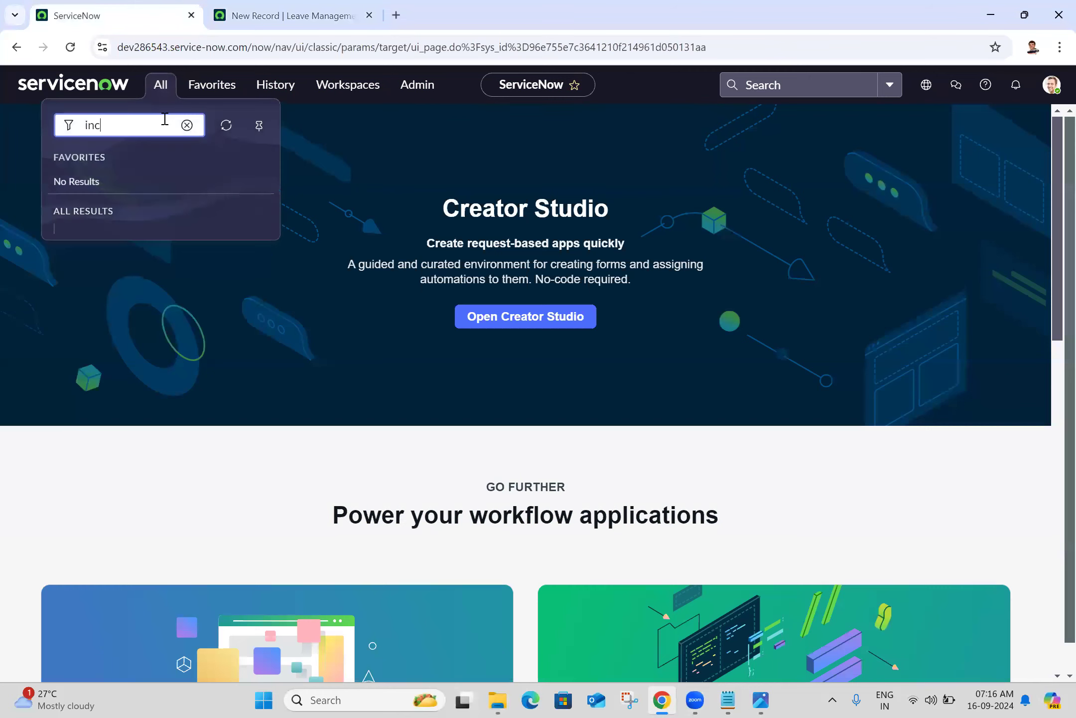
pyautogui.write('ident')
pyautogui.moveTo(273, 262); pyautogui.dragTo(273, 367)
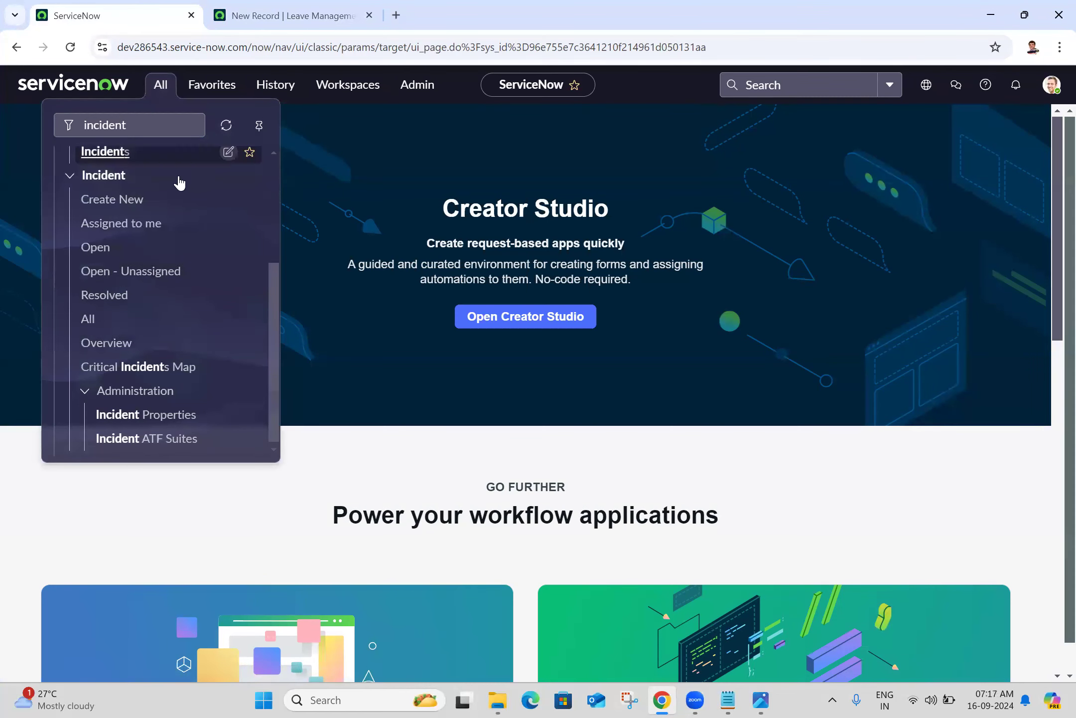
pyautogui.middleClick(135, 225)
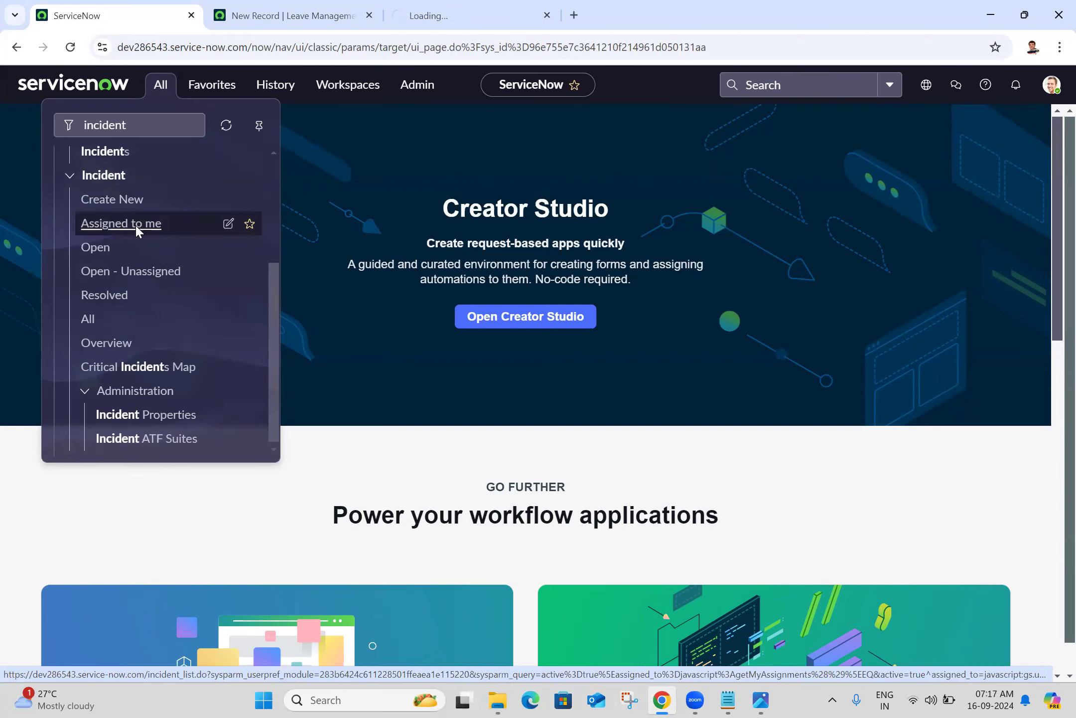
pyautogui.click(418, 6)
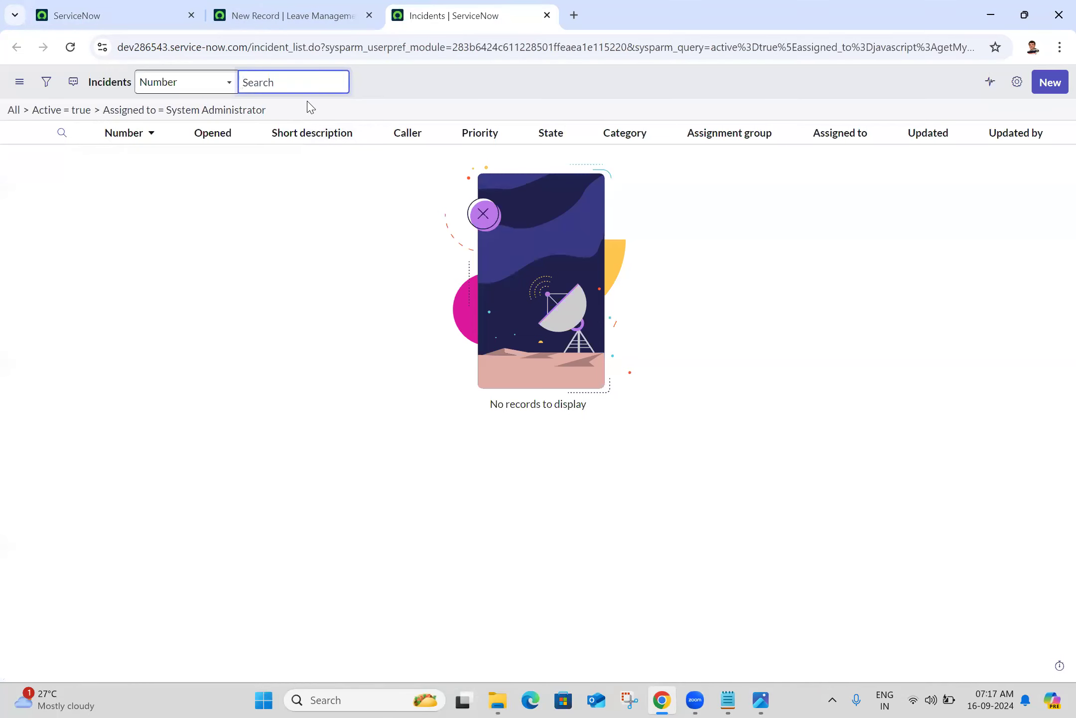
# From the home tab, open the 'Open - Unassigned' incidents in a new tab and view them
pyautogui.click(149, 6)
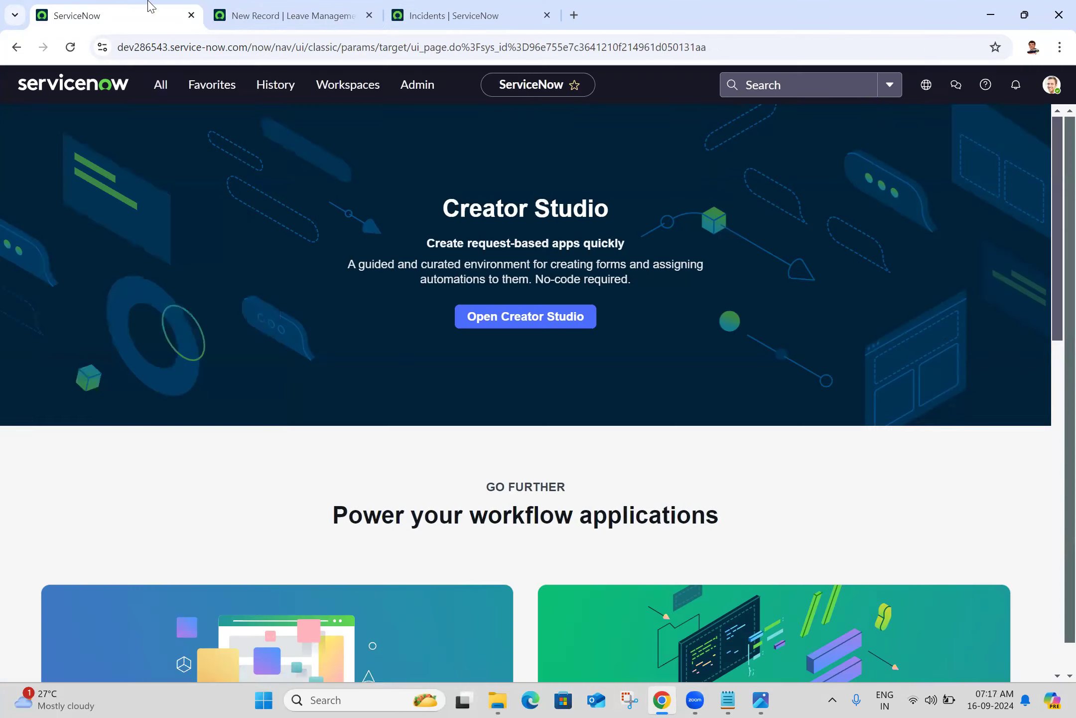
pyautogui.click(160, 93)
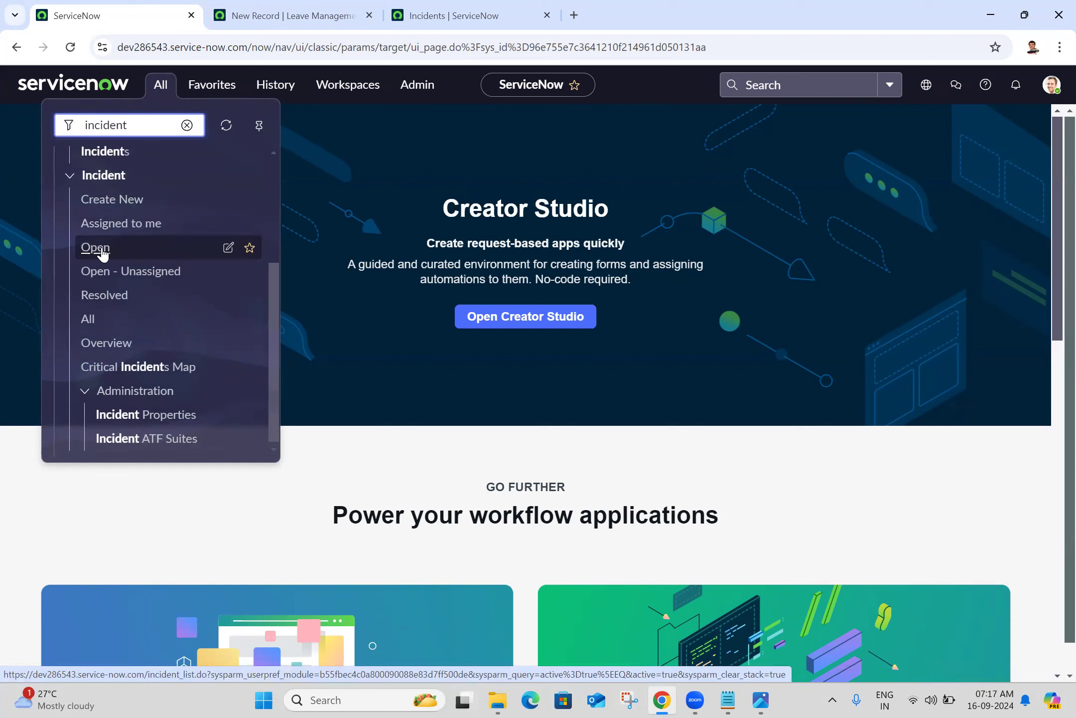
pyautogui.middleClick(145, 272)
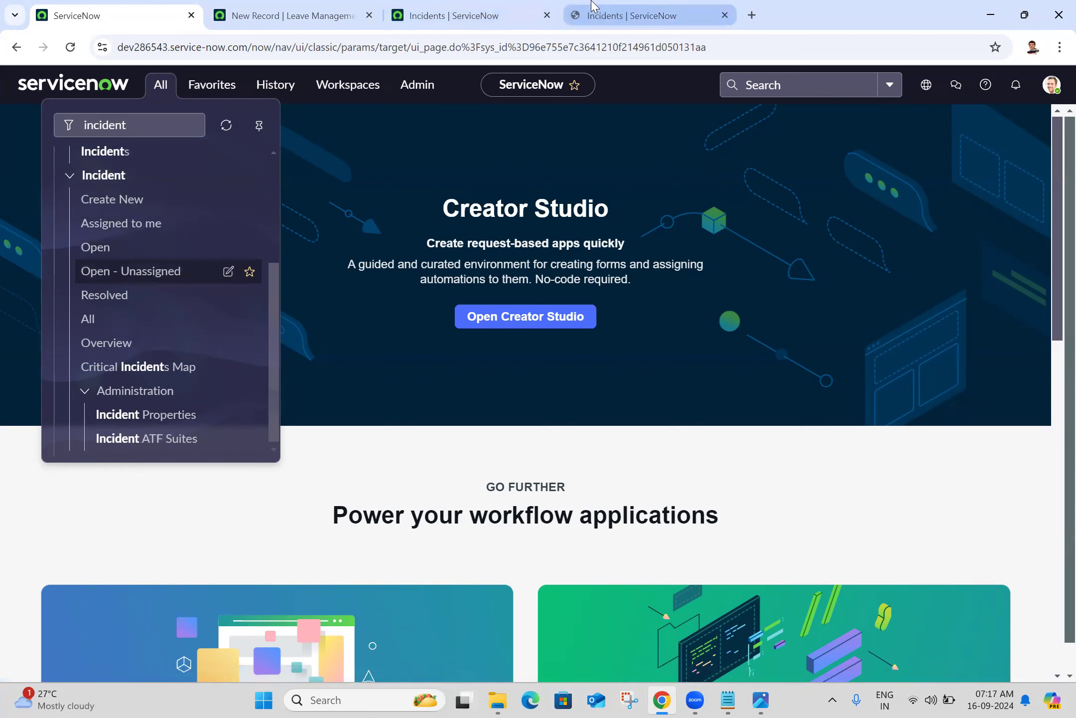
pyautogui.click(593, 6)
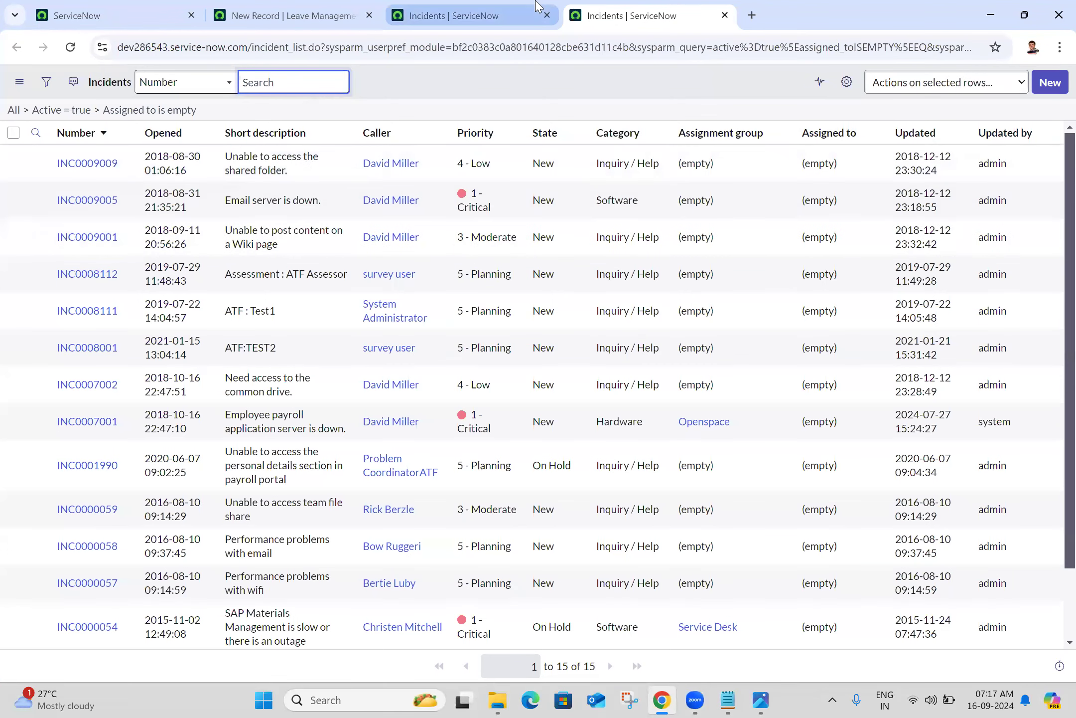
# Return to the home tab and browse the incident-filtered navigator results before closing it
pyautogui.click(124, 6)
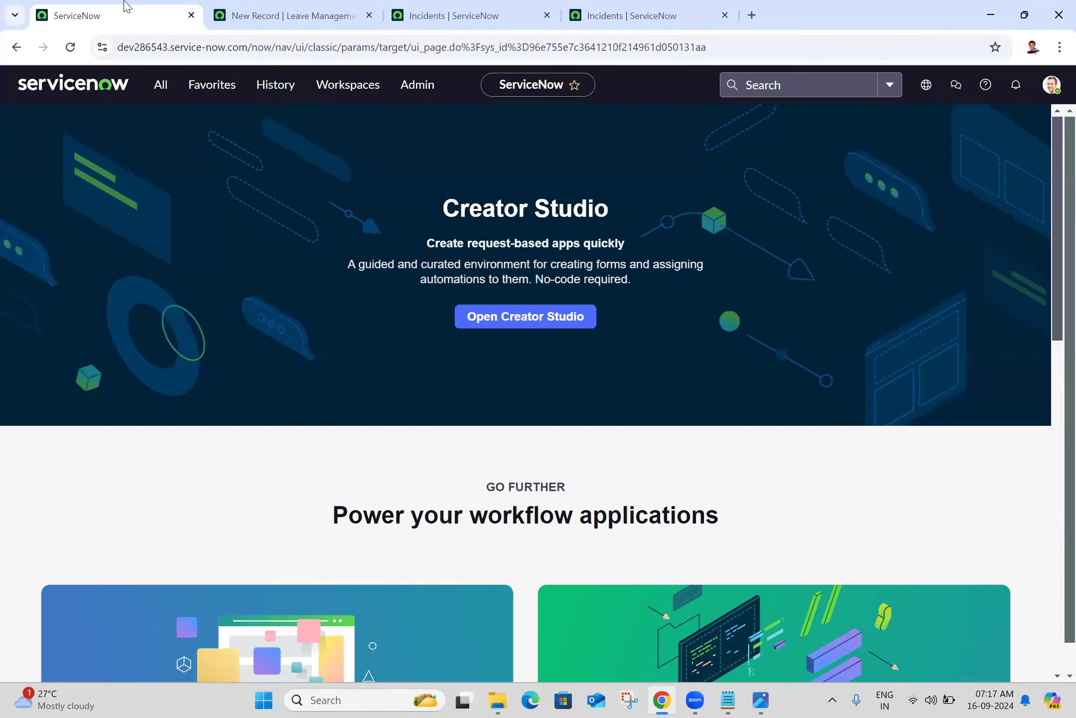
pyautogui.click(157, 89)
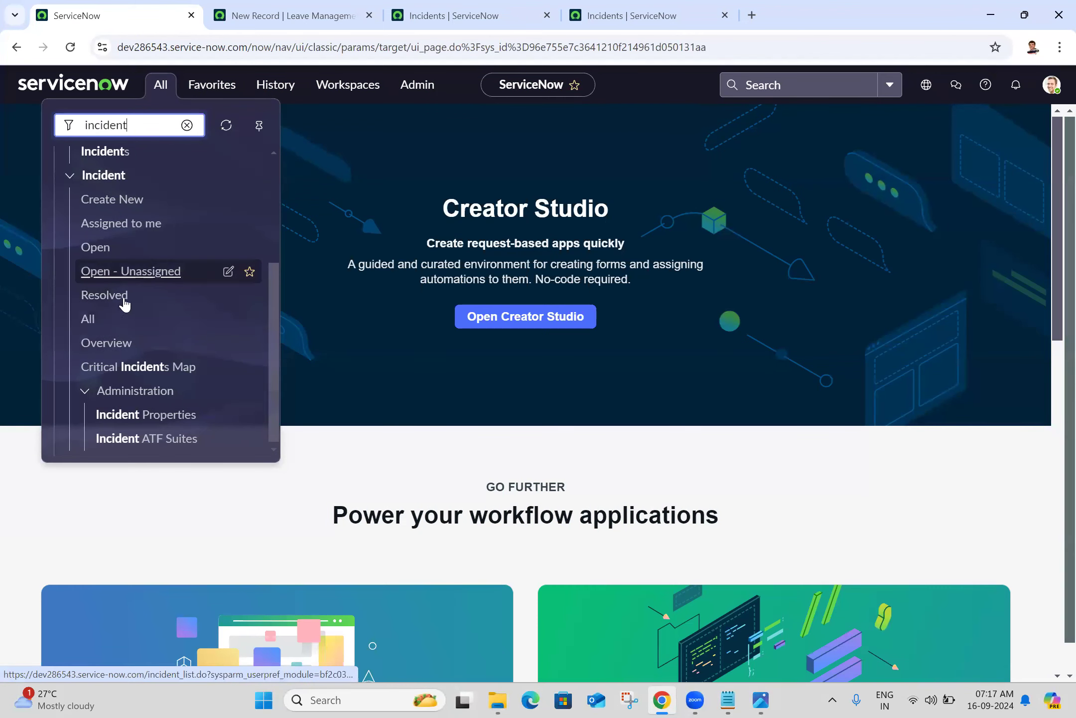
pyautogui.click(276, 189)
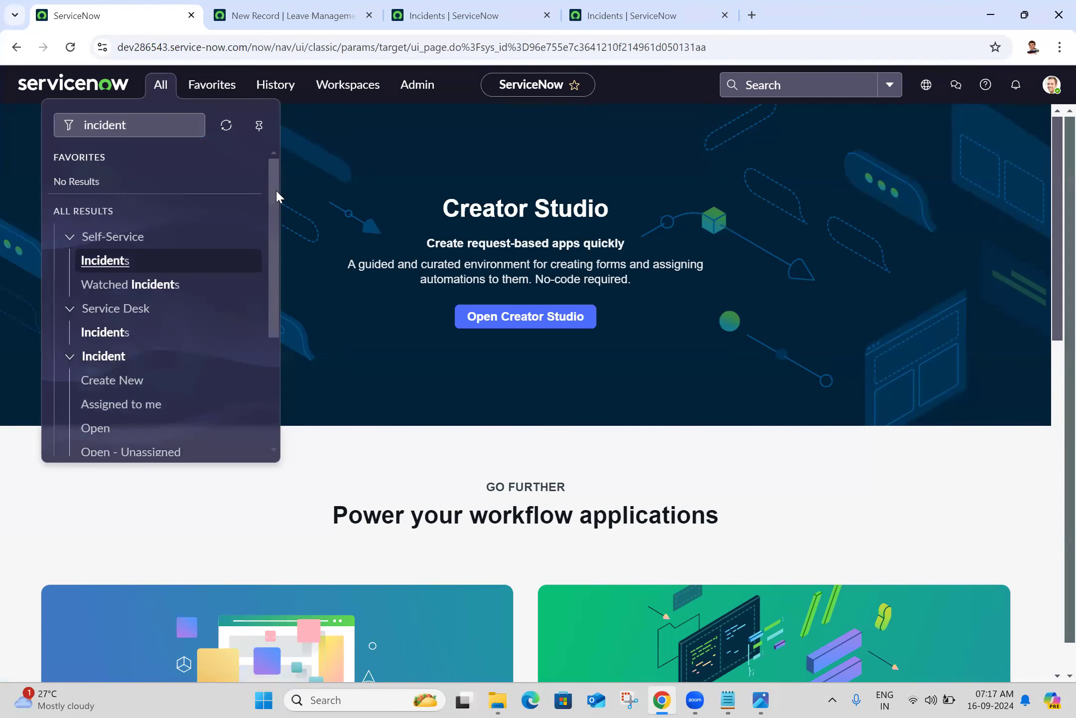
pyautogui.moveTo(276, 190); pyautogui.dragTo(281, 315)
pyautogui.click(281, 315)
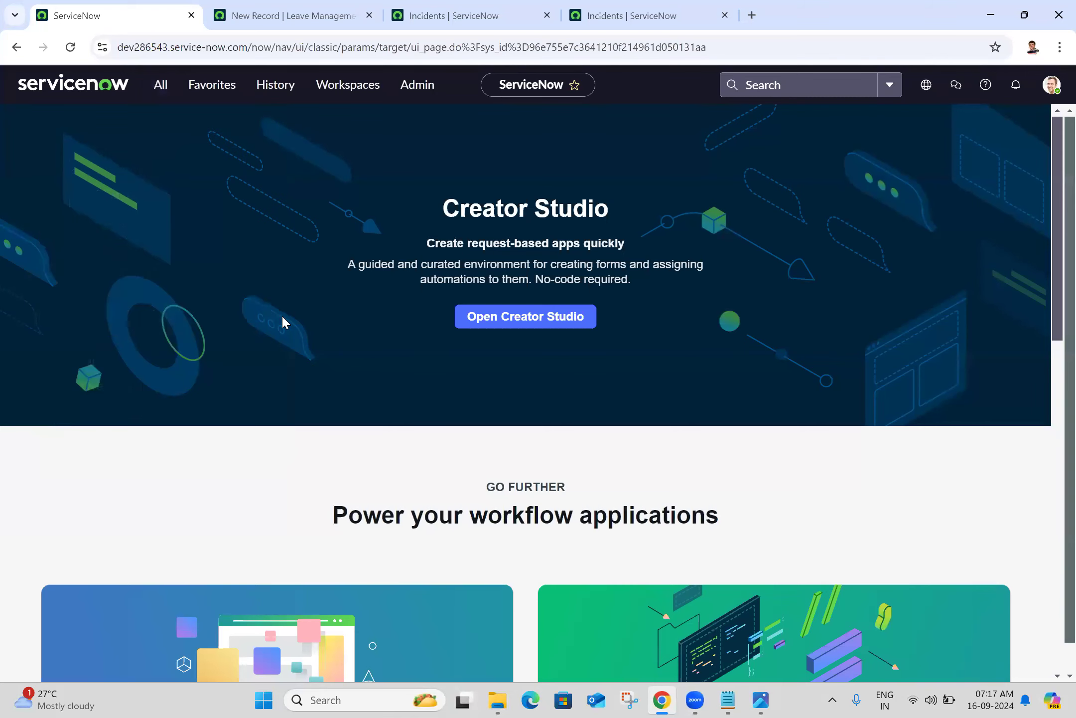
pyautogui.click(161, 84)
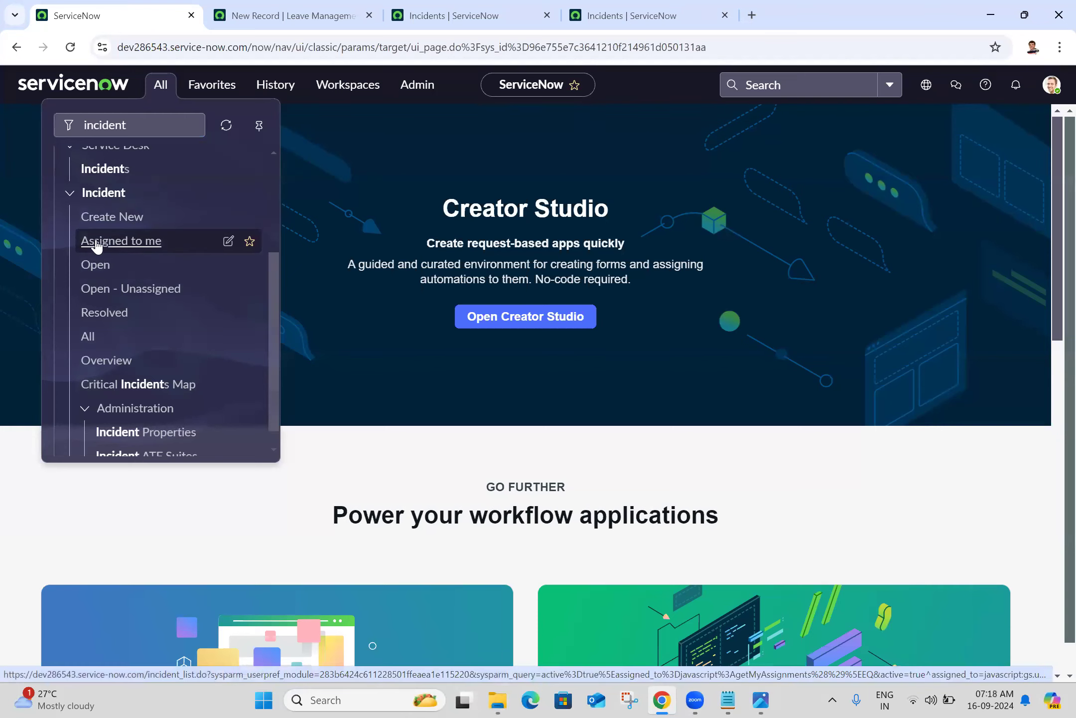
pyautogui.moveTo(273, 336); pyautogui.dragTo(281, 168)
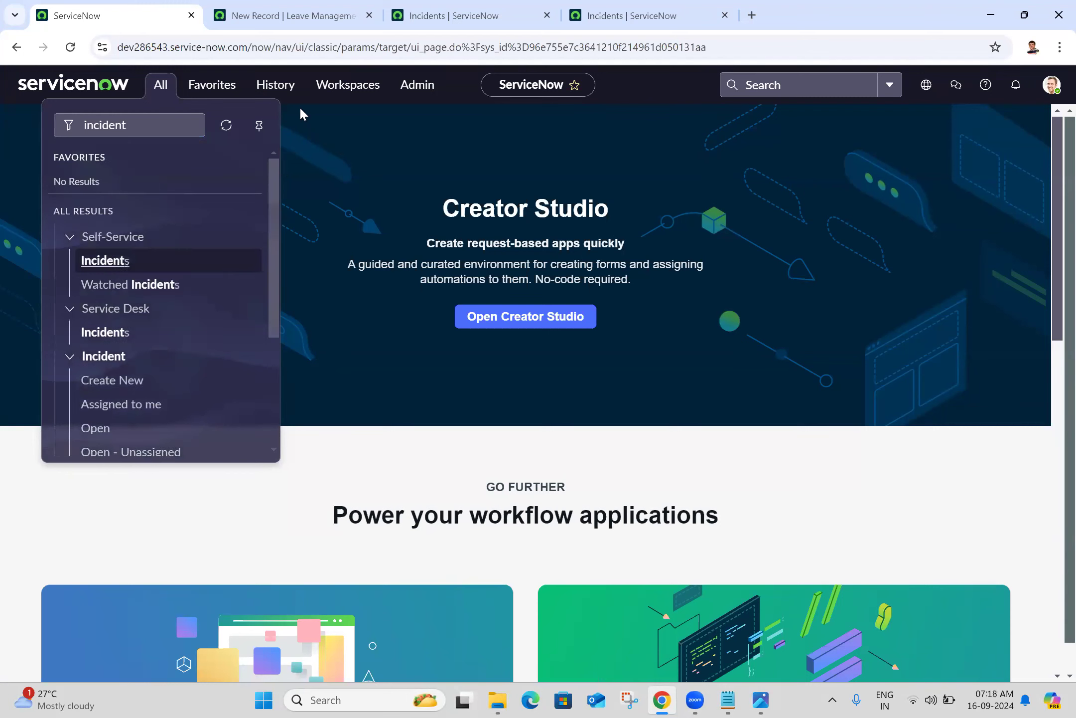
pyautogui.click(348, 184)
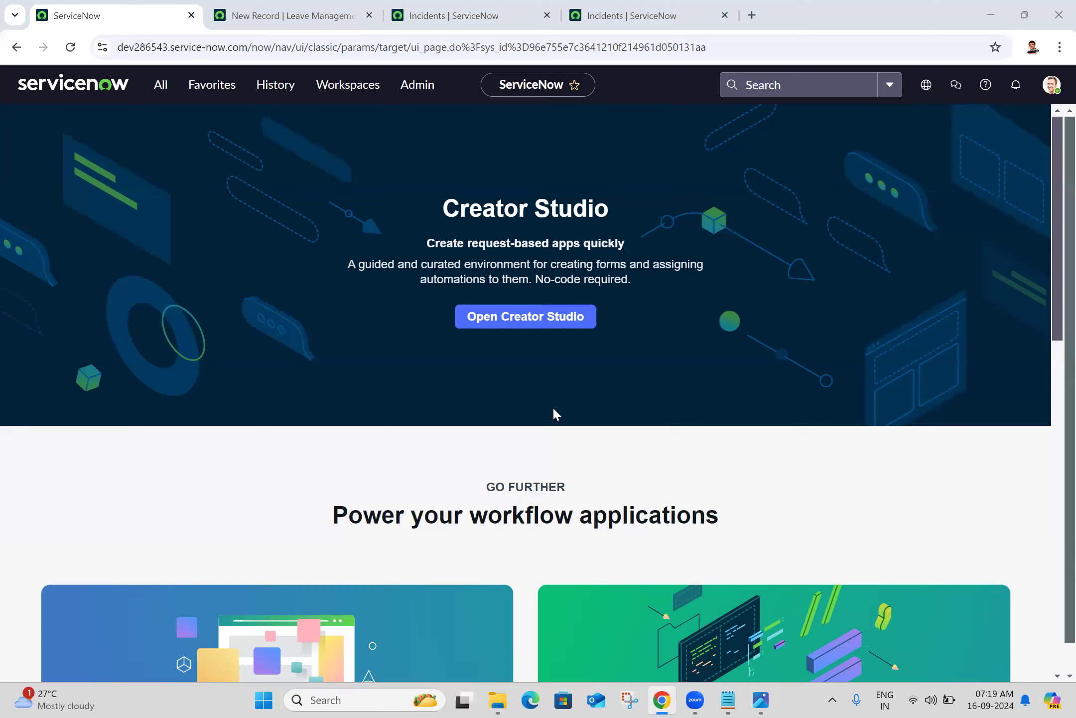
pyautogui.click(625, 698)
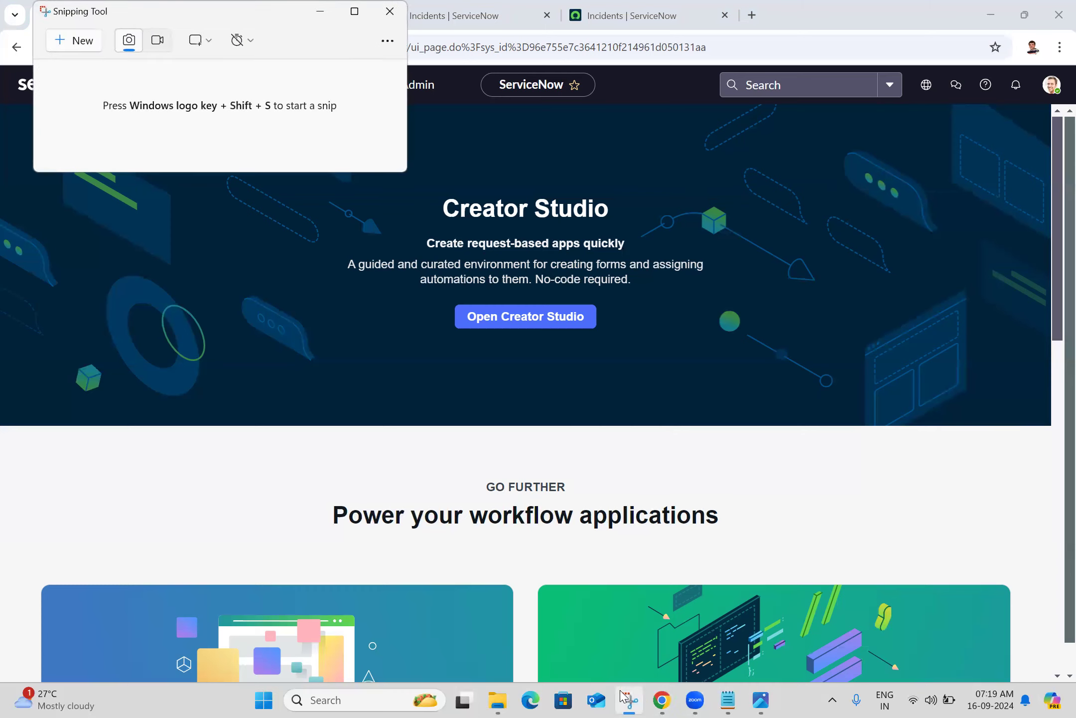
pyautogui.click(60, 41)
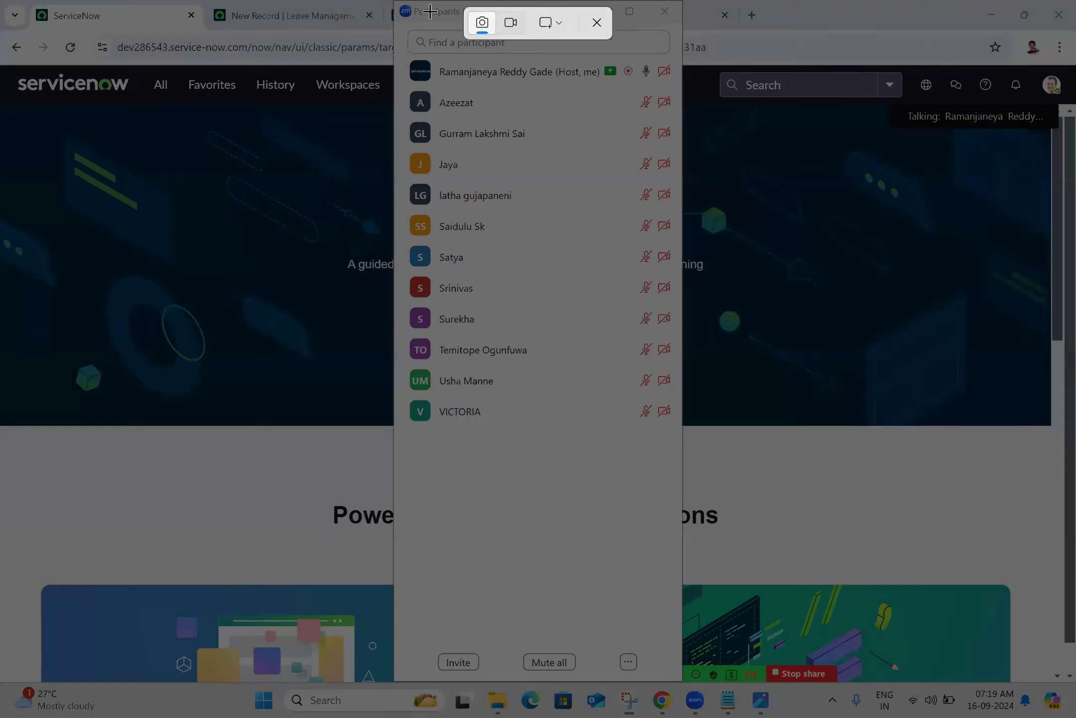
pyautogui.moveTo(389, 1); pyautogui.dragTo(681, 435)
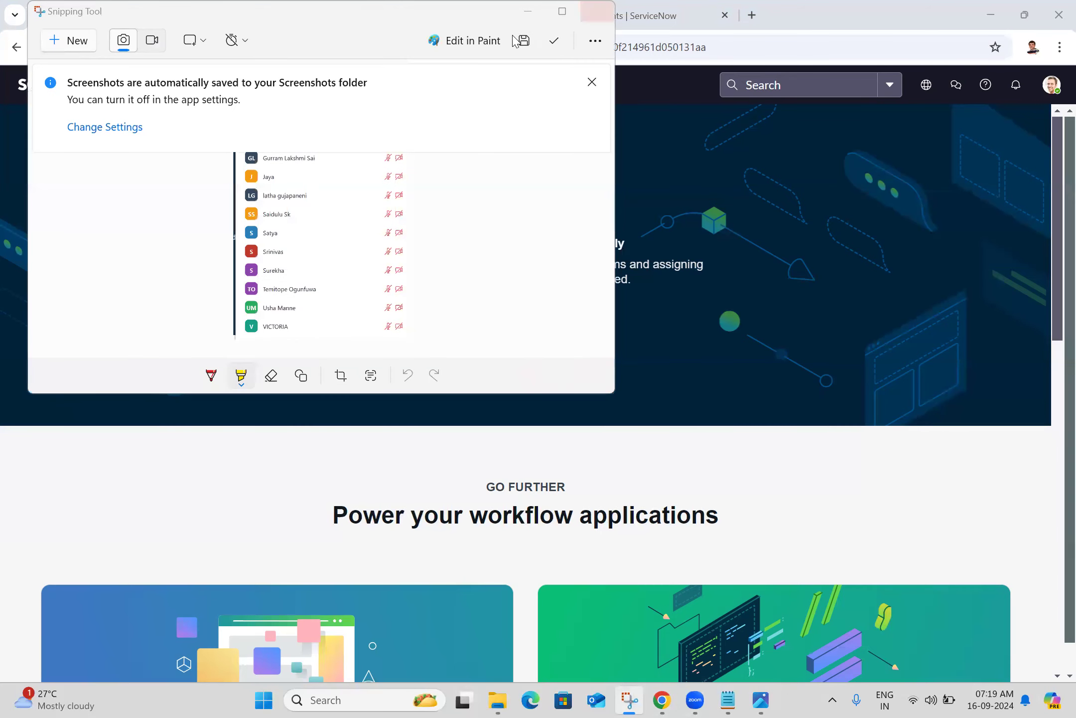
pyautogui.click(523, 41)
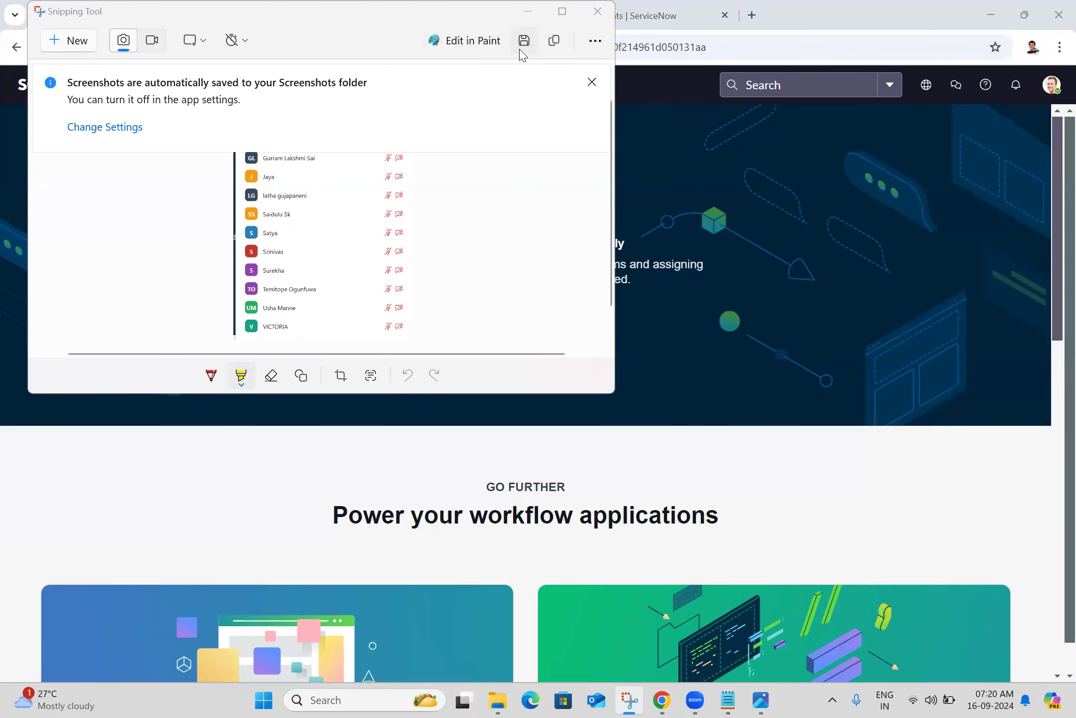
pyautogui.click(438, 354)
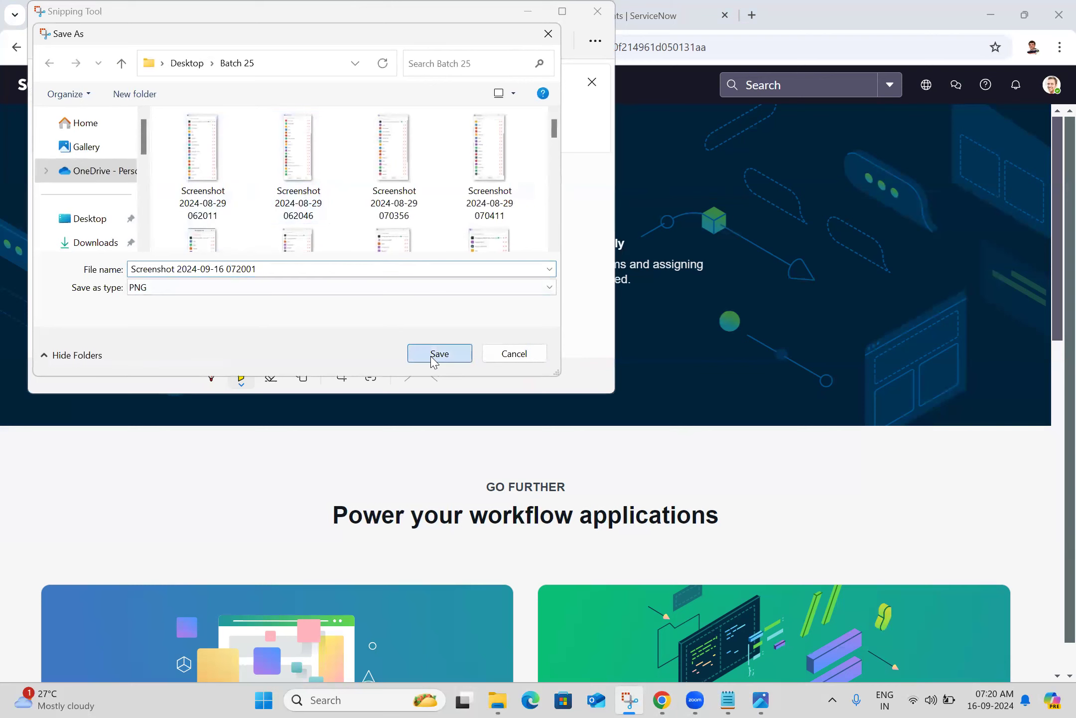
pyautogui.click(598, 11)
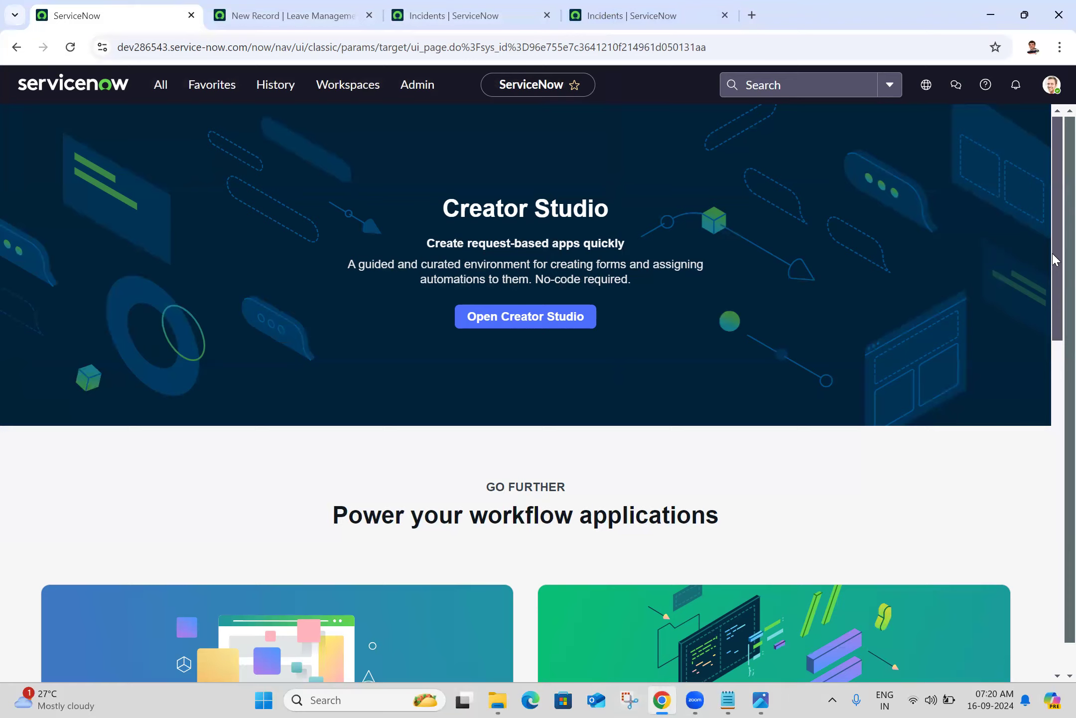
# Scroll the home page, then bring up the Open - Unassigned incidents list of 15 records
pyautogui.moveTo(1055, 259); pyautogui.dragTo(1054, 209)
pyautogui.click(700, 4)
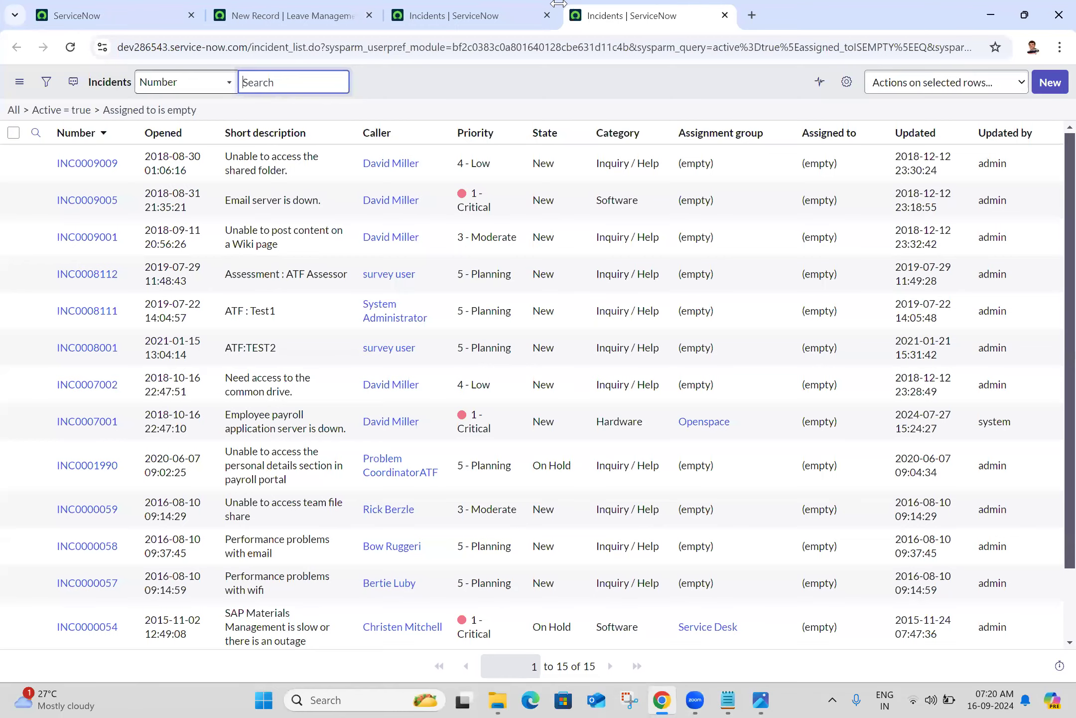
# Go back to the LMS0001002 leave request form and click into the Manager and From fields
pyautogui.click(490, 4)
pyautogui.click(246, 4)
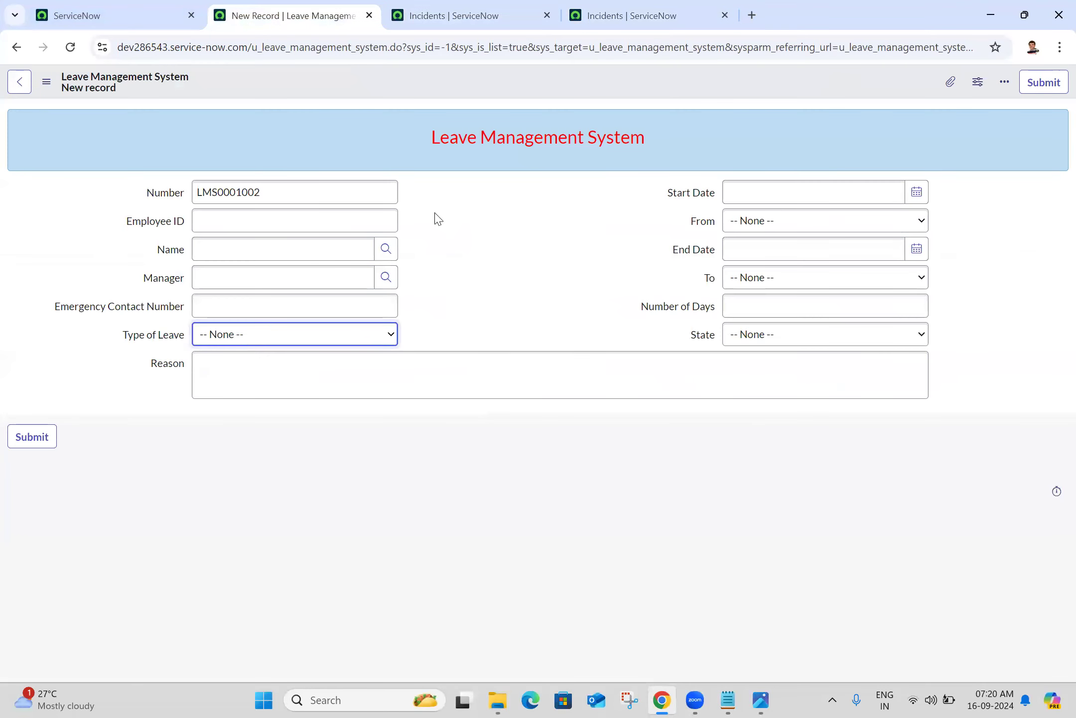
pyautogui.click(550, 264)
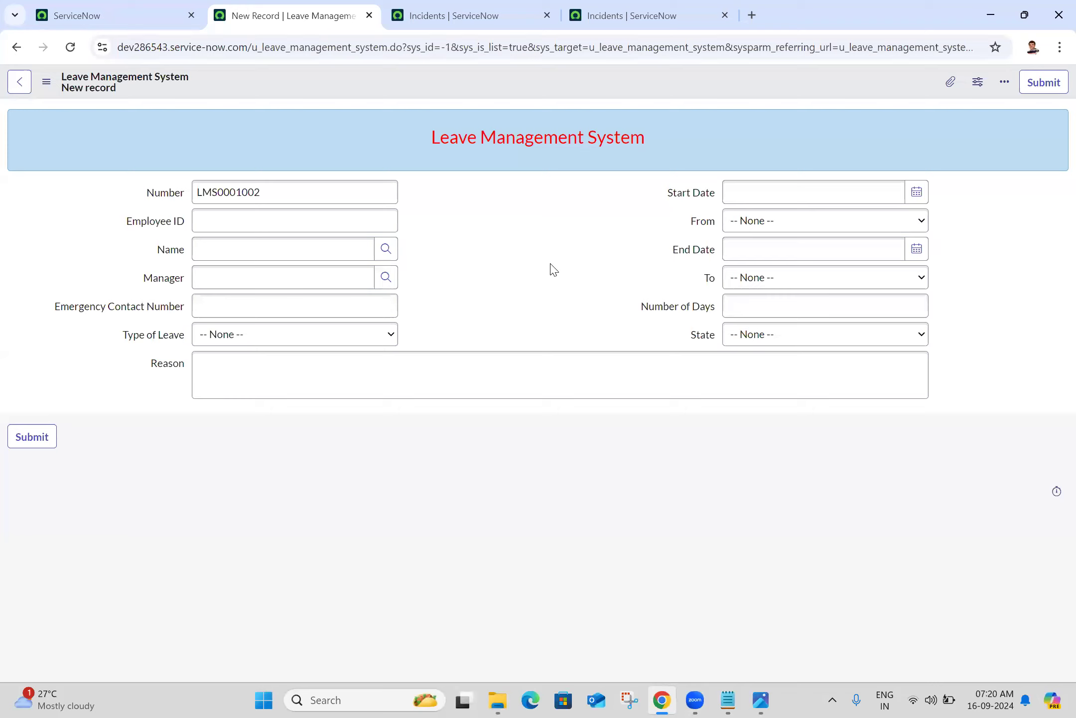
pyautogui.click(309, 278)
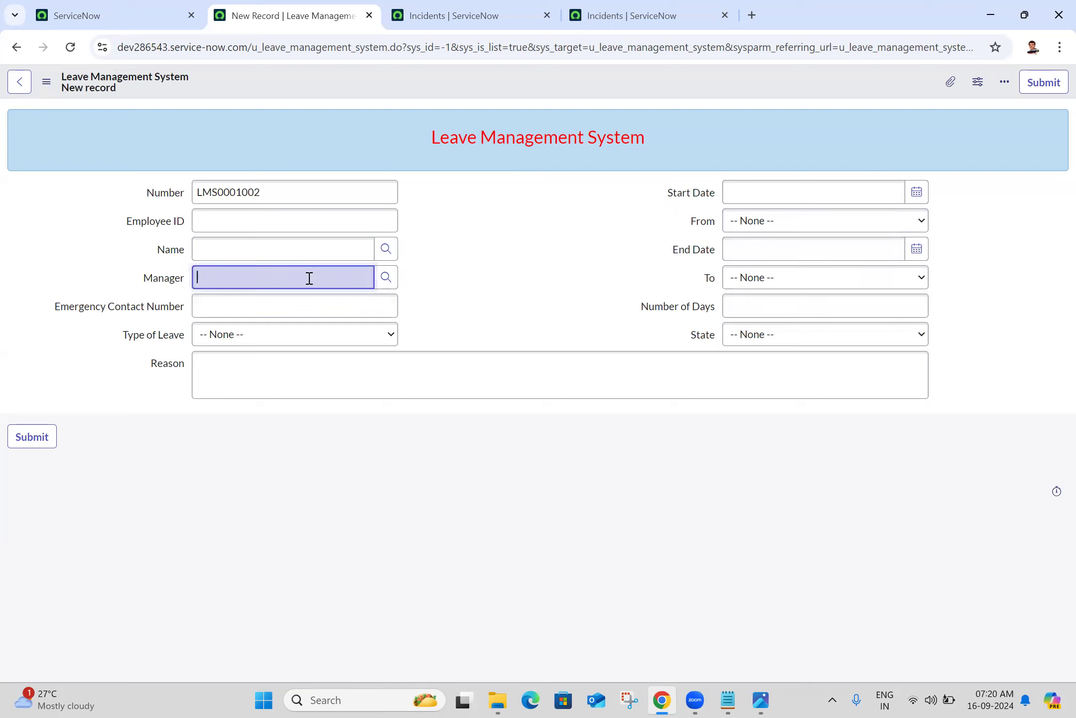
pyautogui.click(582, 224)
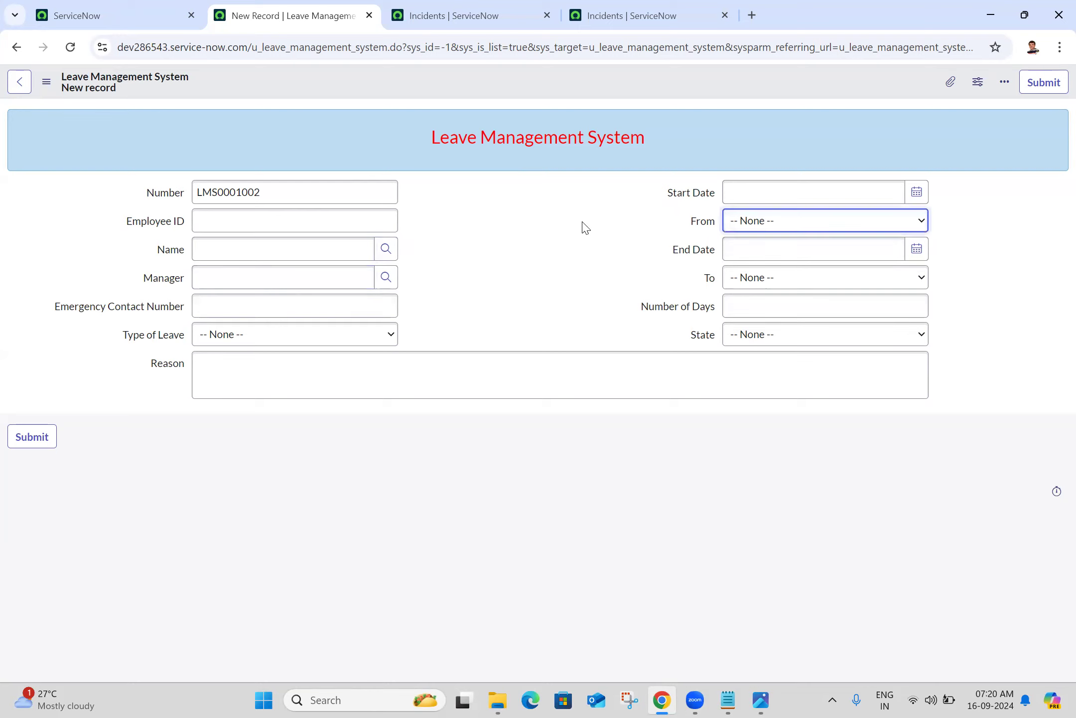